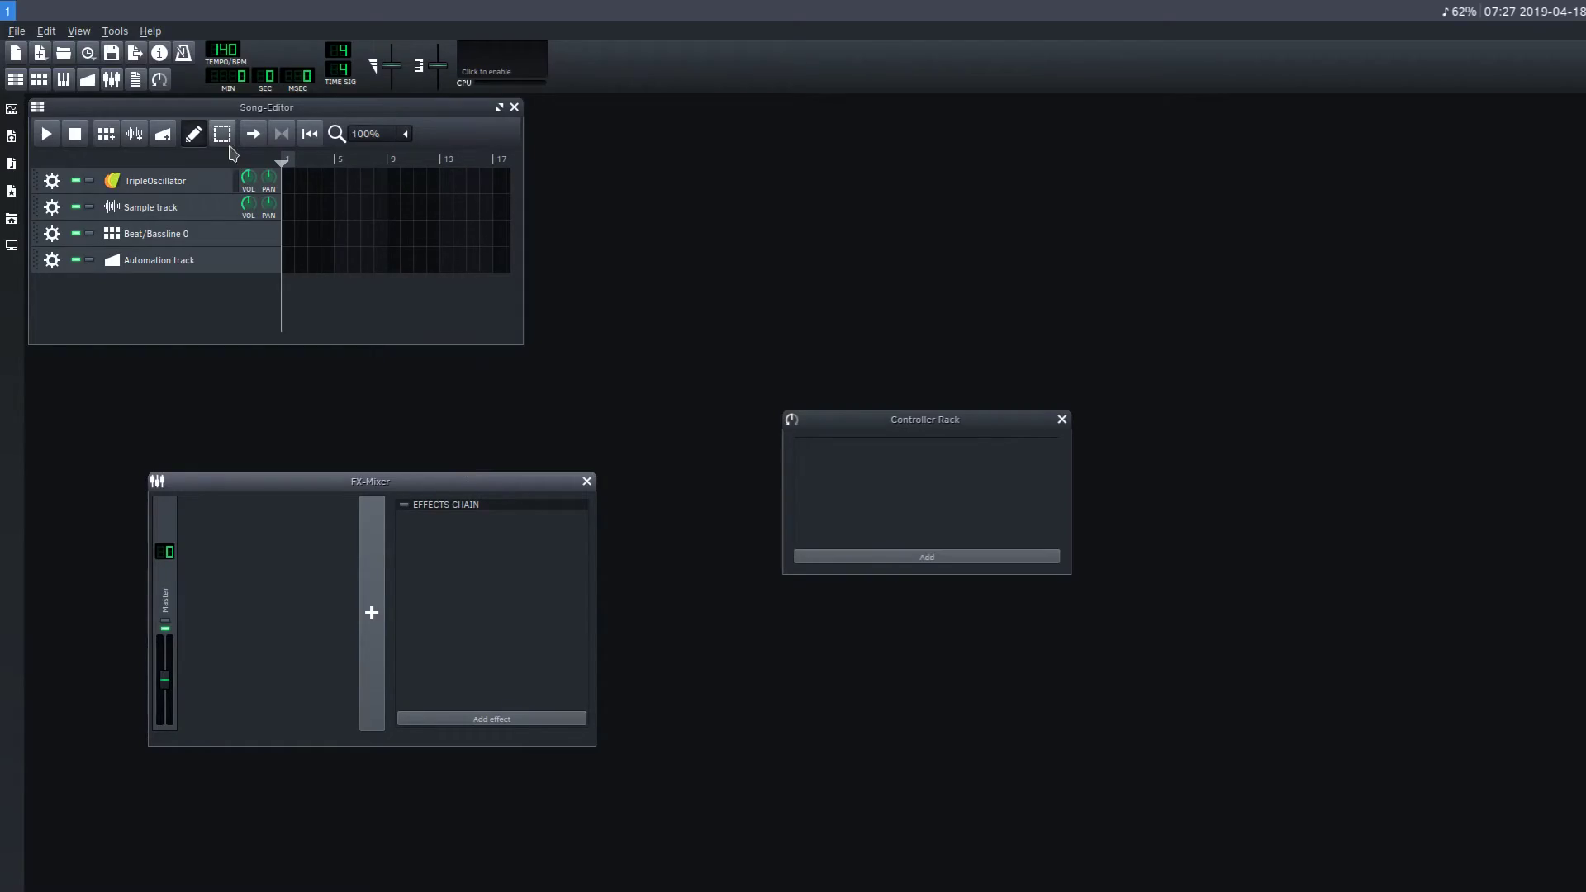
# Rearrange the Song-Editor, FX-Mixer and Controller Rack windows across the workspace.
pyautogui.moveTo(238, 111); pyautogui.dragTo(326, 176)
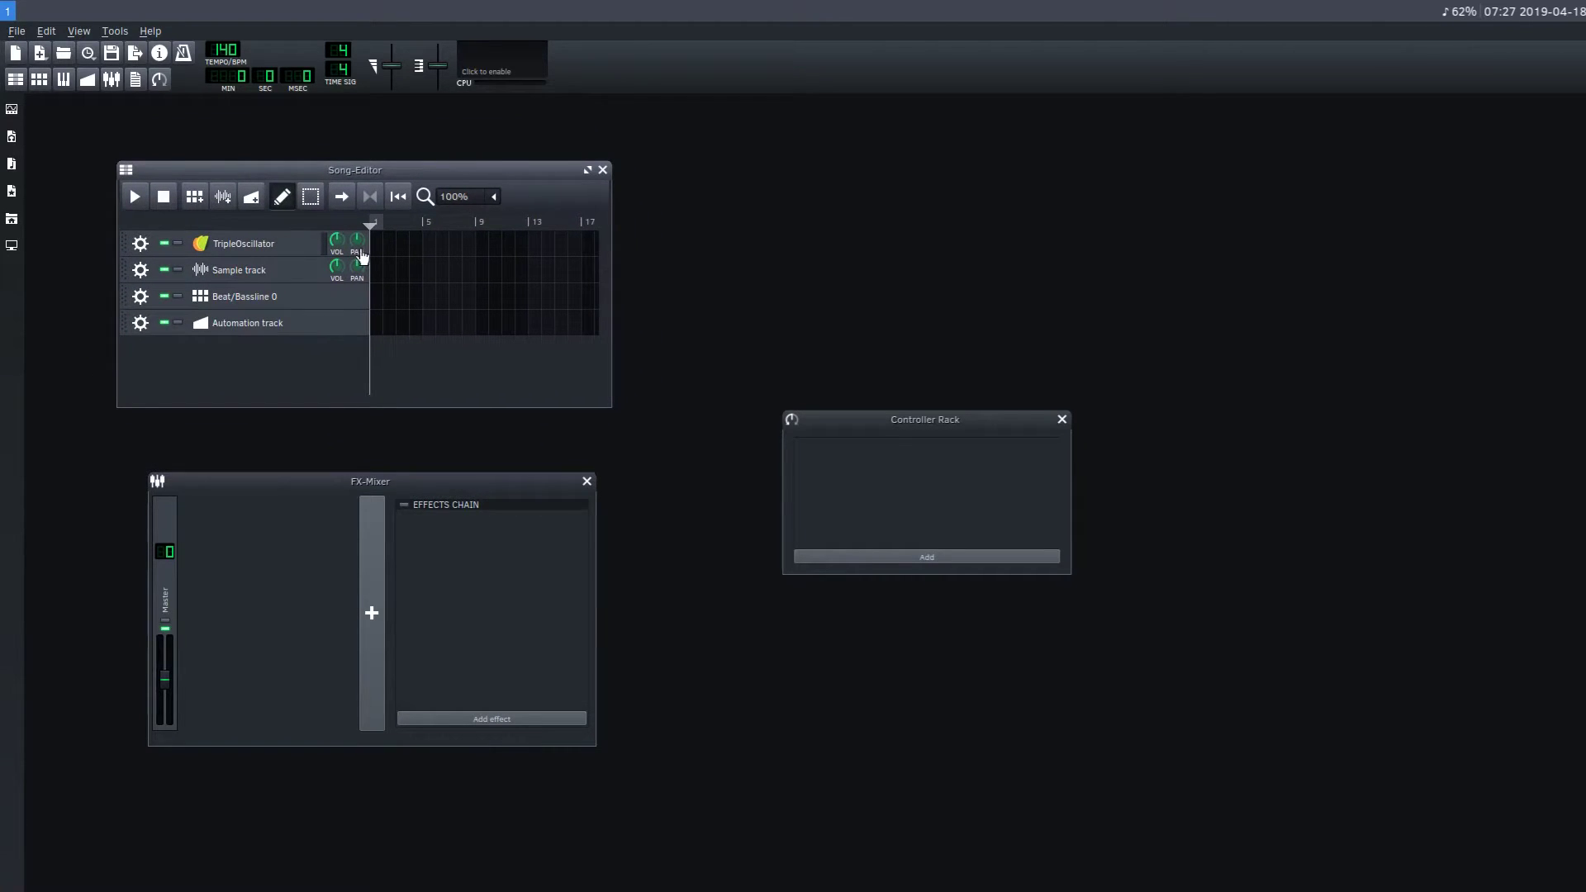
pyautogui.moveTo(355, 172); pyautogui.dragTo(342, 160)
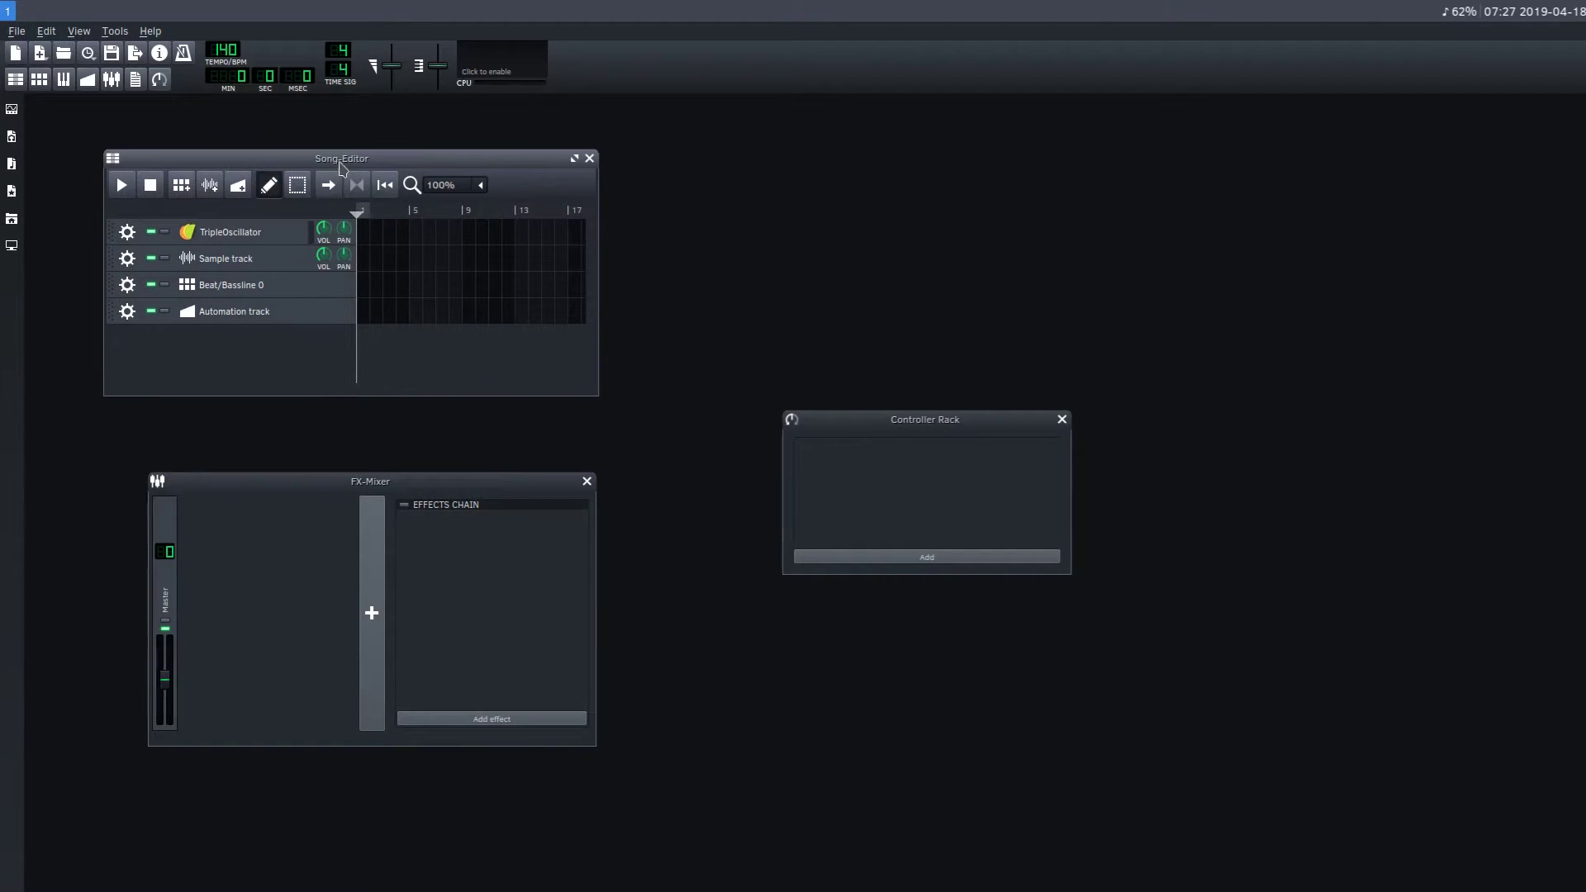
pyautogui.moveTo(411, 489); pyautogui.dragTo(459, 490)
pyautogui.moveTo(867, 427); pyautogui.dragTo(885, 372)
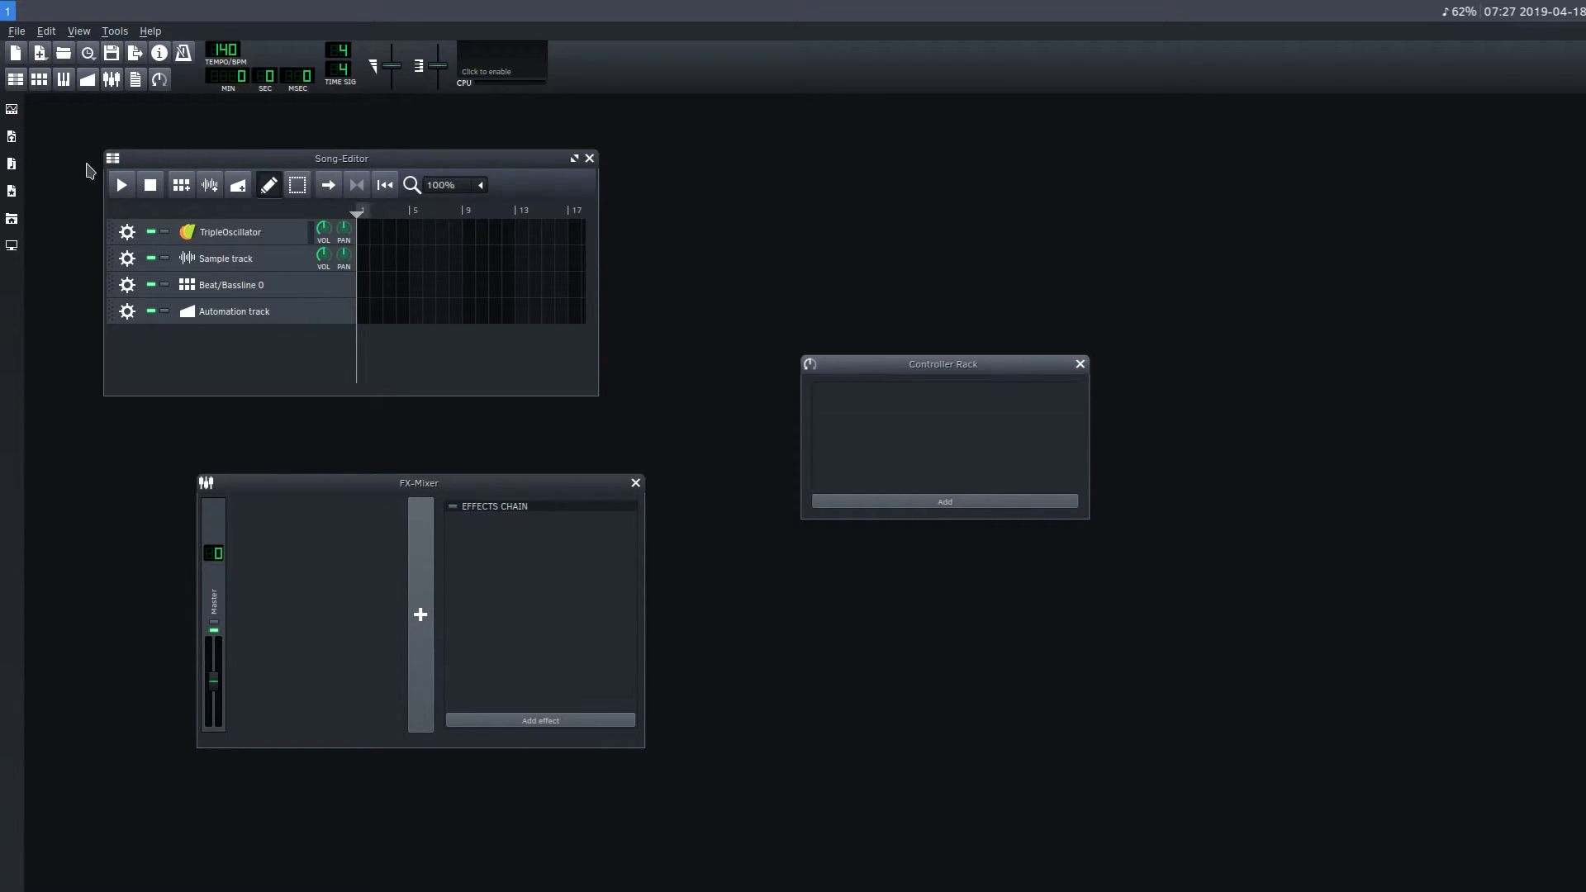
# Bring up the File menu with its project options.
pyautogui.click(18, 32)
pyautogui.click(19, 31)
pyautogui.click(20, 32)
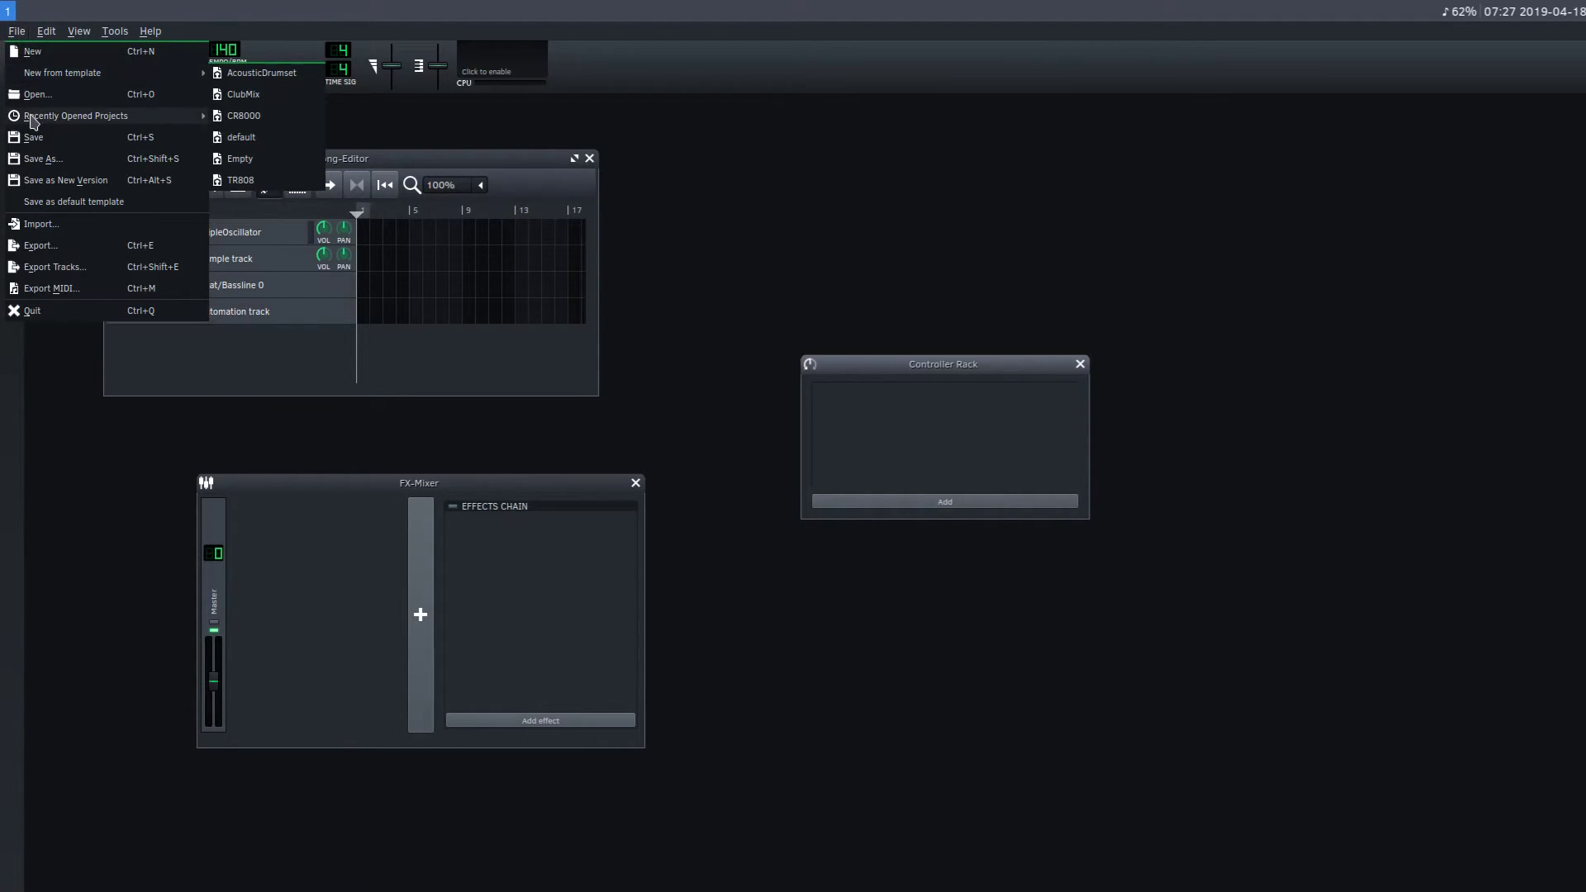
# Start a new empty project and remove its Automation and Sample tracks.
pyautogui.moveTo(41, 81)
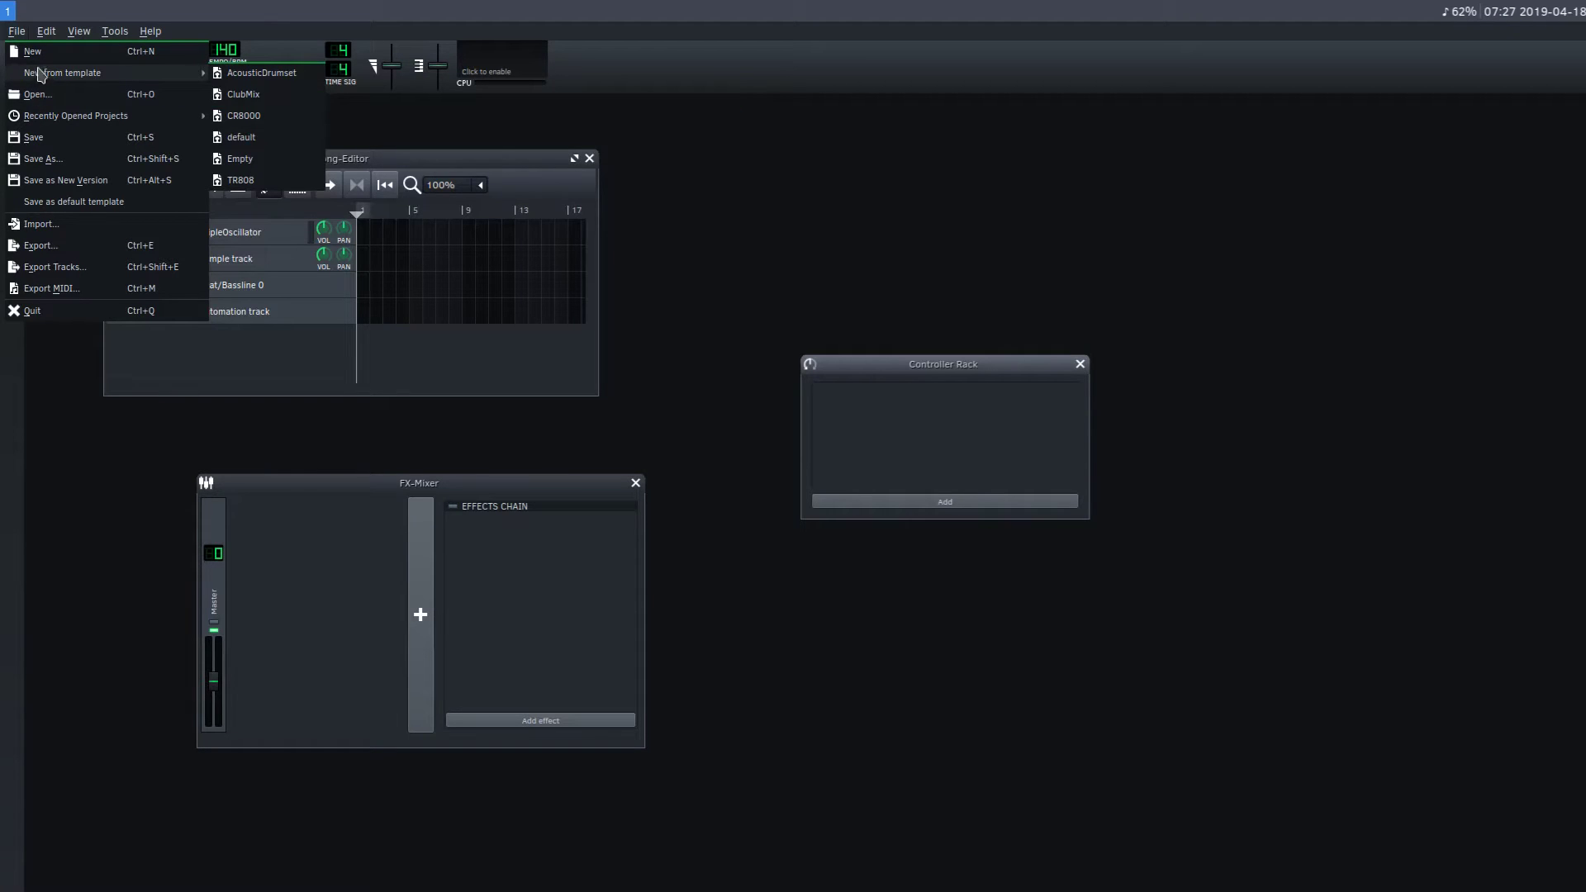
pyautogui.click(33, 51)
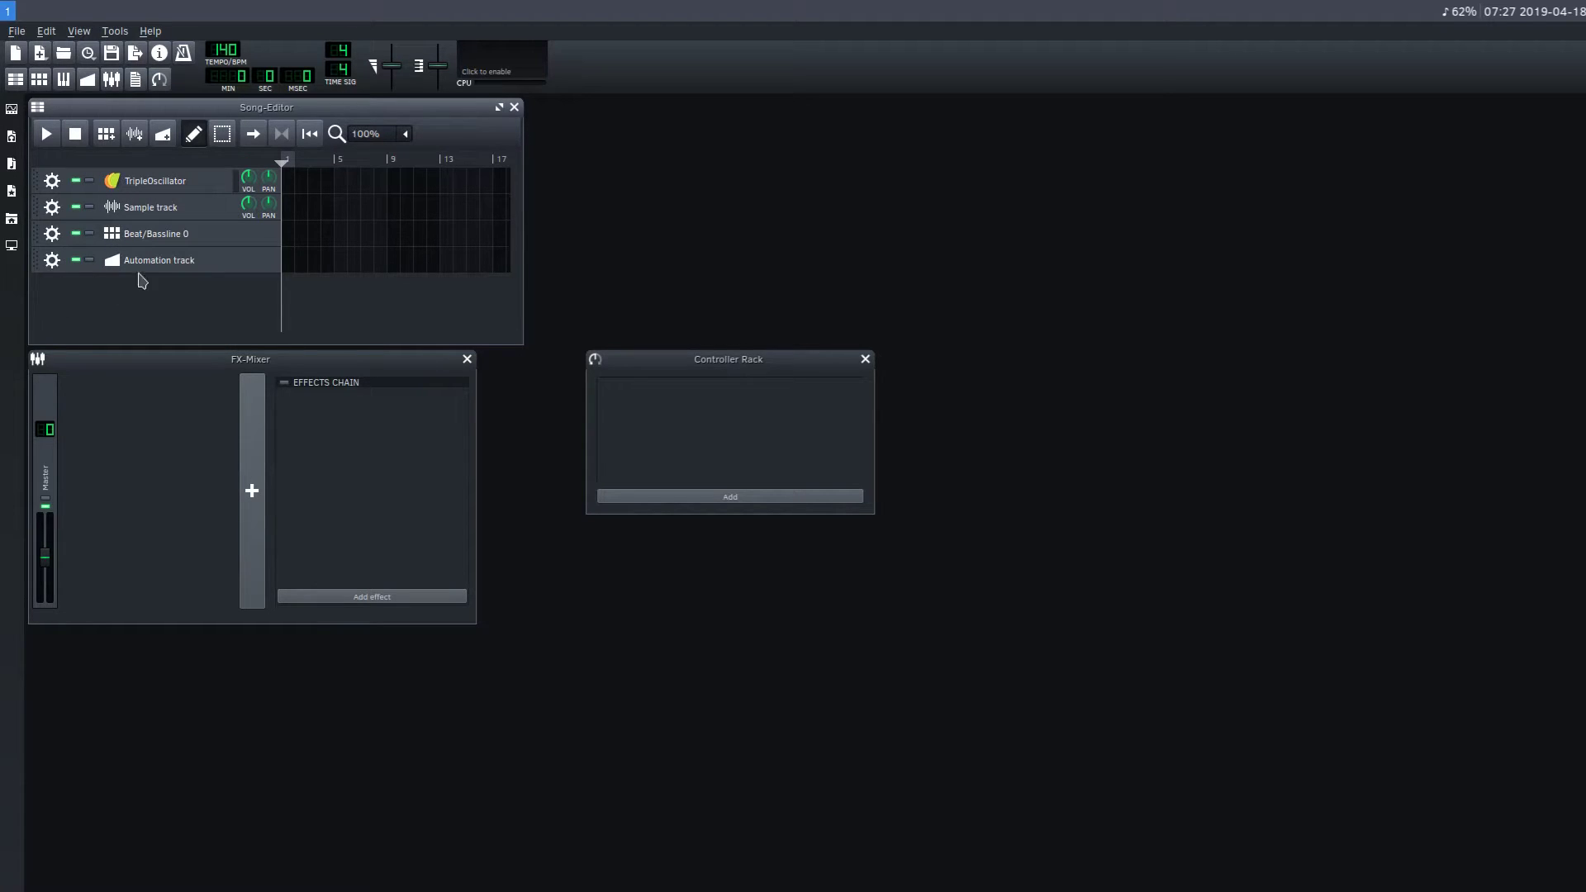
pyautogui.click(52, 260)
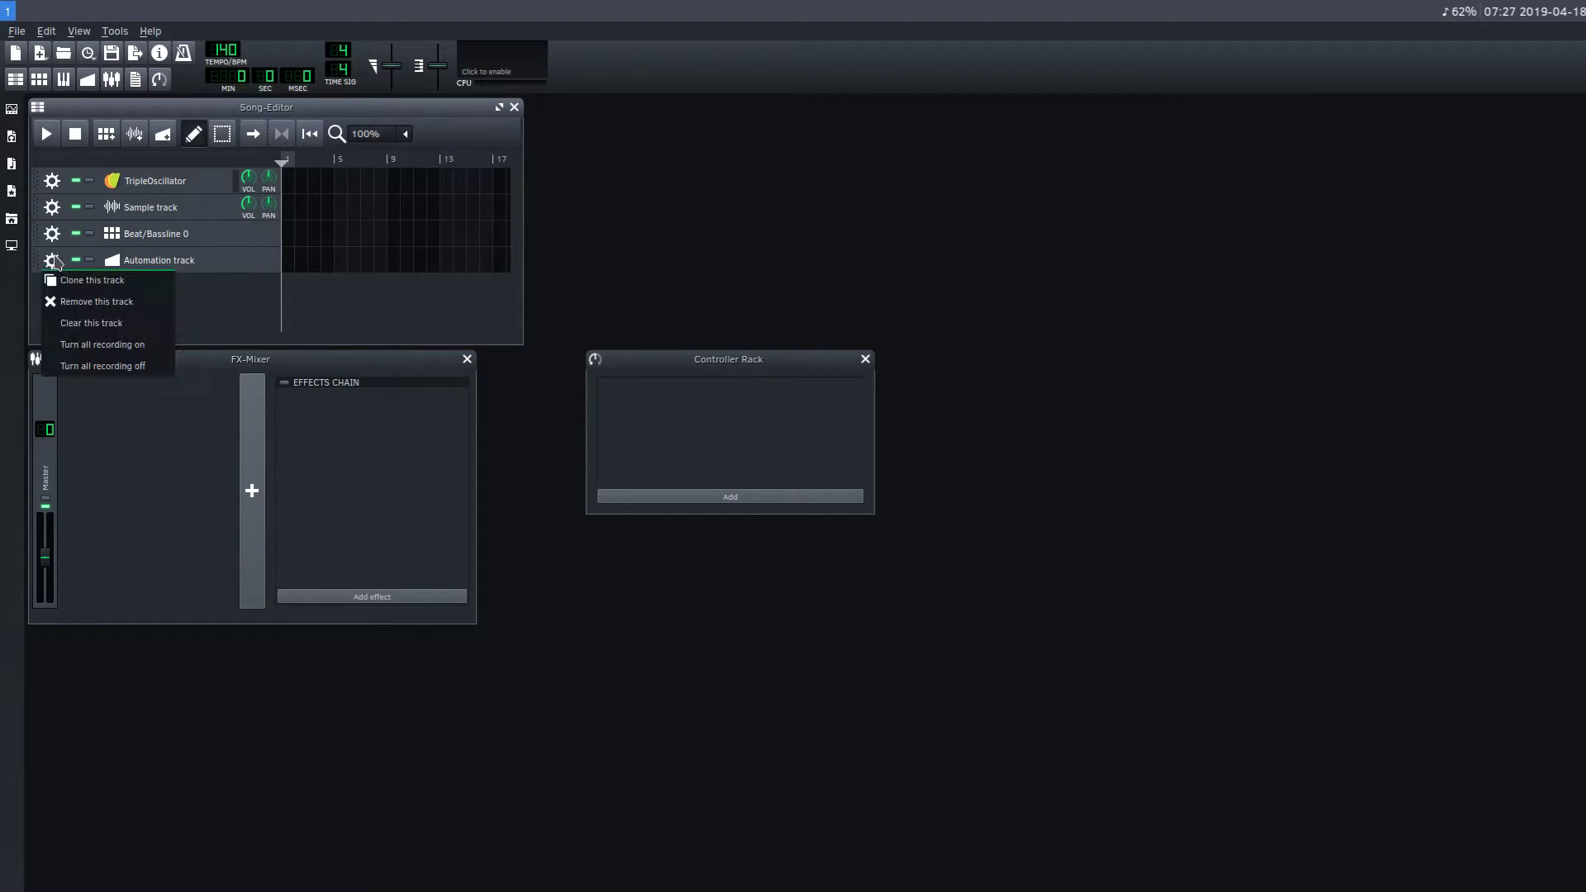
pyautogui.click(66, 300)
pyautogui.click(51, 207)
pyautogui.click(66, 246)
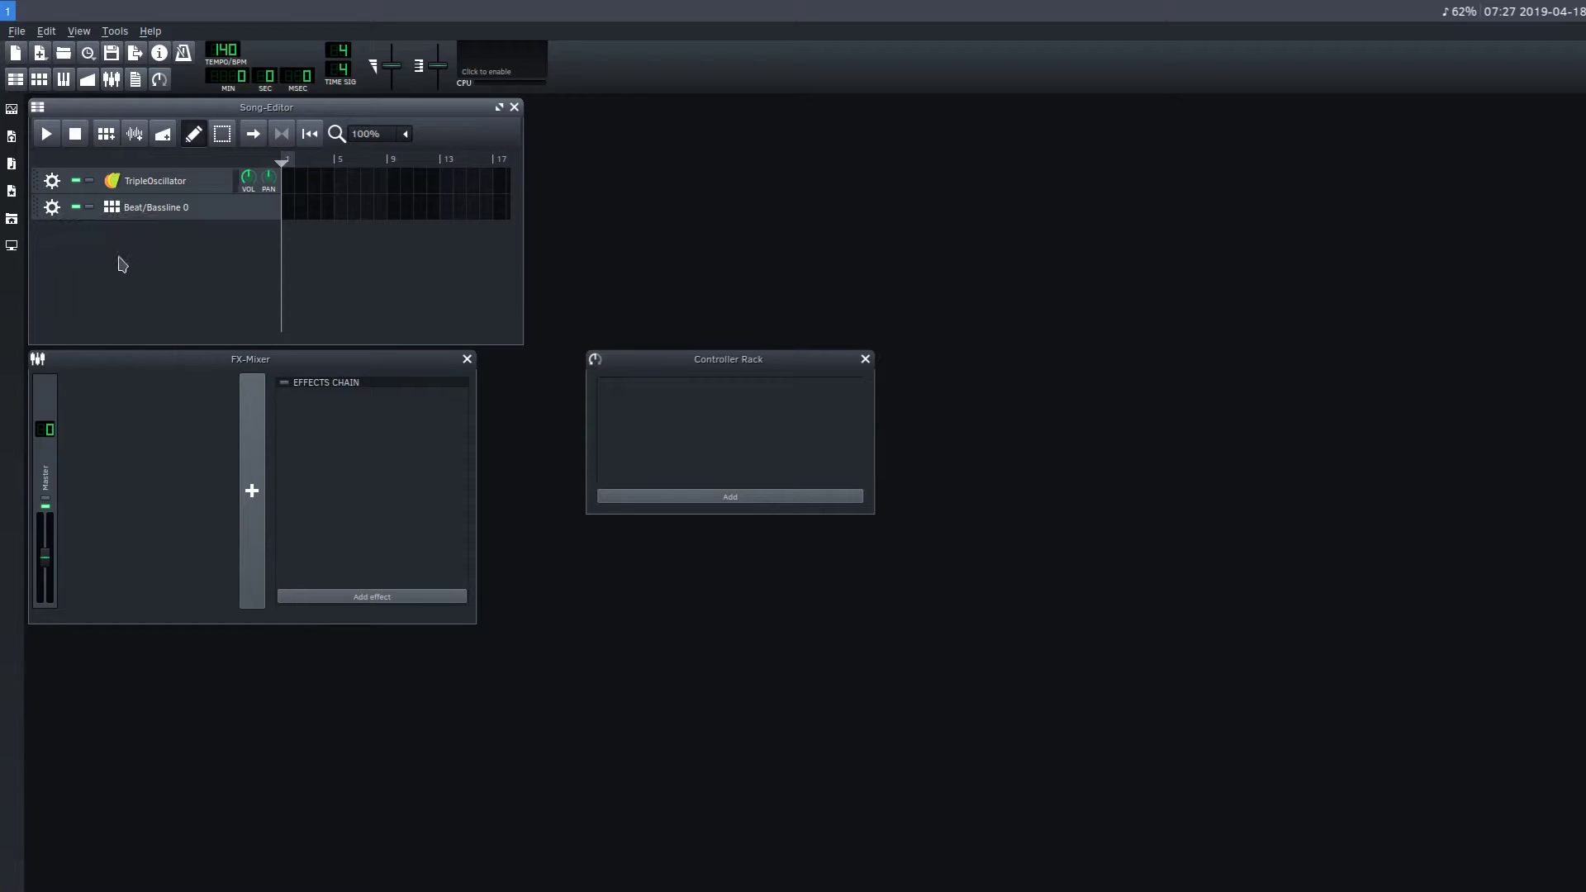
# Request a new project from the AcousticDrumset template.
pyautogui.click(16, 31)
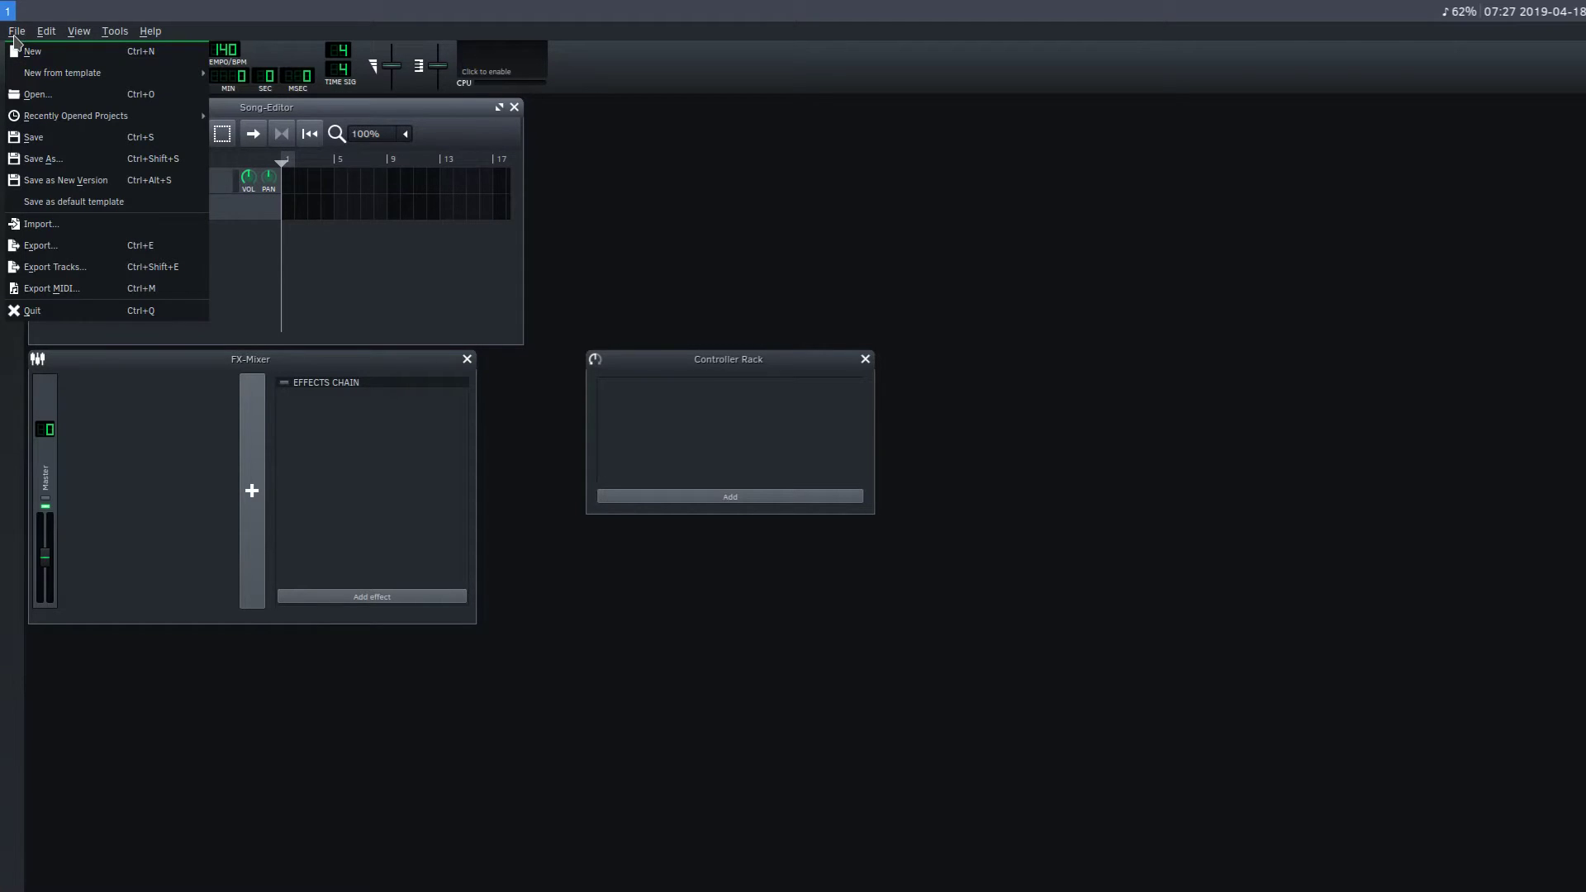
pyautogui.moveTo(56, 77)
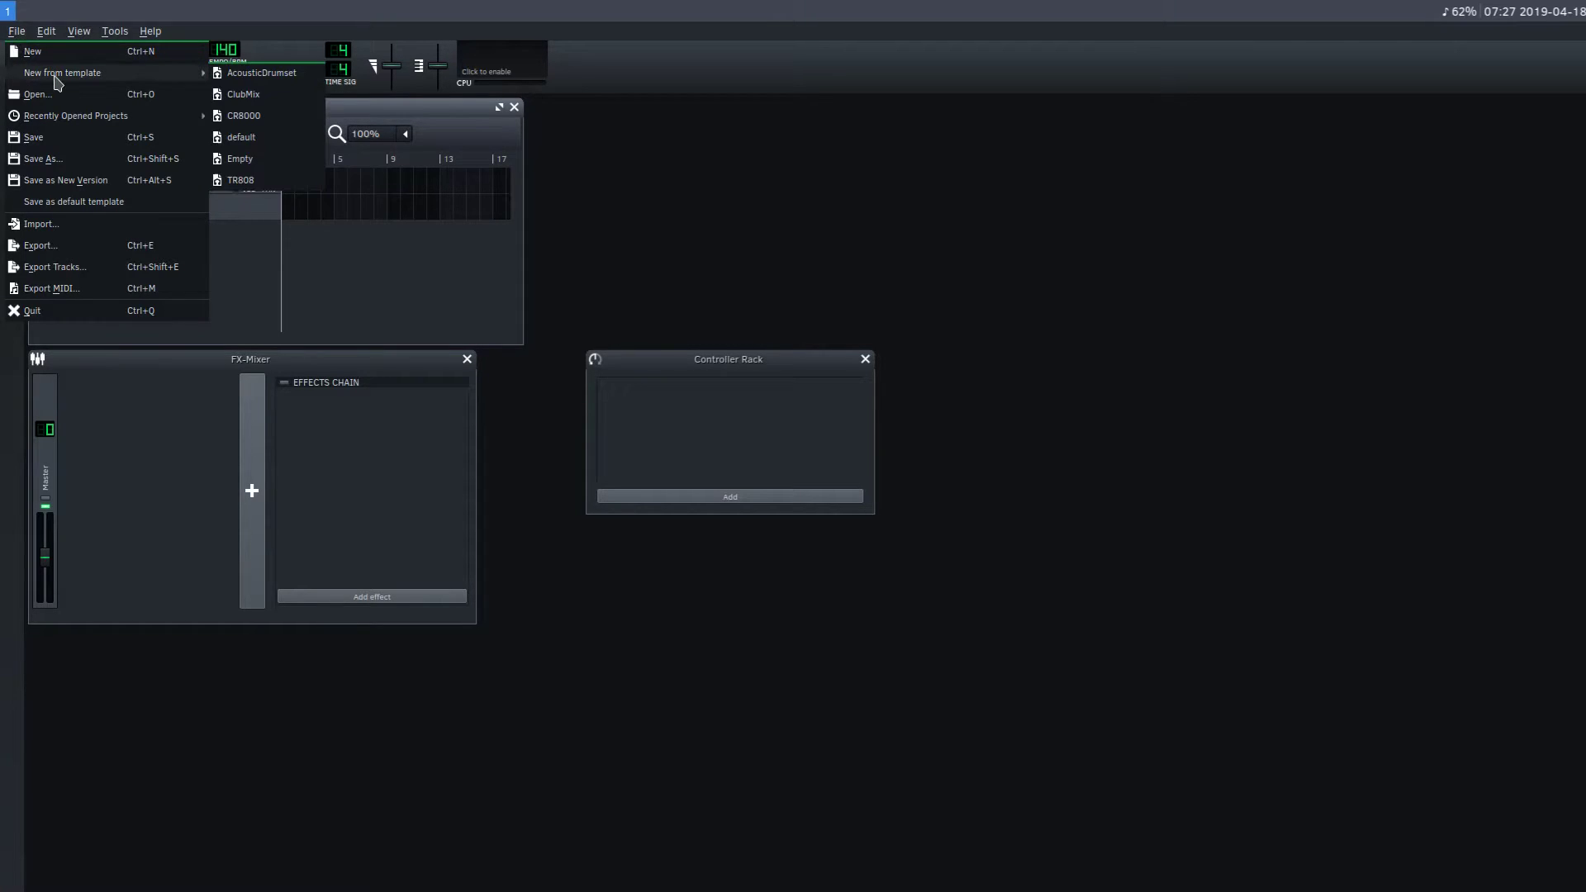
pyautogui.click(256, 91)
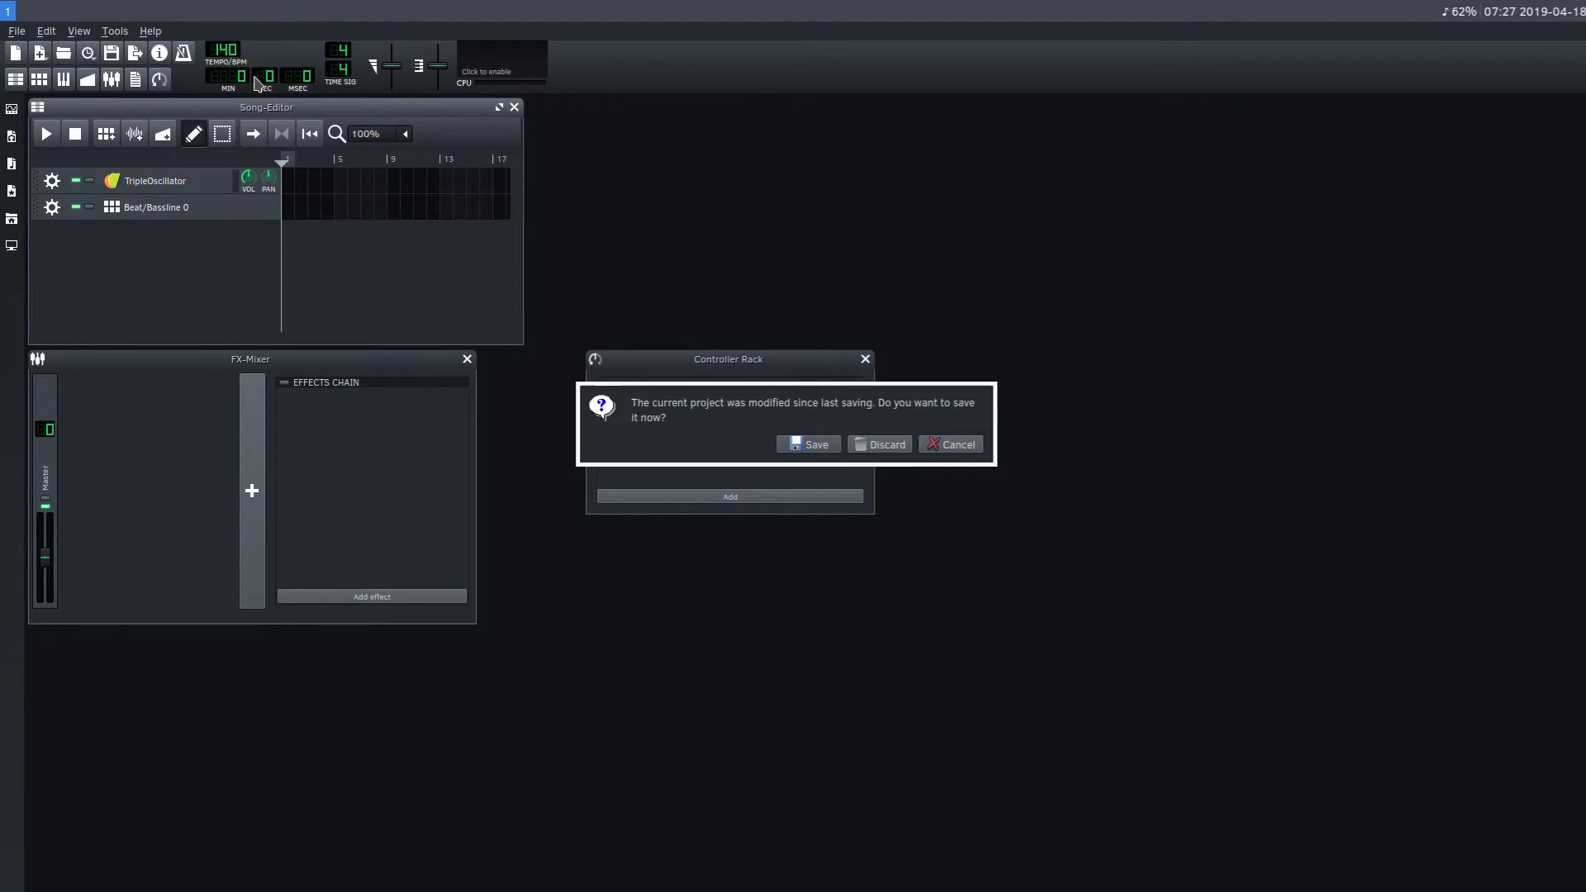
# Discard changes, enlarge the Beat+Bassline Editor and open the Acoustic Drumset pattern.
pyautogui.click(880, 443)
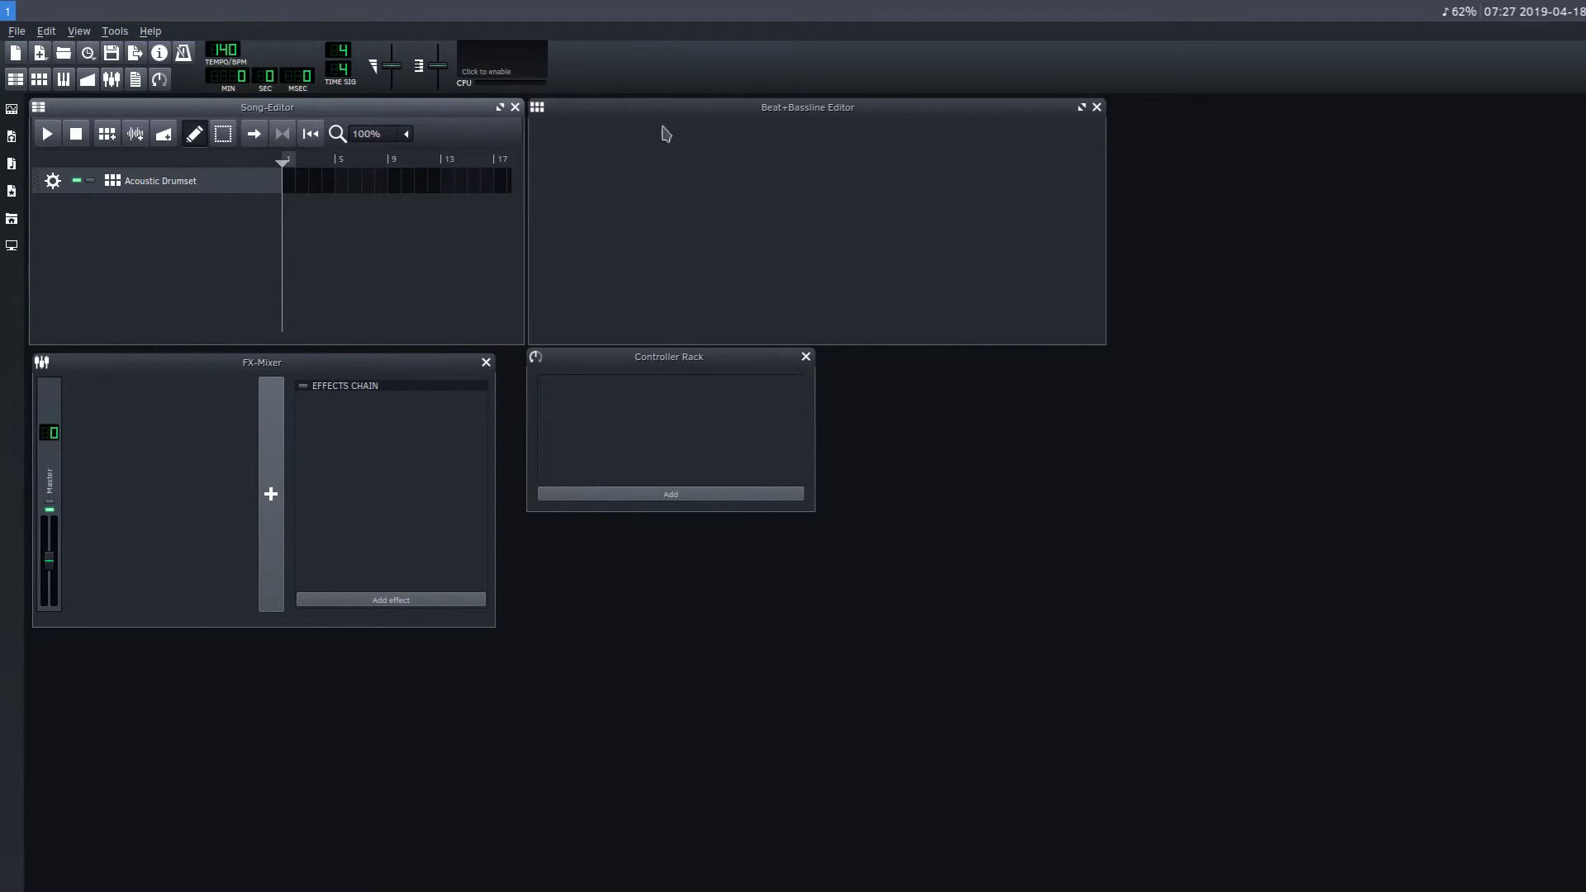
pyautogui.moveTo(776, 109); pyautogui.dragTo(978, 194)
pyautogui.moveTo(923, 429); pyautogui.dragTo(913, 584)
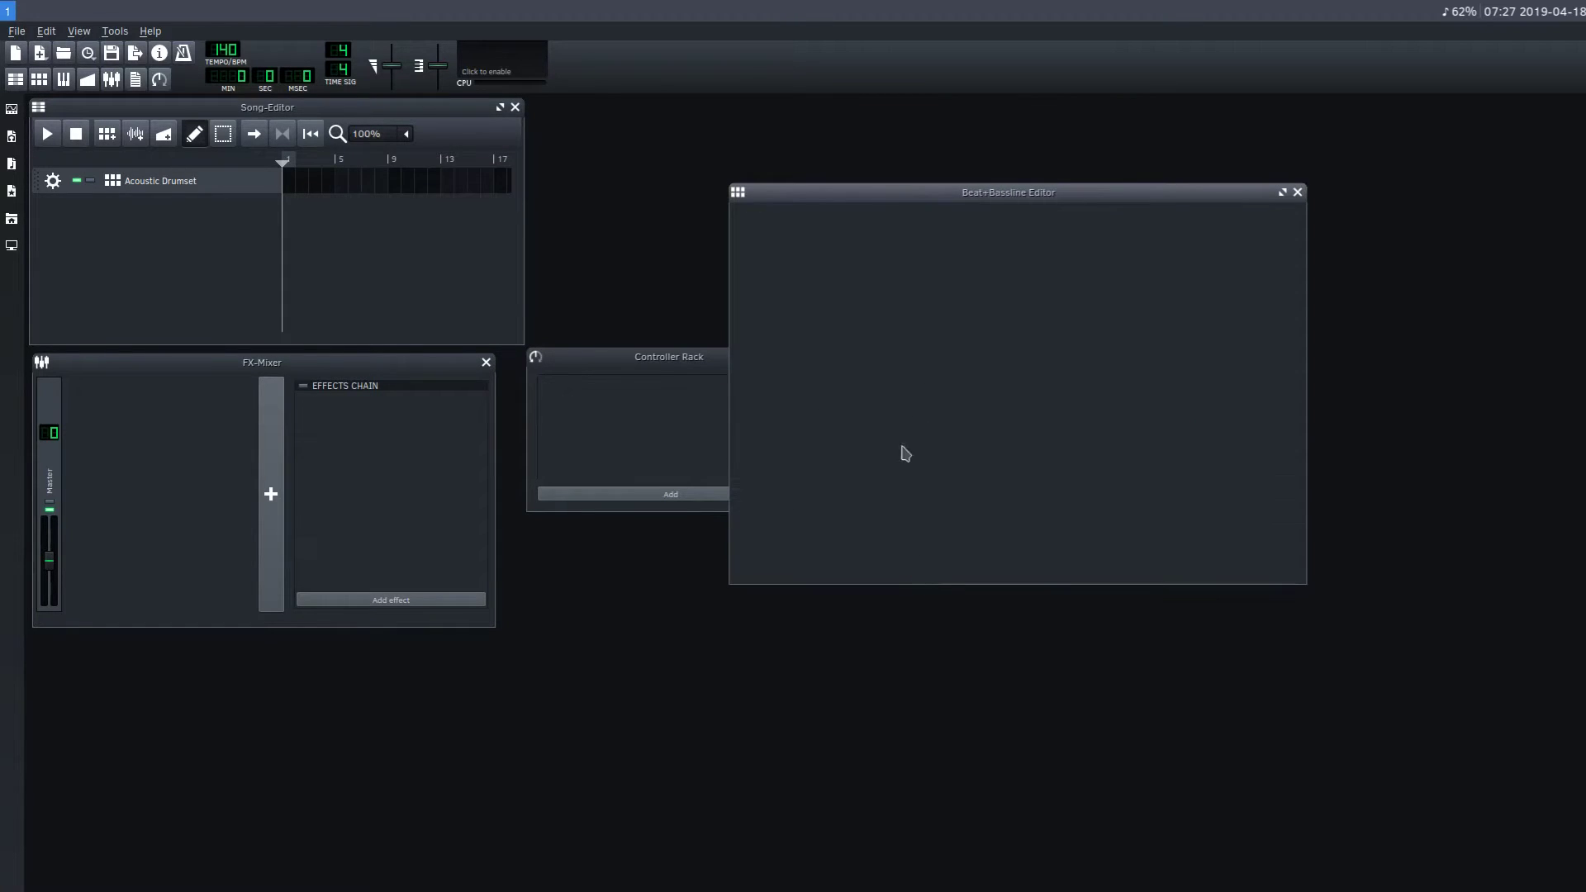
pyautogui.click(147, 187)
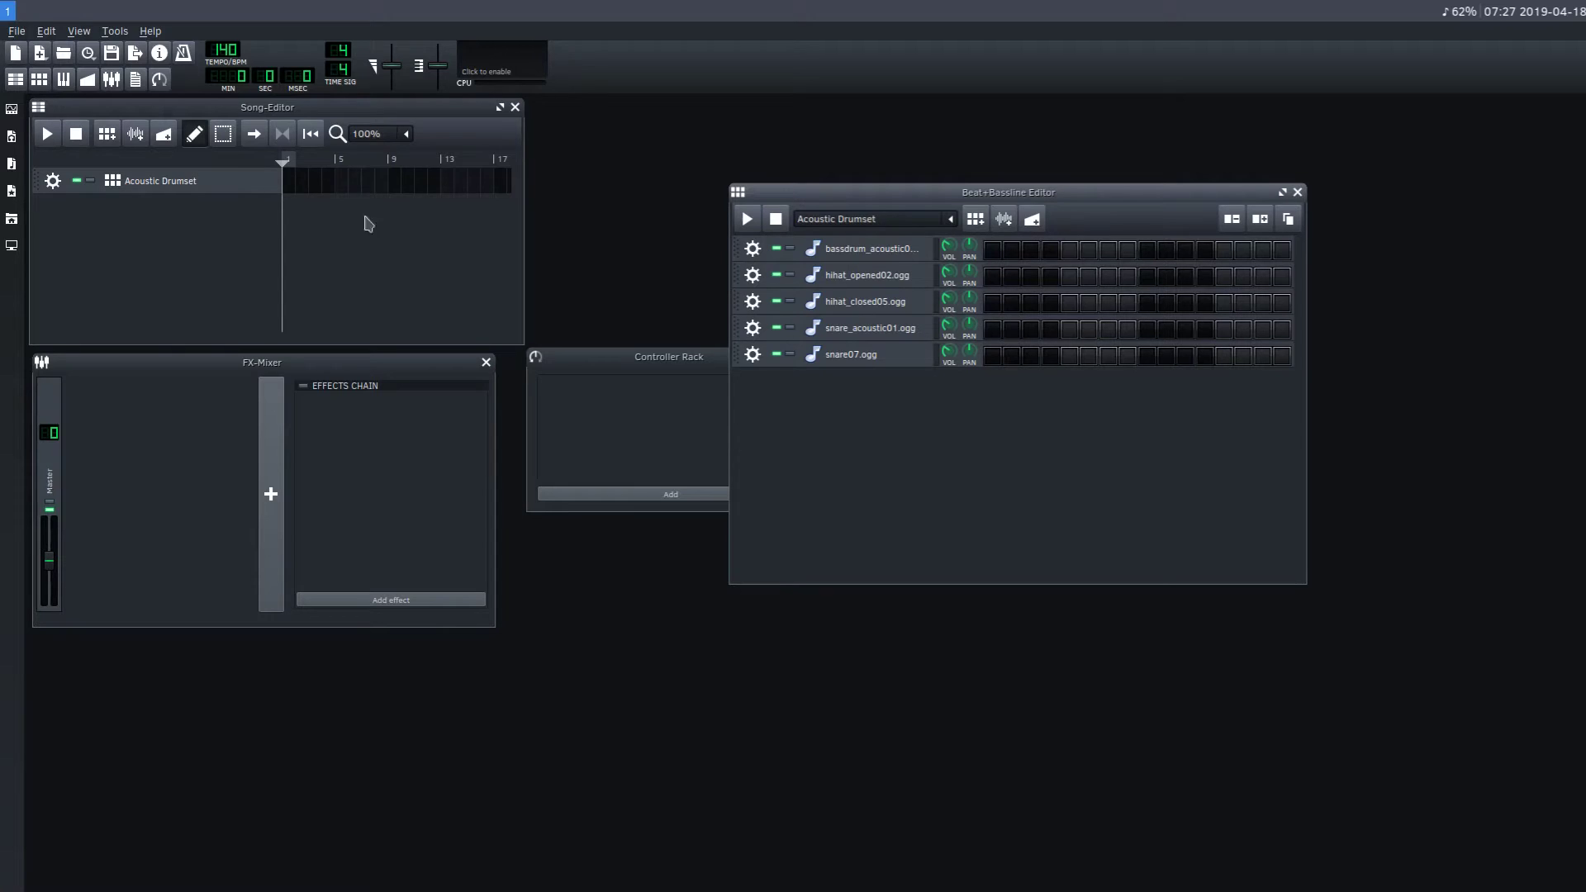
# Set bass drum step 1, open hi-hat 2, closed hi-hat 4, snares 6 and 7, and audition.
pyautogui.click(993, 251)
pyautogui.press('space')
pyautogui.click(1012, 276)
pyautogui.click(1051, 303)
pyautogui.click(1089, 329)
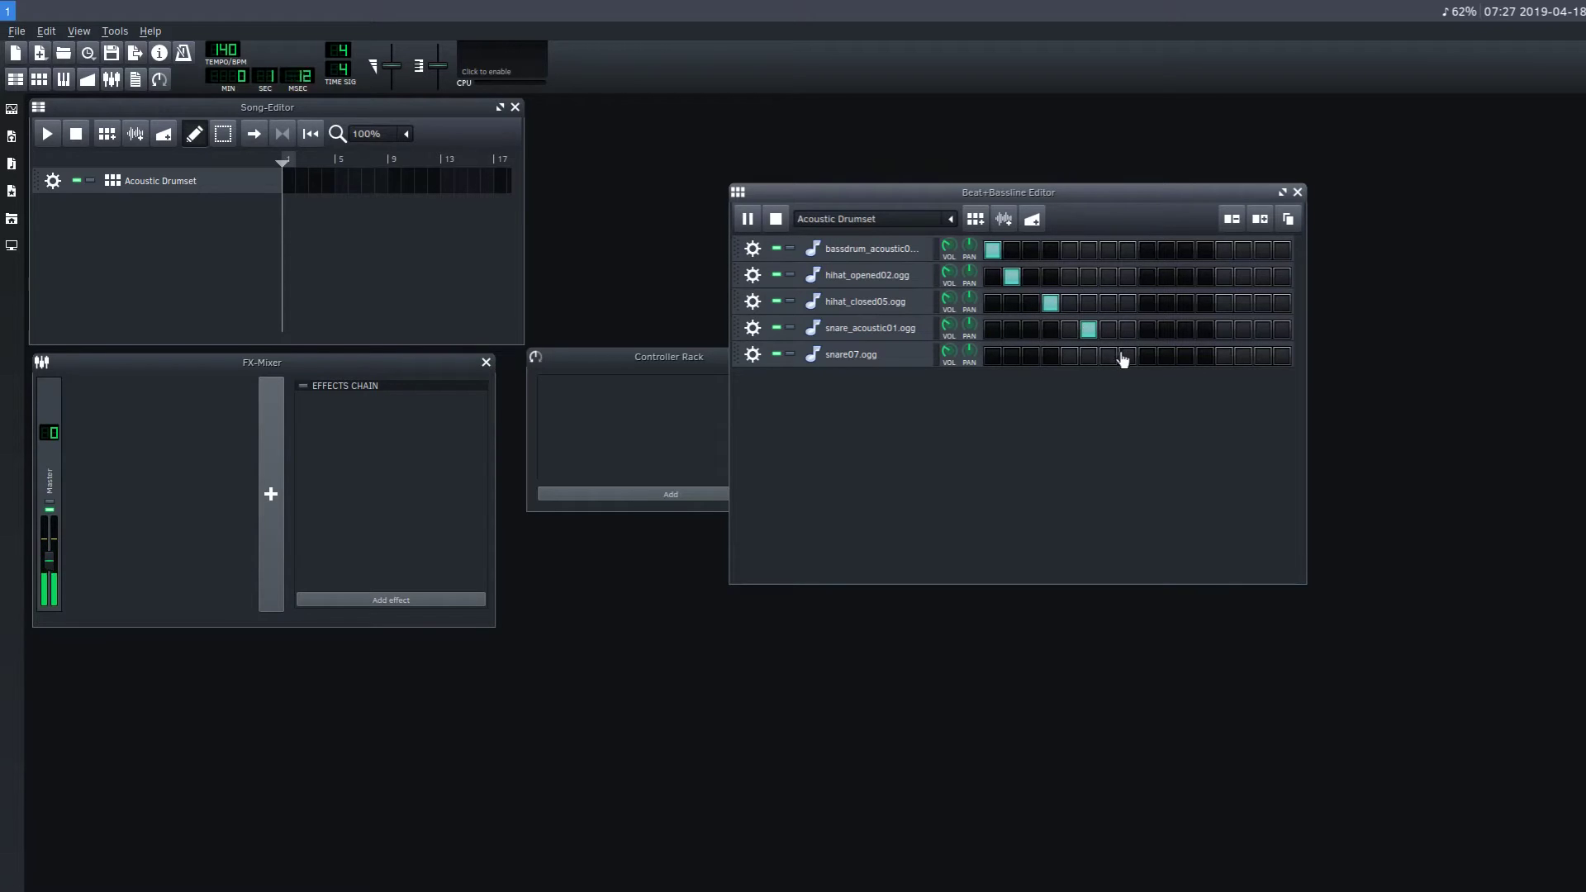
pyautogui.click(1108, 356)
pyautogui.click(776, 223)
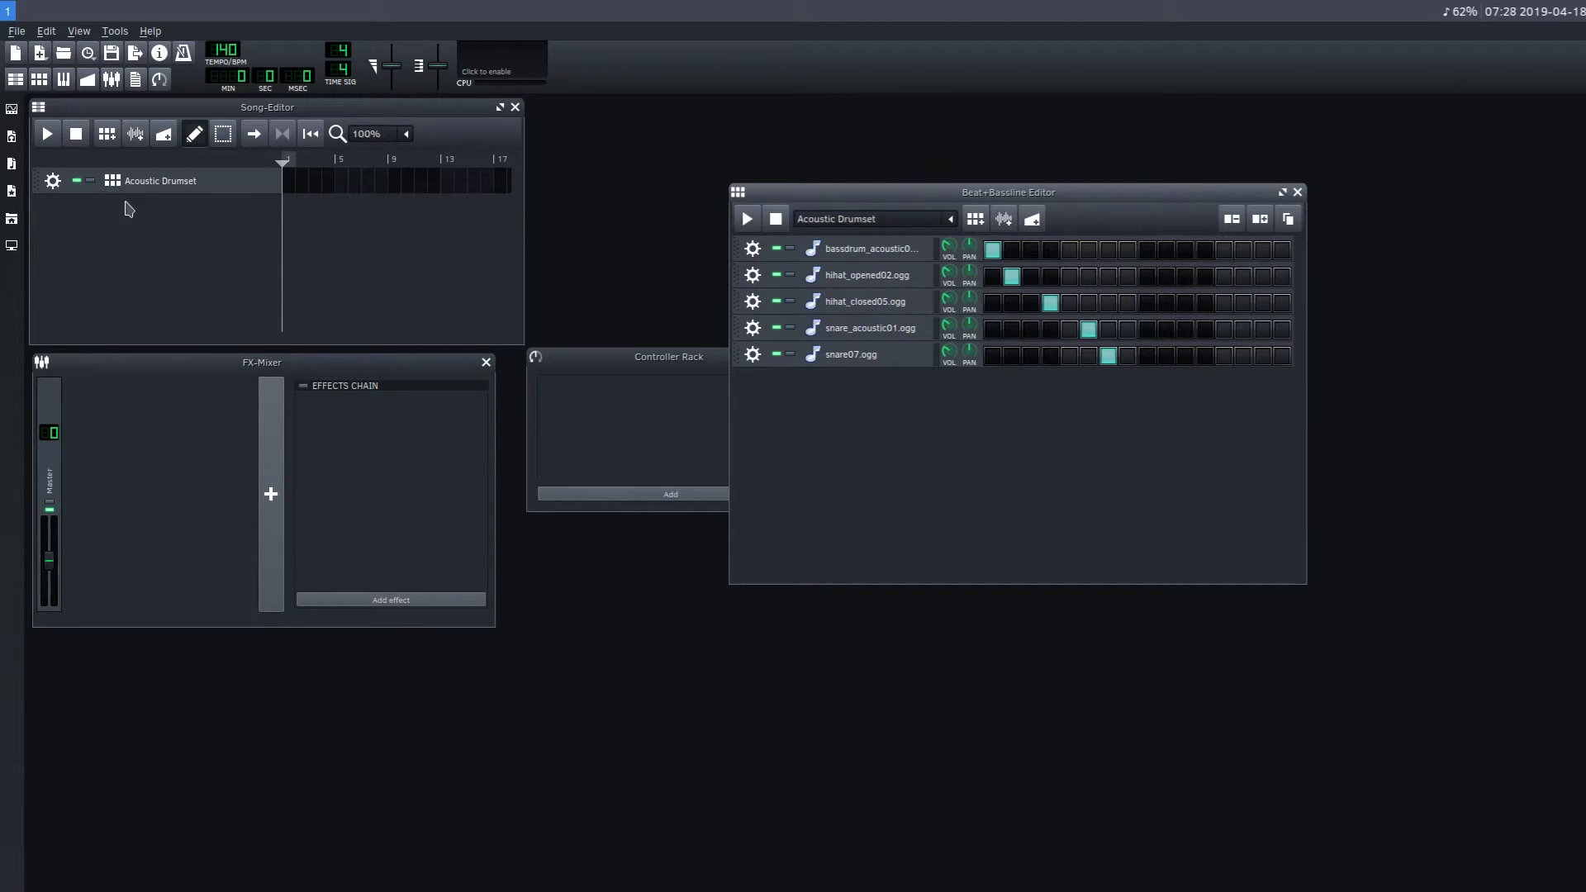
# Load the ClubMix template, discarding unsaved changes.
pyautogui.click(17, 32)
pyautogui.moveTo(74, 73)
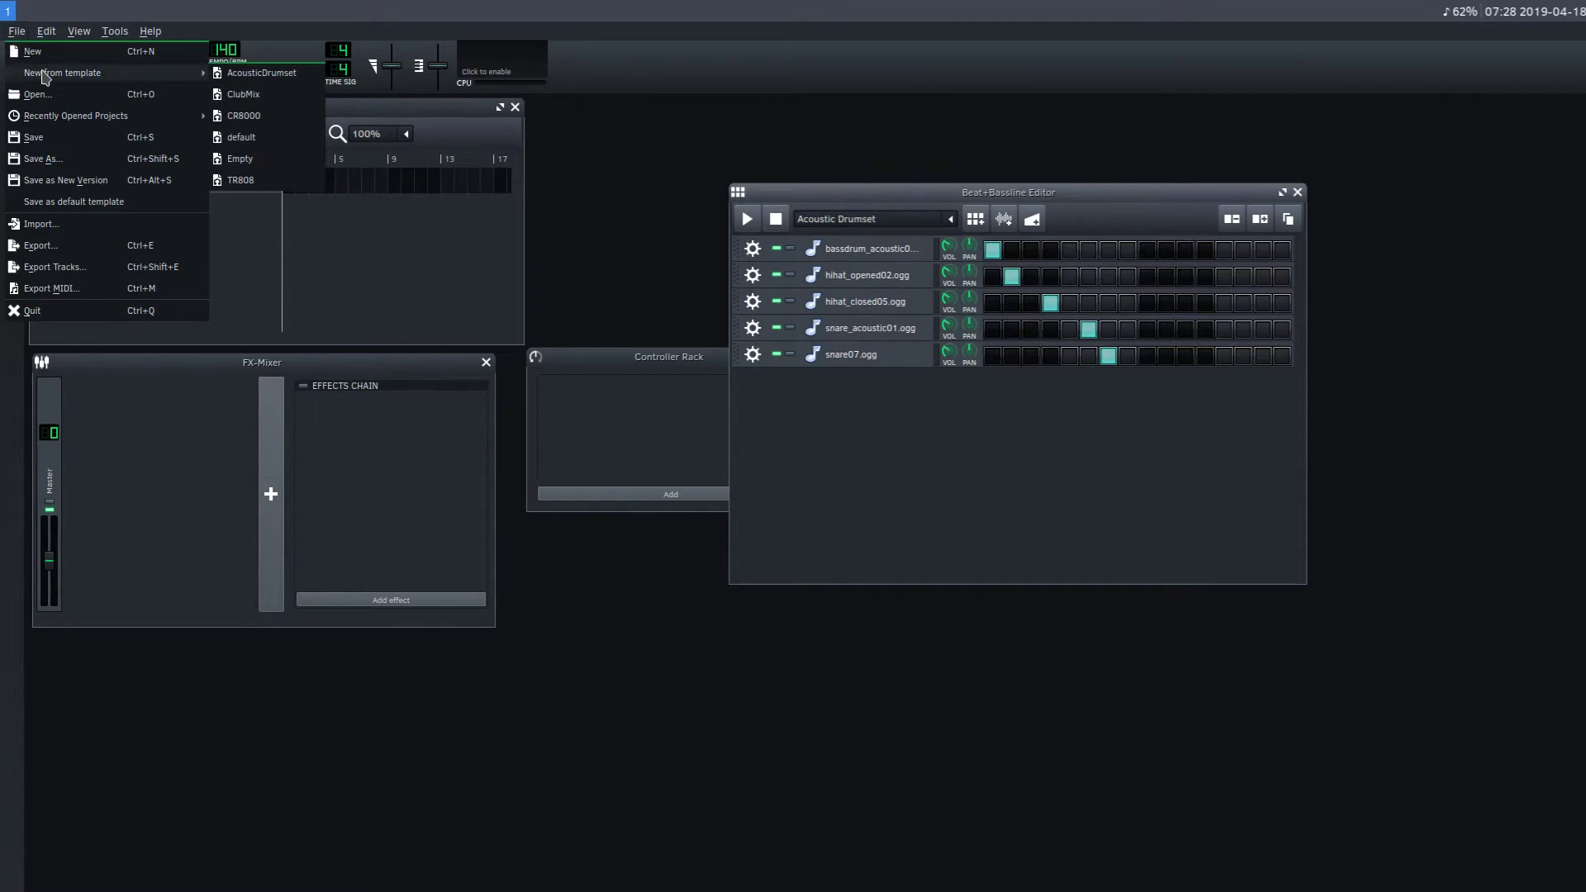
pyautogui.click(255, 101)
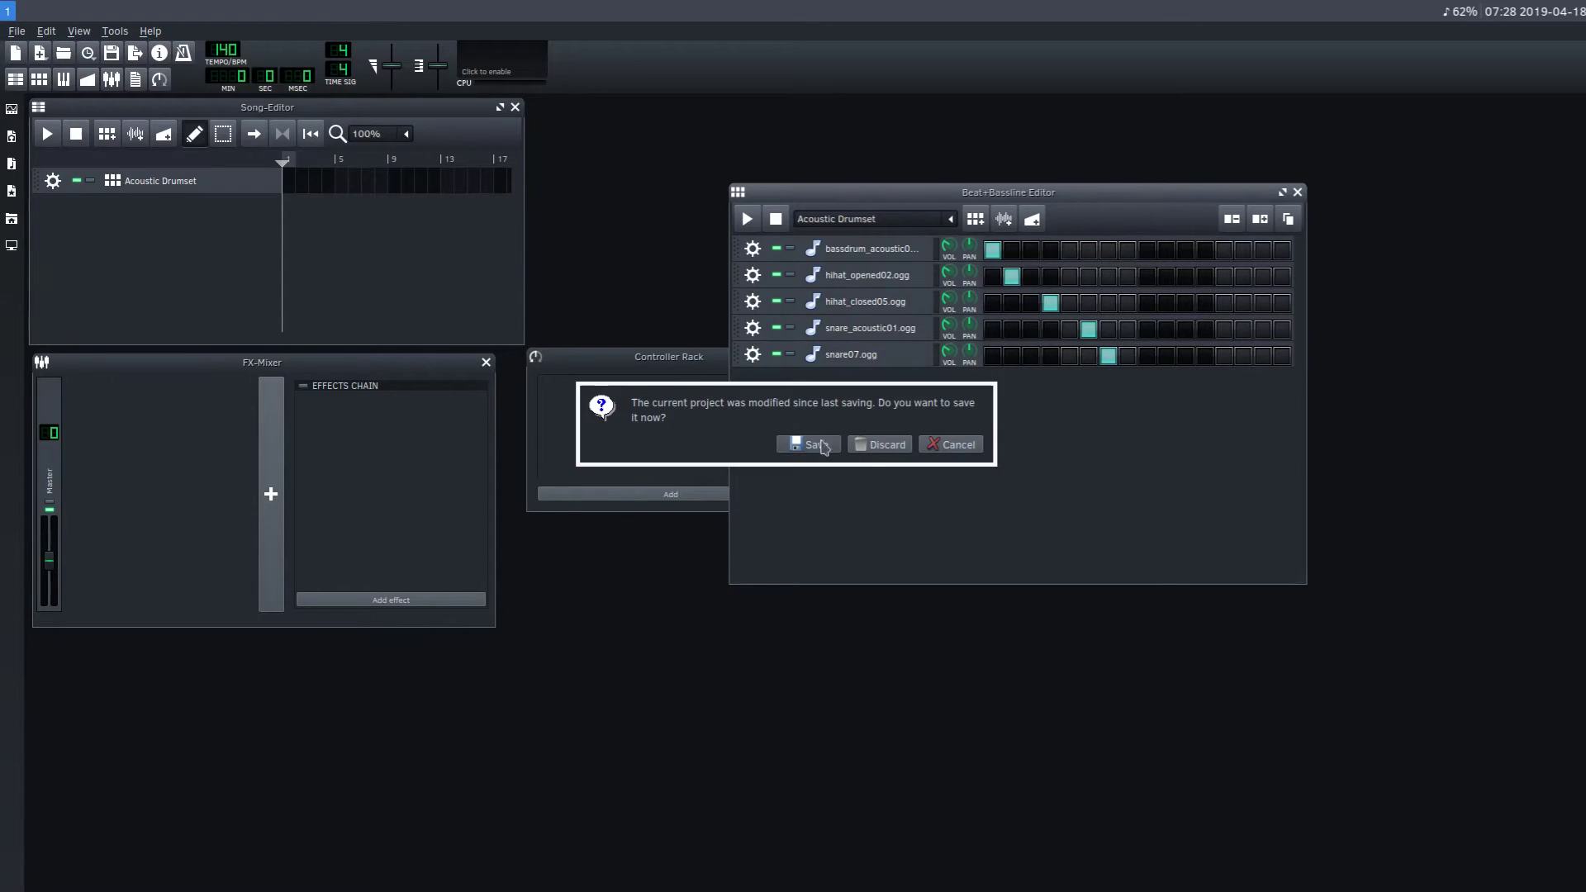
pyautogui.click(877, 446)
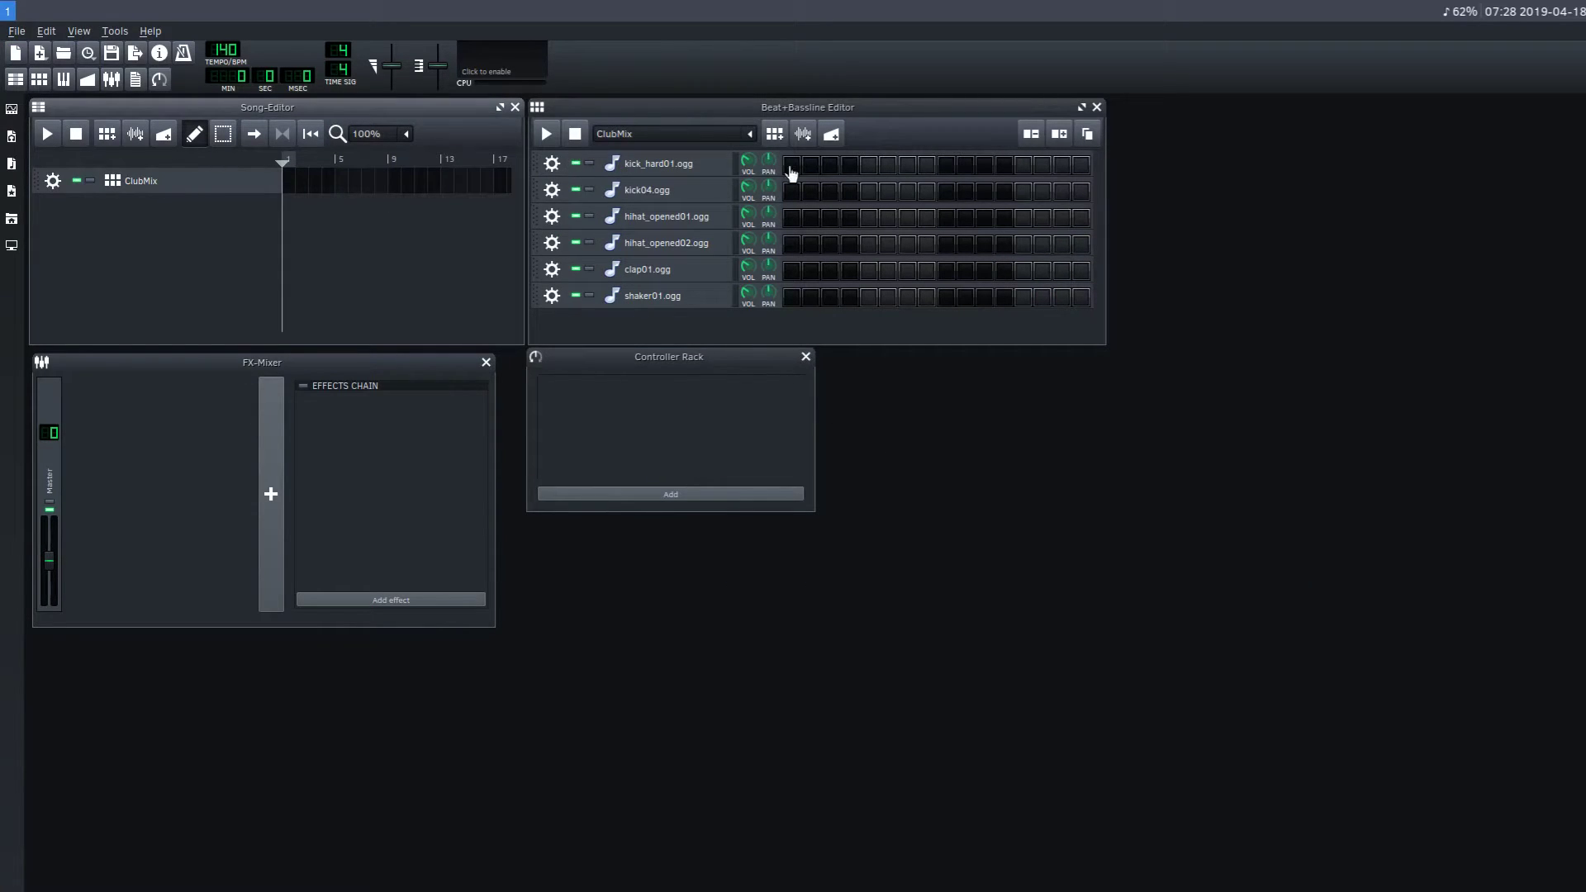
# Program kick_hard01 steps 1 and 5, hihat_opened01 9, clap01 13, kick04 and shaker01 15.
pyautogui.click(792, 165)
pyautogui.click(869, 165)
pyautogui.press('space')
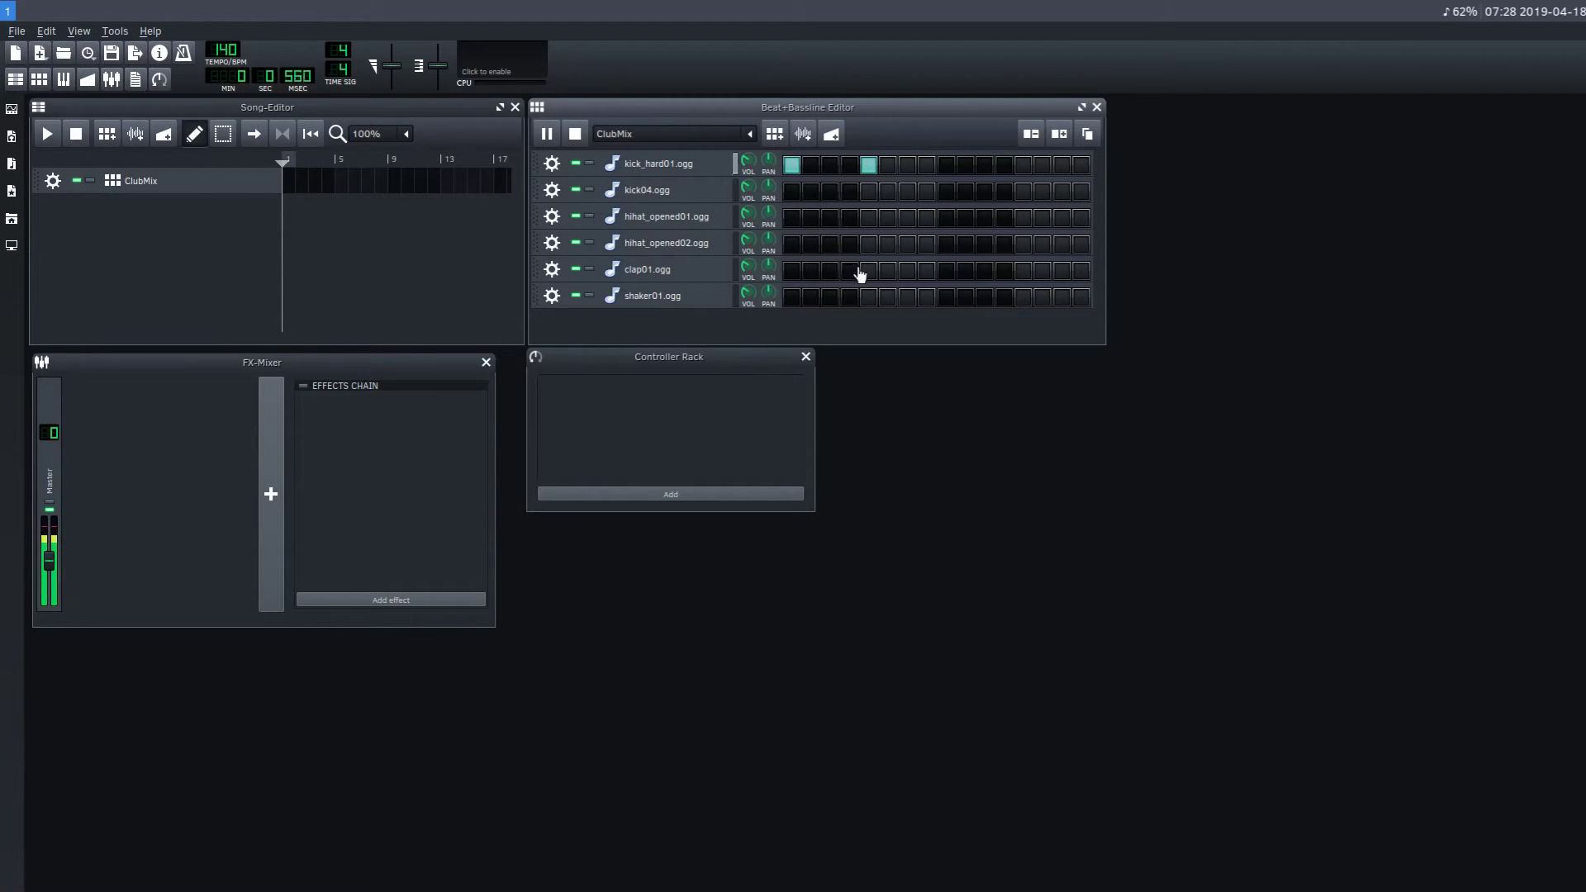
pyautogui.click(946, 218)
pyautogui.click(1023, 271)
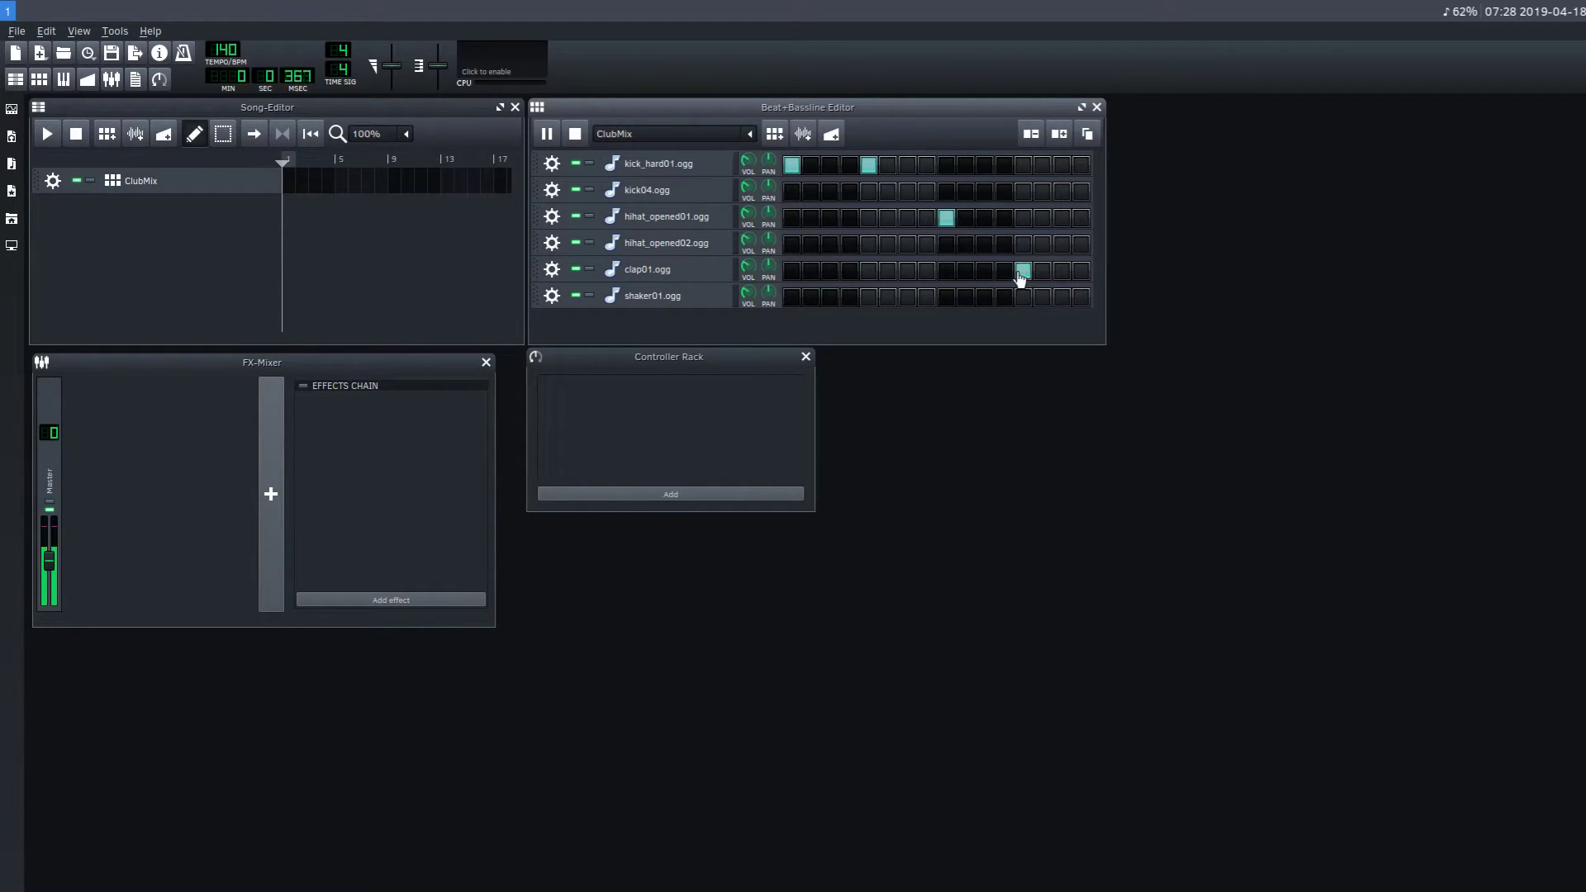
pyautogui.click(1062, 298)
pyautogui.click(1061, 191)
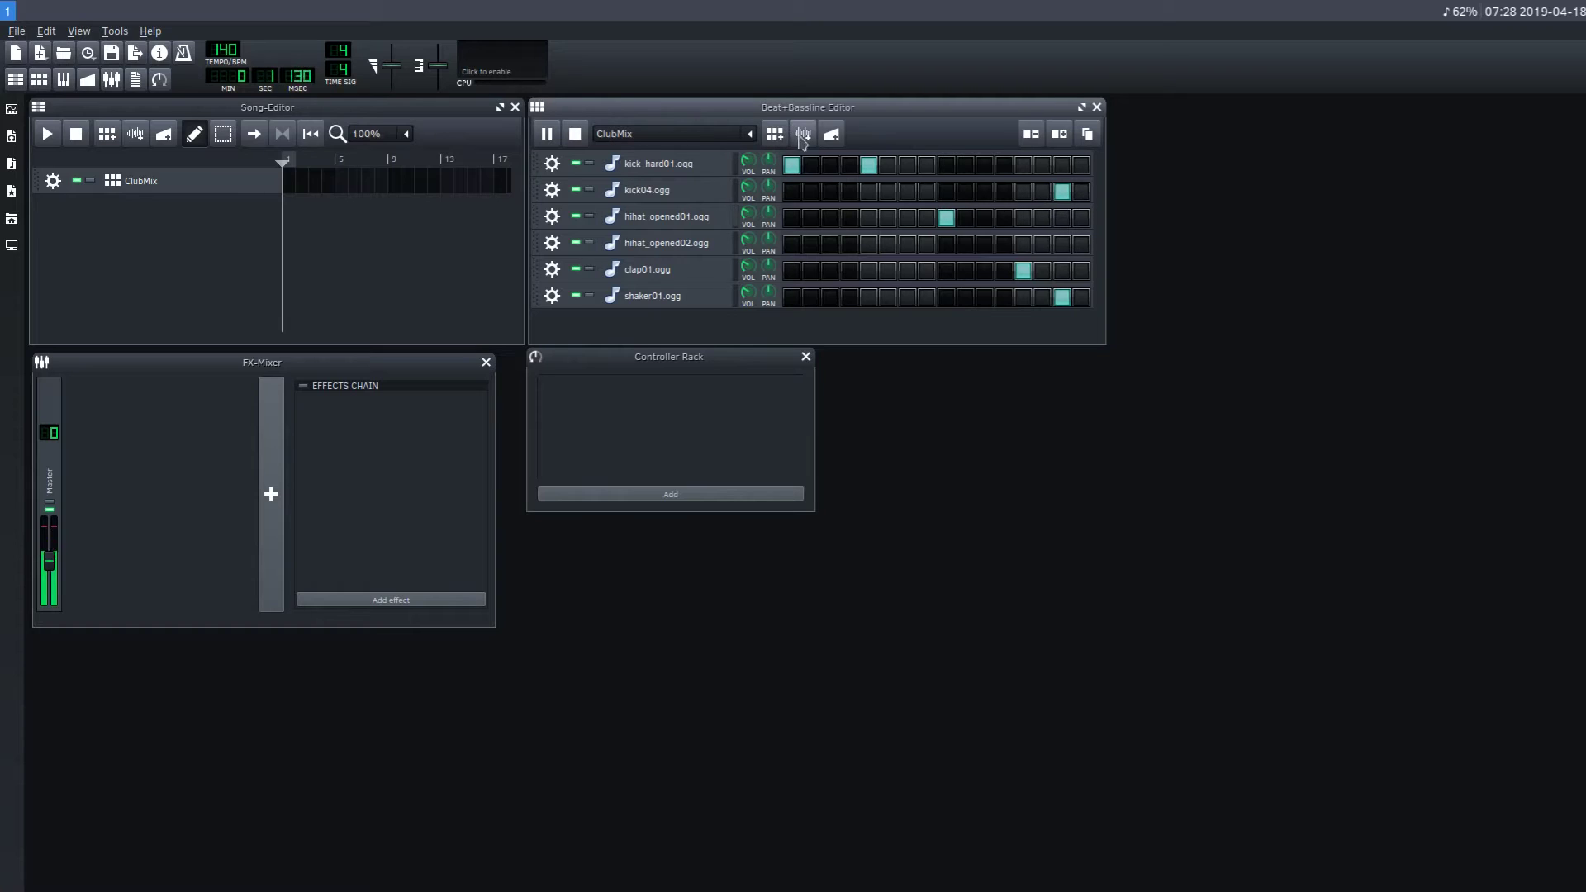
pyautogui.click(575, 133)
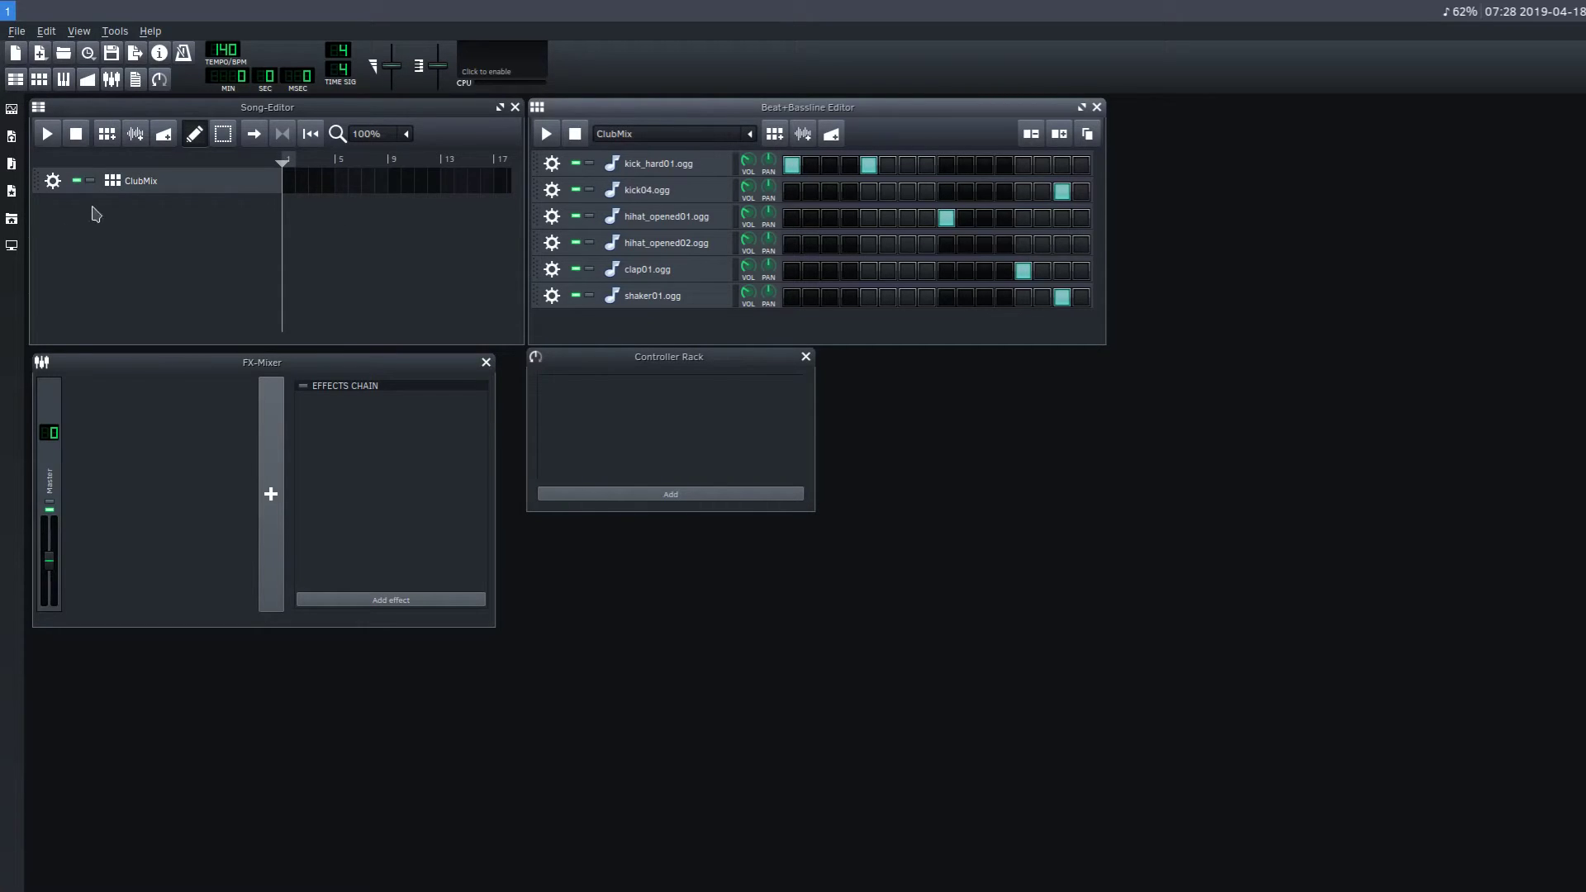
pyautogui.click(16, 31)
pyautogui.moveTo(63, 80)
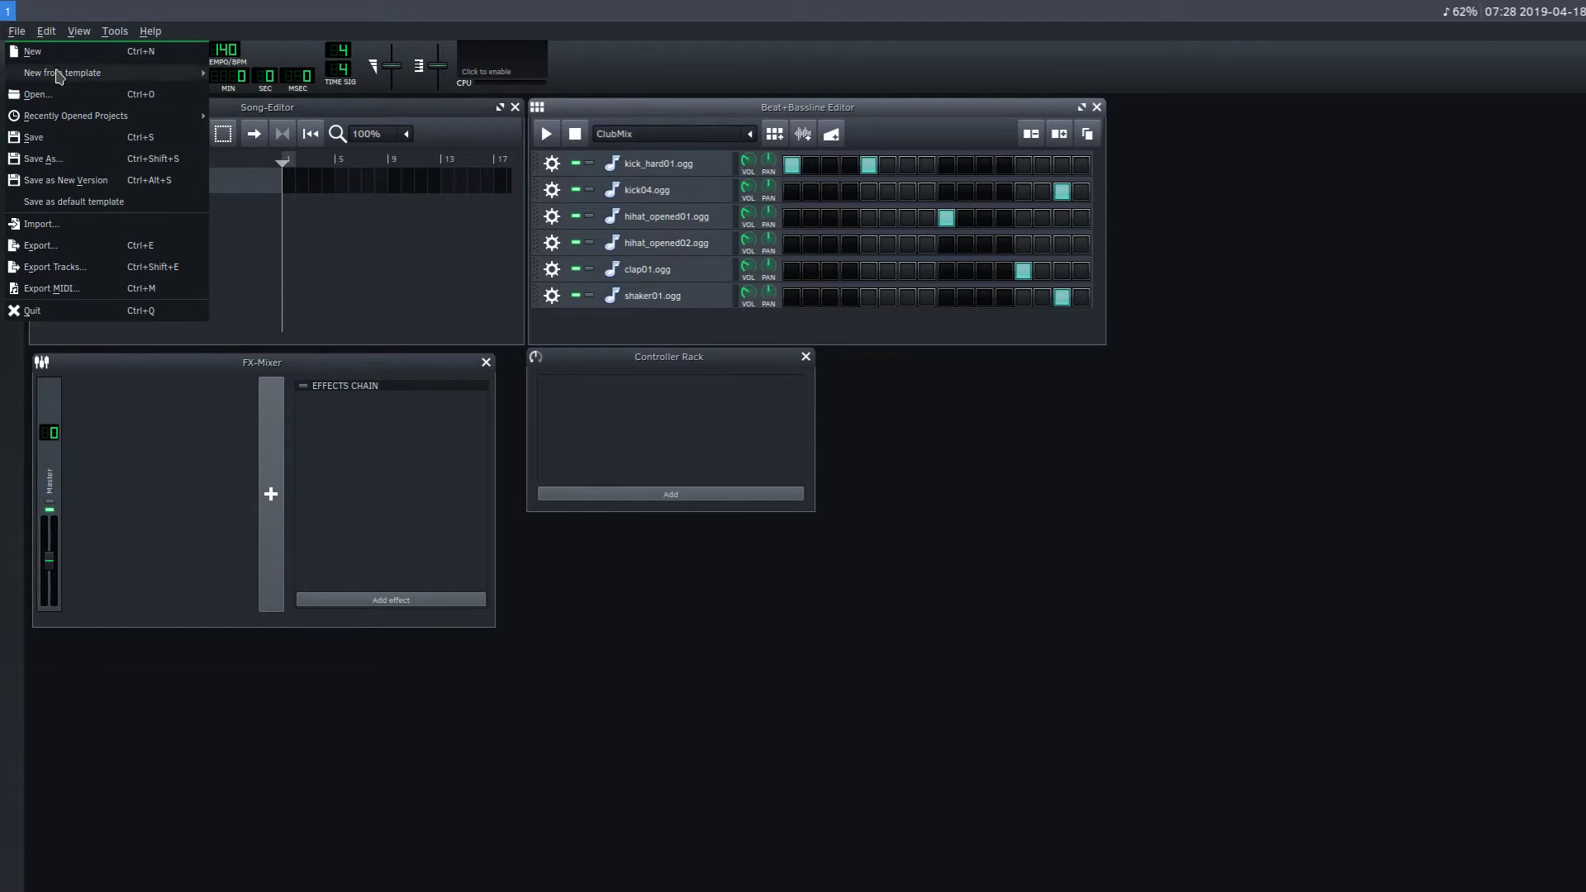
# Load the CR8000 template and rearrange the Controller Rack and enlarged beat editor.
pyautogui.click(250, 118)
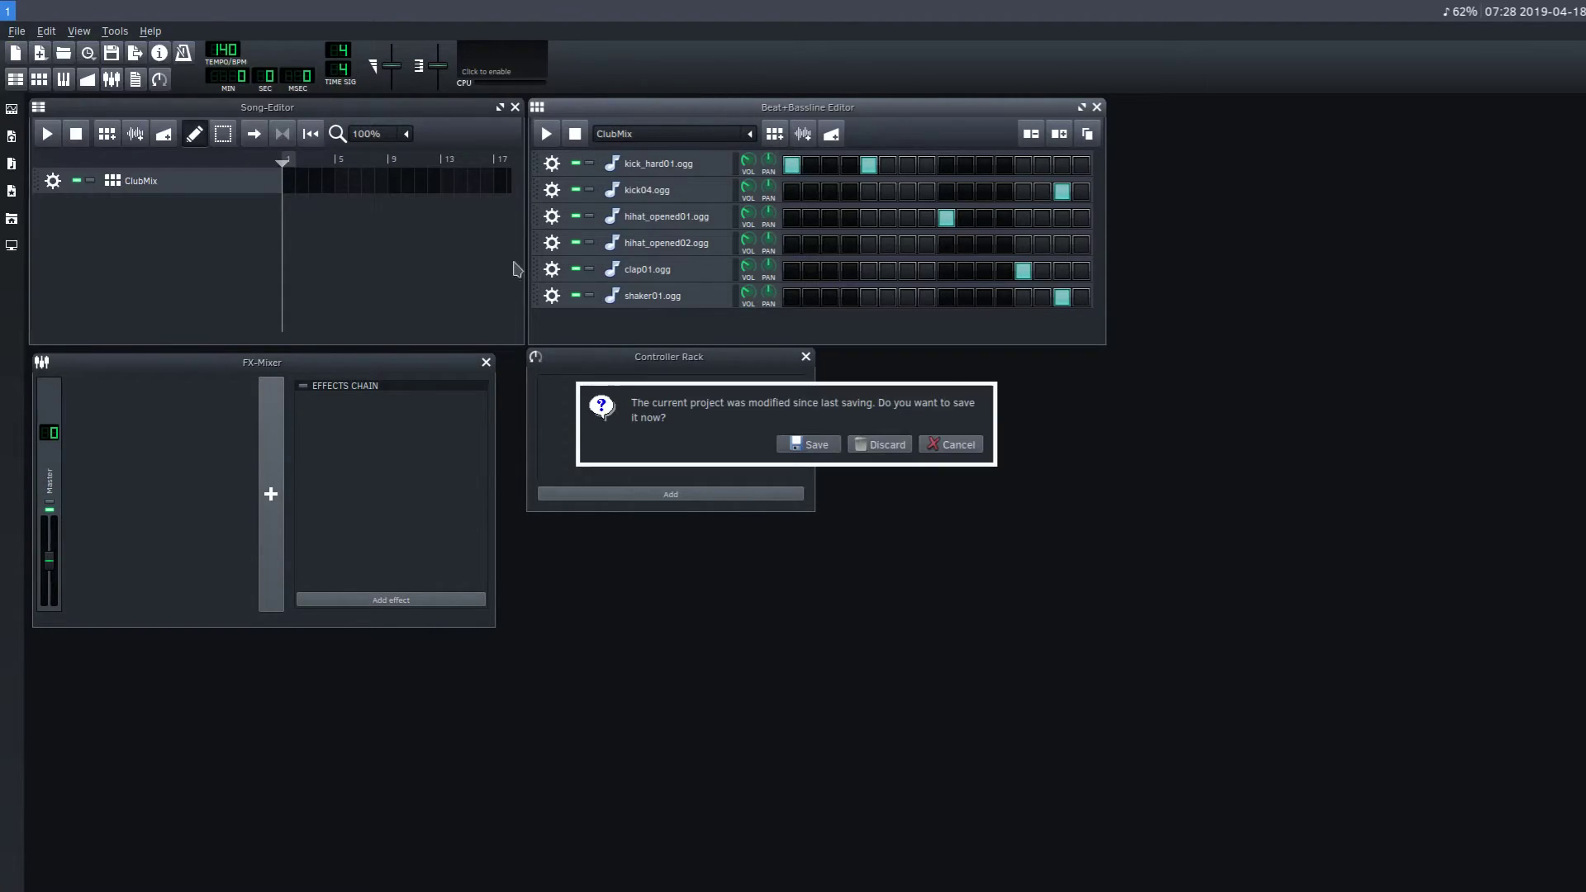
pyautogui.click(882, 448)
pyautogui.moveTo(651, 362); pyautogui.dragTo(668, 586)
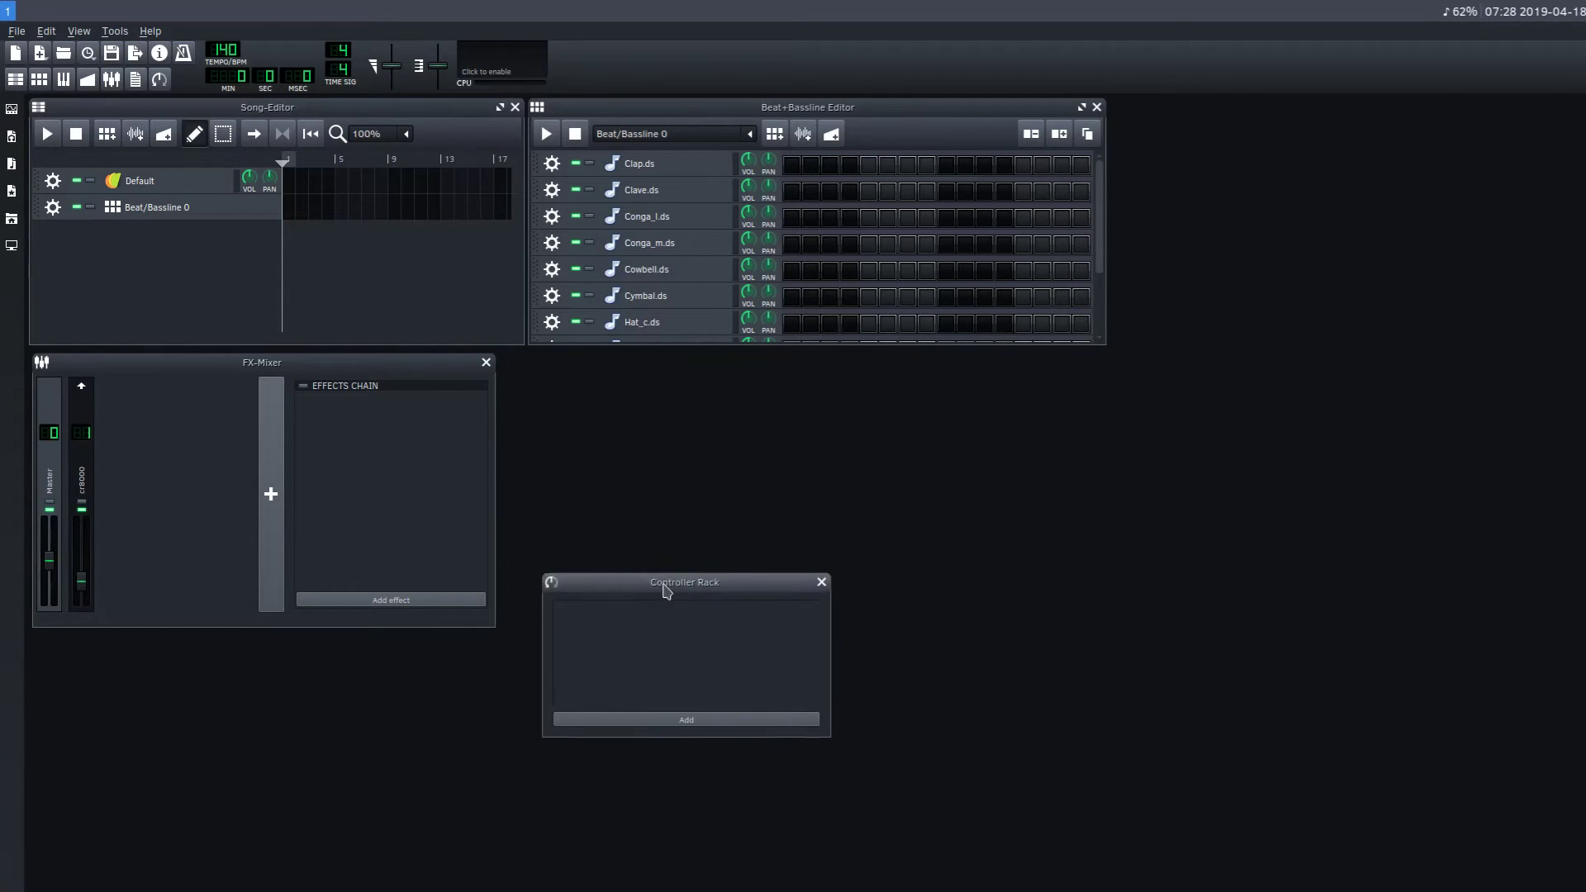
pyautogui.moveTo(835, 343); pyautogui.dragTo(829, 510)
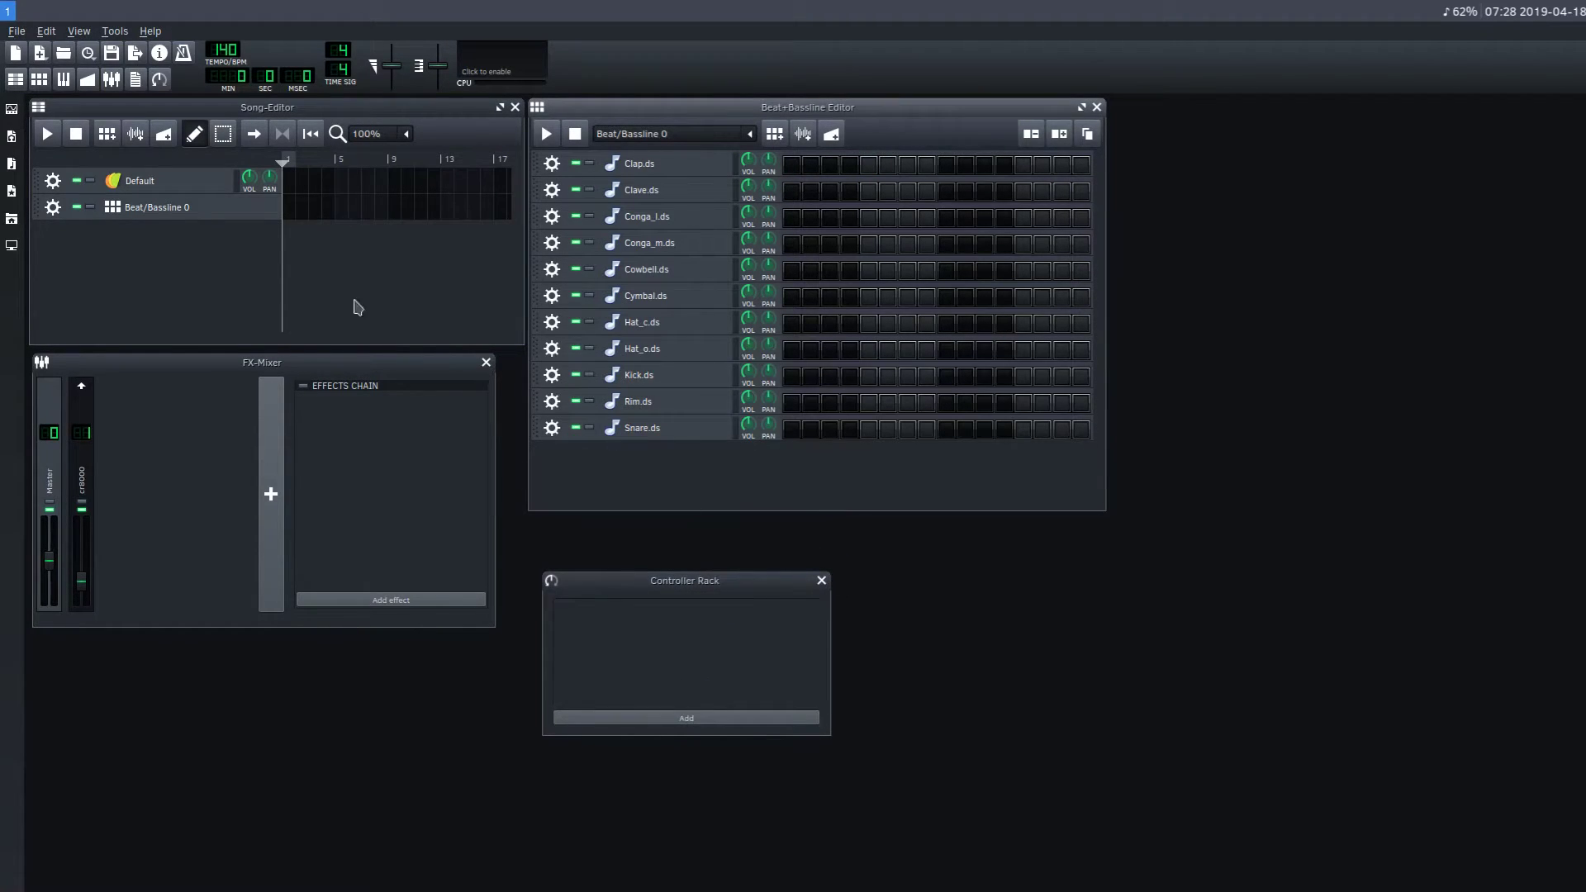
pyautogui.moveTo(715, 116); pyautogui.dragTo(881, 168)
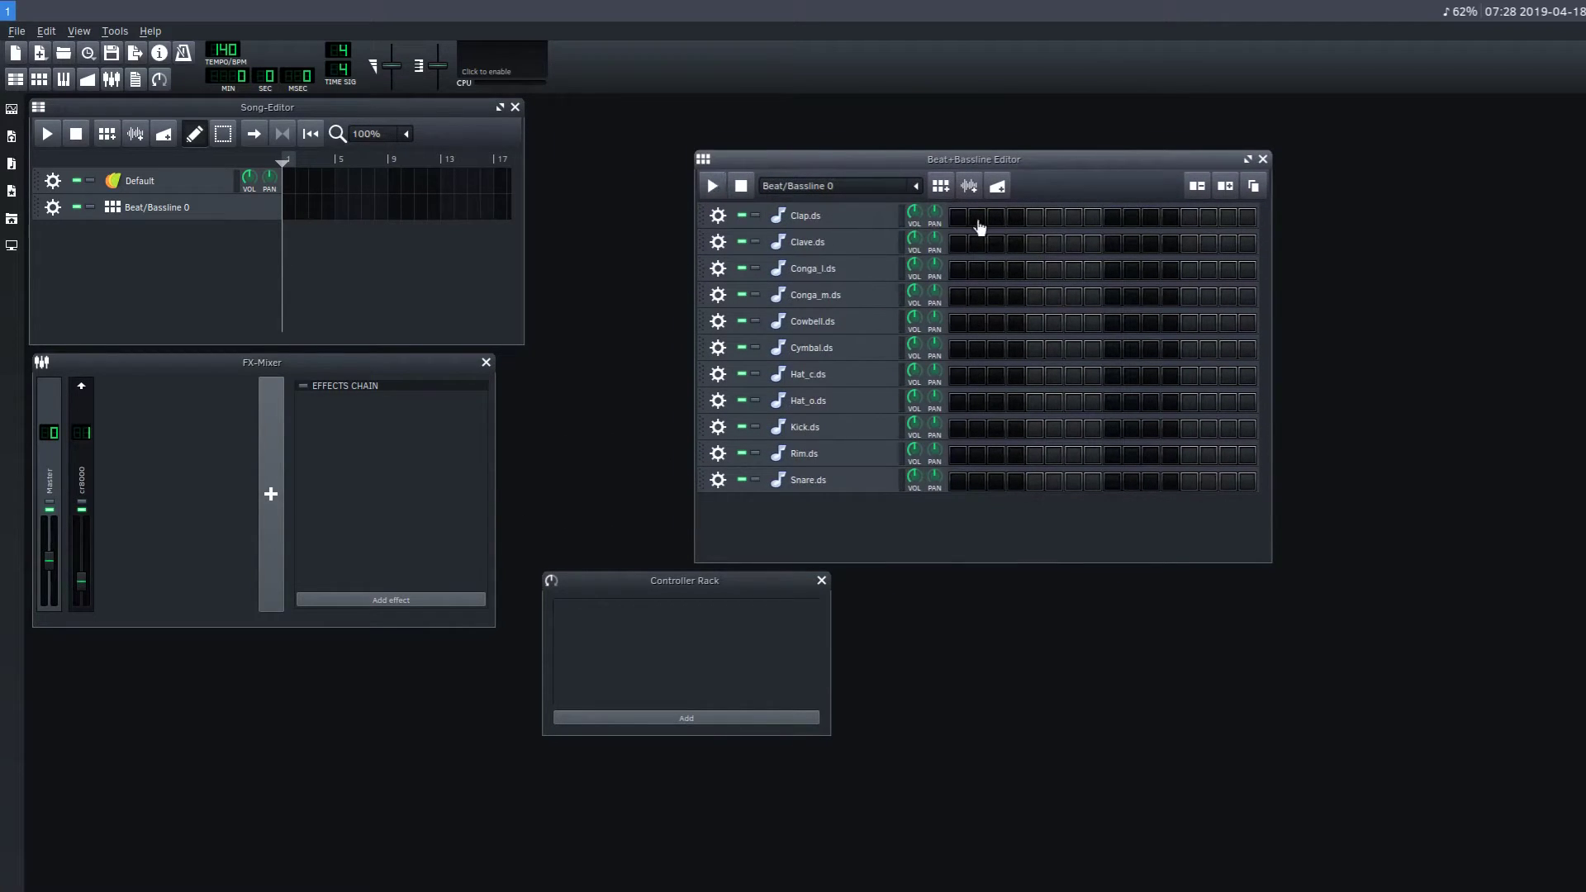
# Audition the Clap.ds and Clave.ds sounds and retune the clave's base note.
pyautogui.click(798, 217)
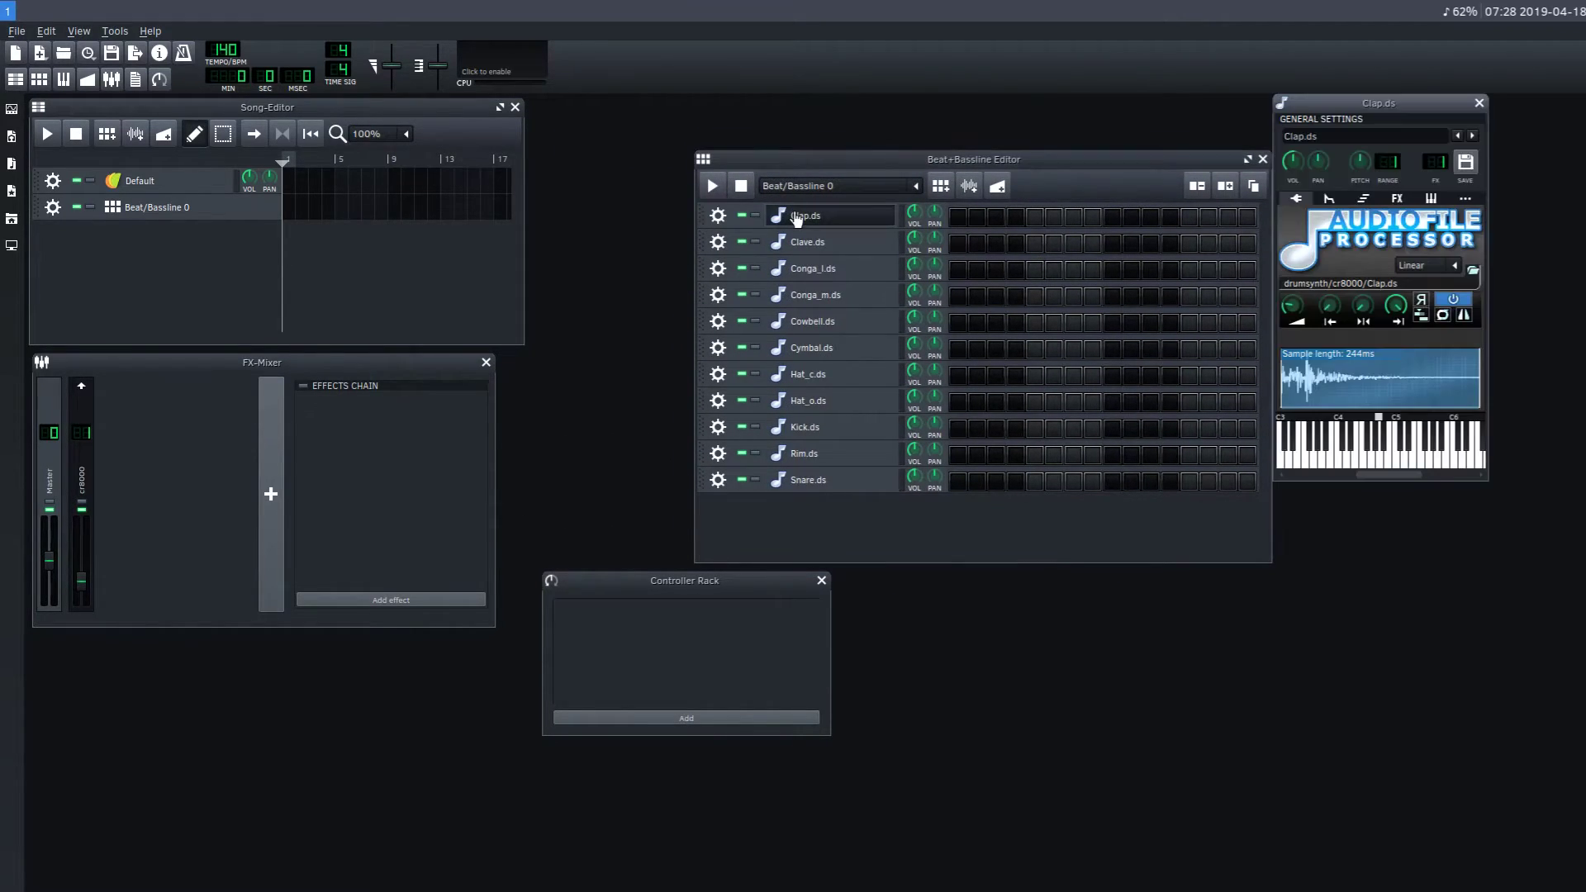
pyautogui.click(1388, 470)
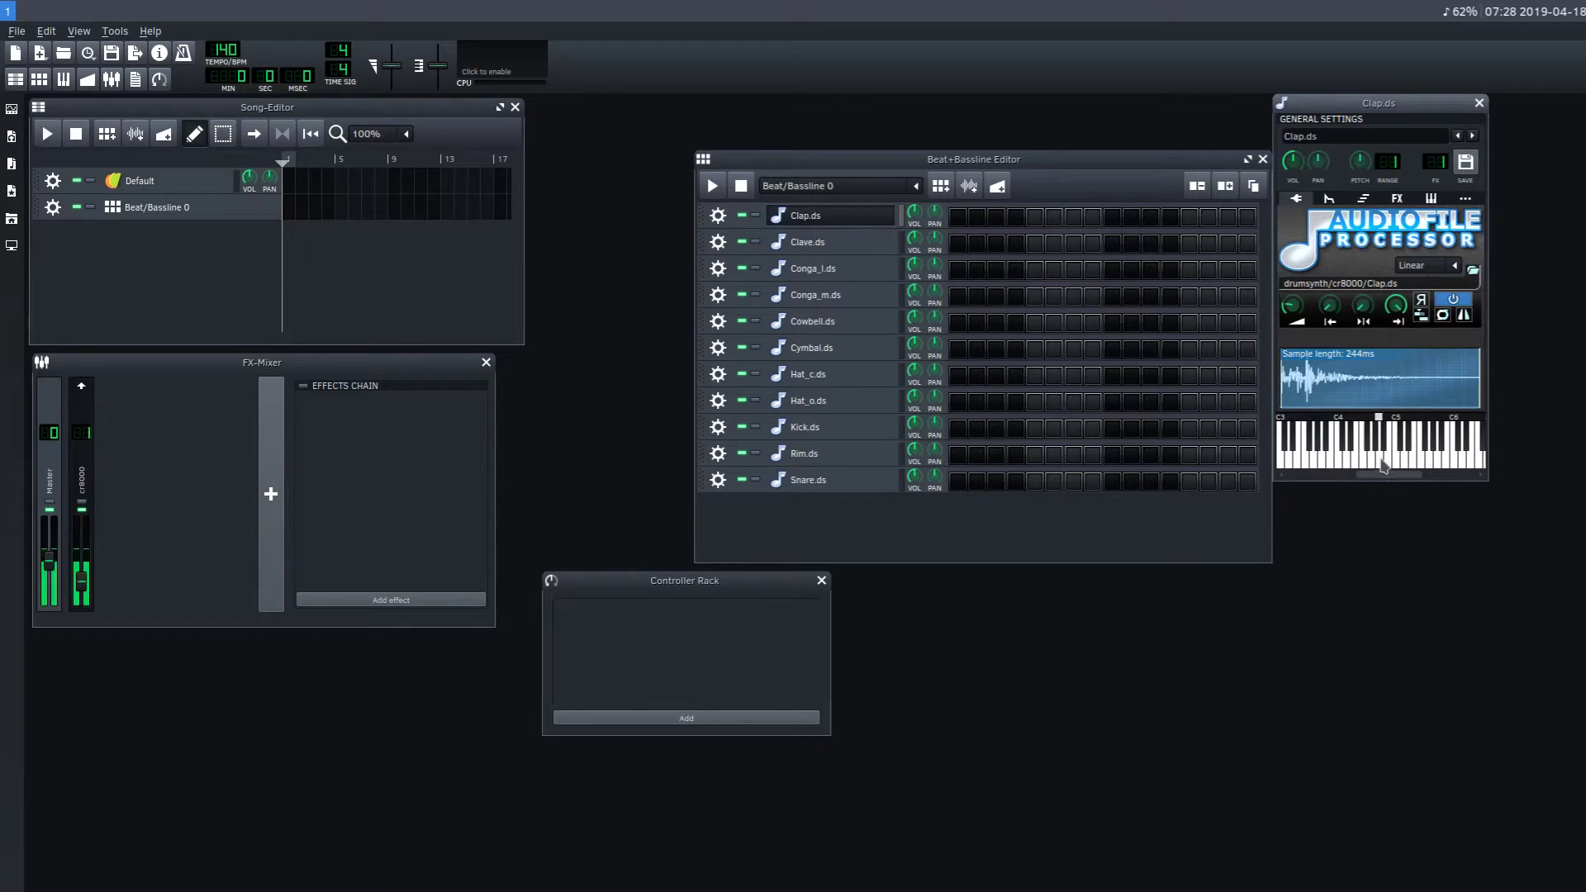
pyautogui.click(824, 245)
pyautogui.click(1380, 855)
pyautogui.click(1380, 855)
pyautogui.click(1389, 855)
pyautogui.click(1345, 858)
pyautogui.click(1345, 856)
pyautogui.moveTo(1343, 808); pyautogui.dragTo(1368, 810)
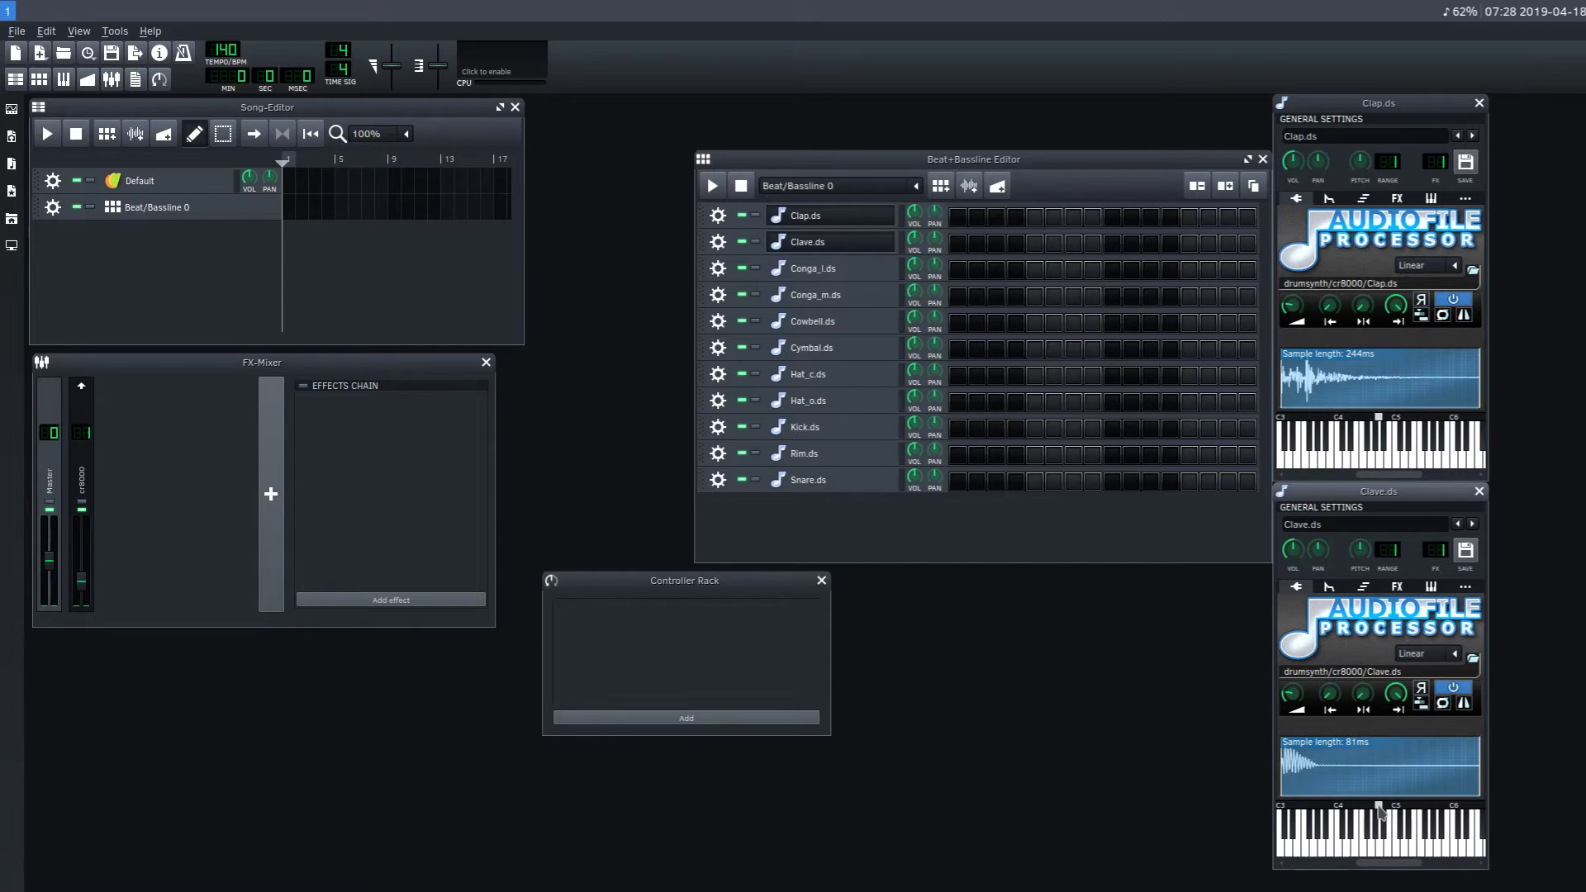
pyautogui.click(1389, 841)
# Set Conga_l step 2, Kick, Snare 4, Hat_o 5, Cymbal 6, Clap 11, and play.
pyautogui.click(979, 269)
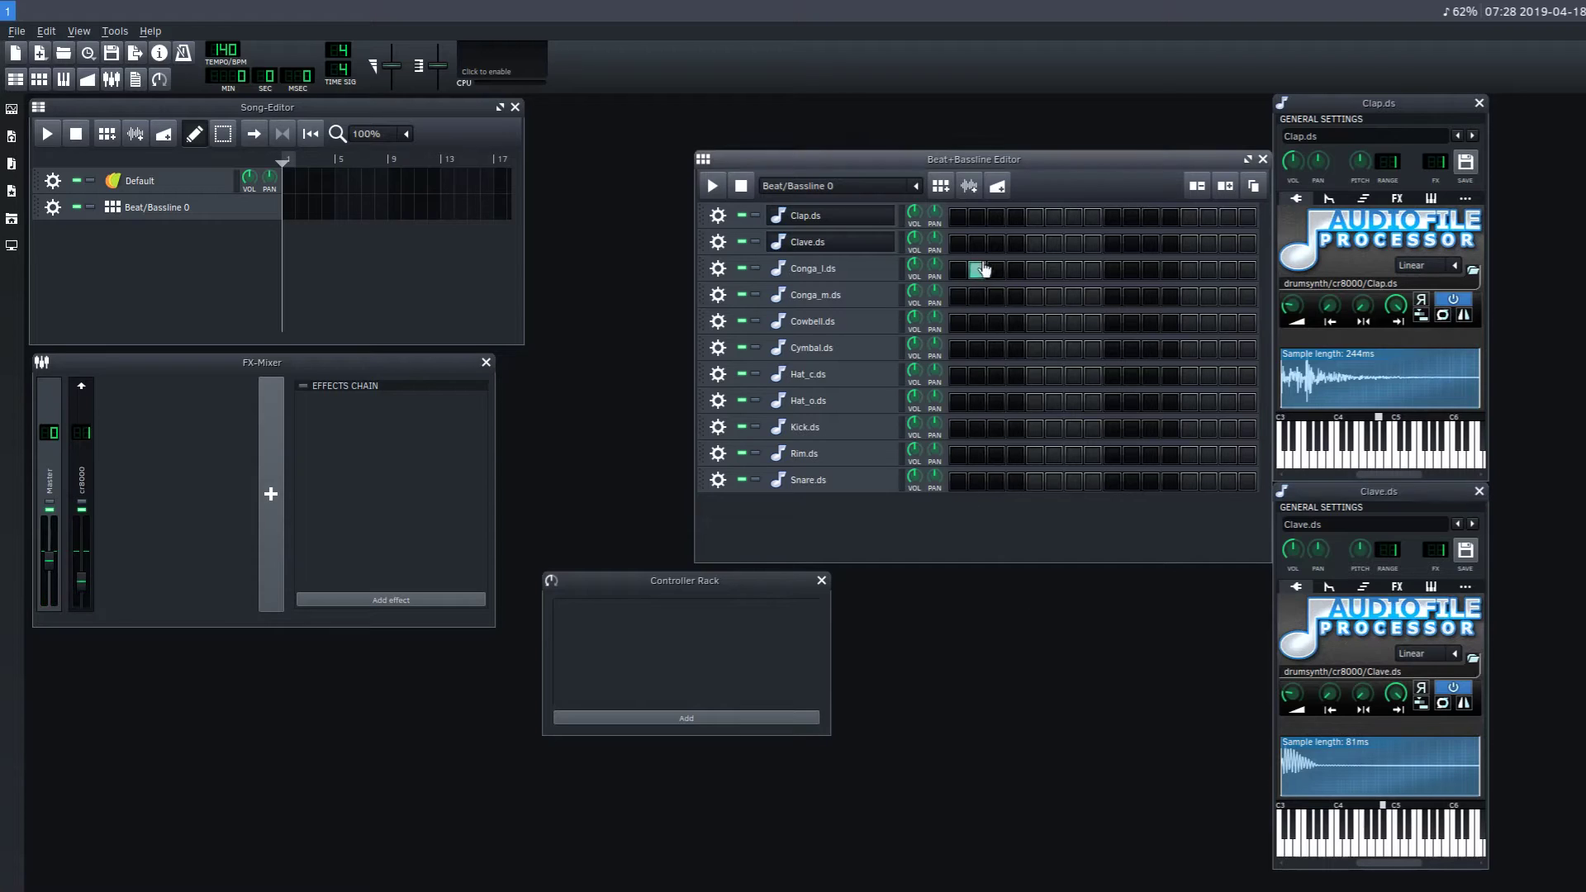
pyautogui.click(1112, 428)
pyautogui.click(1016, 482)
pyautogui.click(1036, 402)
pyautogui.click(1054, 349)
pyautogui.click(1151, 218)
pyautogui.click(712, 186)
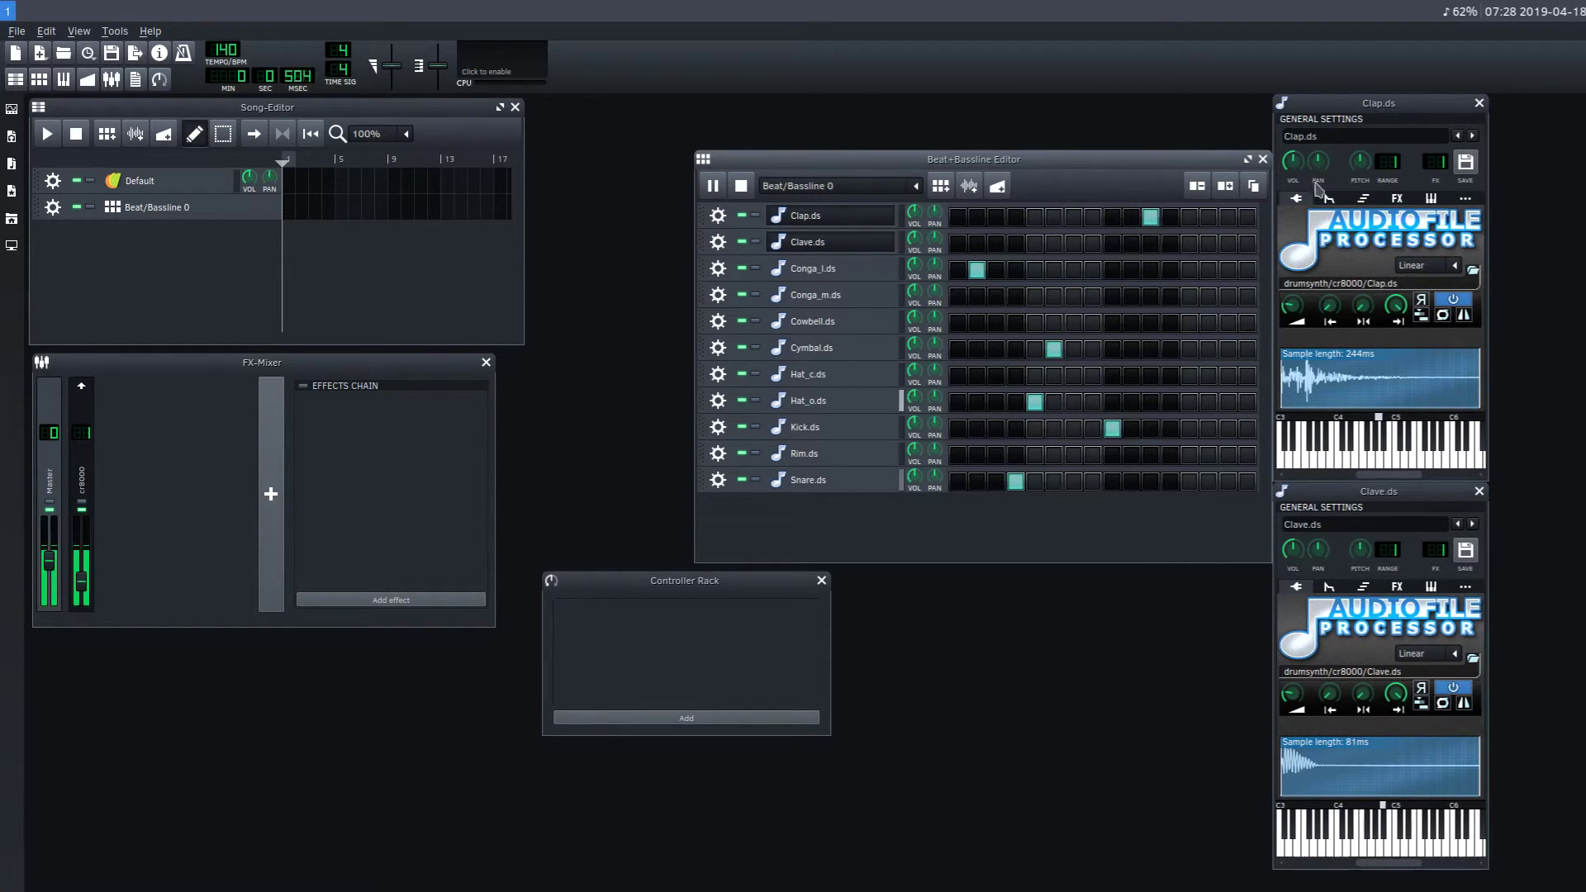
# Close the sound windows and add Rim step 3, Conga_m 5 and 7, Conga_l 13.
pyautogui.click(1479, 493)
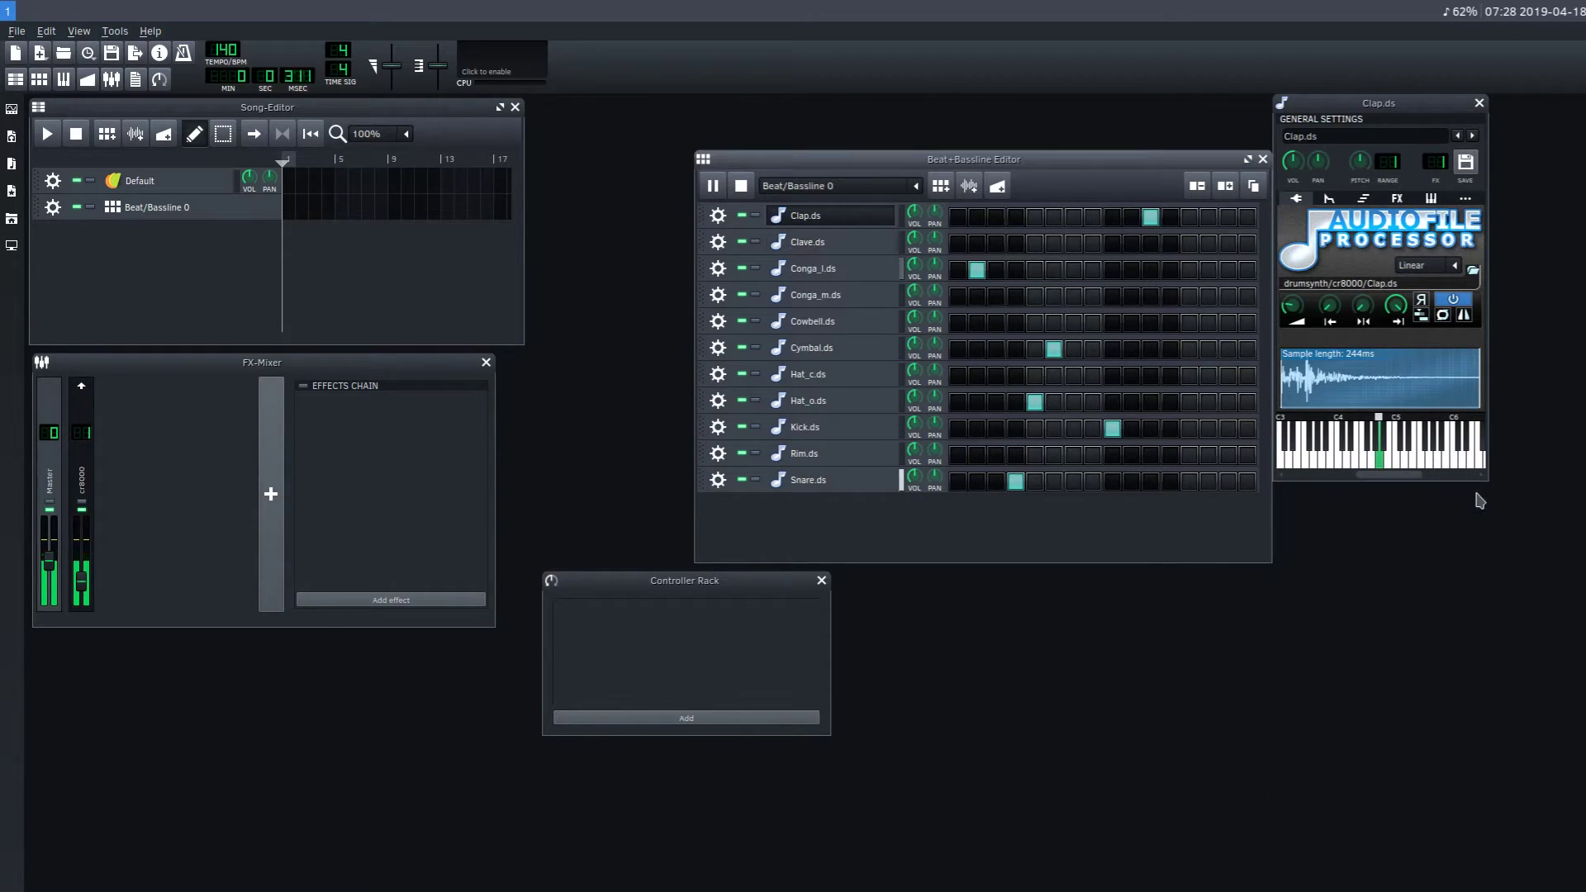
pyautogui.click(1480, 105)
pyautogui.click(997, 455)
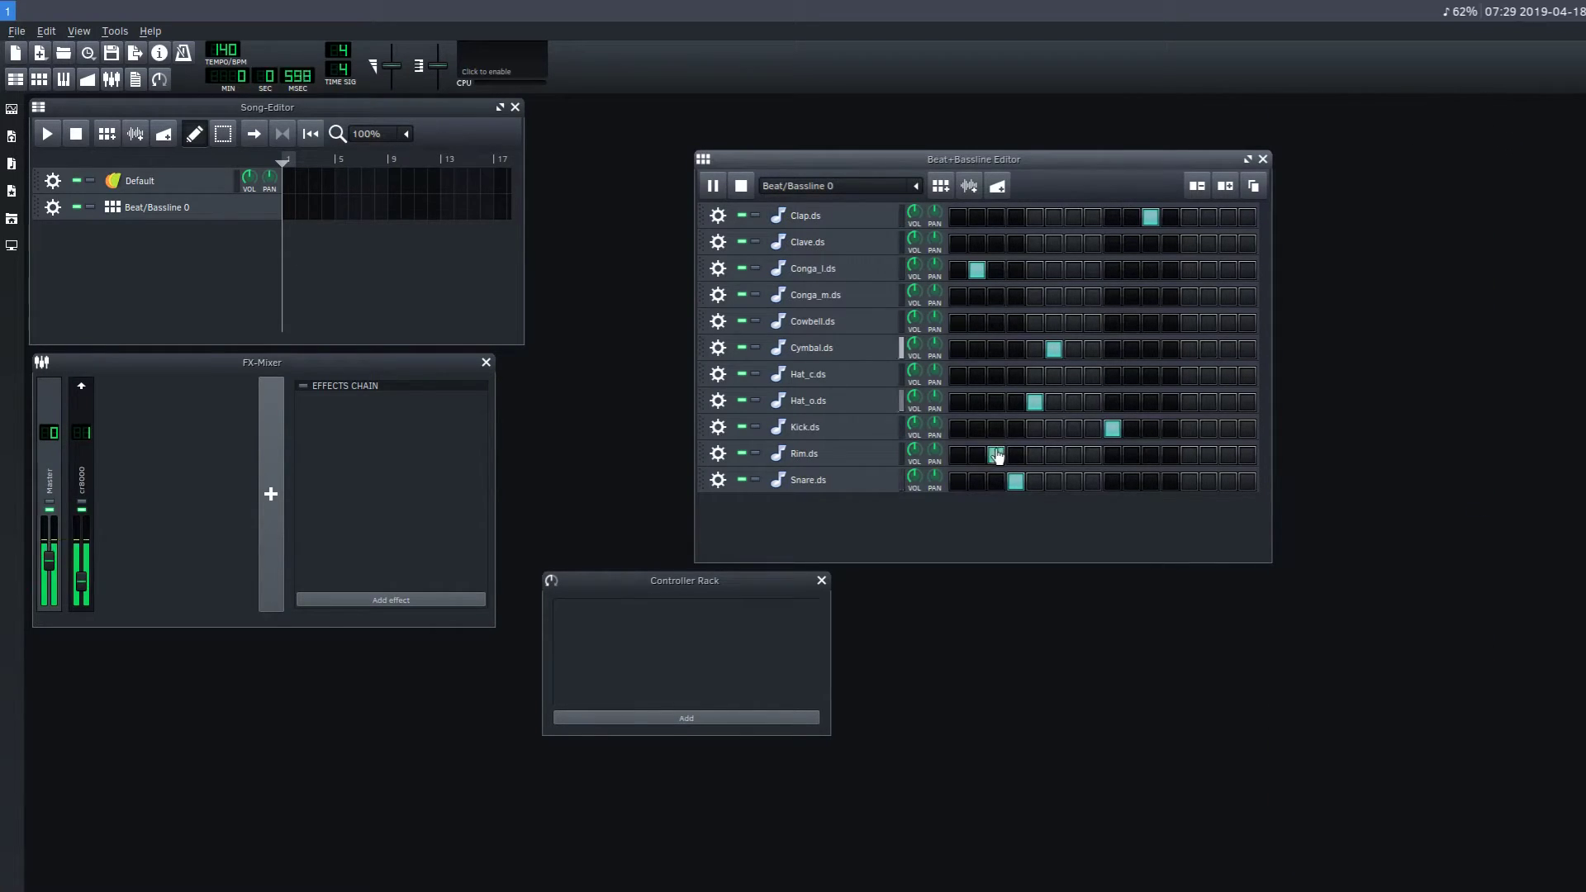
pyautogui.click(1036, 297)
pyautogui.click(1074, 297)
pyautogui.click(1190, 271)
# Add Clave steps 14–16, Clap step 1, and Snare steps 14 and 16.
pyautogui.click(1209, 243)
pyautogui.click(1228, 244)
pyautogui.click(1248, 243)
pyautogui.click(958, 216)
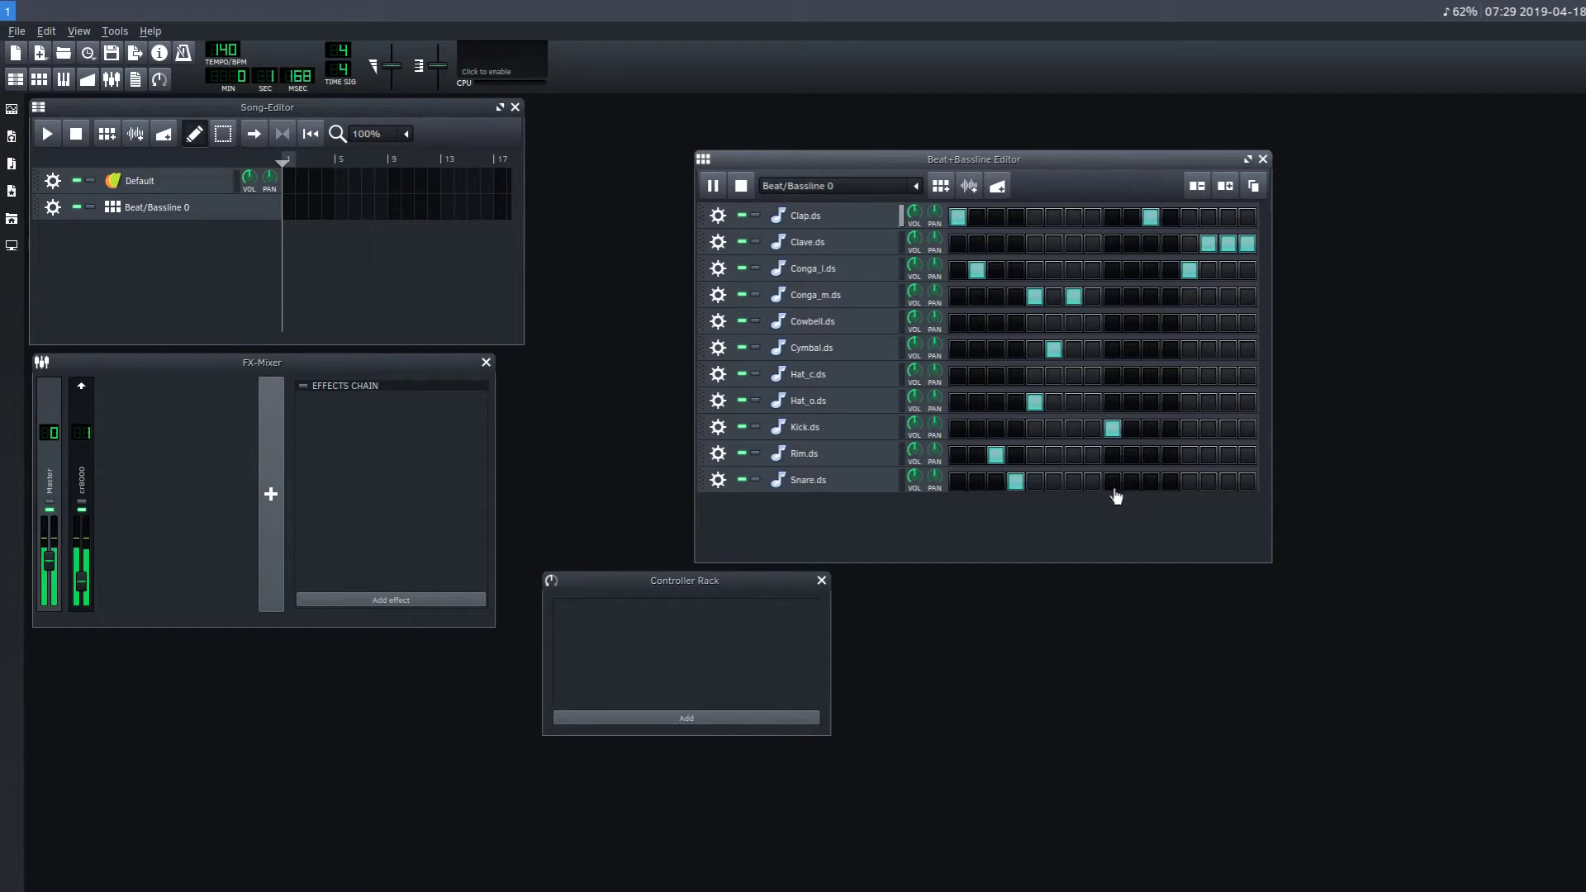
pyautogui.click(1248, 482)
pyautogui.click(1191, 483)
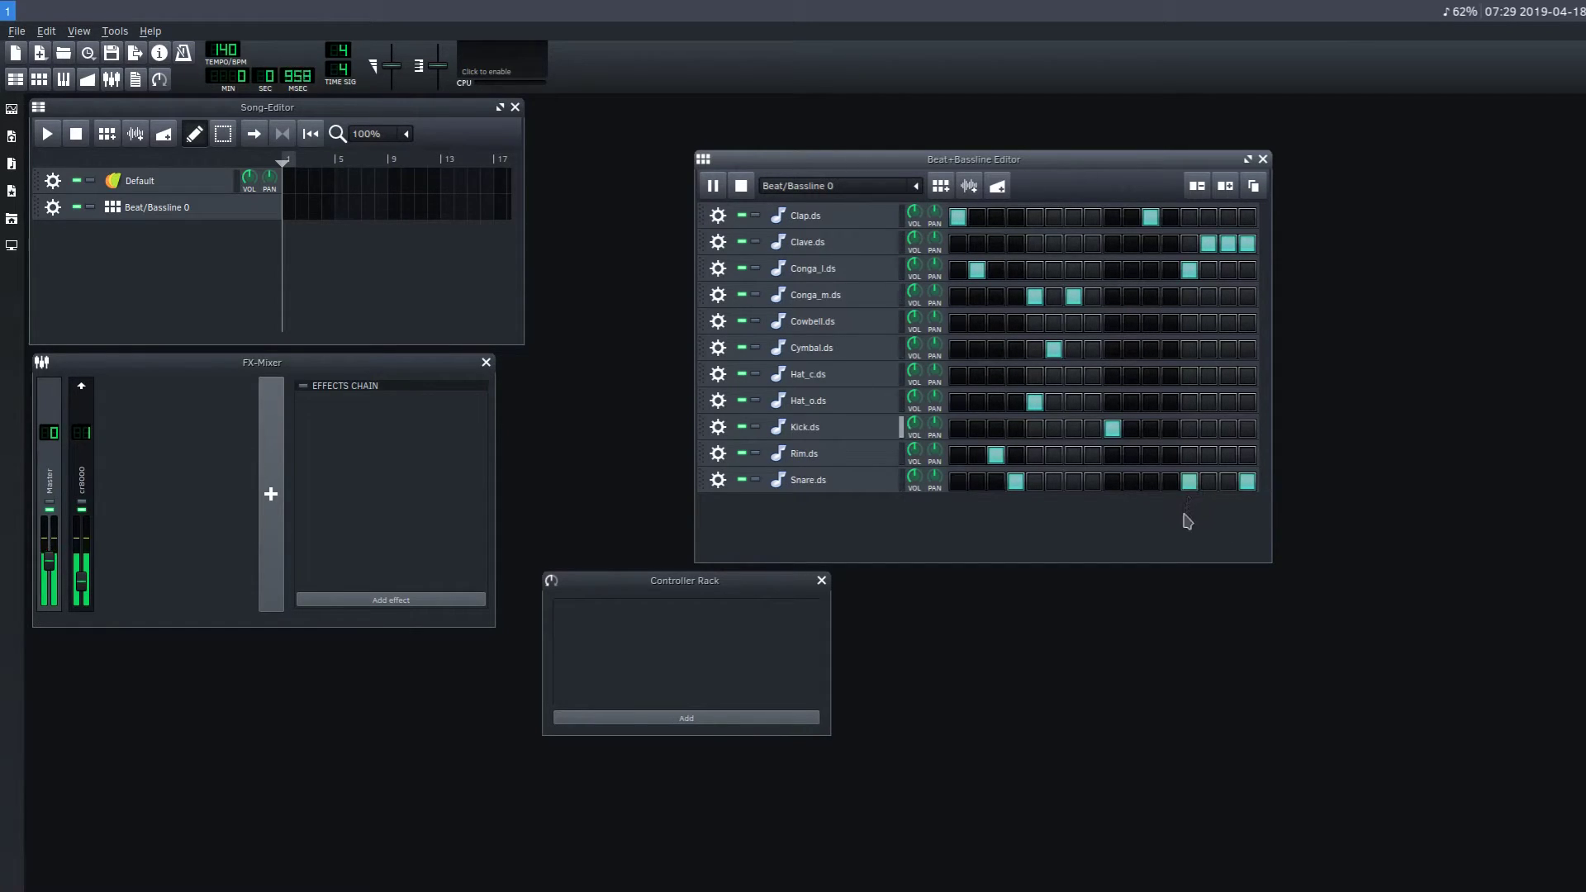
# Stop, then replay the reworked Latin beat twice to audition it.
pyautogui.click(742, 189)
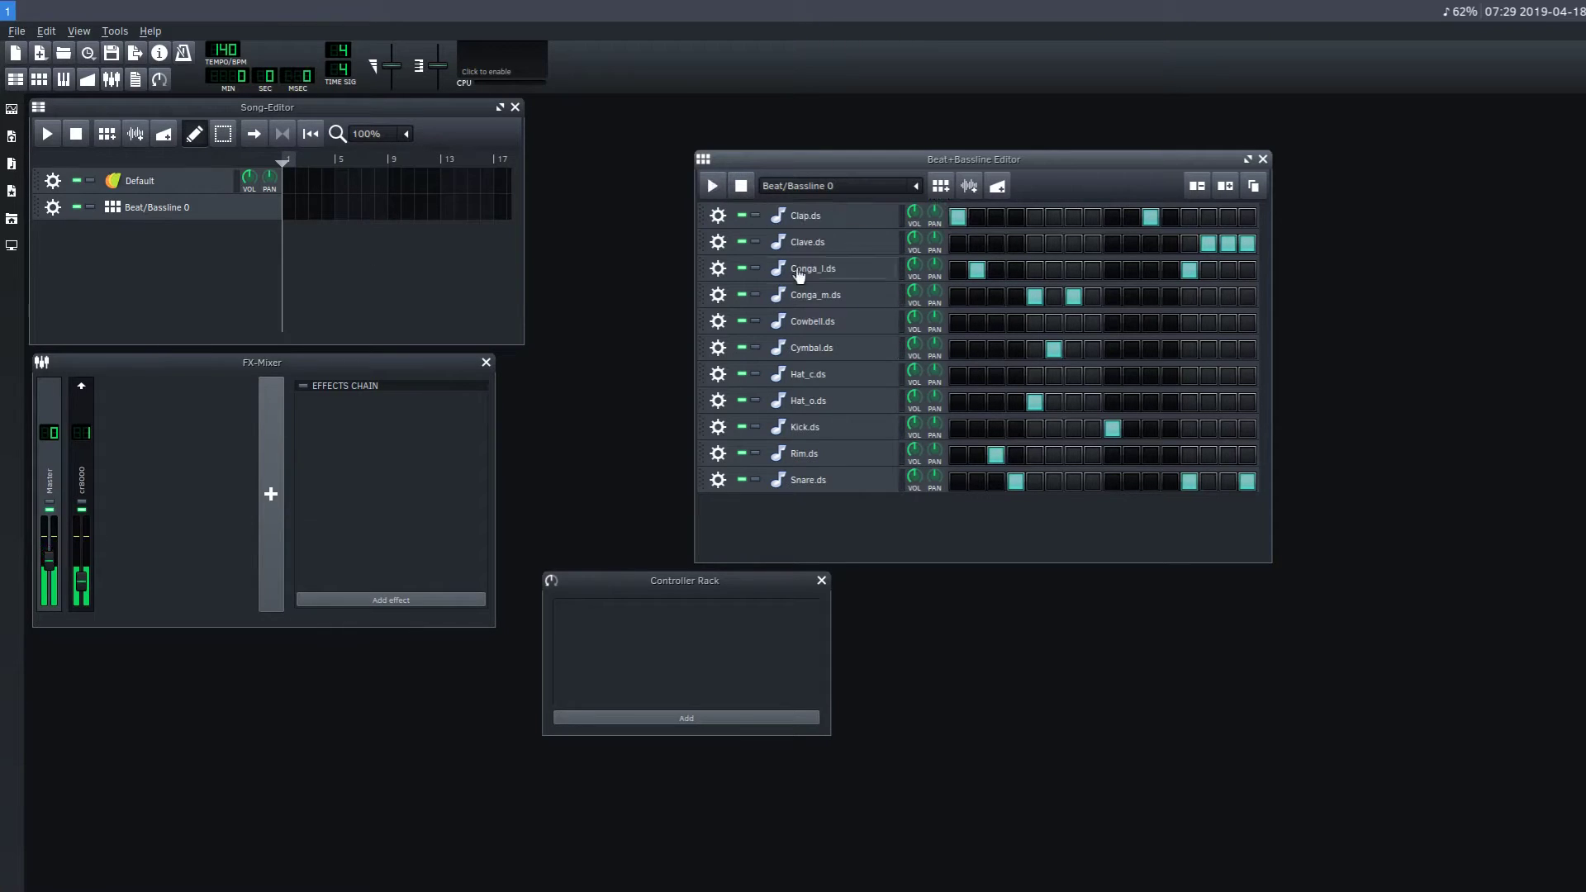
pyautogui.click(713, 187)
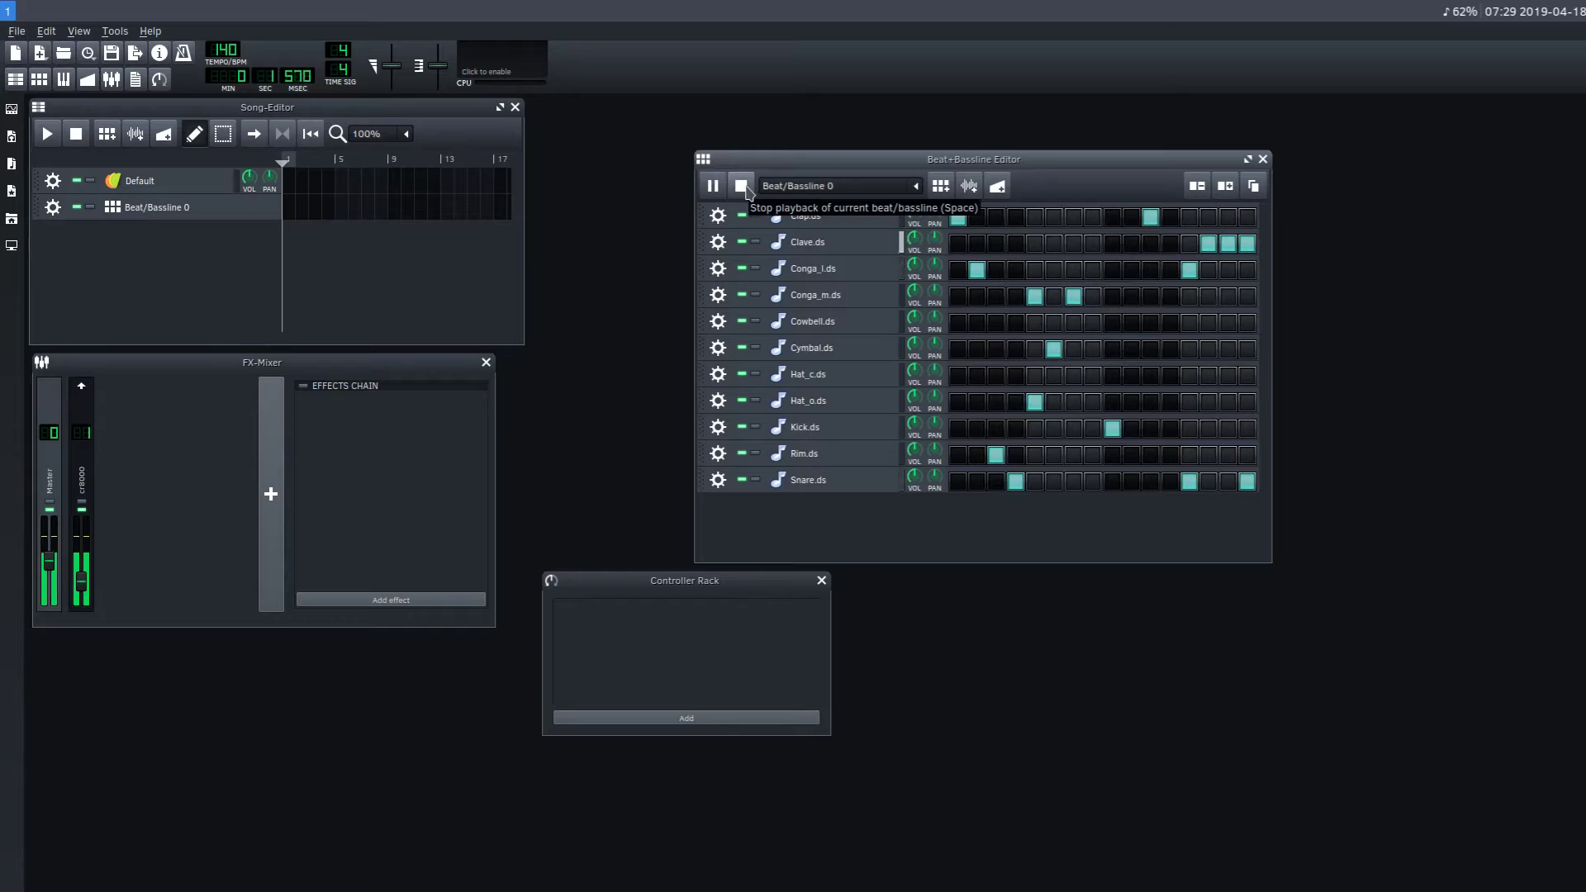
pyautogui.click(742, 187)
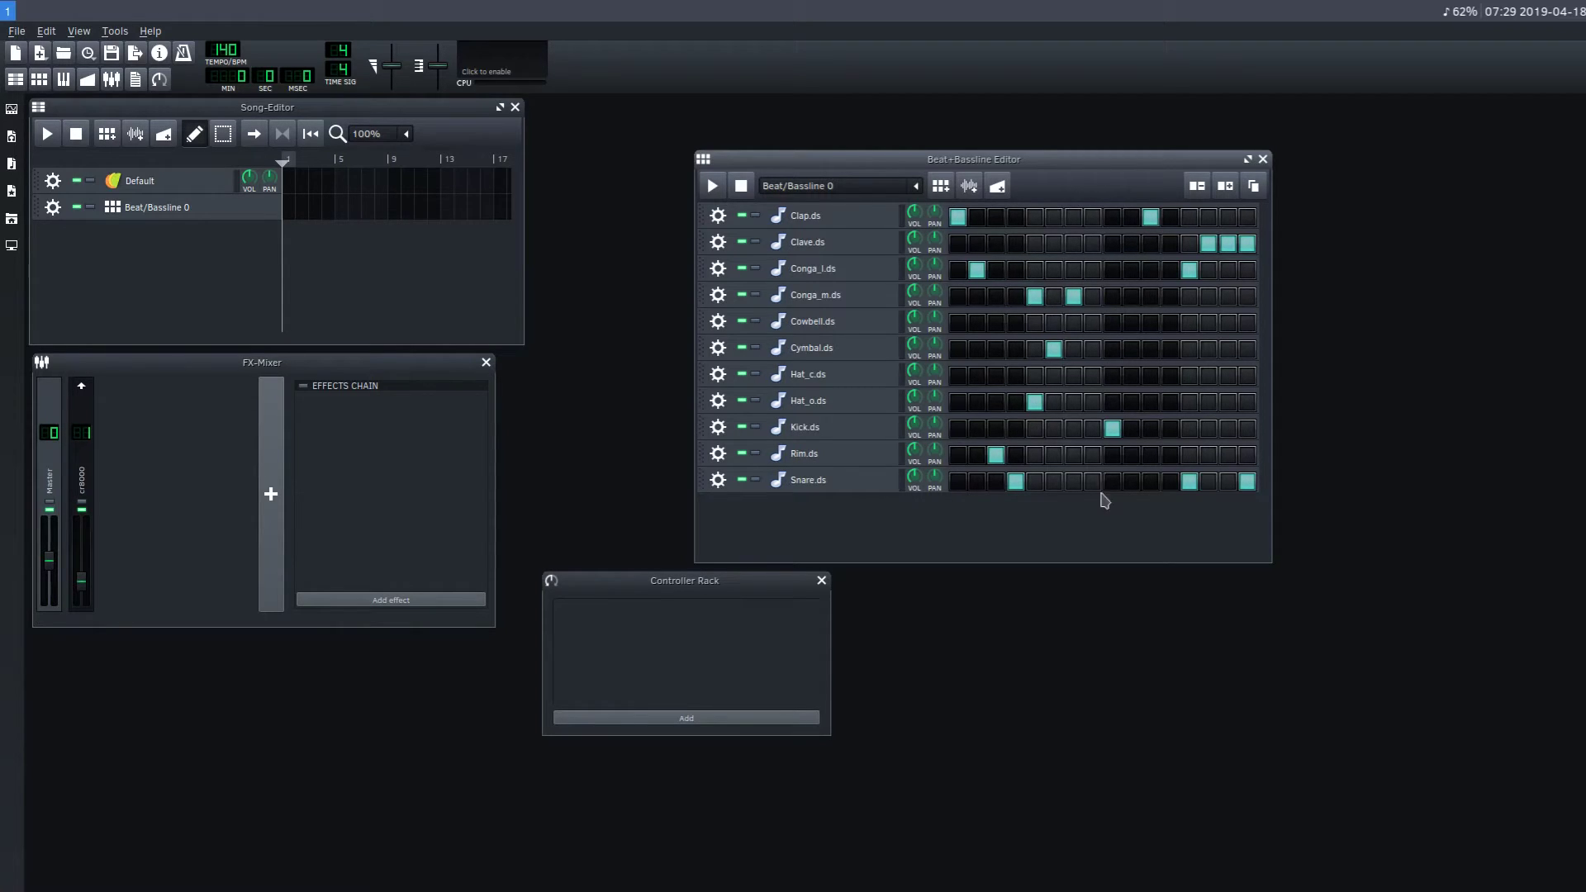
pyautogui.click(712, 185)
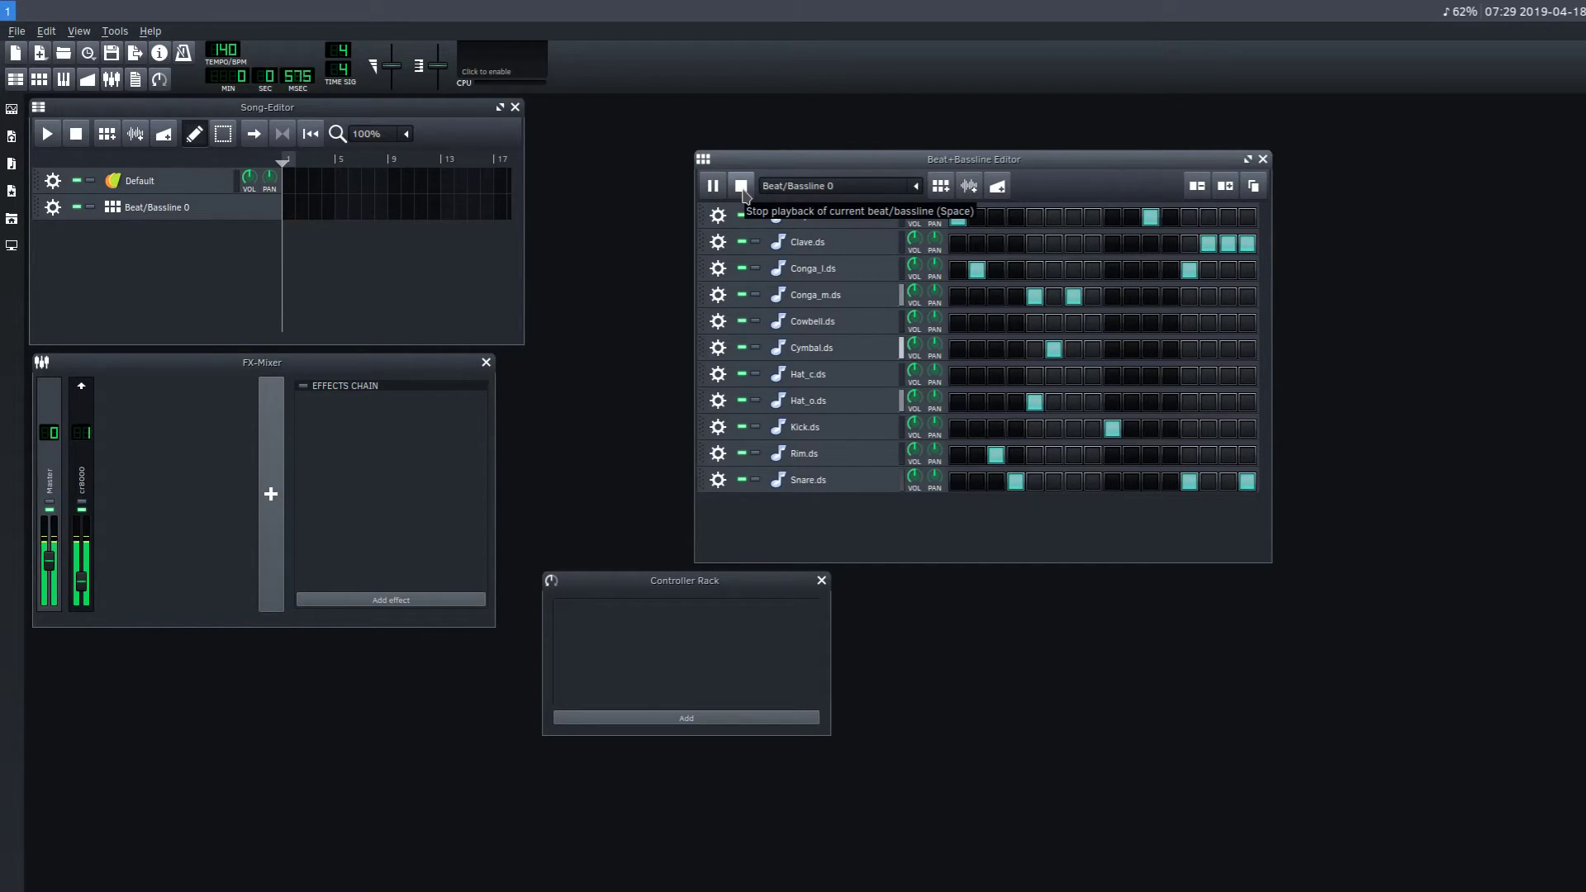
pyautogui.click(742, 191)
# Choose a template from New from template and discard the edited beat.
pyautogui.click(19, 31)
pyautogui.moveTo(62, 76)
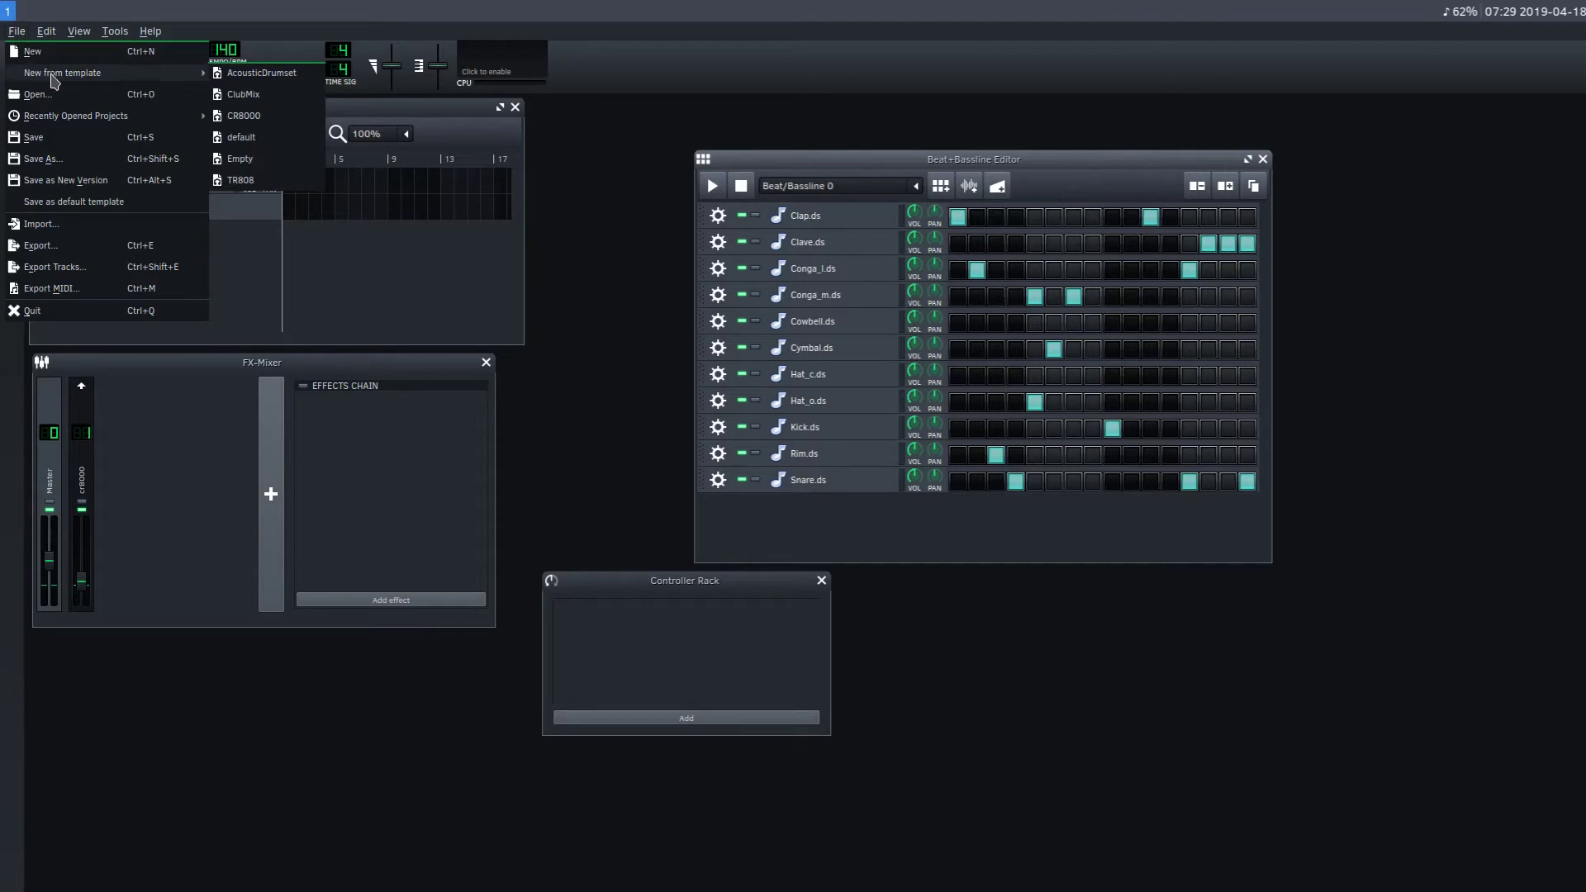
pyautogui.click(252, 142)
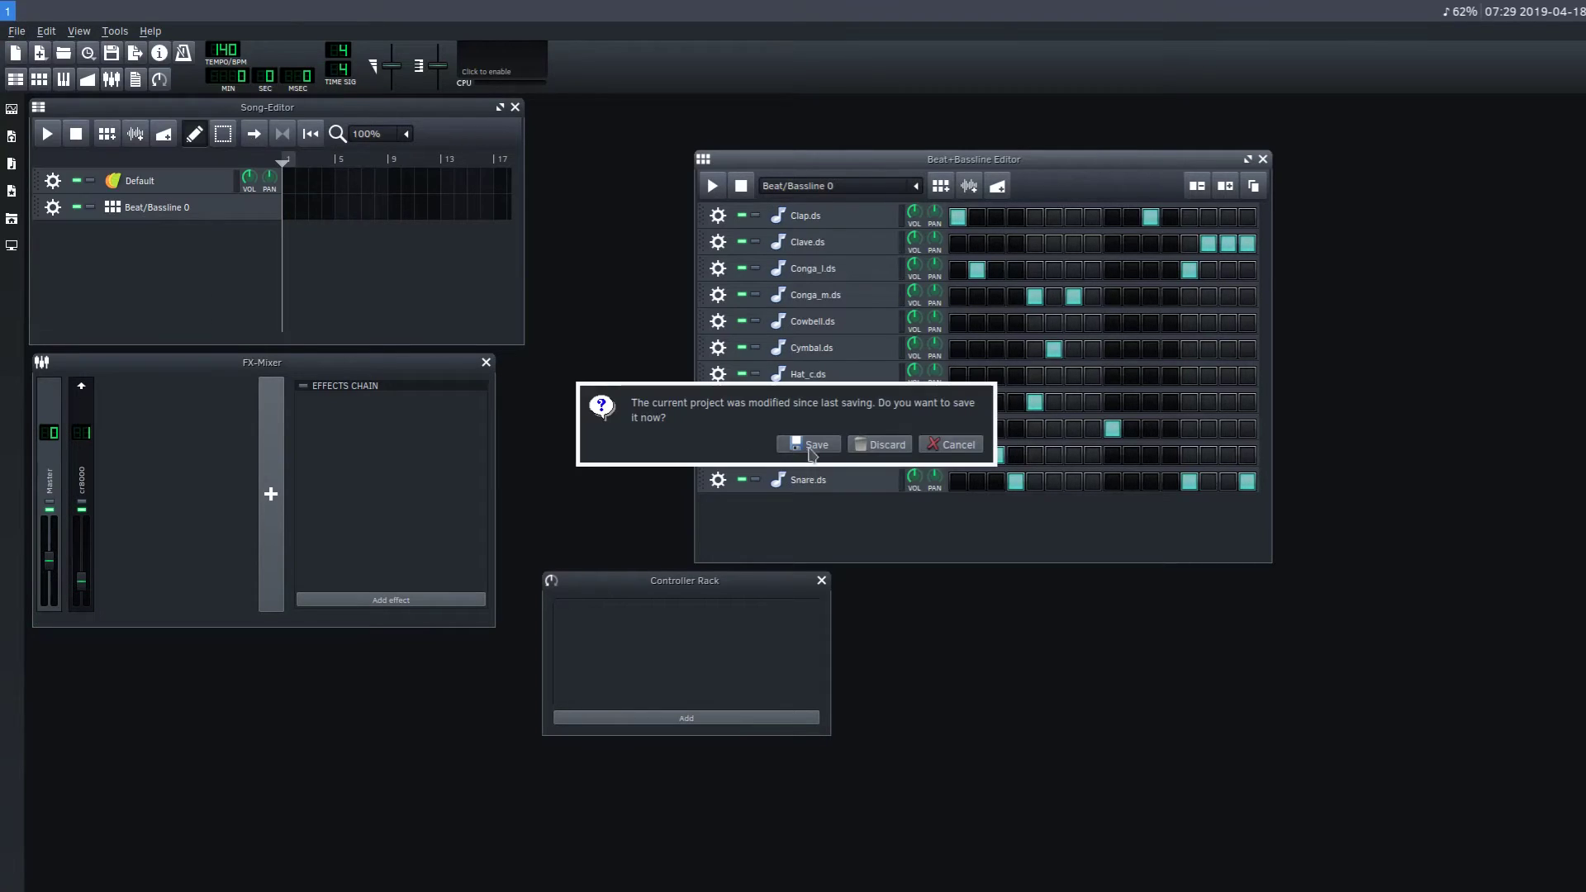
pyautogui.click(880, 446)
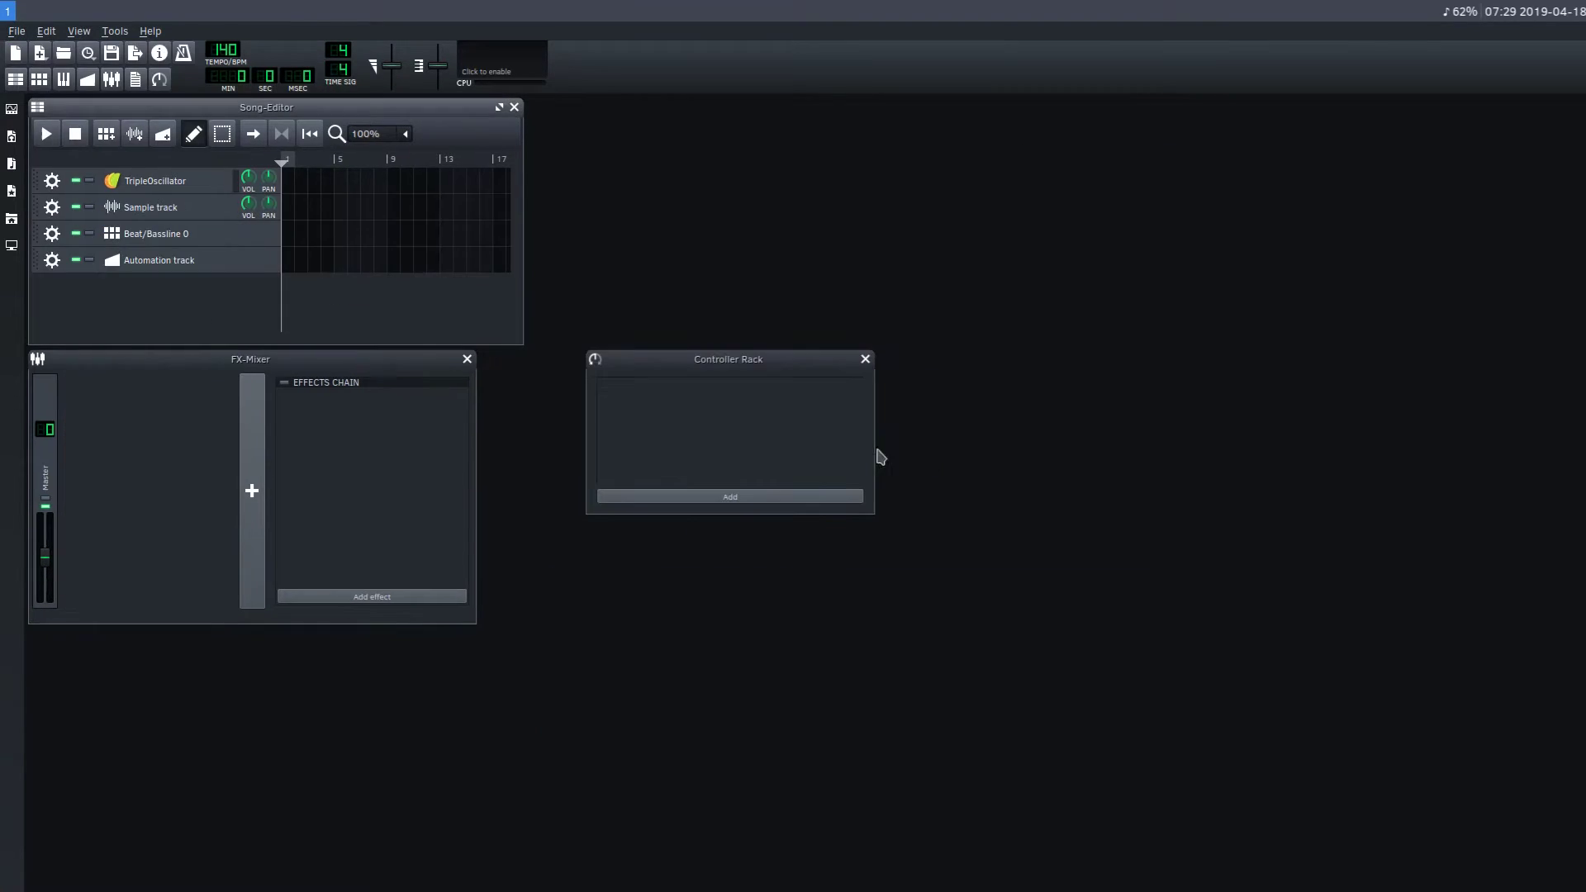
# Create a new project from the Empty template.
pyautogui.click(17, 32)
pyautogui.moveTo(50, 74)
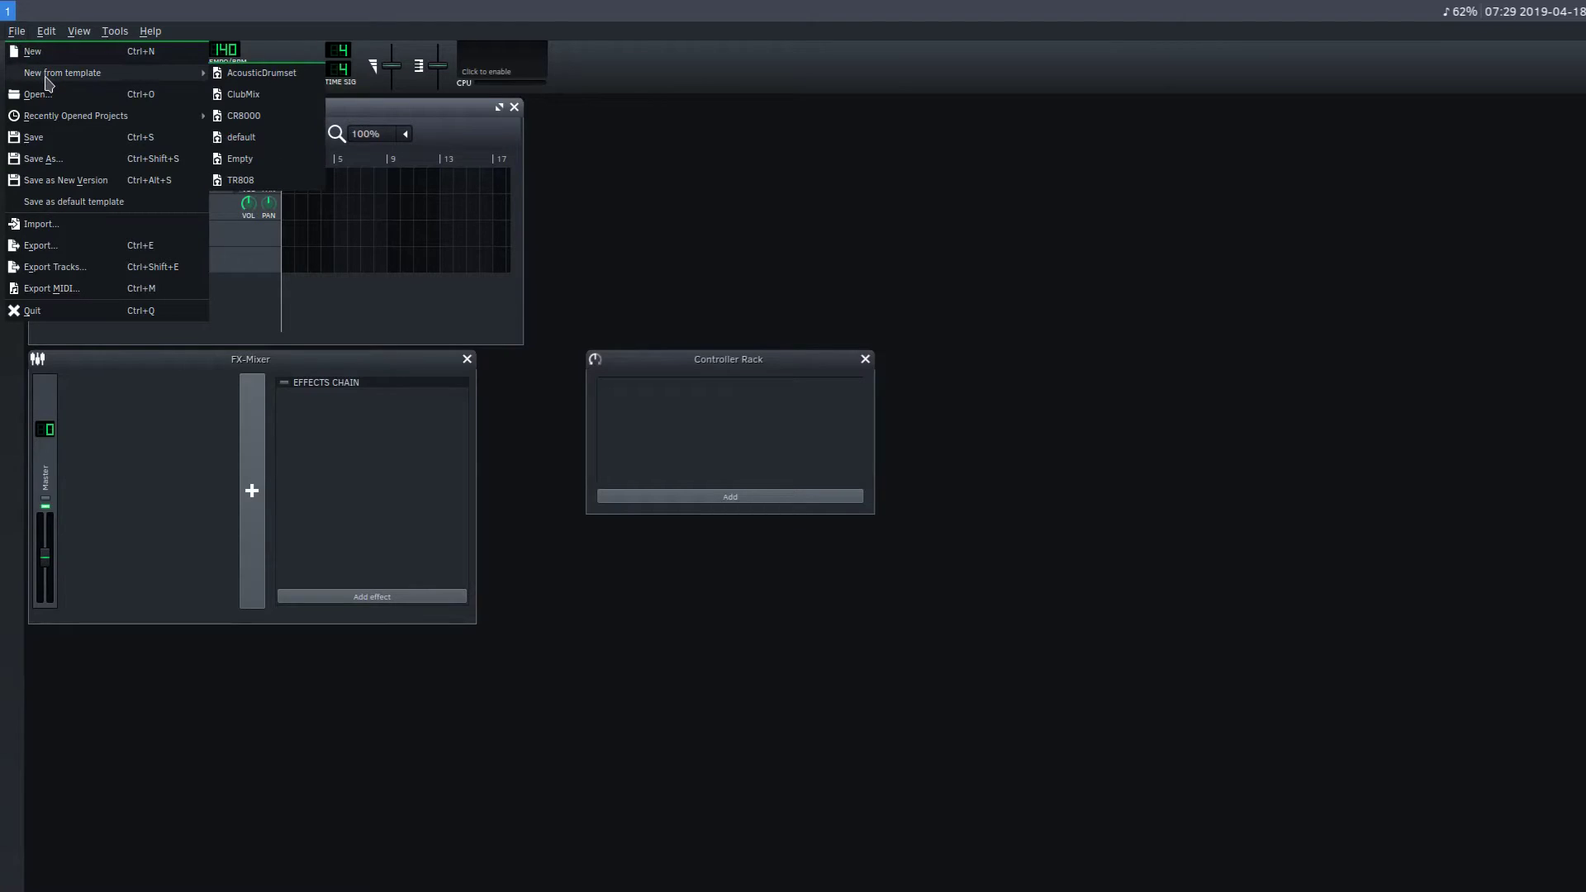
pyautogui.click(240, 159)
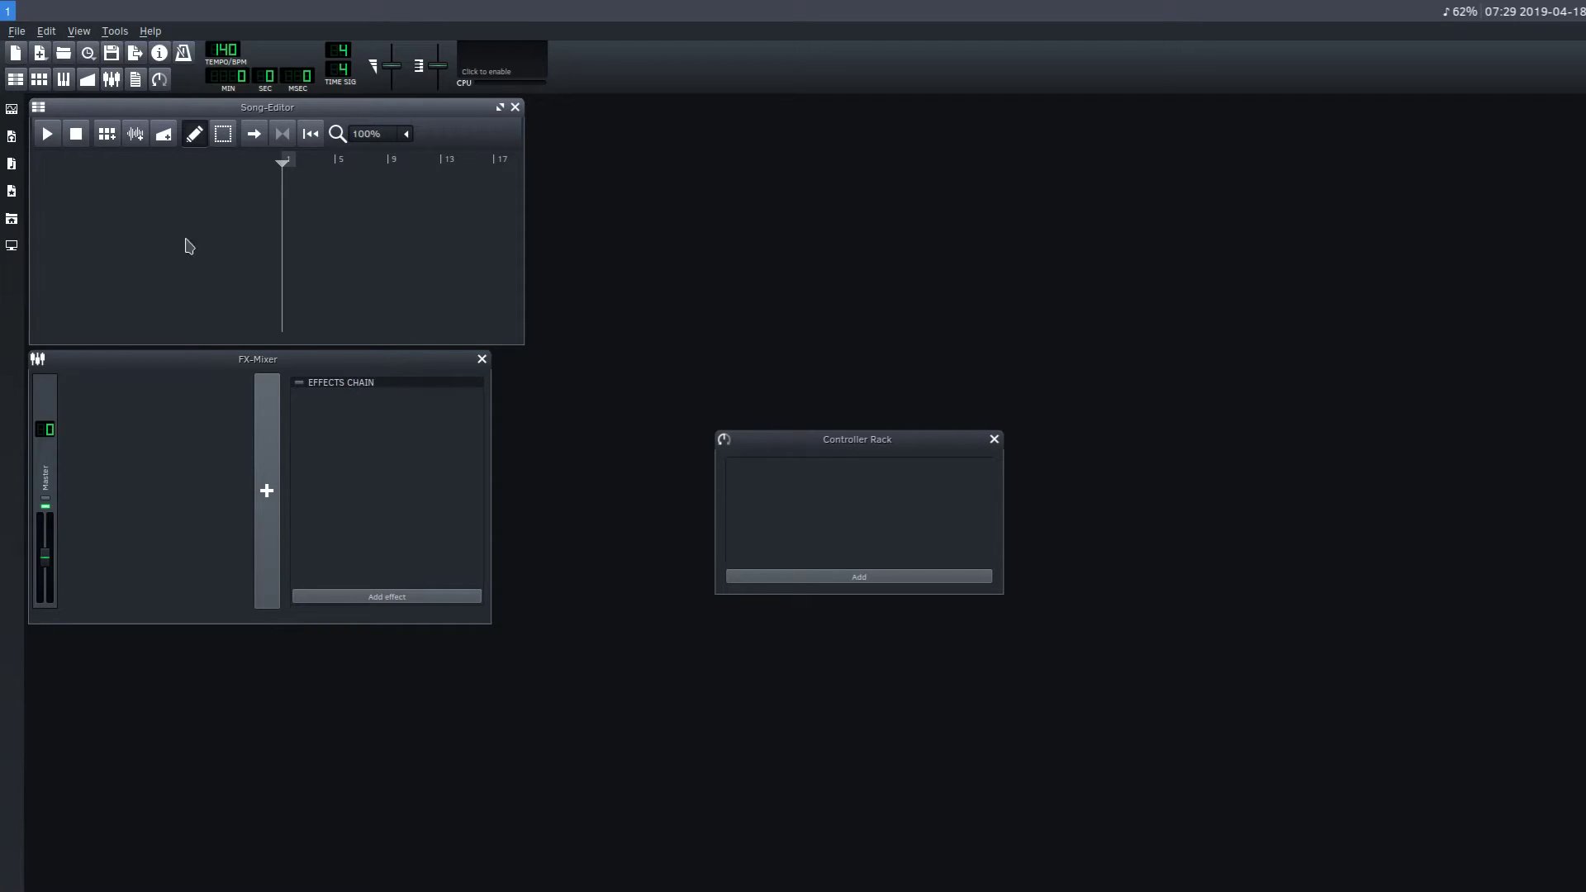
# Rearrange windows, add Beat/Bassline 0 with a bar-1 block, and open it in the editor.
pyautogui.moveTo(138, 109); pyautogui.dragTo(298, 145)
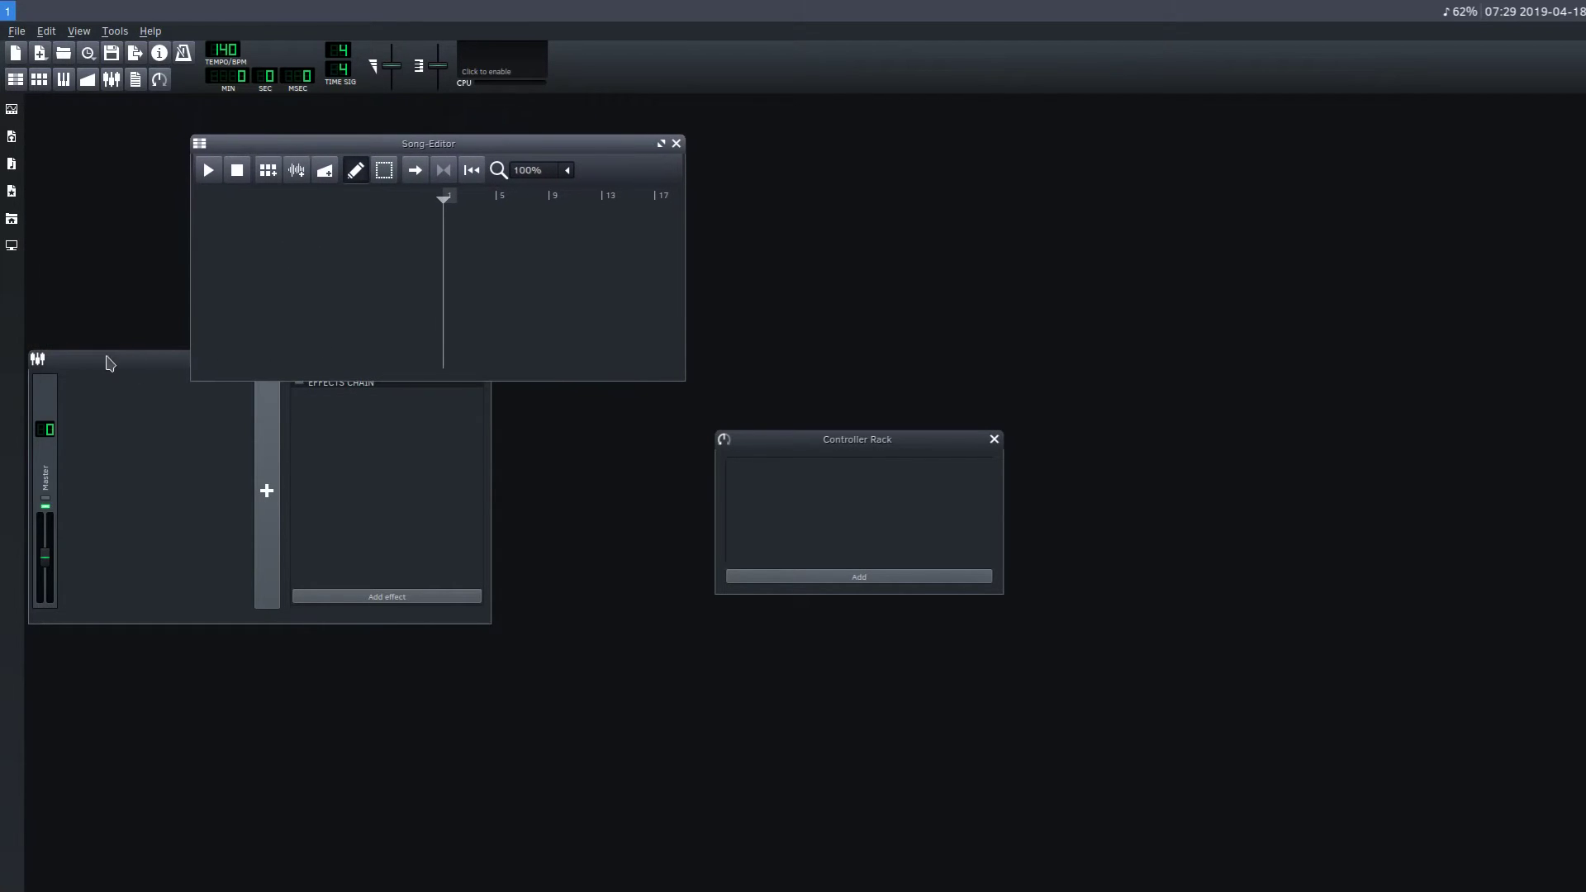
pyautogui.moveTo(106, 364); pyautogui.dragTo(336, 494)
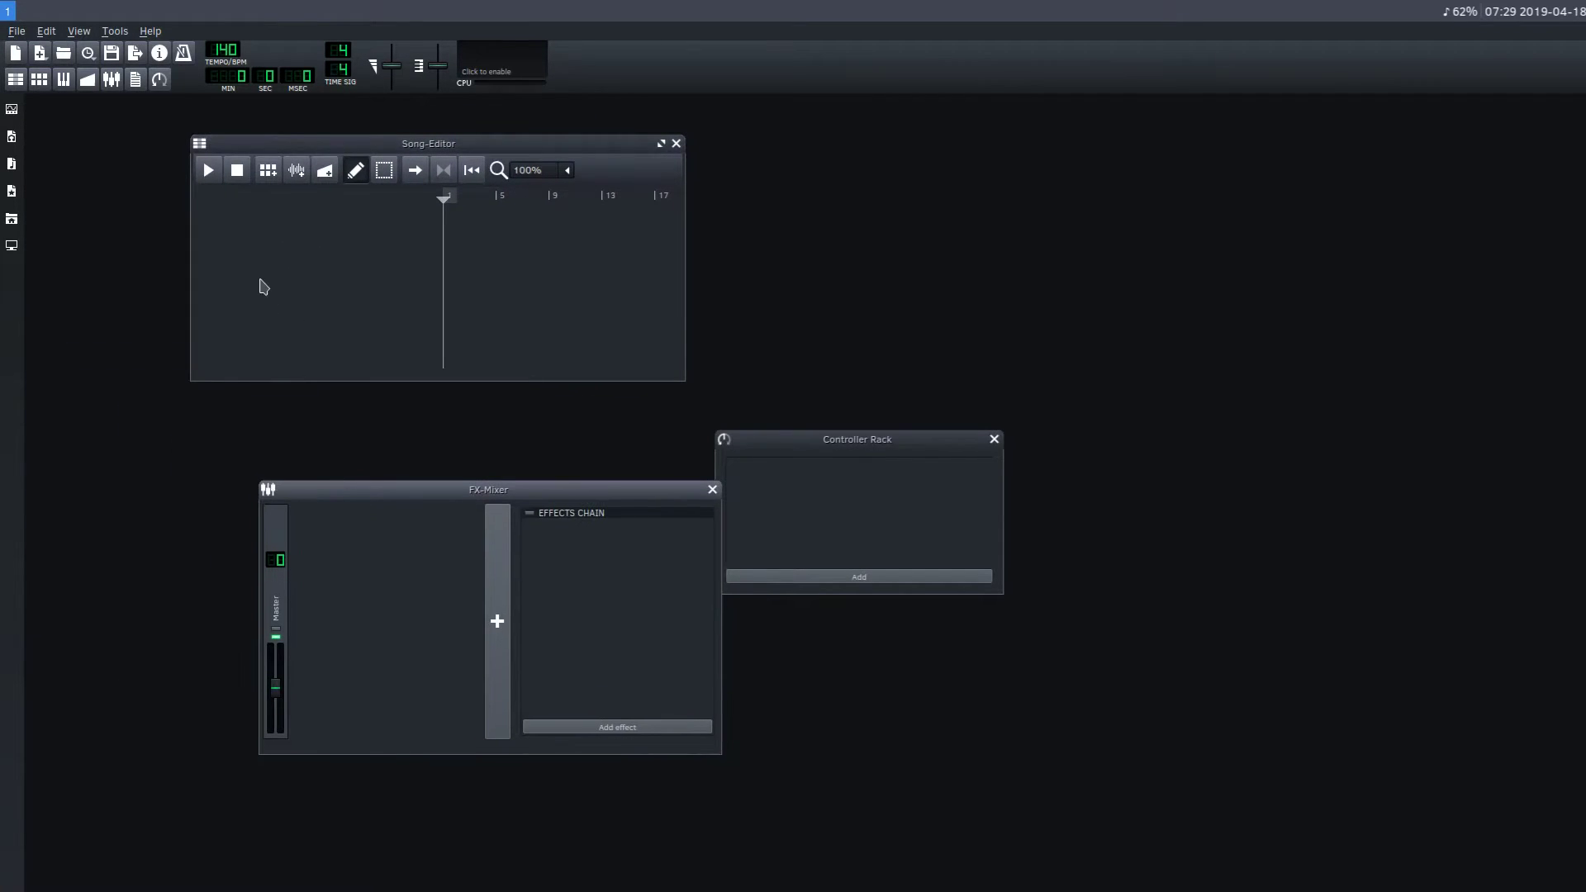
pyautogui.click(268, 171)
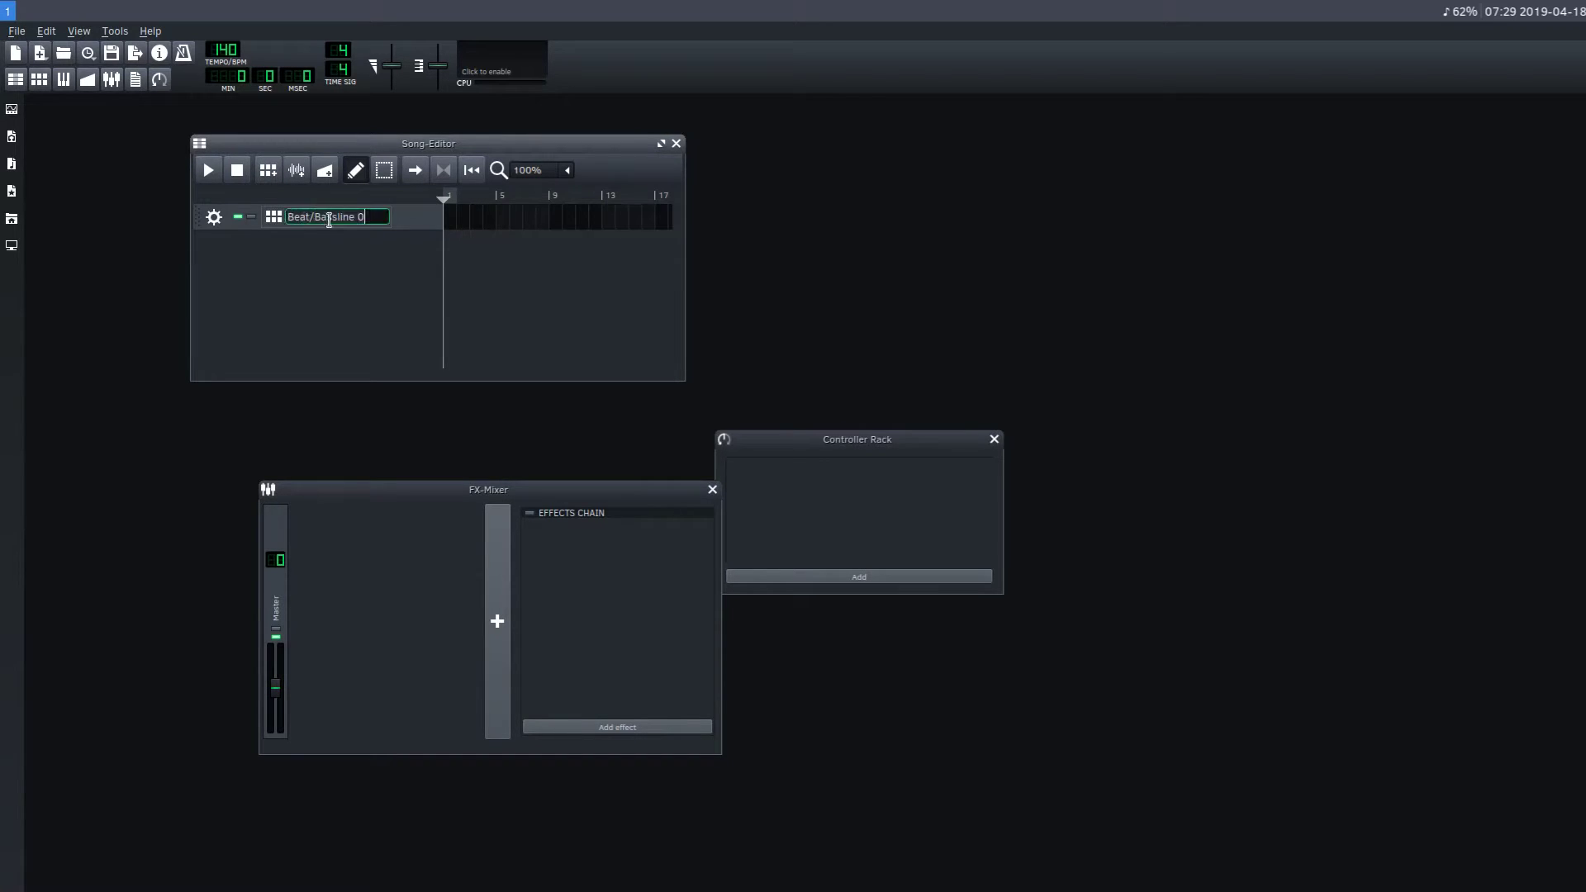
pyautogui.click(452, 219)
pyautogui.doubleClick(454, 218)
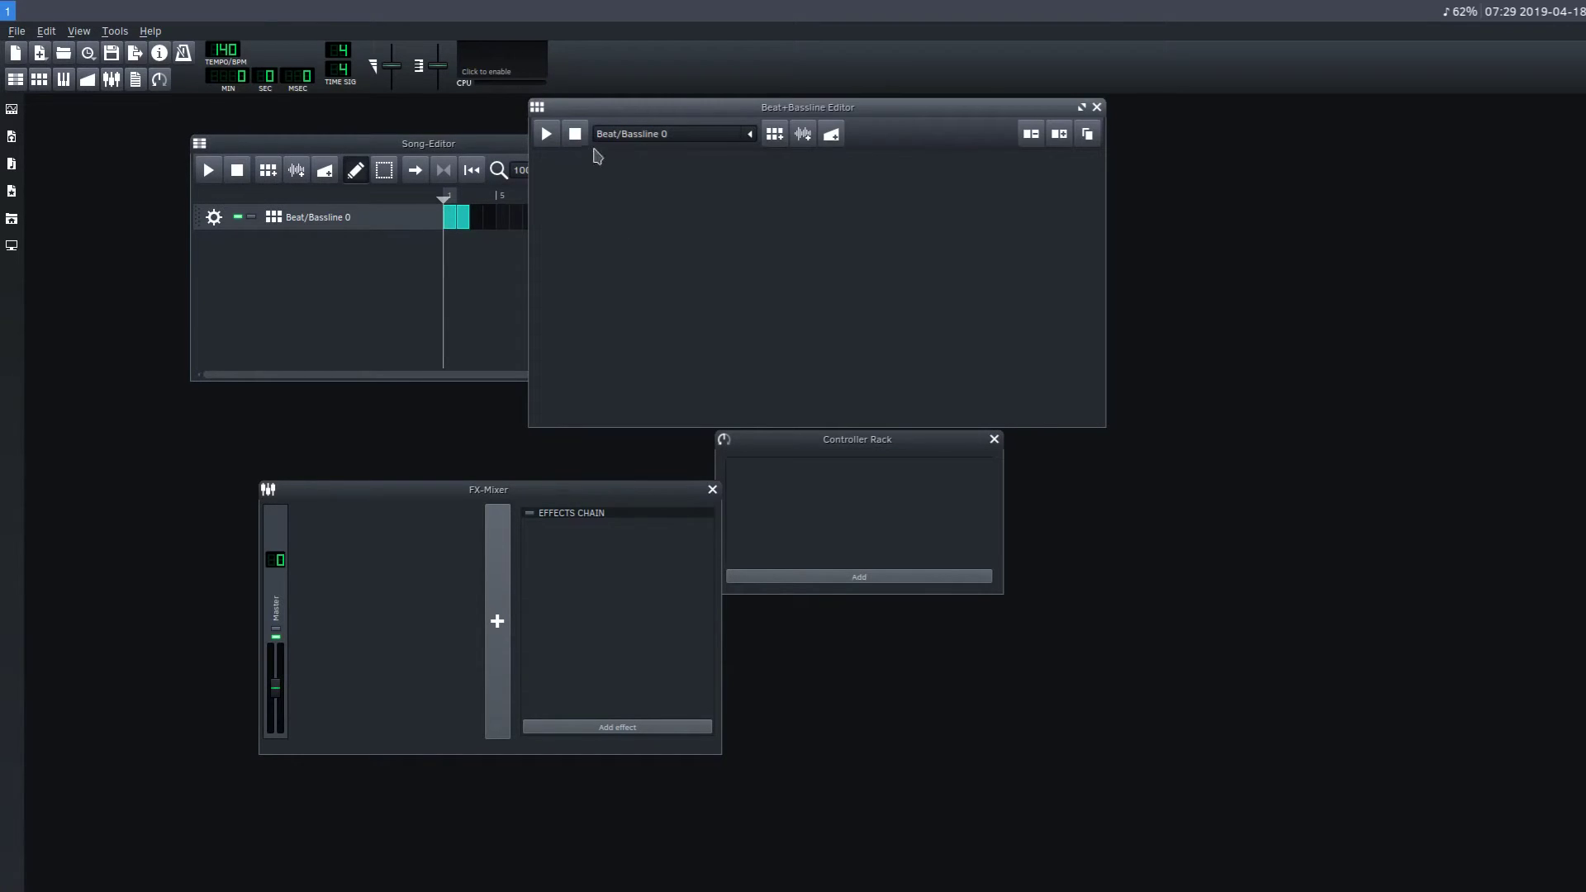
pyautogui.moveTo(607, 115); pyautogui.dragTo(823, 156)
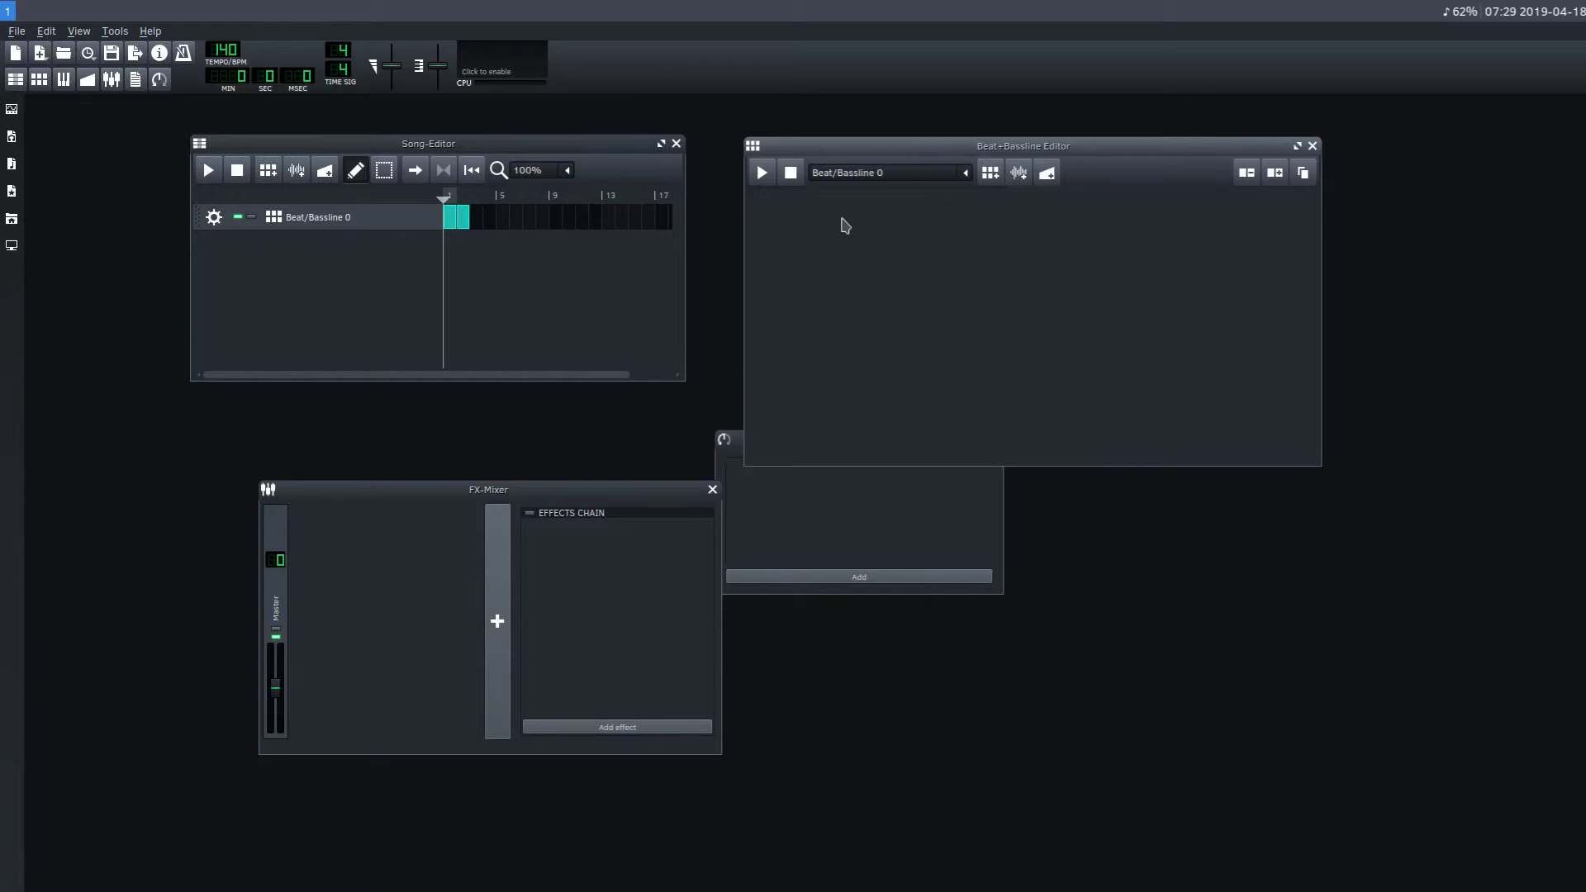
# Open the drums sample folder and add bassdrum02.ogg to the beat editor.
pyautogui.click(13, 141)
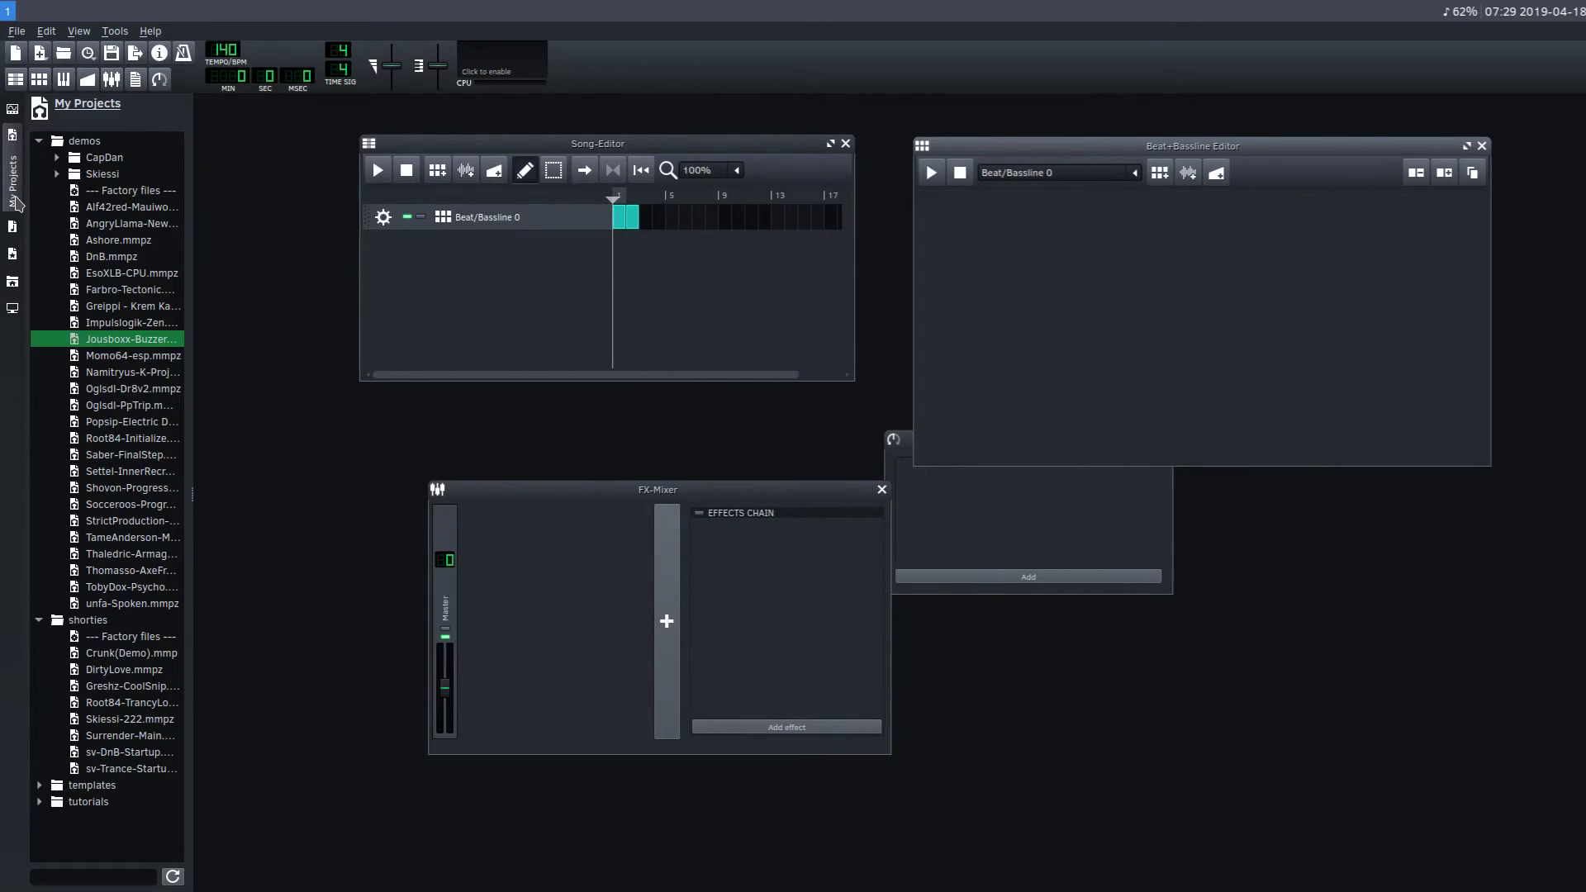
pyautogui.click(13, 228)
pyautogui.click(41, 191)
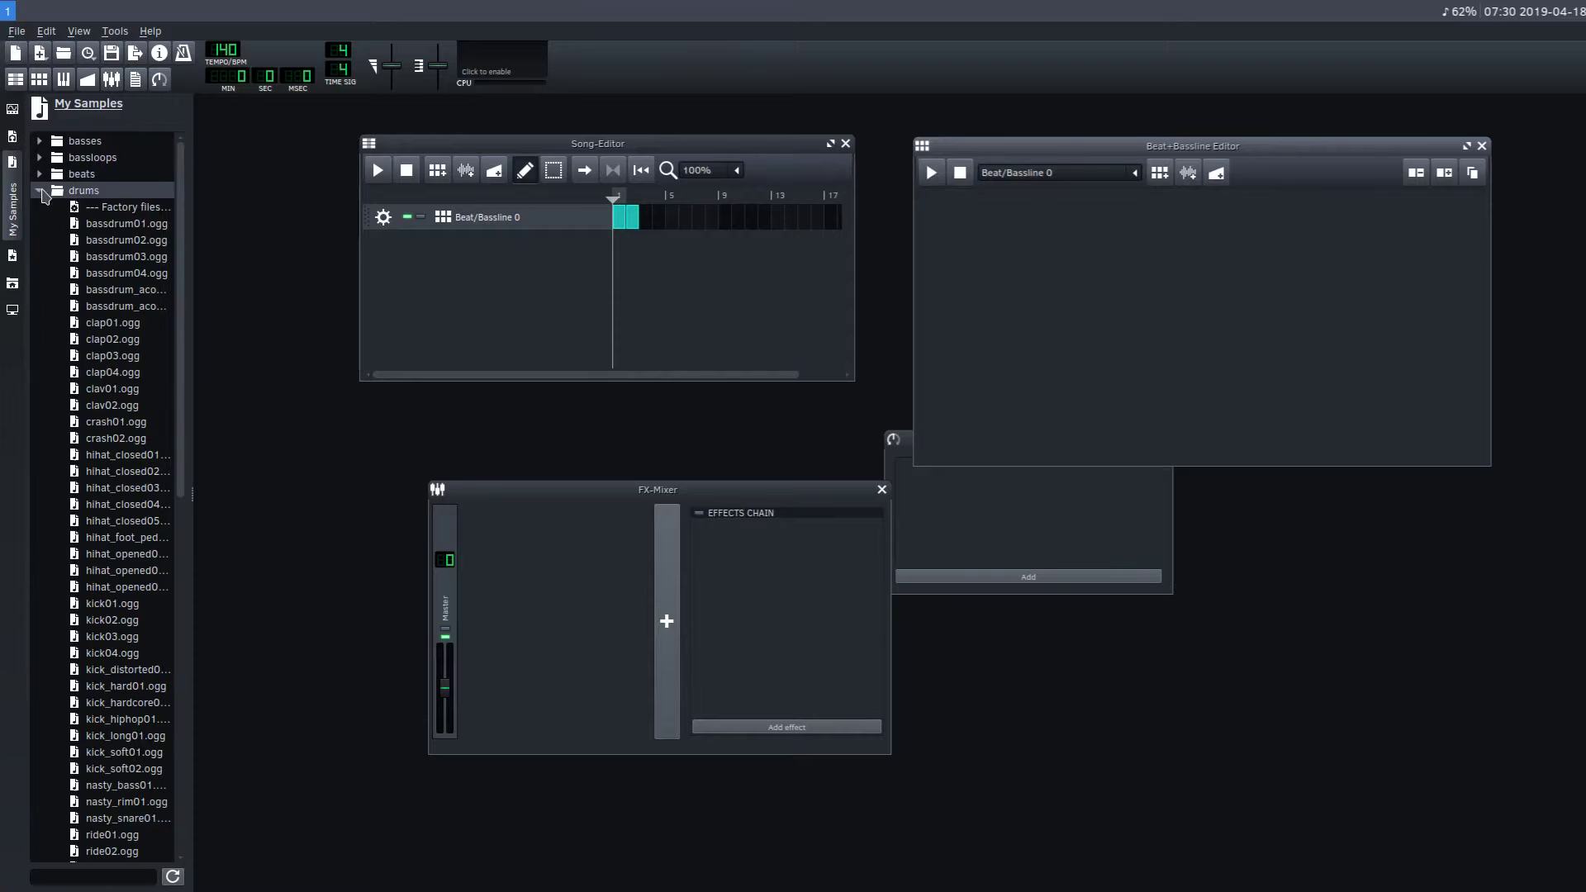
pyautogui.click(124, 240)
pyautogui.moveTo(124, 239); pyautogui.dragTo(1071, 283)
# Add hihat_closed05.ogg and ride01.ogg as further beat rows.
pyautogui.click(124, 521)
pyautogui.moveTo(124, 520); pyautogui.dragTo(957, 357)
pyautogui.click(101, 719)
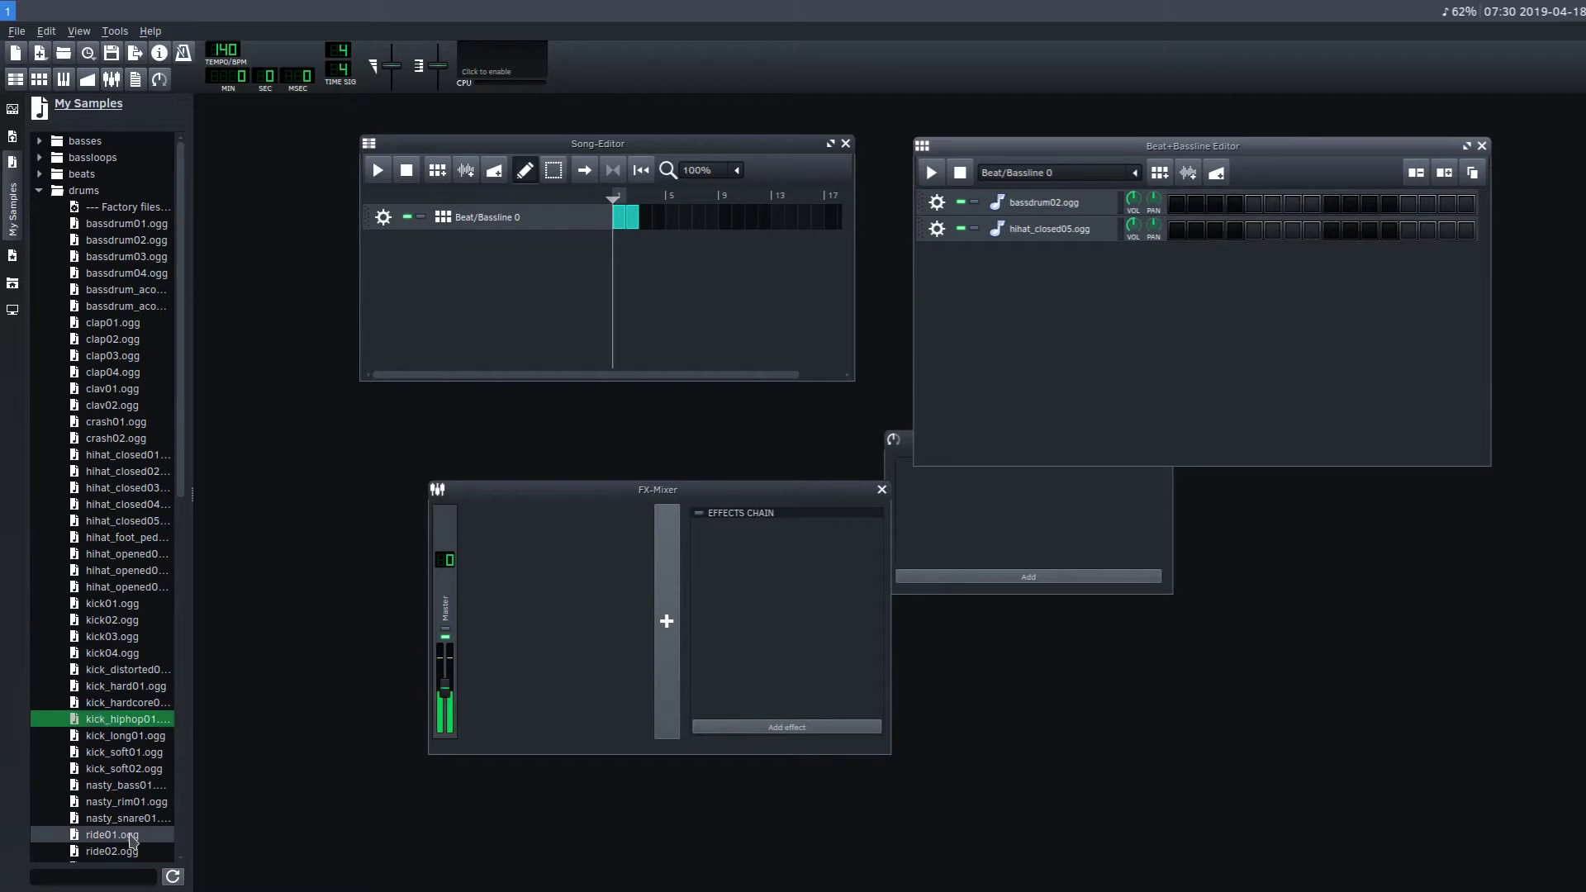
pyautogui.click(124, 836)
pyautogui.moveTo(123, 836); pyautogui.dragTo(1190, 270)
# Set bassdrum02 step 1, hihat_closed05 step 3, ride01 step 7, and audition.
pyautogui.click(1178, 204)
pyautogui.click(1214, 230)
pyautogui.click(1292, 256)
pyautogui.click(931, 173)
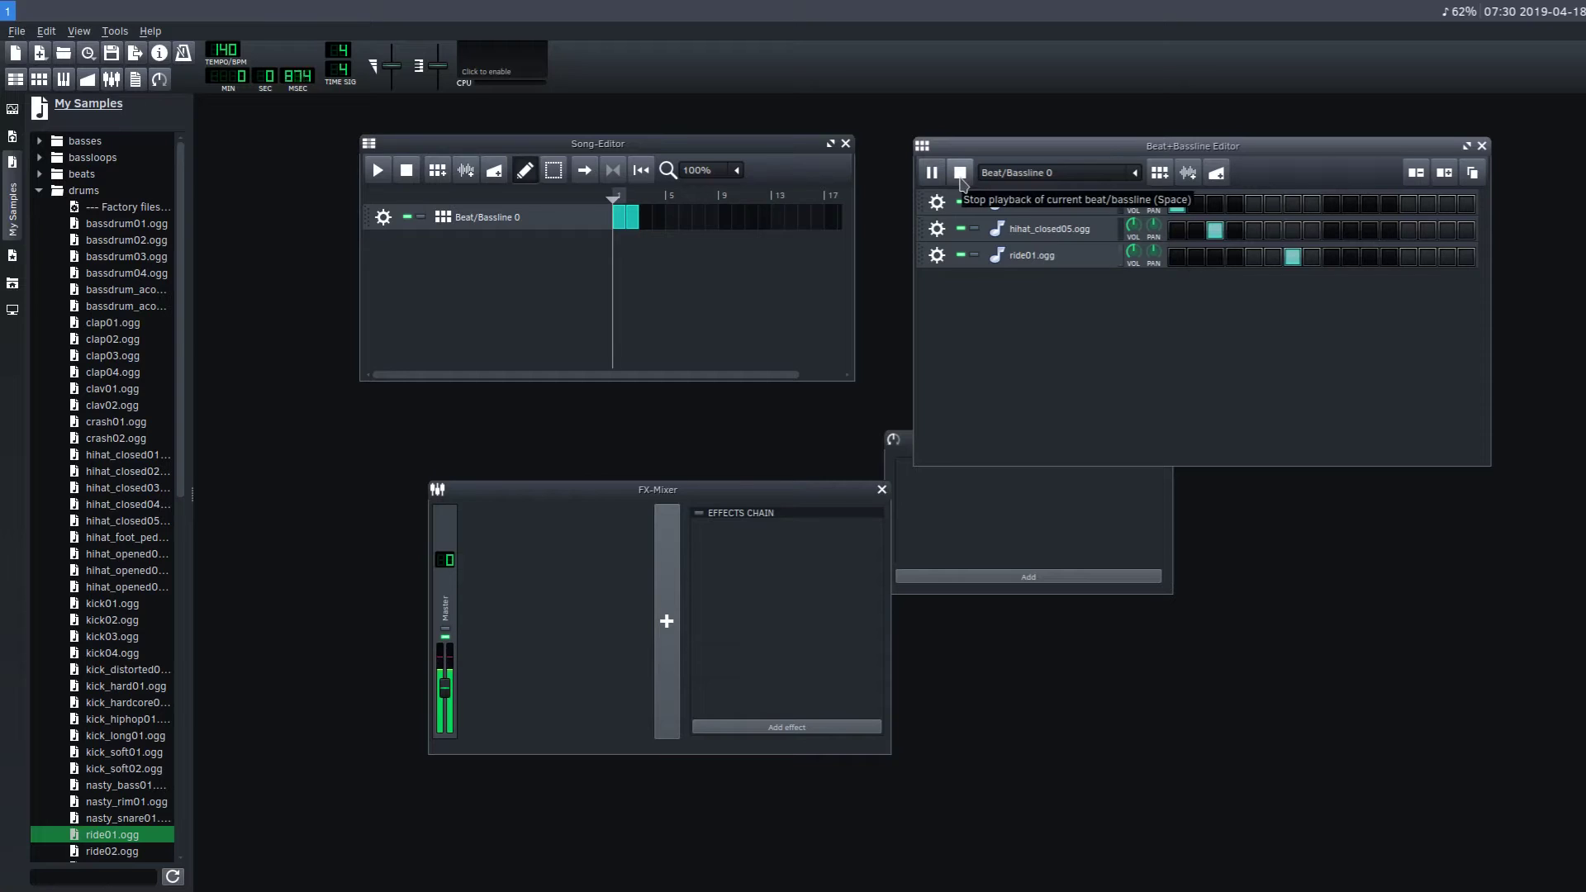
pyautogui.click(960, 175)
# Start a new project from the TR808 template, discarding the unsaved sample beat.
pyautogui.click(8, 35)
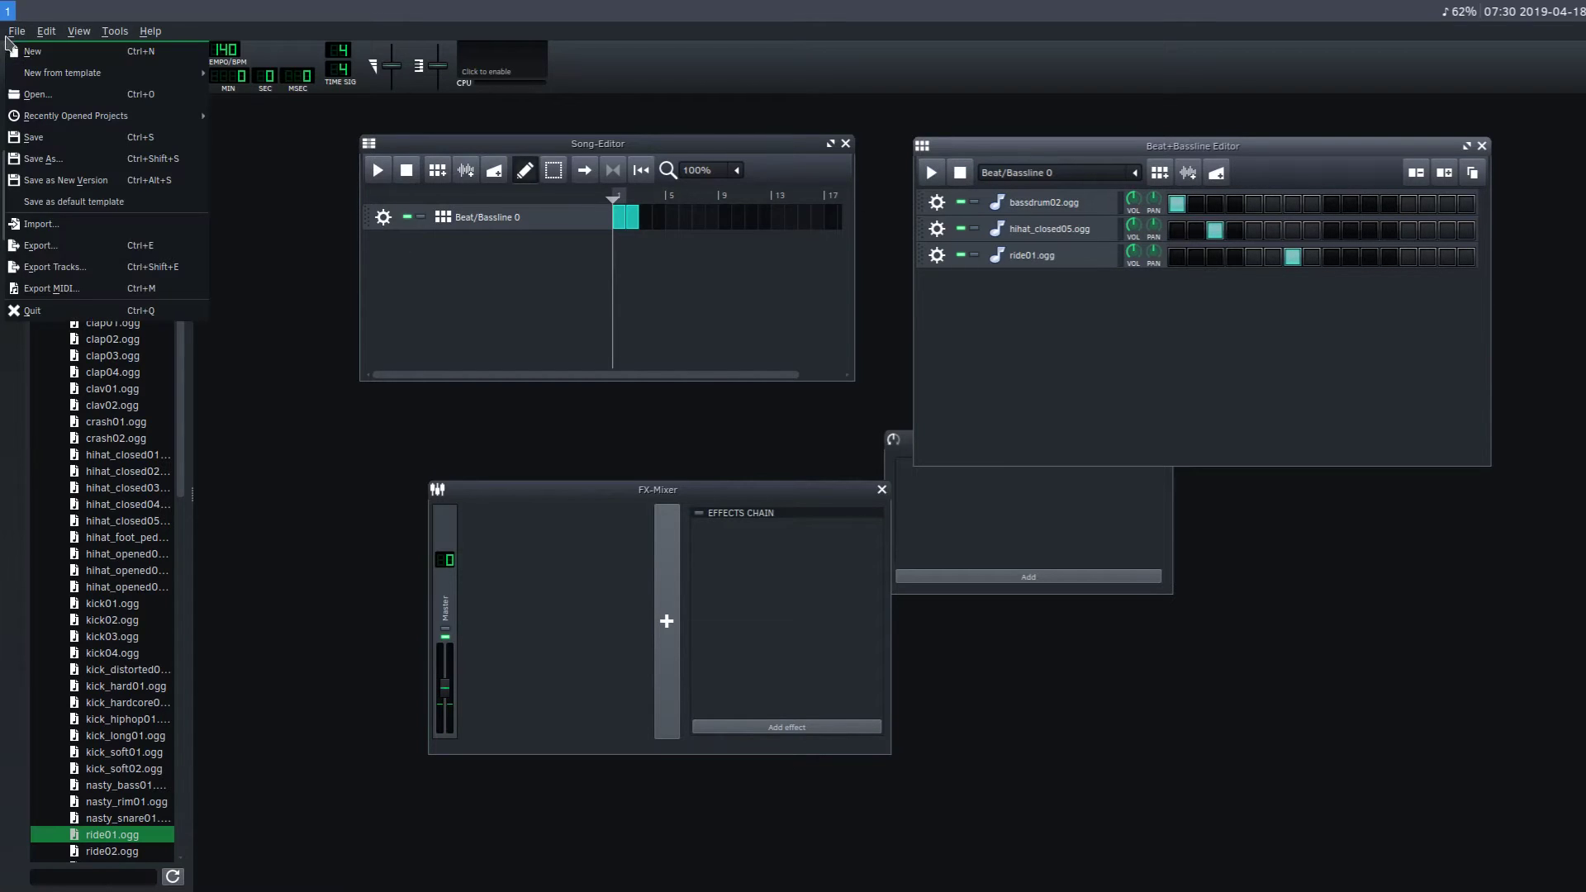
pyautogui.moveTo(41, 74)
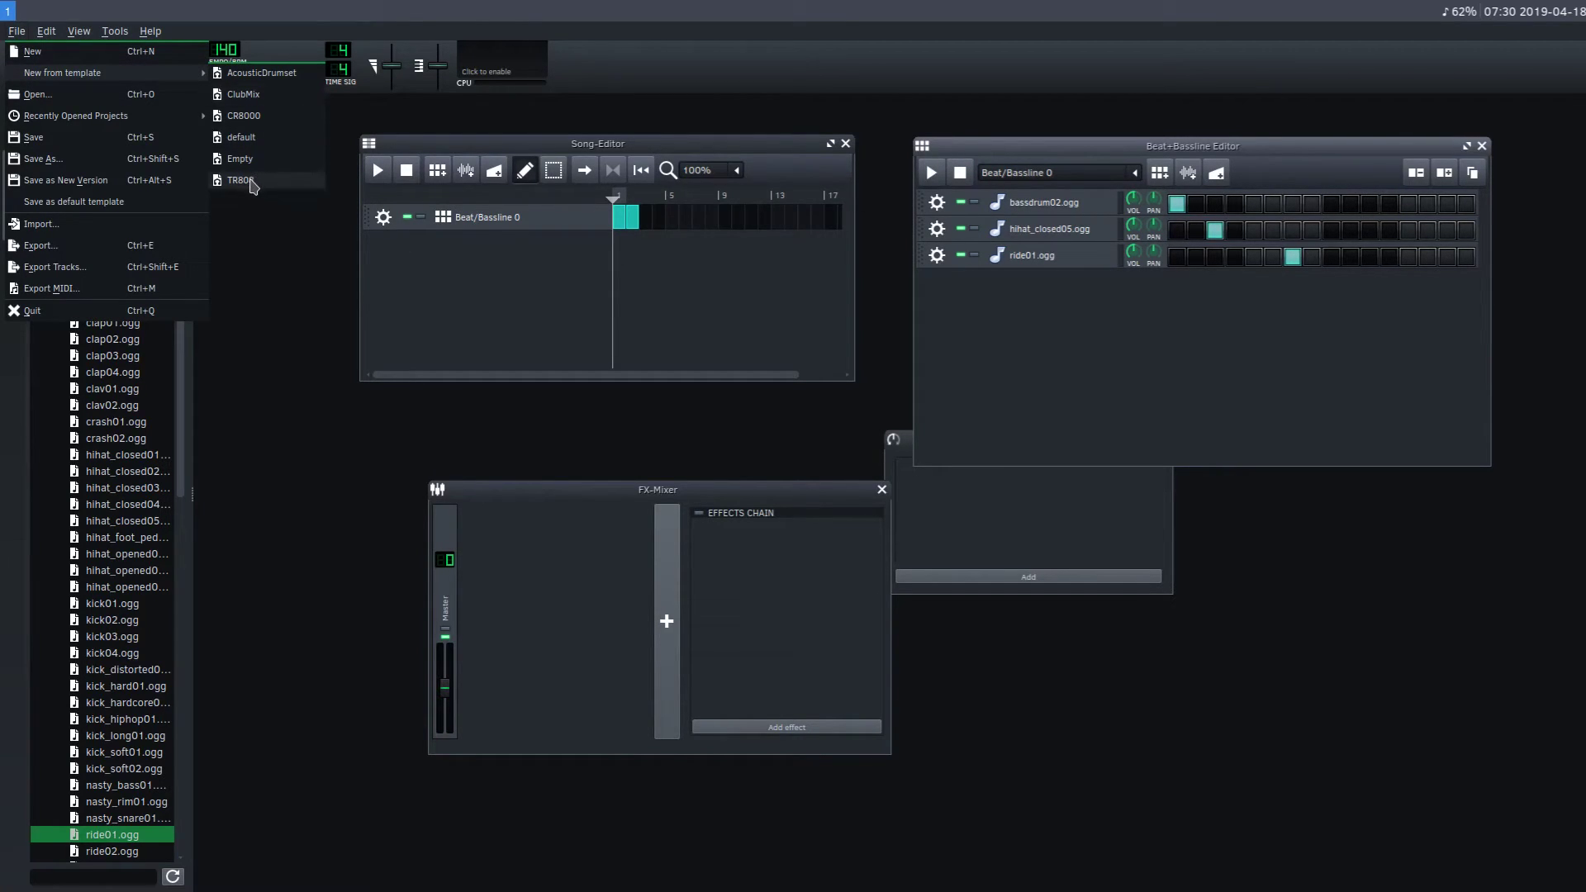
pyautogui.click(242, 181)
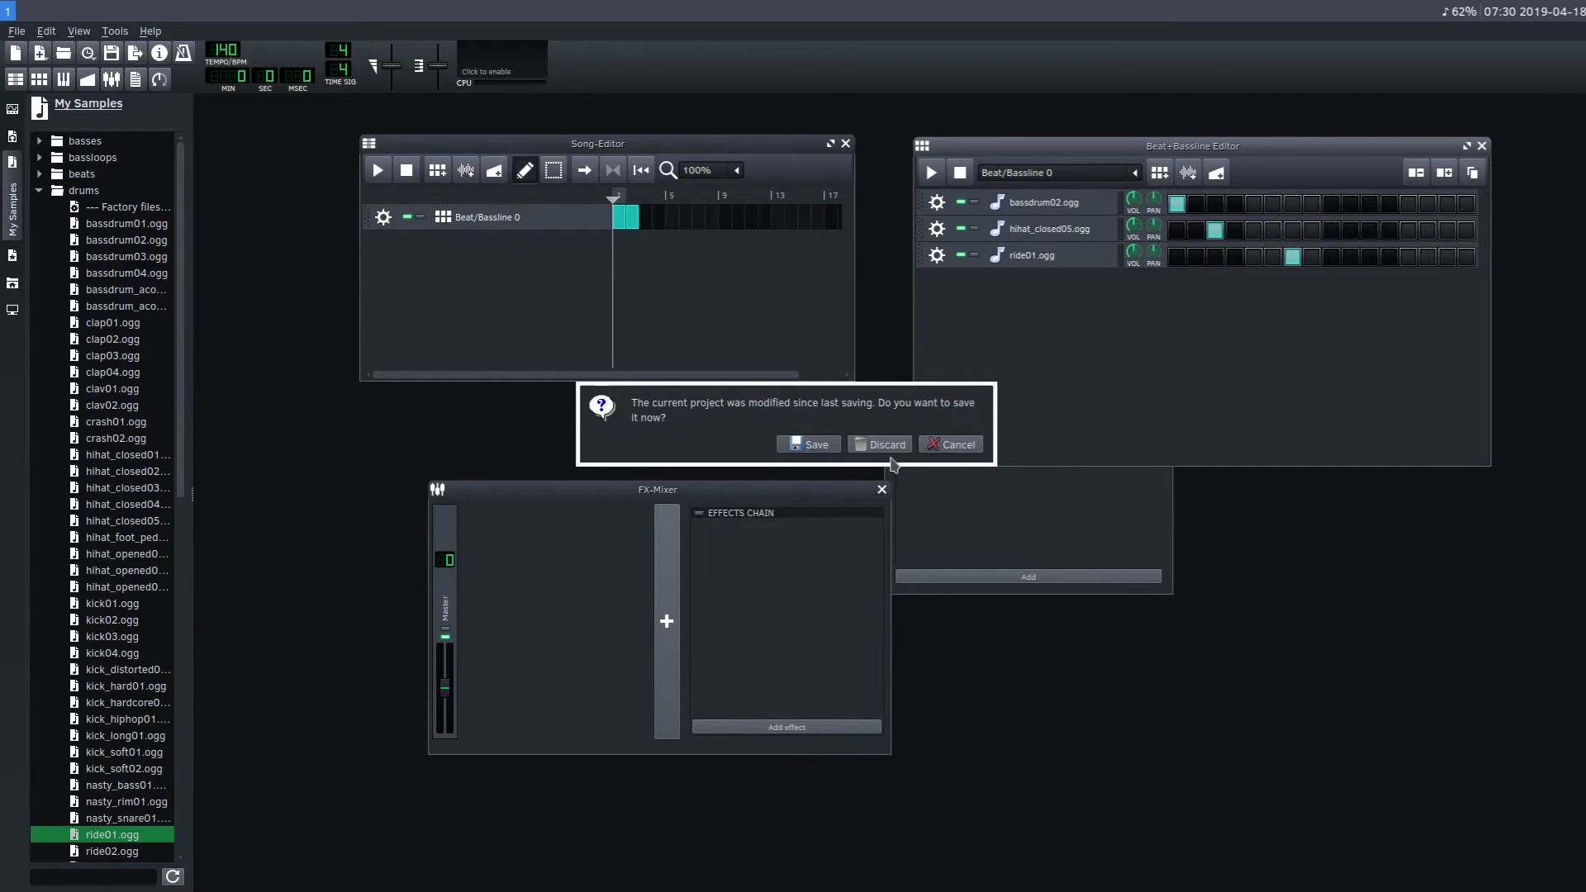
pyautogui.click(885, 446)
# Move the Controller Rack lower and enlarge the Beat+Bassline Editor to reveal Tom_mid and Tom_lo.
pyautogui.click(25, 33)
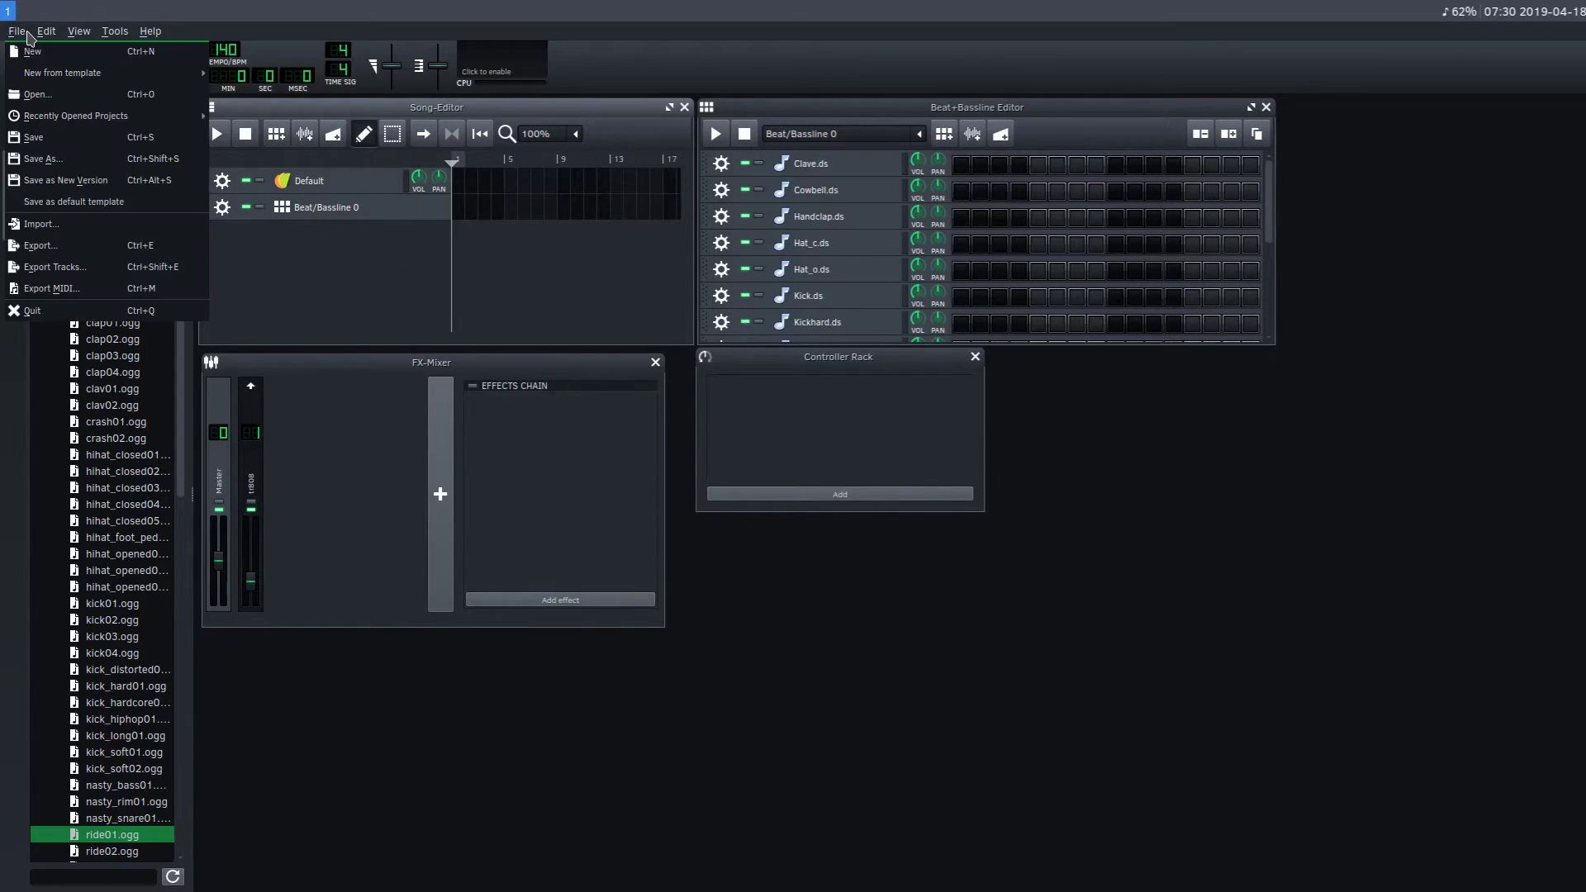
pyautogui.moveTo(59, 81)
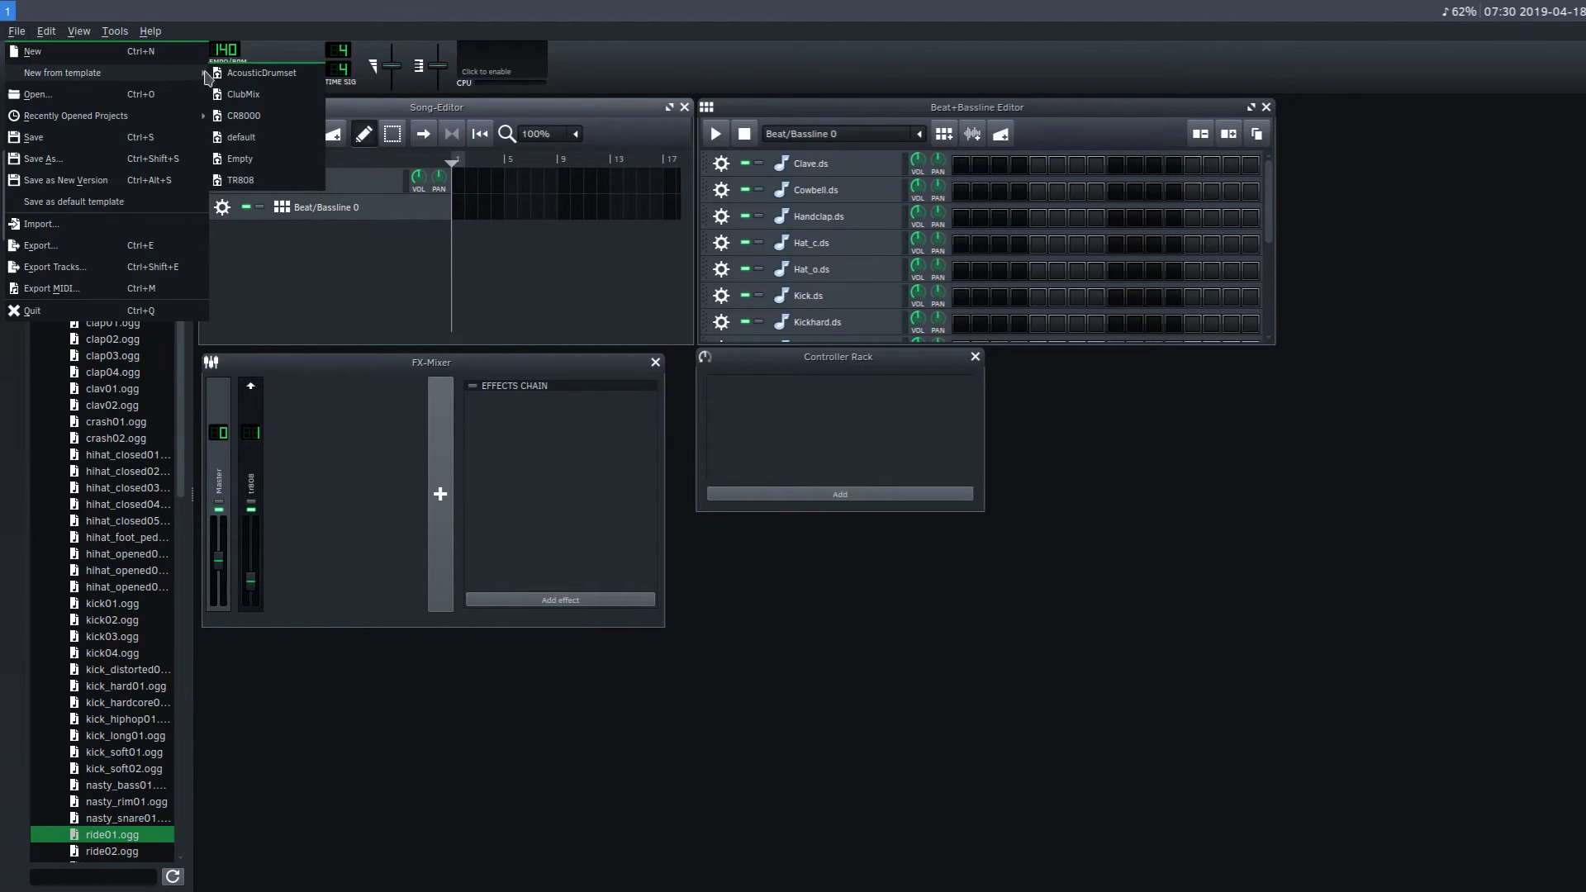
pyautogui.press('Escape')
pyautogui.press('Escape')
pyautogui.moveTo(808, 352); pyautogui.dragTo(820, 543)
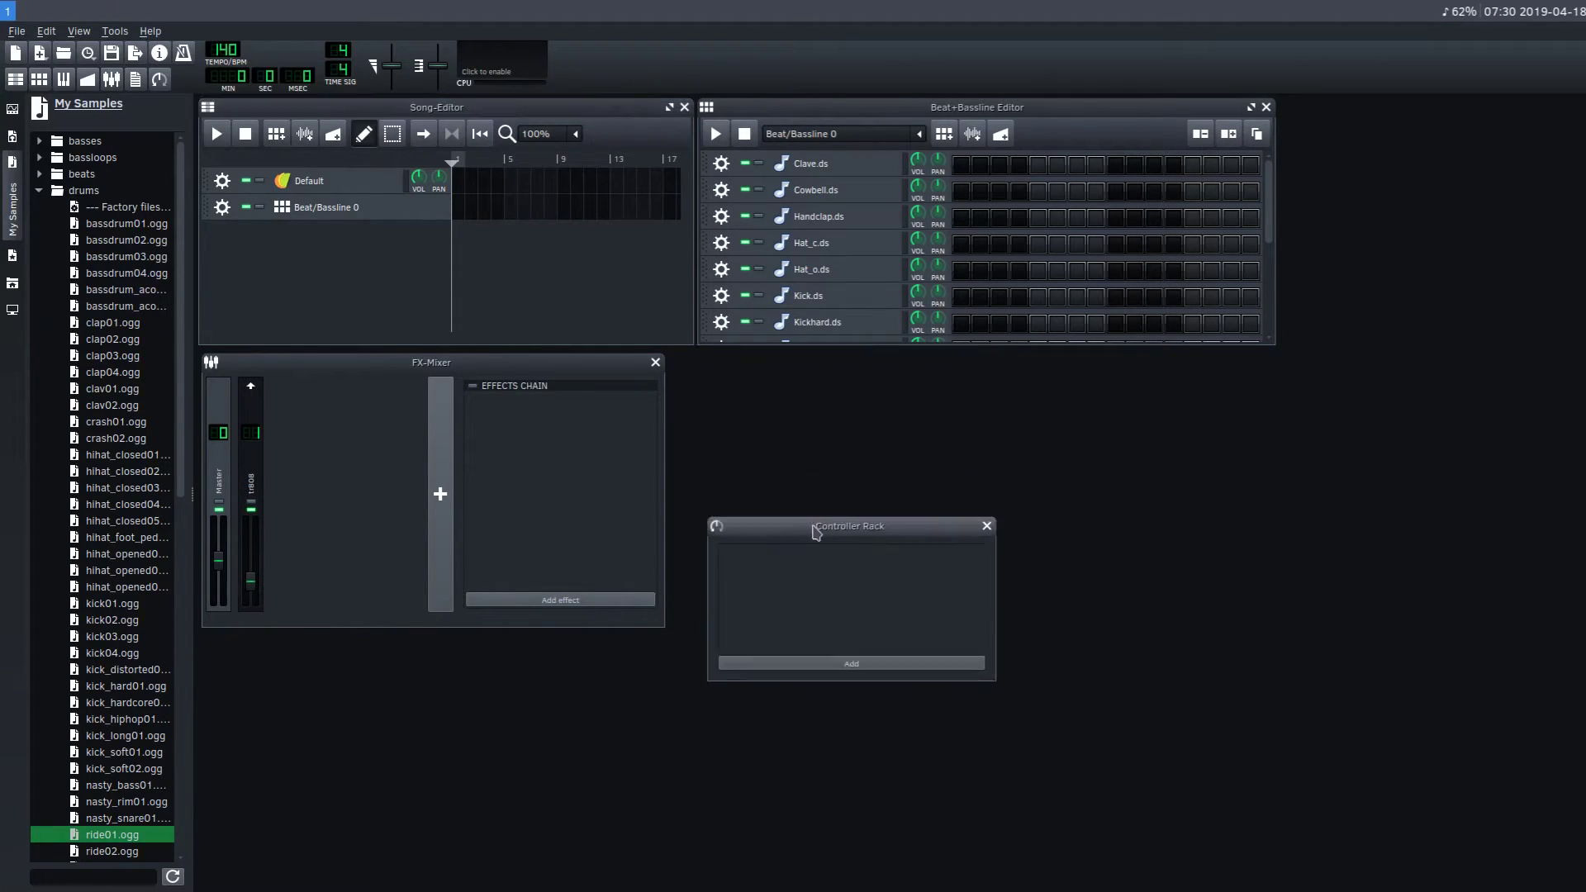
pyautogui.moveTo(900, 343); pyautogui.dragTo(871, 632)
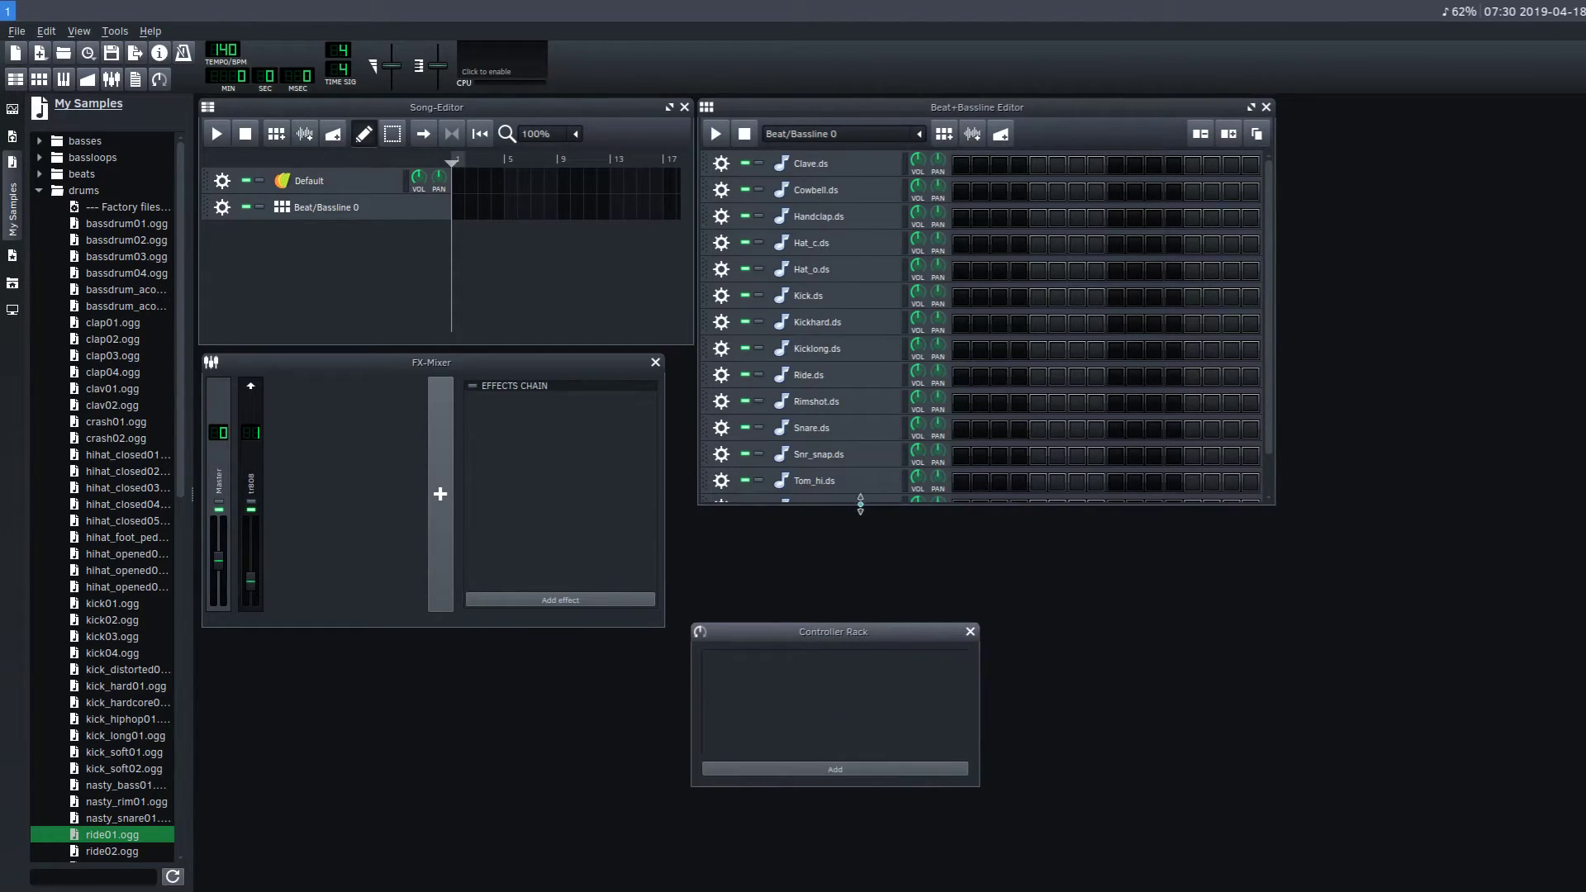
pyautogui.moveTo(860, 504); pyautogui.dragTo(860, 574)
# Play the pattern and add Clave 1, 9–11, Cowbell 4, Rimshot 3, Ride 15, Snr_snap 11 and tom hits.
pyautogui.click(961, 165)
pyautogui.click(716, 135)
pyautogui.click(1022, 193)
pyautogui.click(1000, 403)
pyautogui.click(1231, 377)
pyautogui.click(1115, 165)
pyautogui.click(1134, 165)
pyautogui.click(1154, 166)
pyautogui.click(1153, 456)
pyautogui.click(1058, 483)
pyautogui.click(1038, 509)
pyautogui.click(1096, 536)
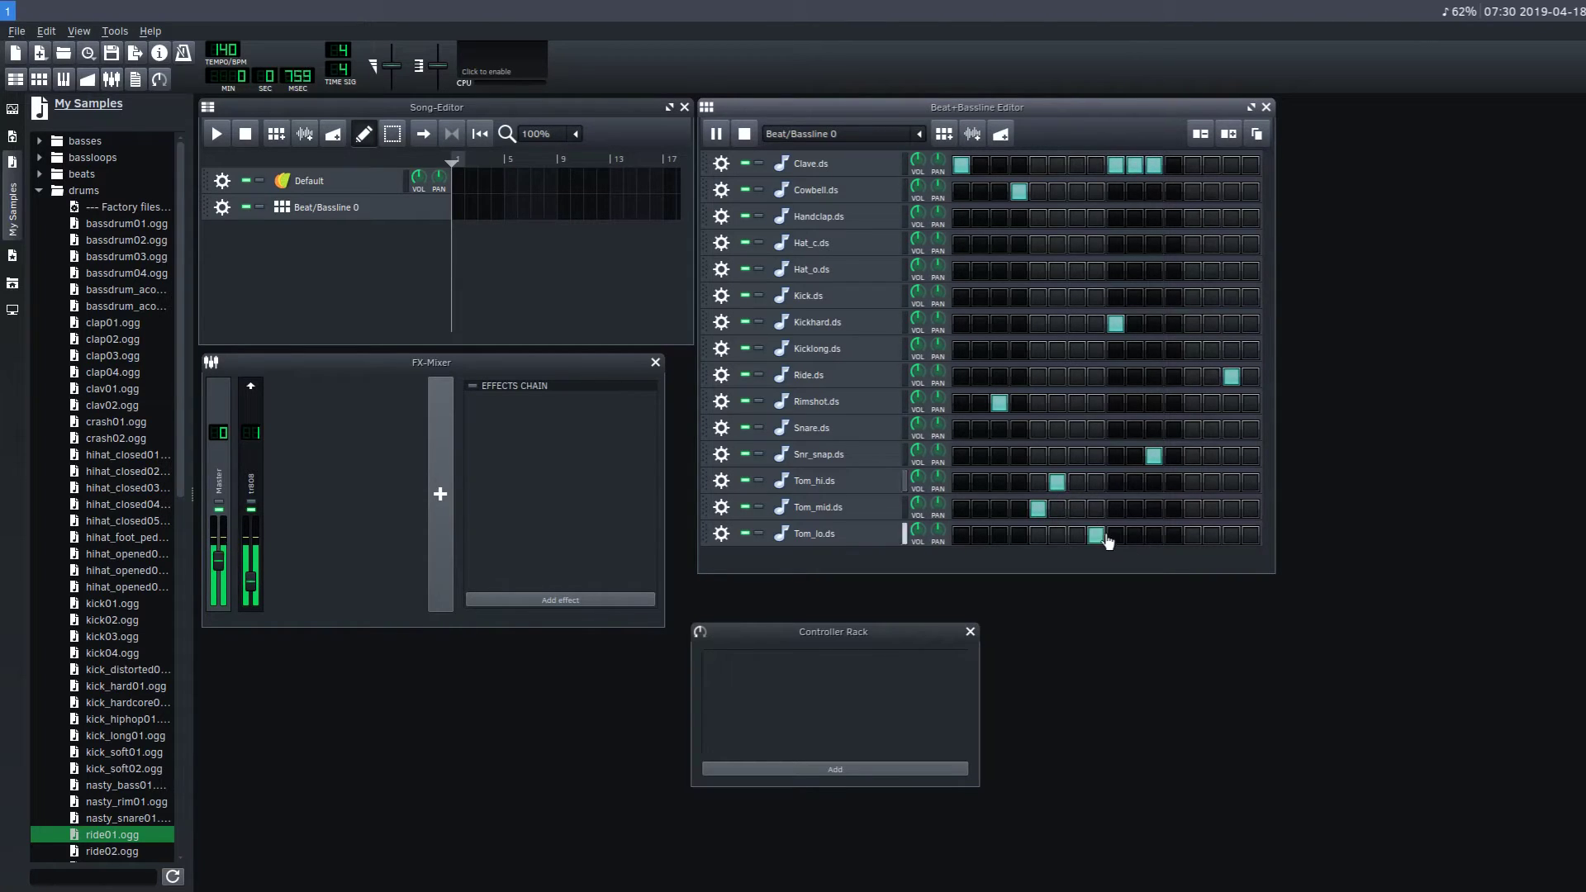
# Add open and closed hi-hat hits and five kick hits, including steps 3 and 5.
pyautogui.click(961, 271)
pyautogui.click(1199, 248)
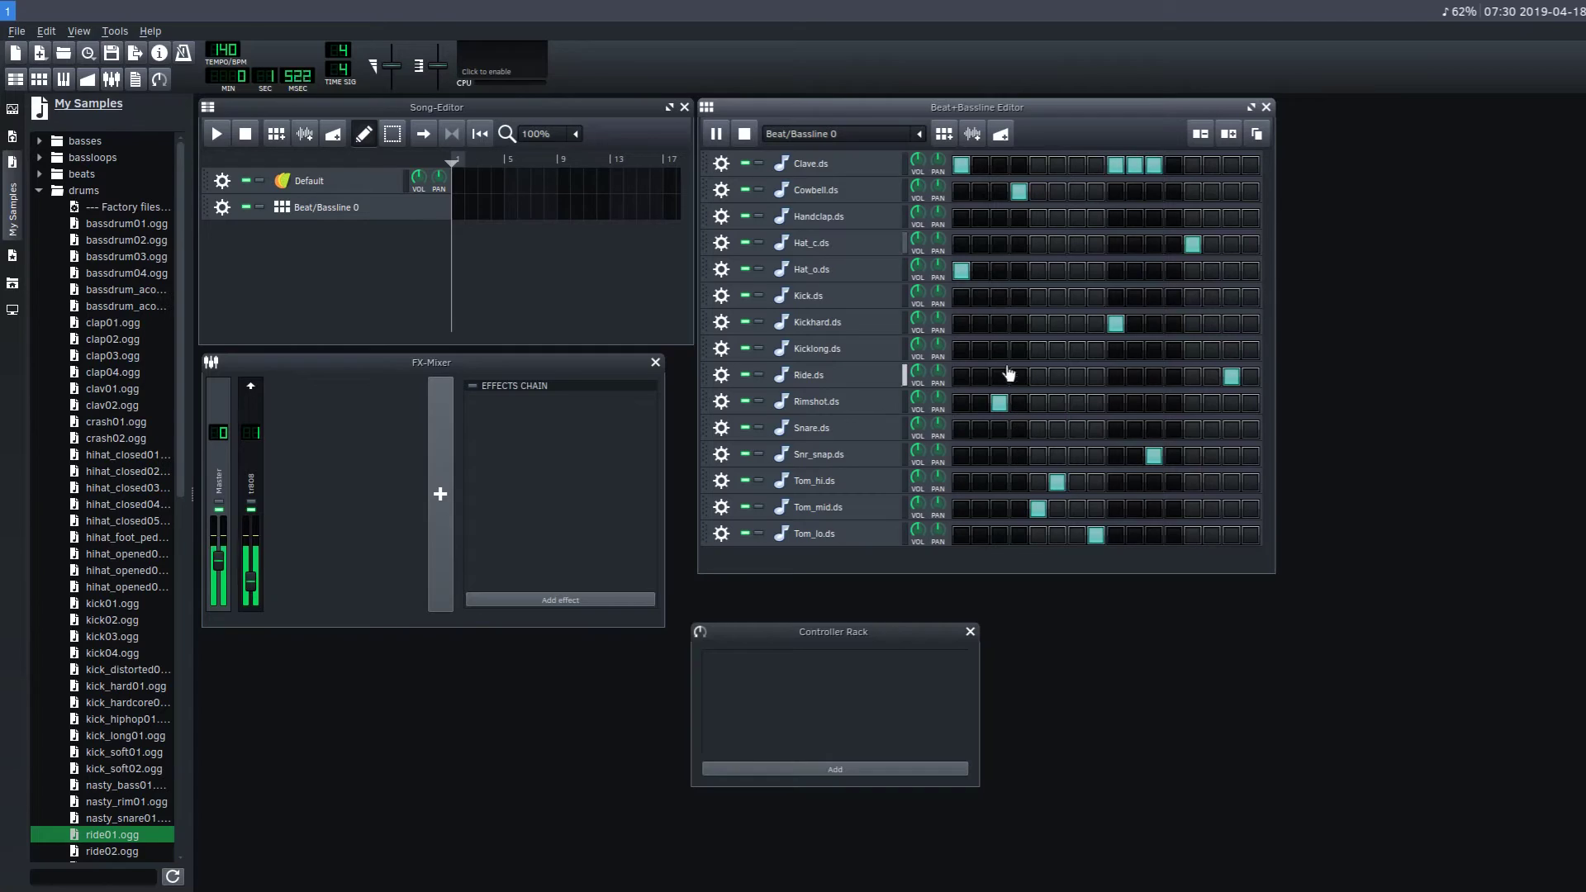
pyautogui.click(980, 298)
pyautogui.click(999, 297)
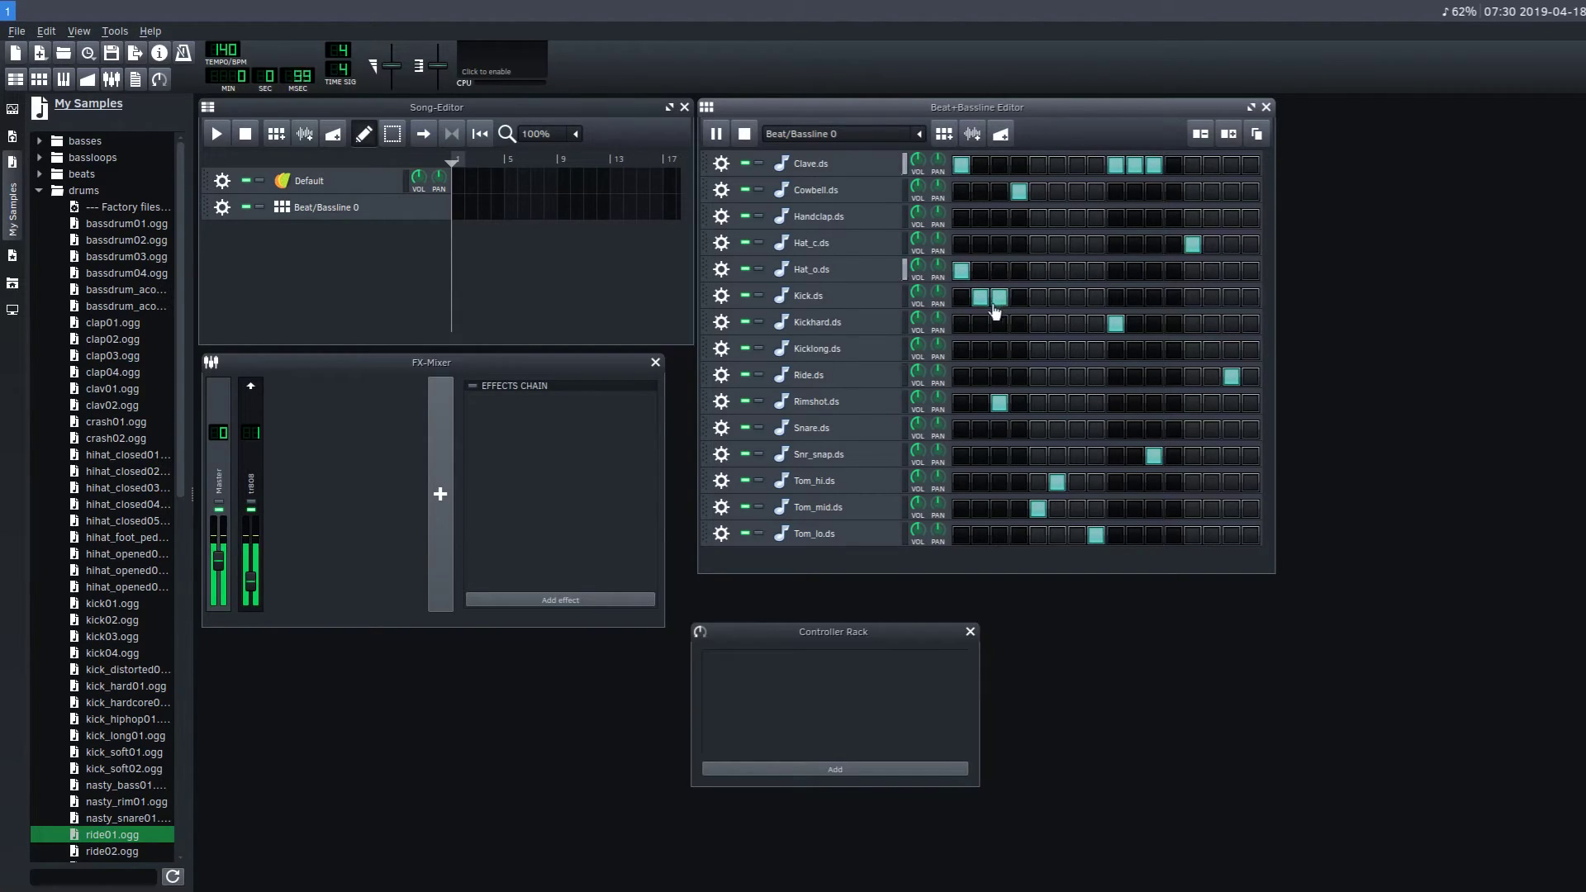
pyautogui.click(1038, 297)
pyautogui.click(1115, 298)
pyautogui.click(1173, 297)
# Add three handclap hits, two near the end of the bar, and stop playback.
pyautogui.click(1037, 217)
pyautogui.click(1231, 217)
pyautogui.click(1250, 218)
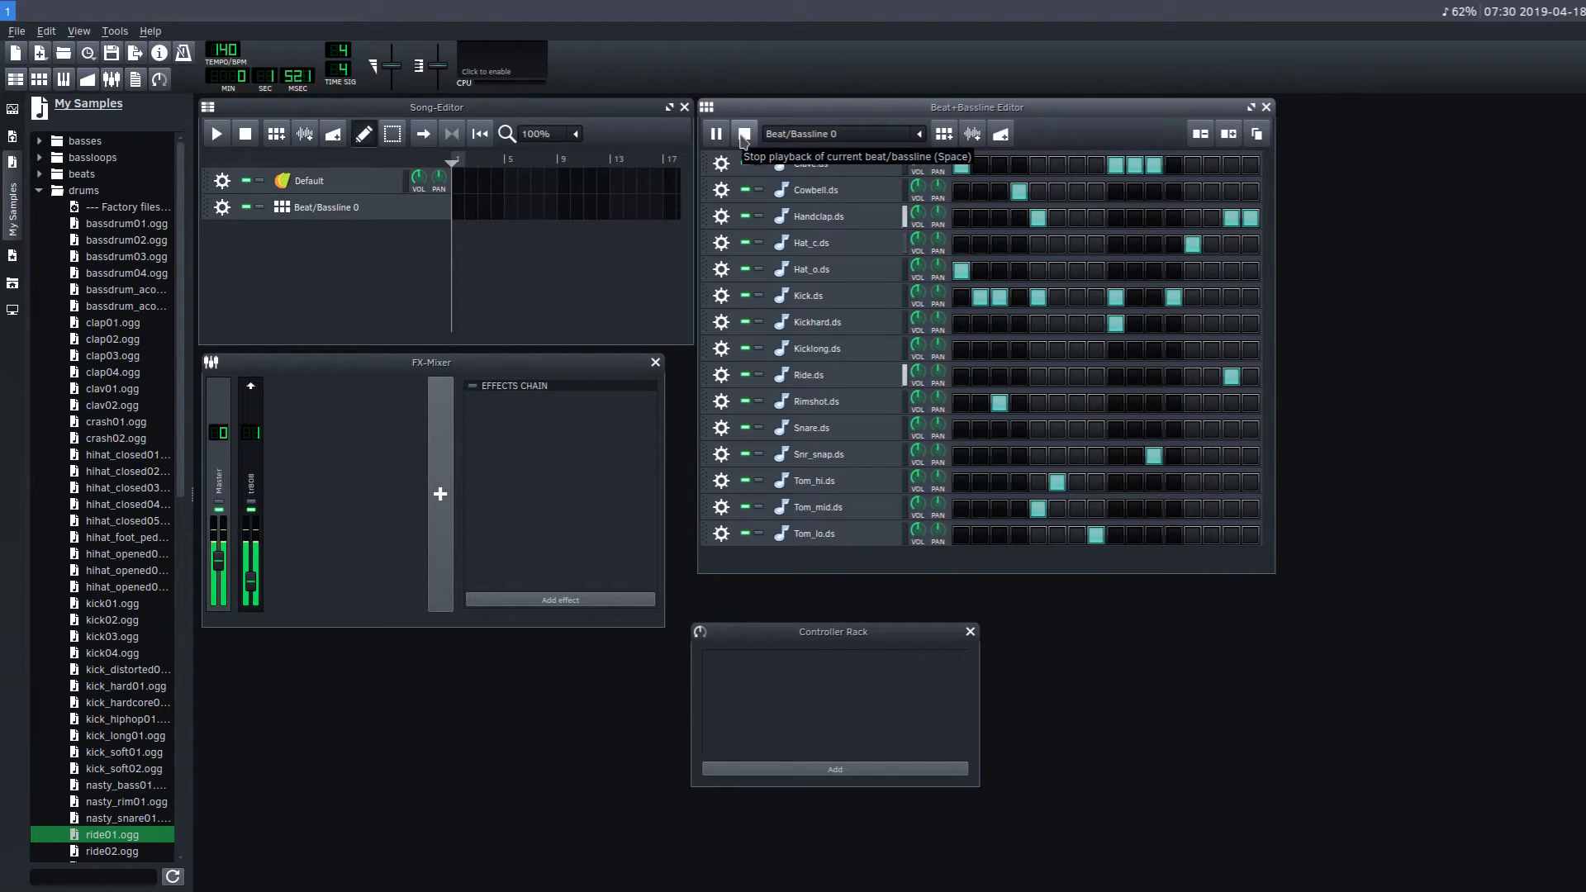
pyautogui.click(744, 137)
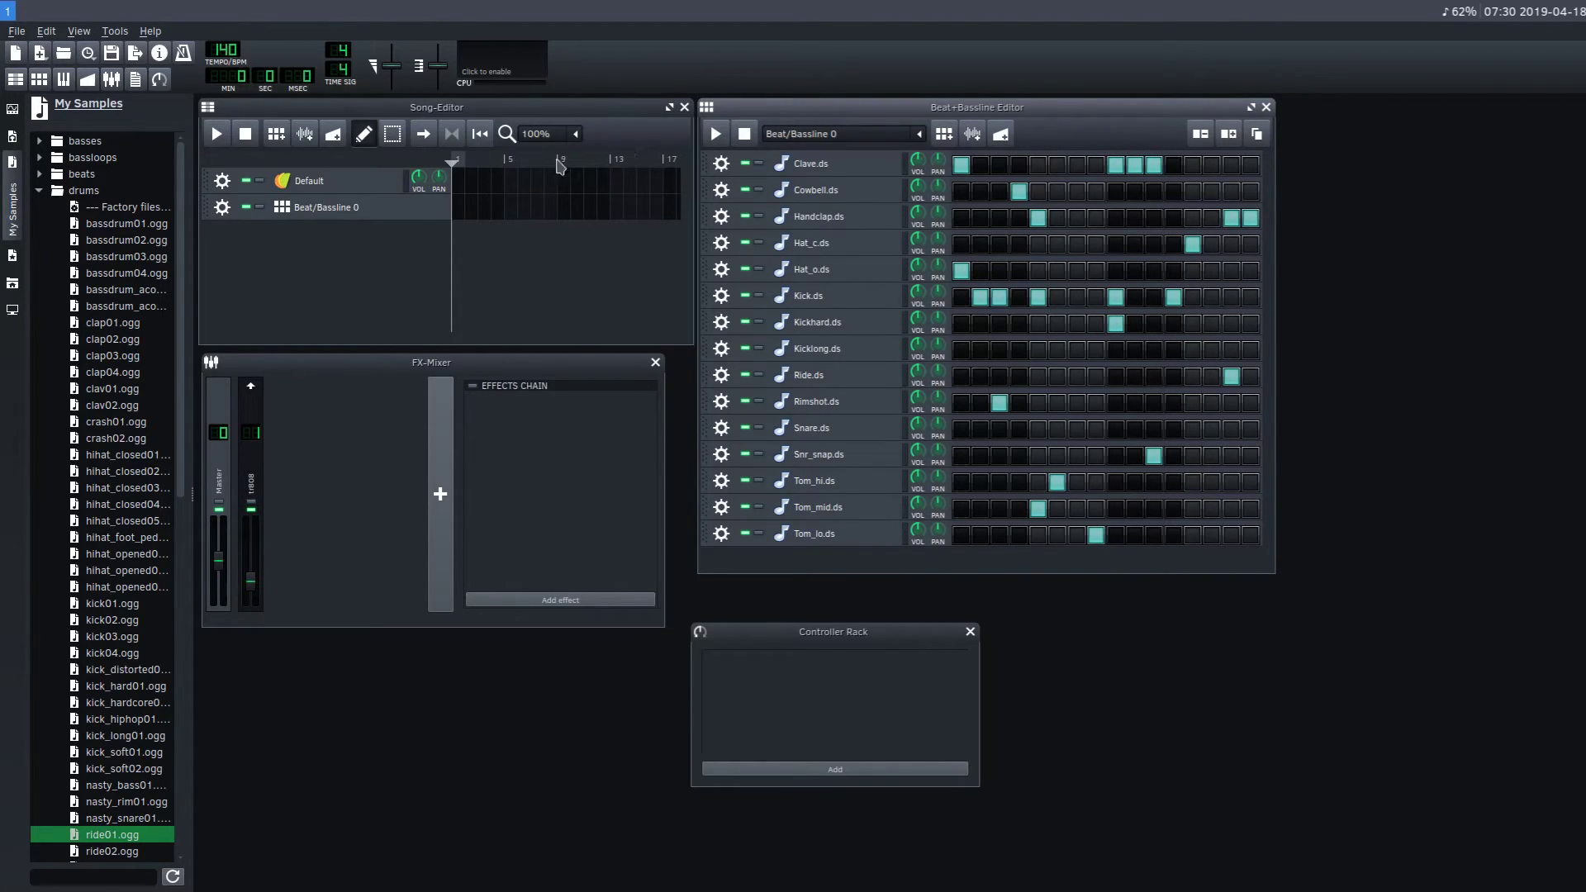
# Load the AcousticDrumset template without saving the old project, and show the My Projects list.
pyautogui.click(18, 33)
pyautogui.moveTo(165, 73)
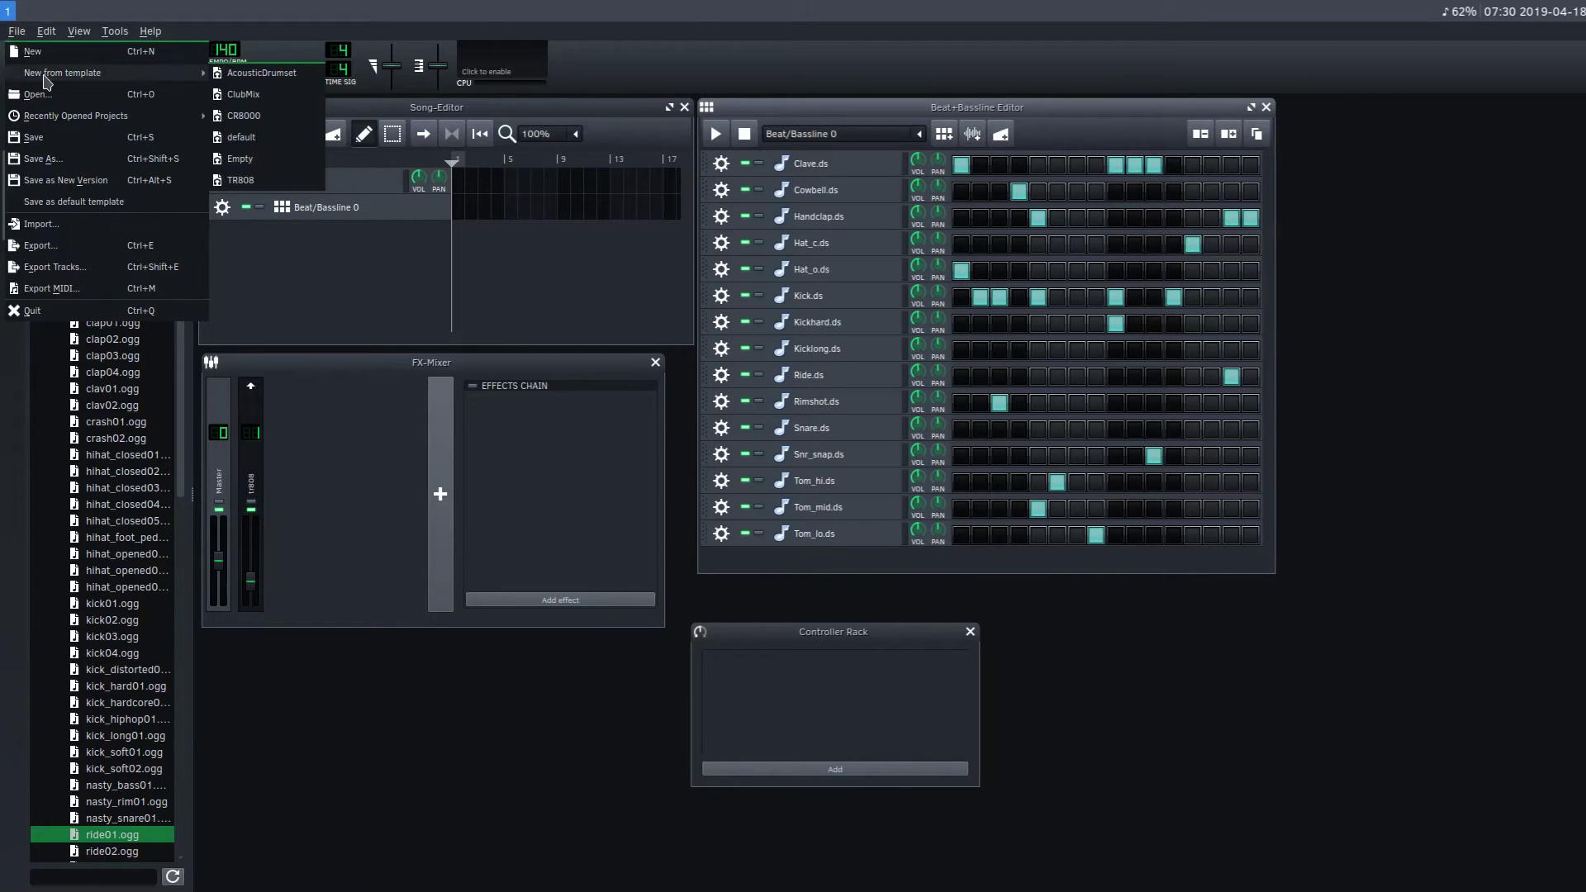
pyautogui.click(261, 73)
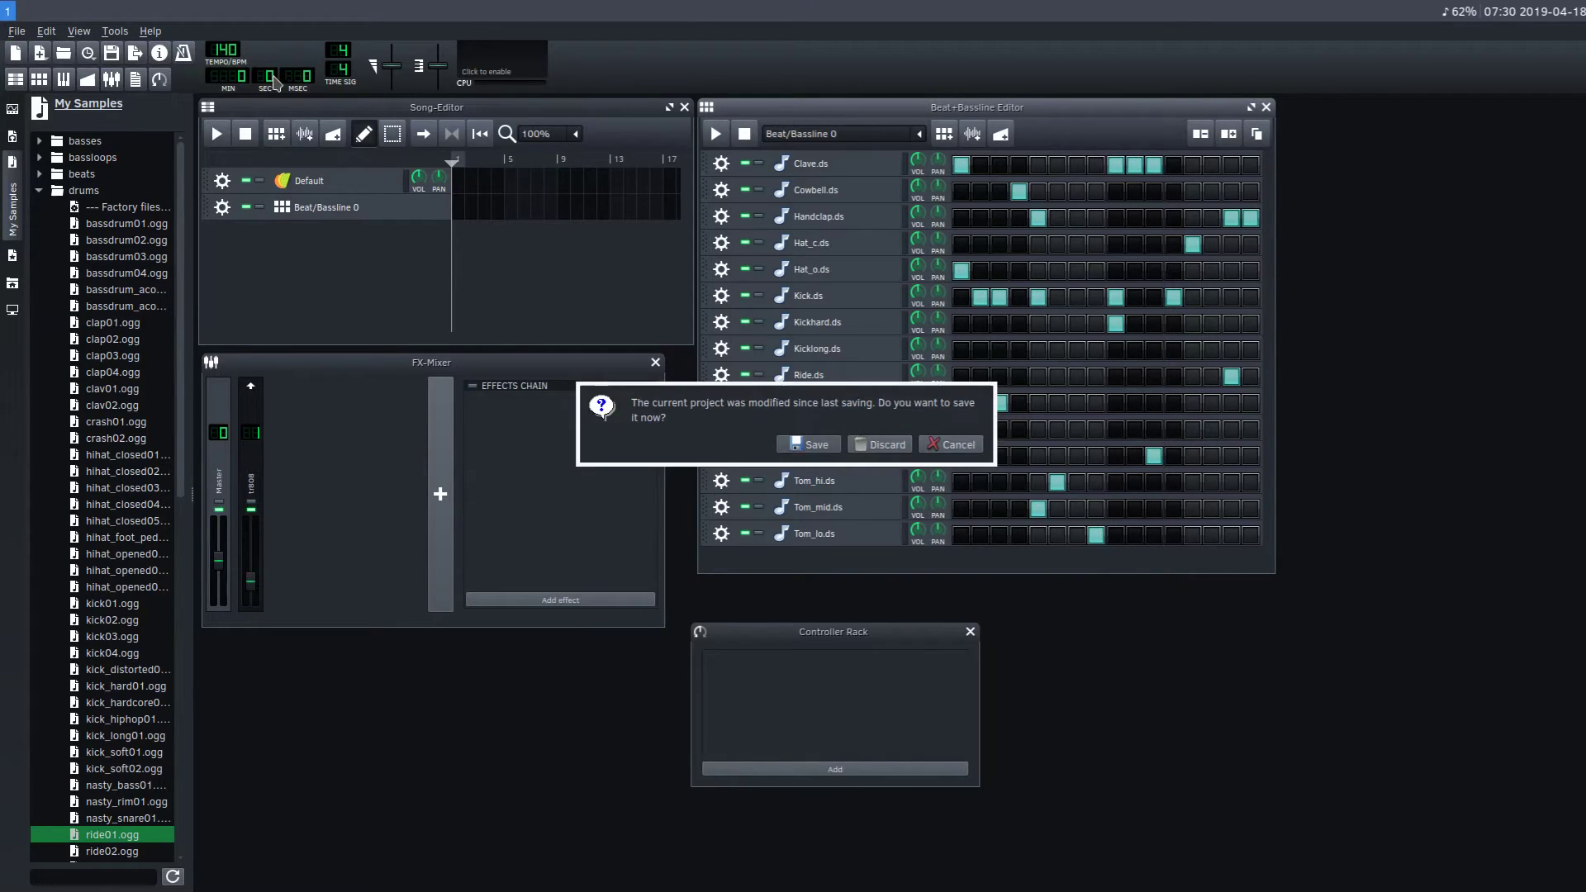
pyautogui.click(895, 445)
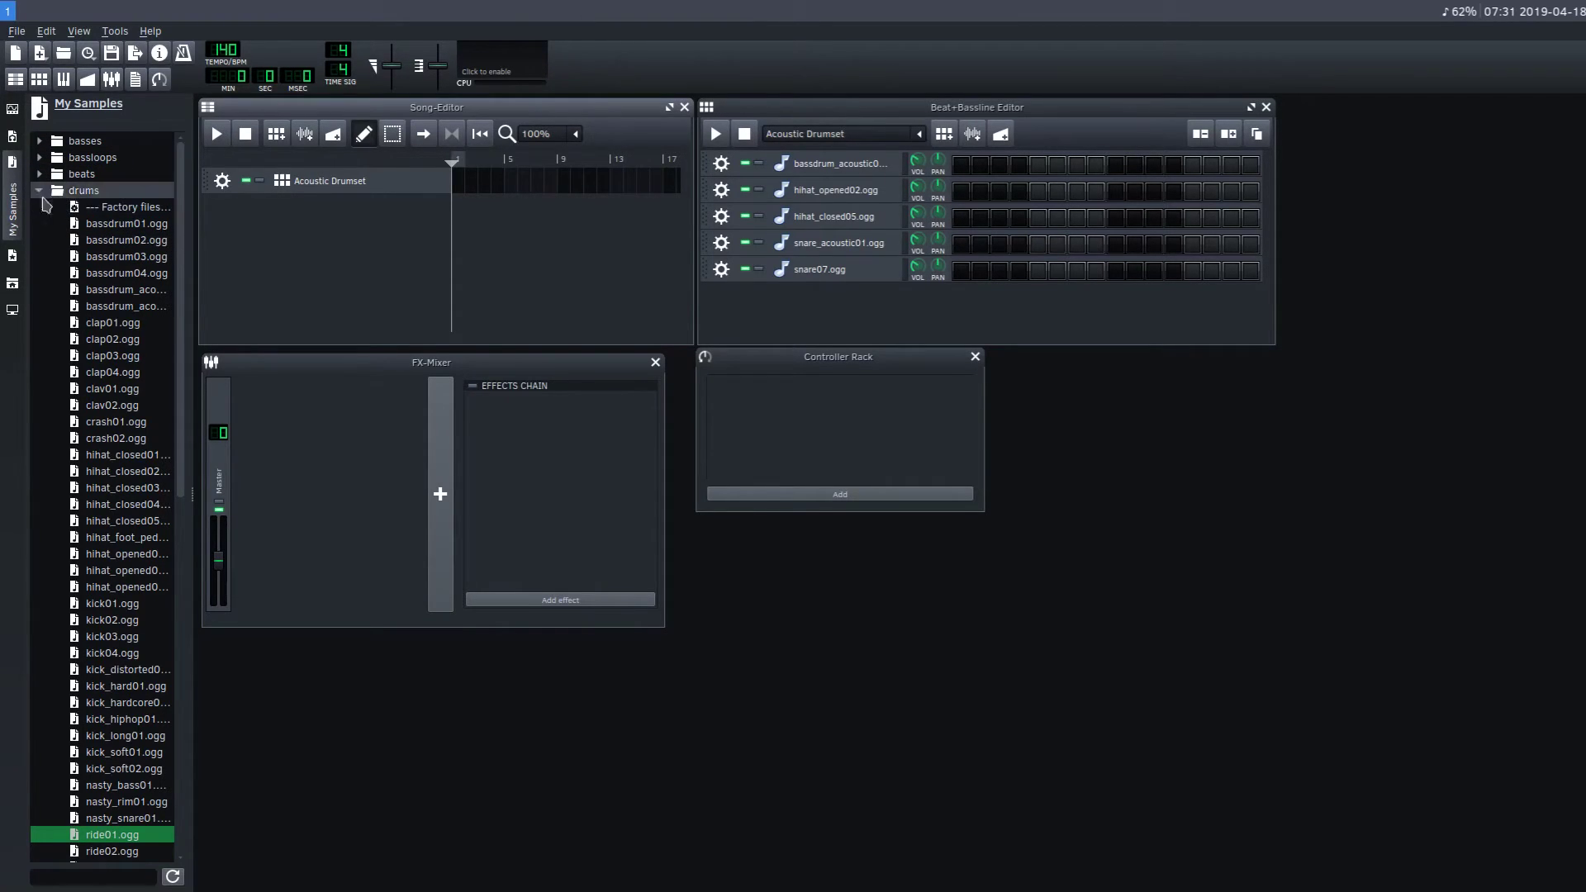
pyautogui.click(18, 139)
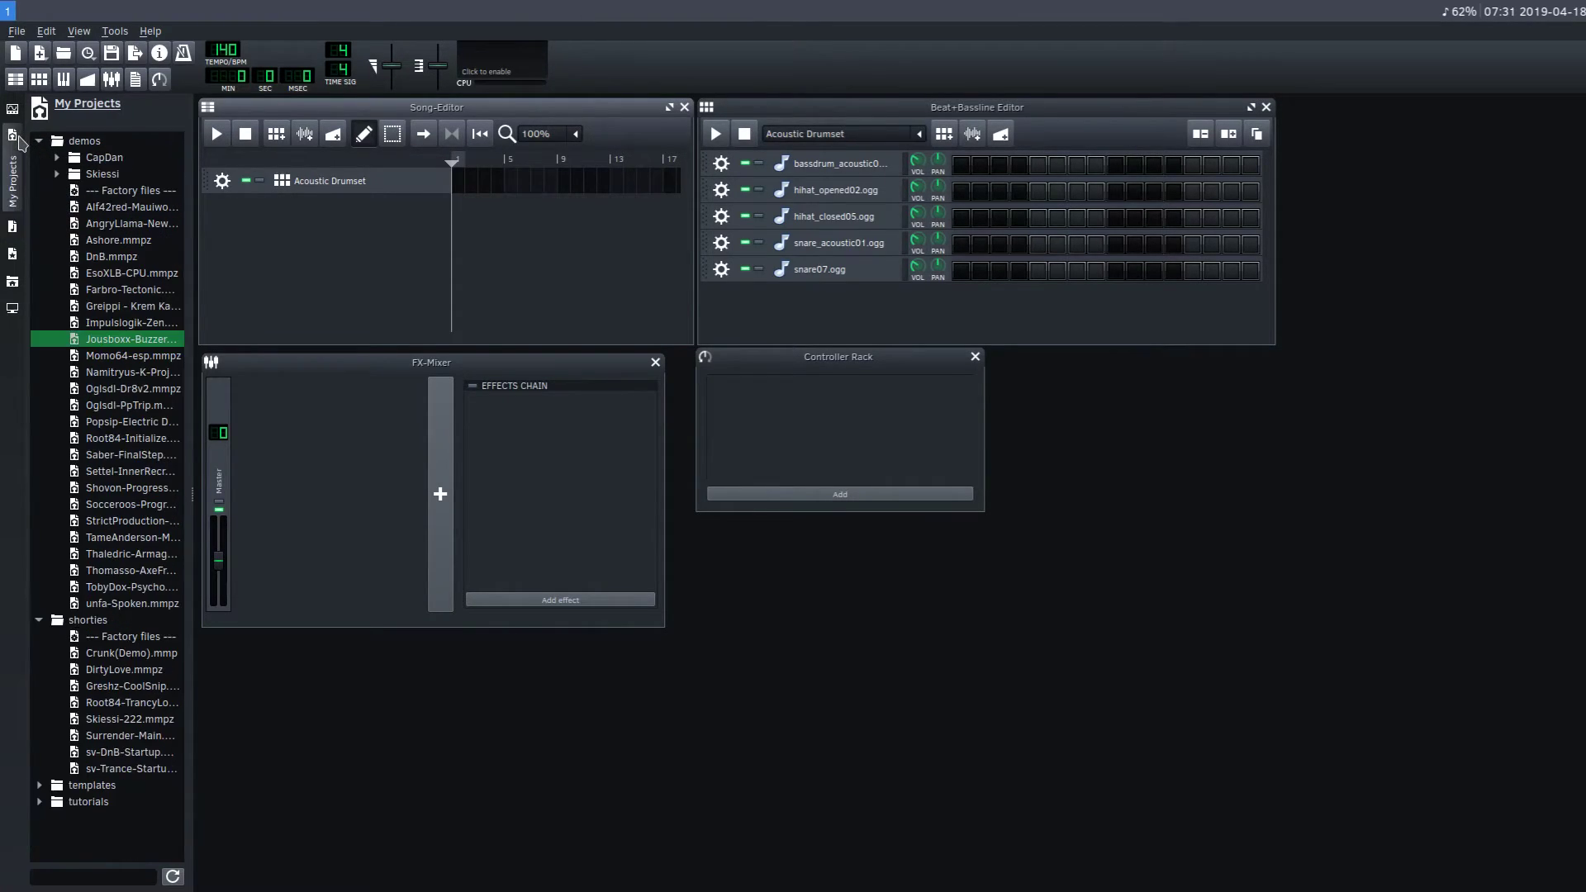
# Open the AngryLlama New Fangled demo, play it, then mute Main Beat and play it again.
pyautogui.doubleClick(115, 224)
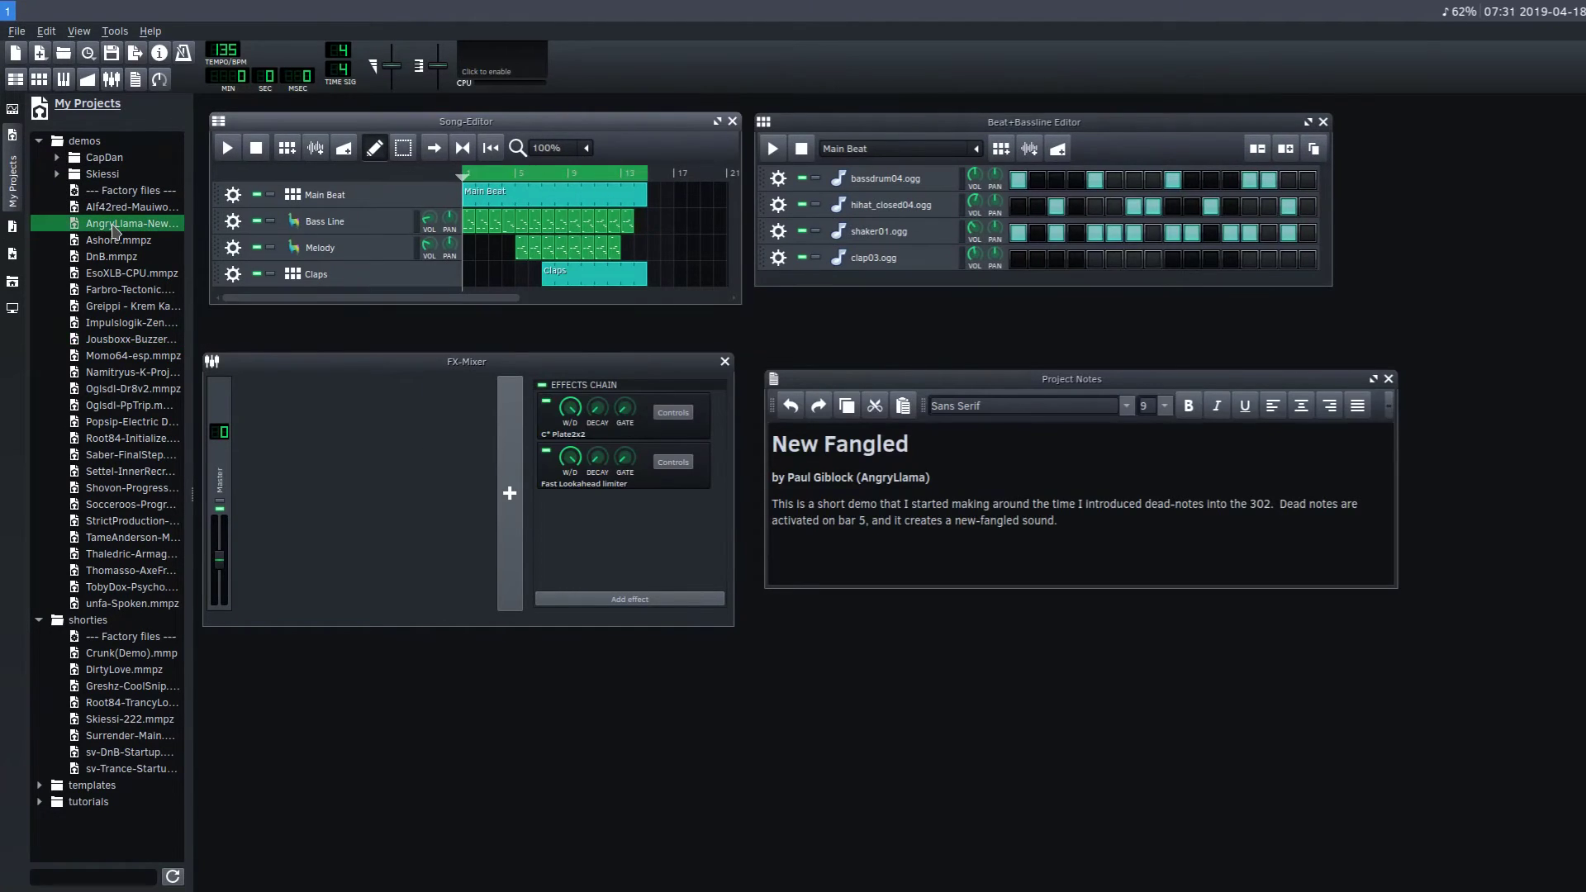
pyautogui.click(228, 148)
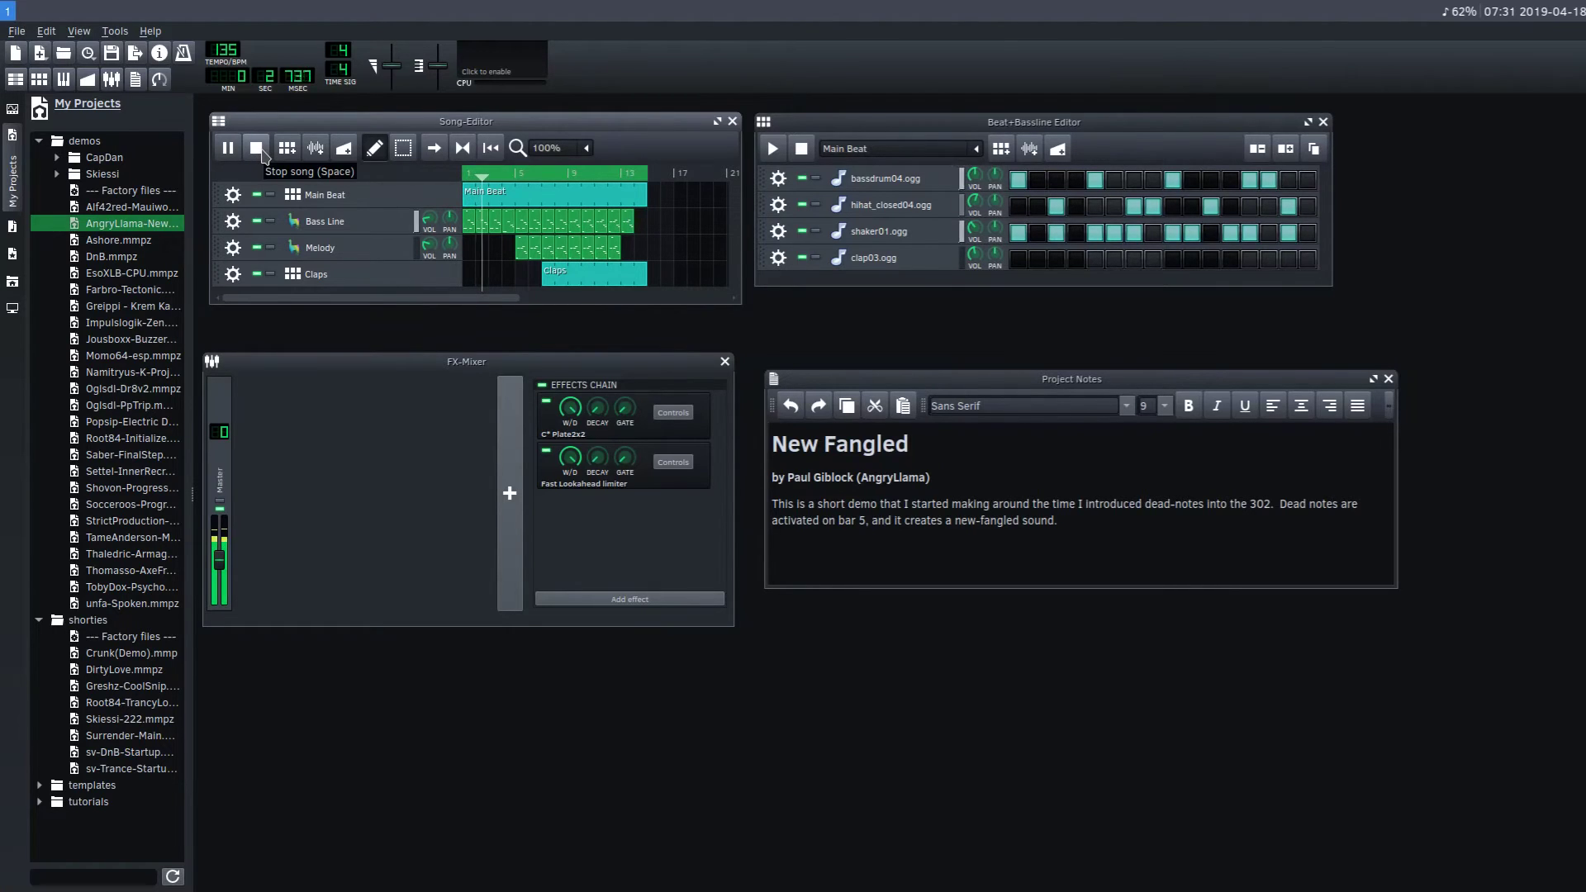
pyautogui.press('space')
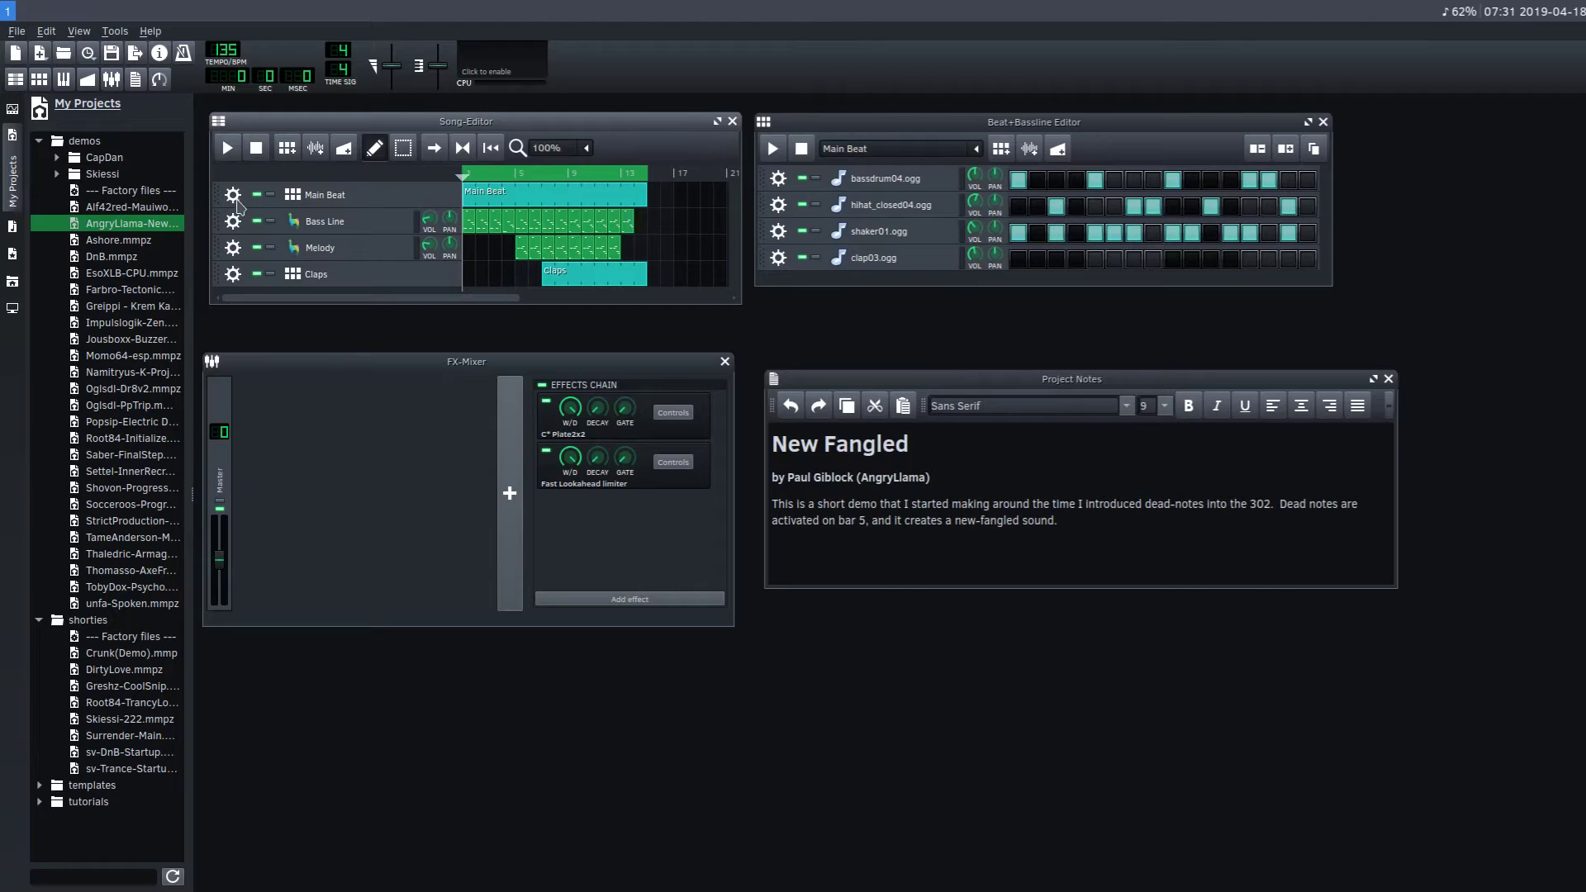
pyautogui.click(257, 198)
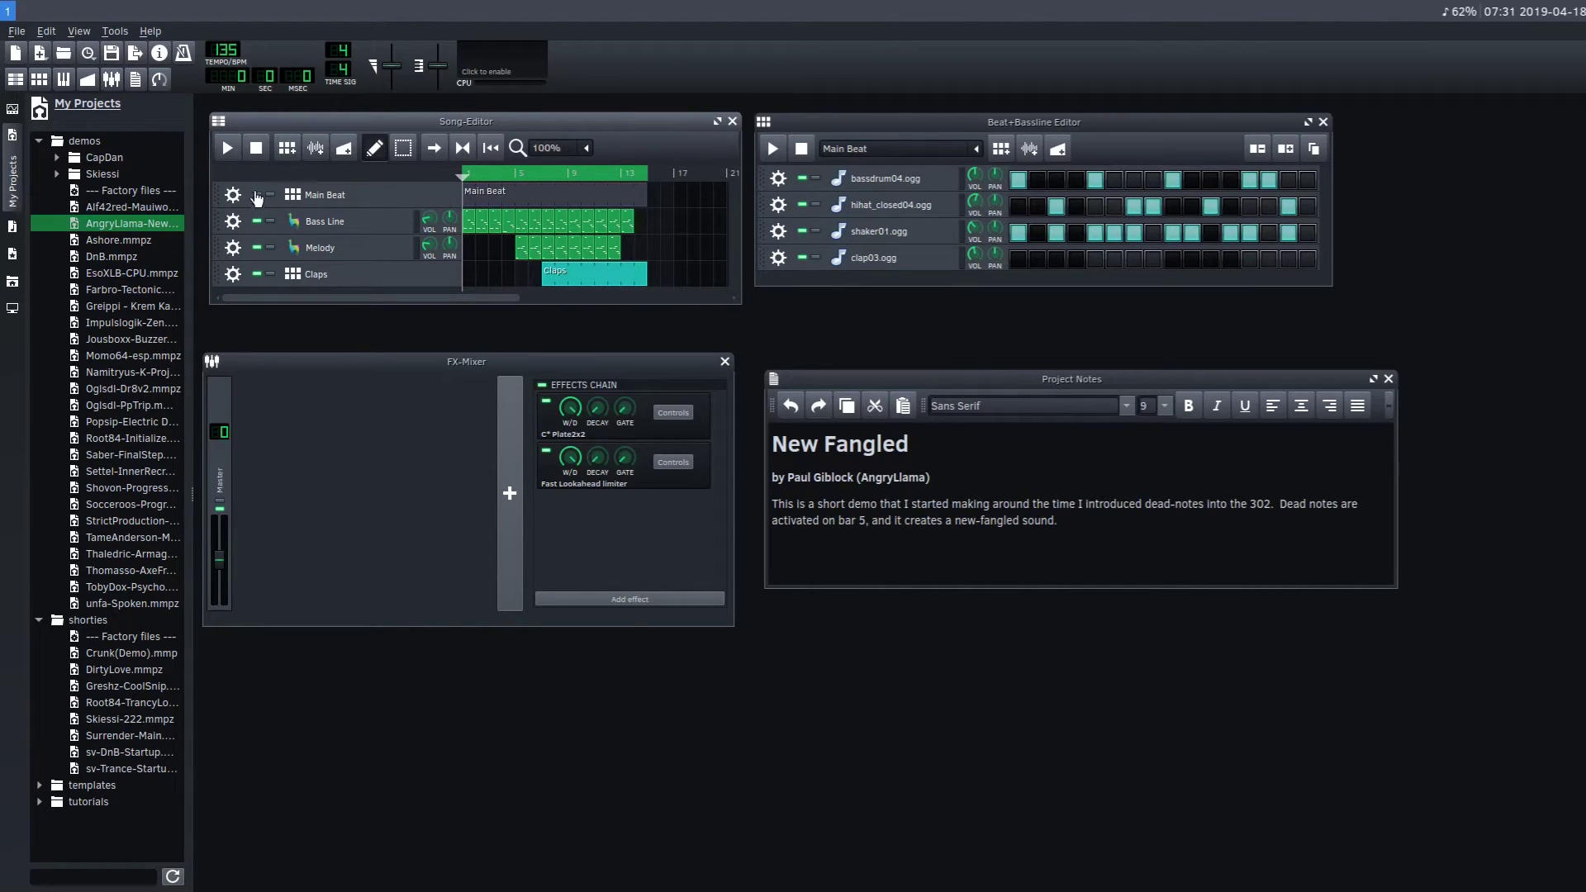
pyautogui.click(227, 147)
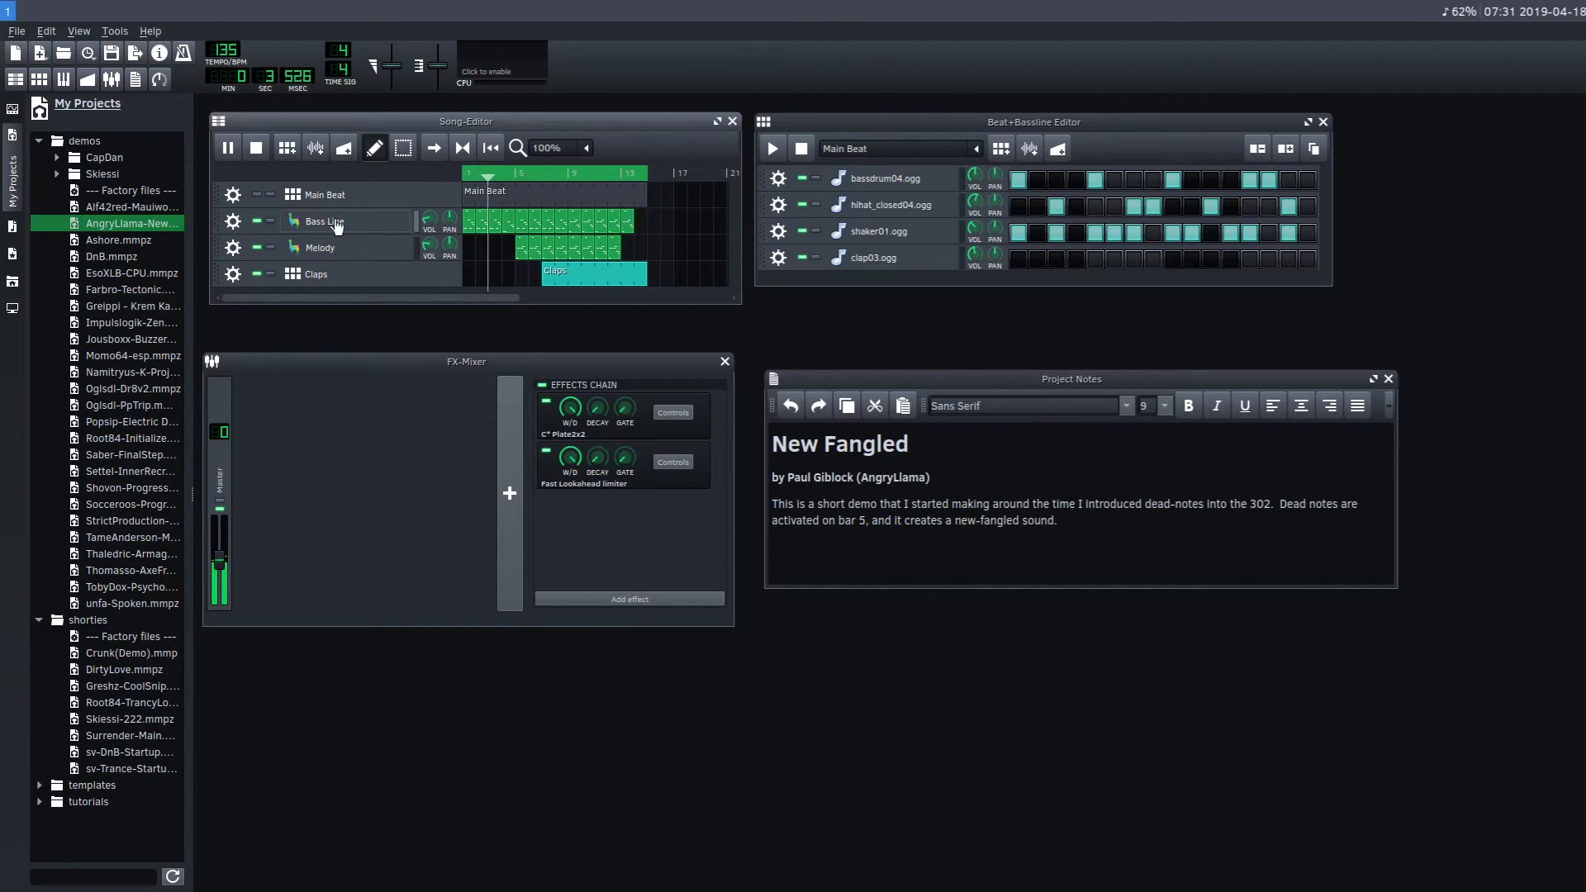
pyautogui.press('space')
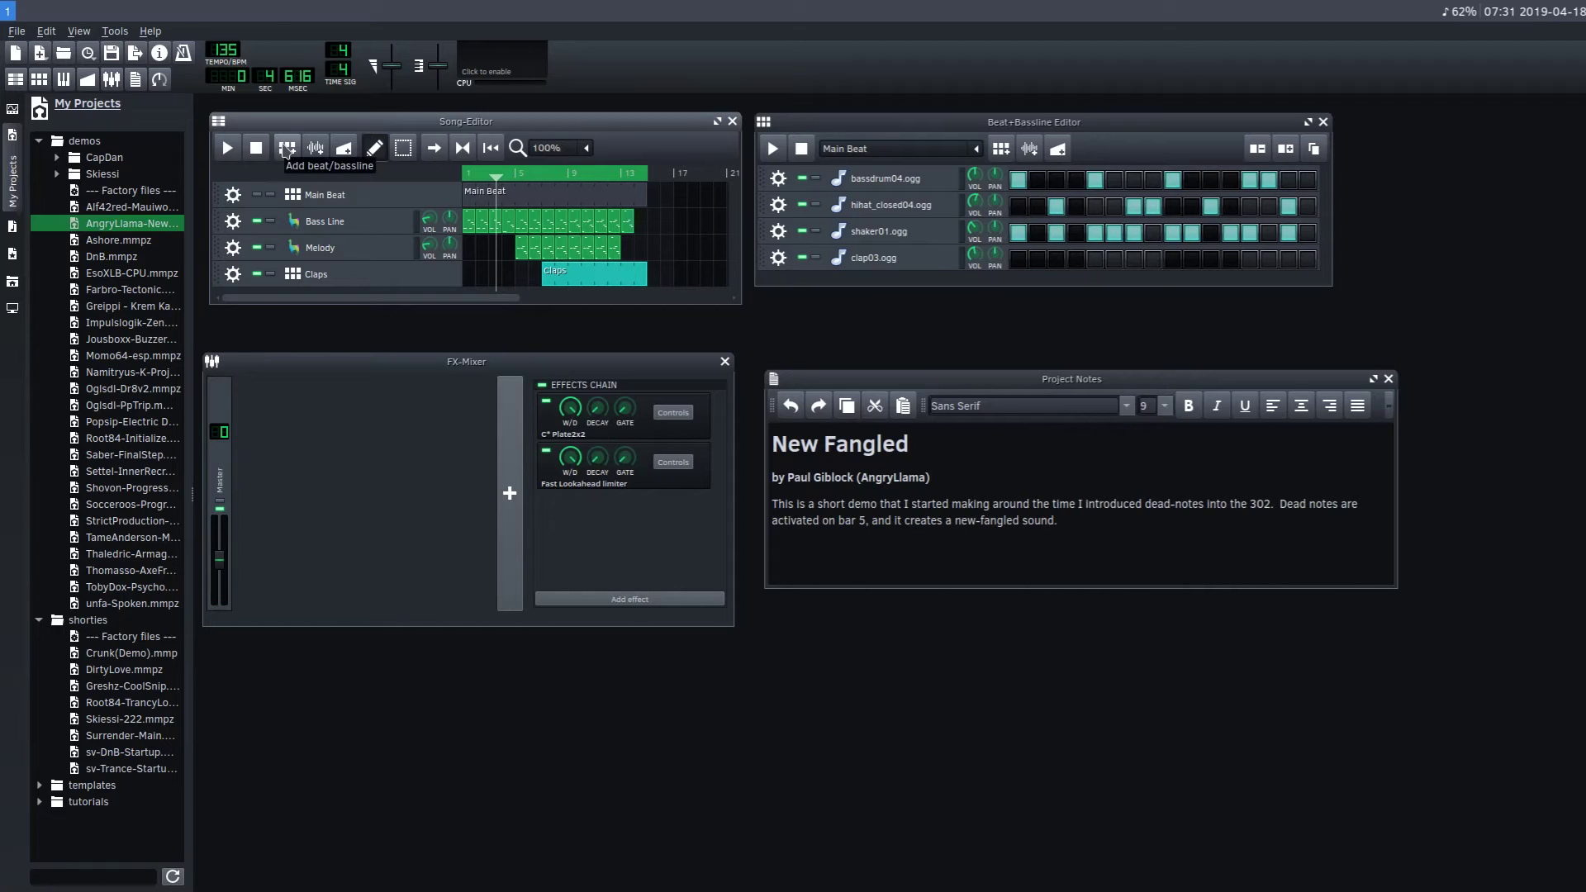
# Add a Beat/Bassline 2 track and enlarge the Song-Editor and Beat+Bassline Editor windows.
pyautogui.click(285, 150)
pyautogui.scroll(-1, 421, 240)
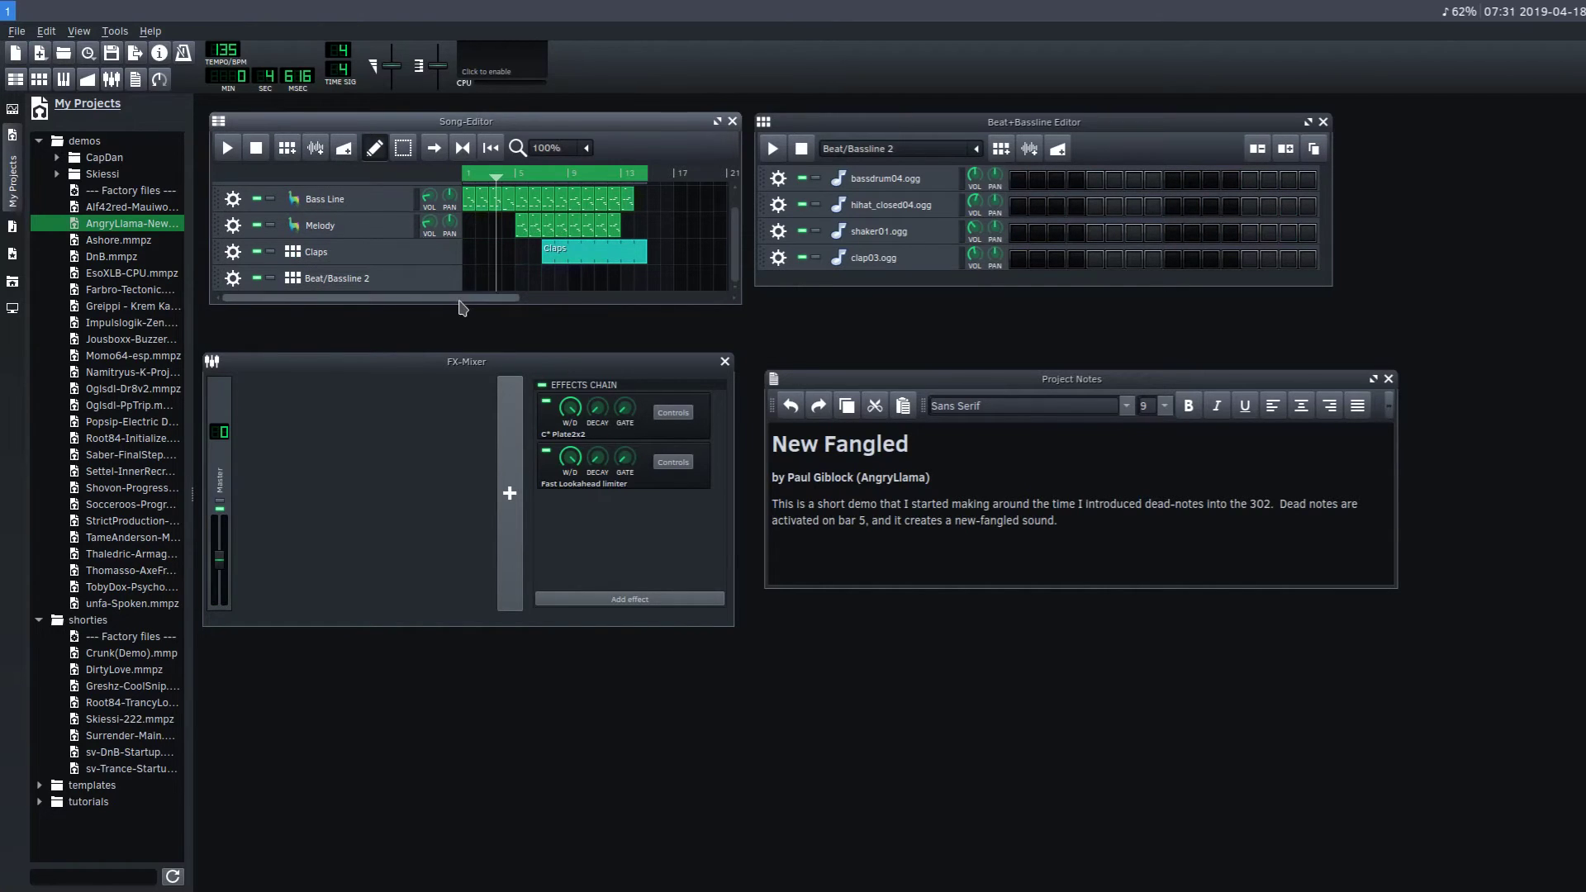
pyautogui.moveTo(457, 302); pyautogui.dragTo(450, 448)
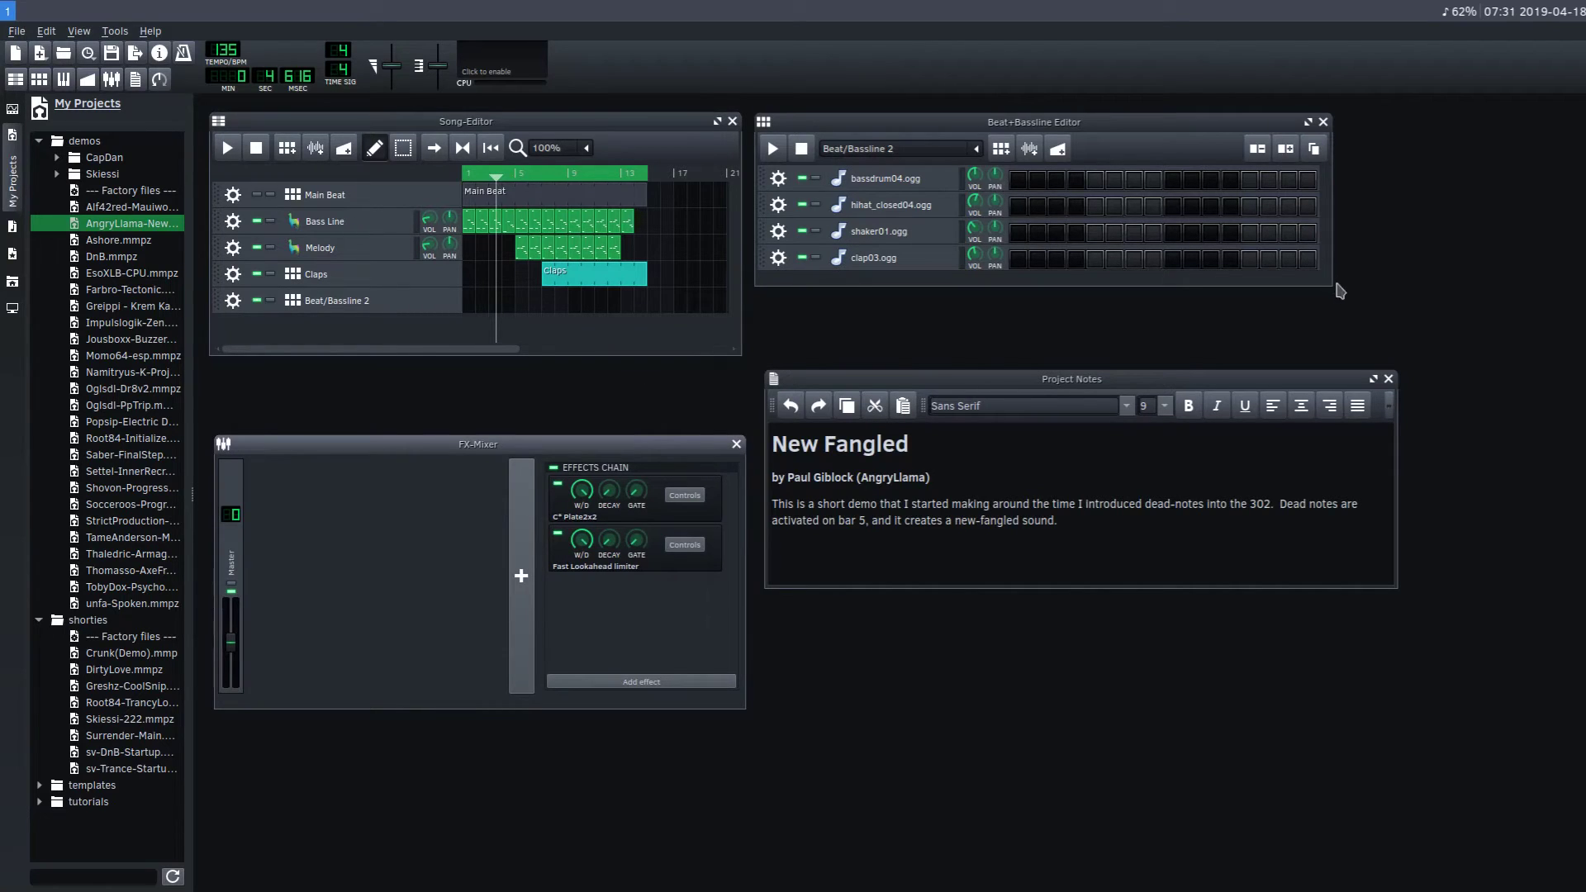
pyautogui.moveTo(1331, 285); pyautogui.dragTo(1469, 589)
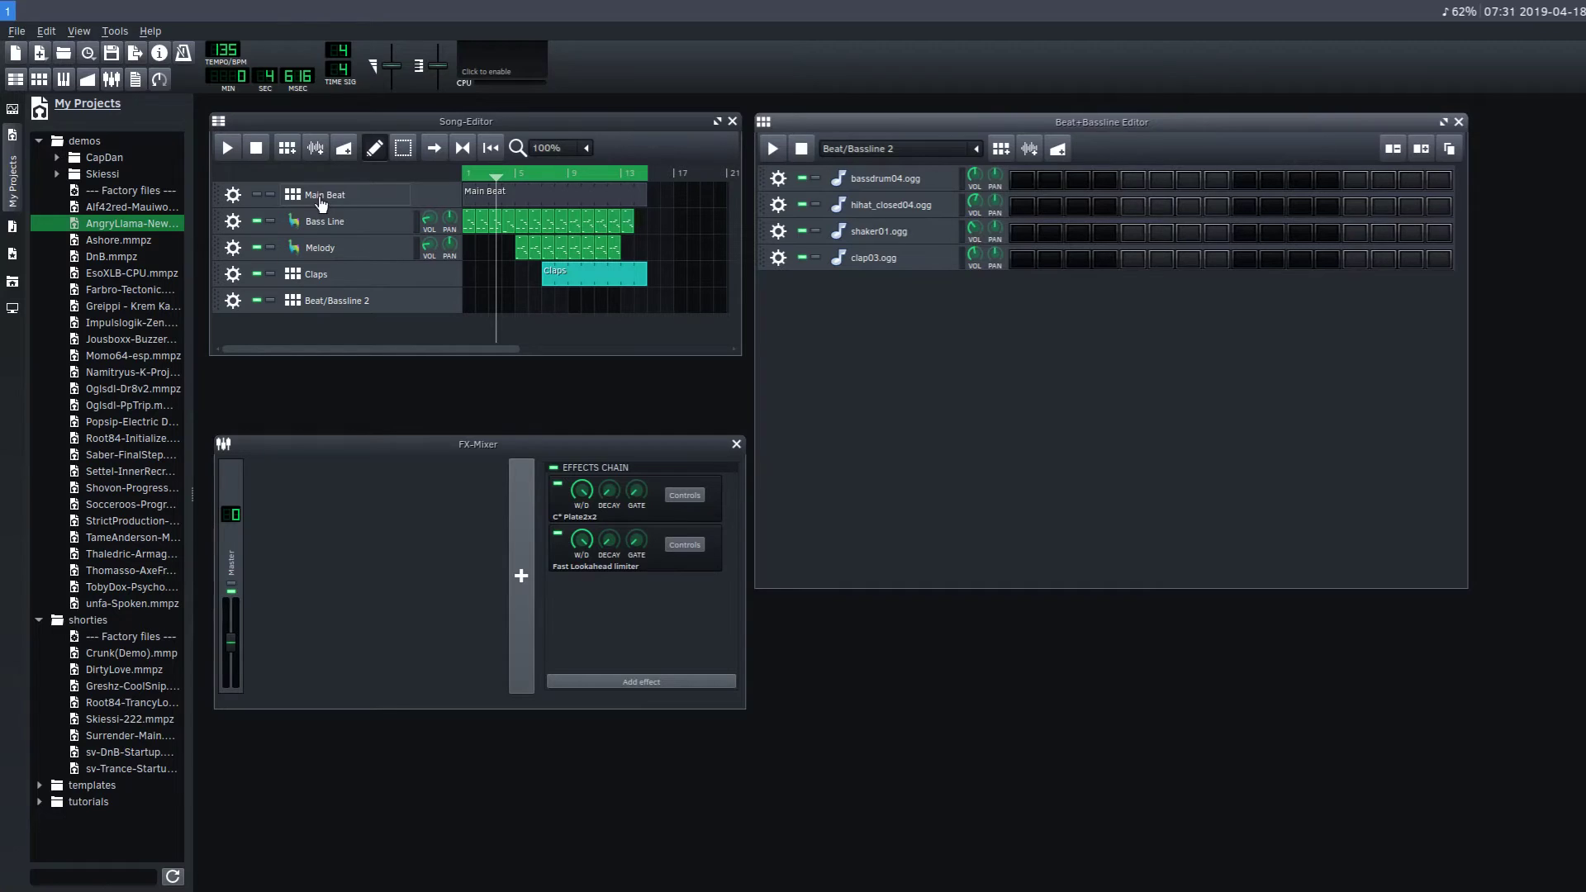
# View the Main Beat and Claps patterns in the Beat+Bassline Editor.
pyautogui.click(970, 157)
pyautogui.click(866, 176)
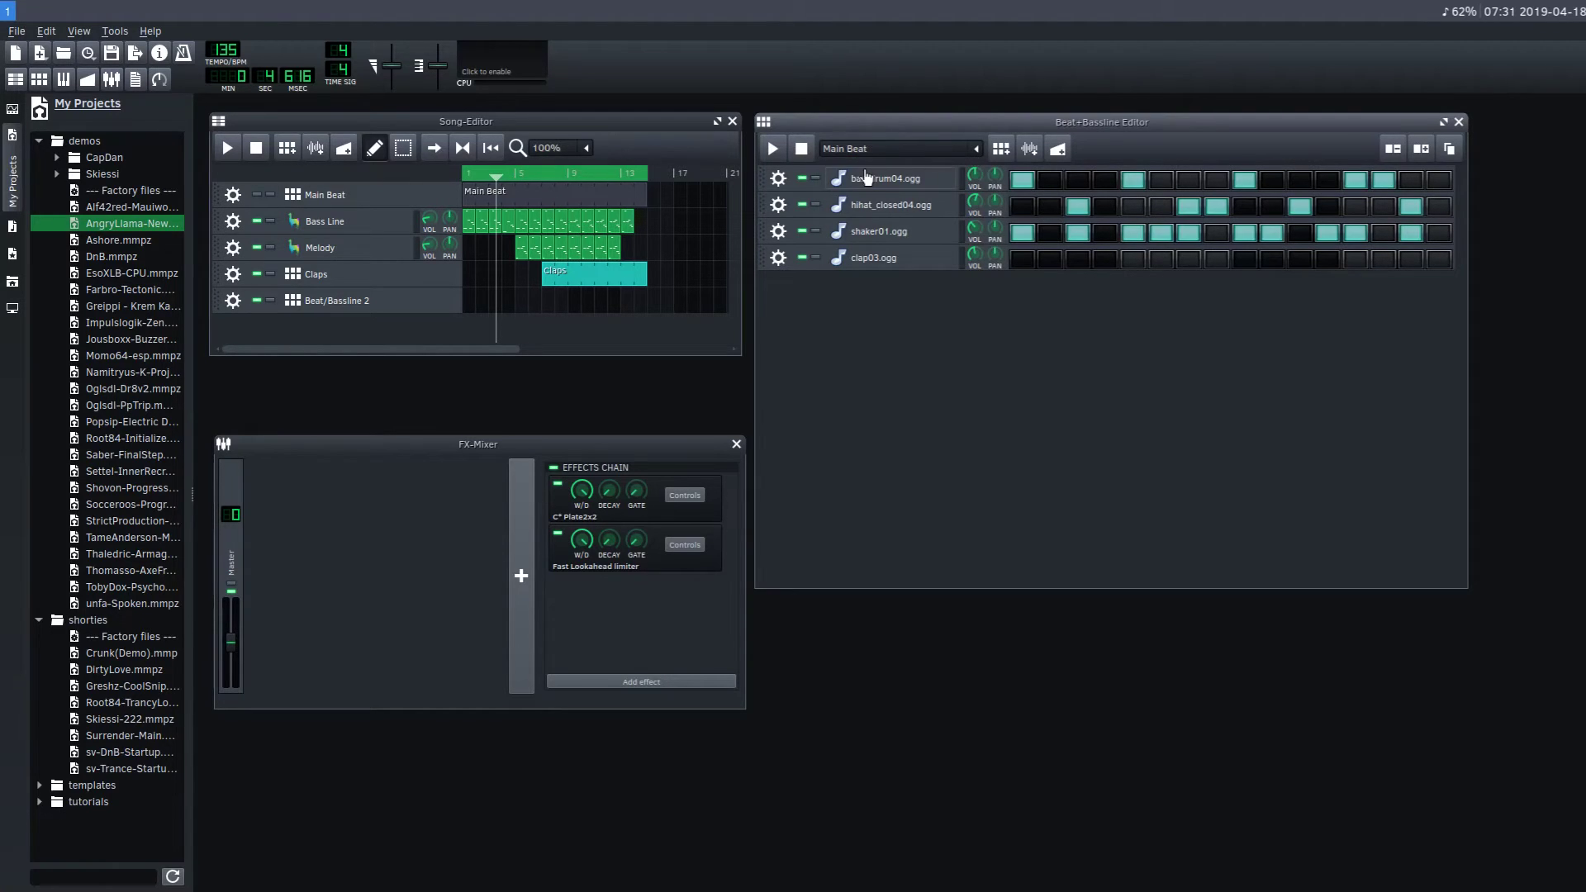
pyautogui.click(976, 151)
pyautogui.click(869, 192)
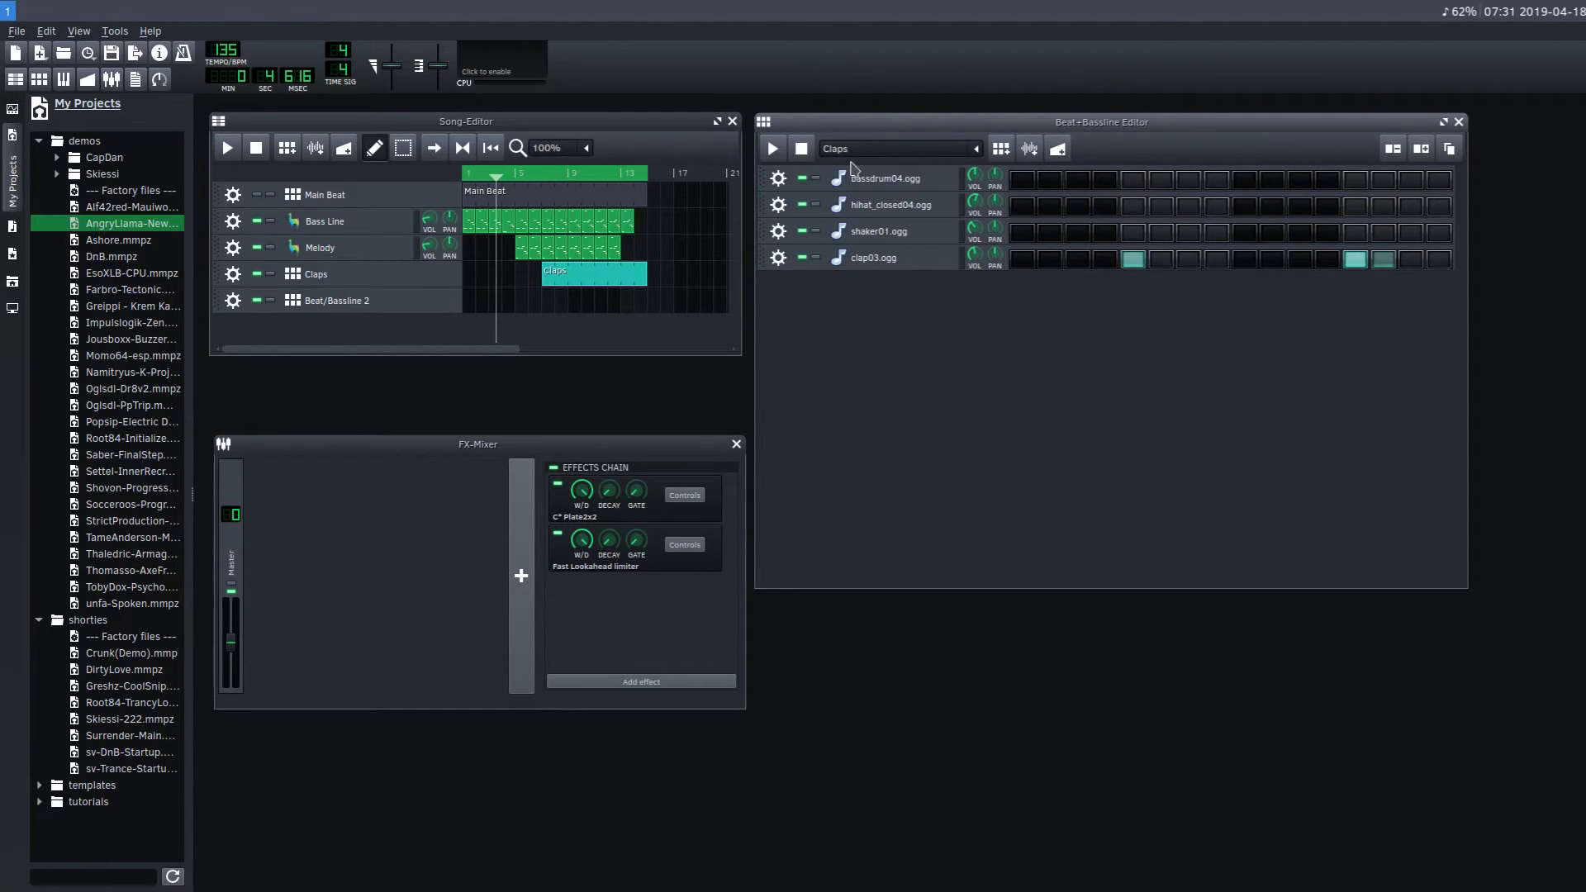
# Switch back to Beat/Bassline 2 and stretch its song clip to 14 bars.
pyautogui.click(975, 153)
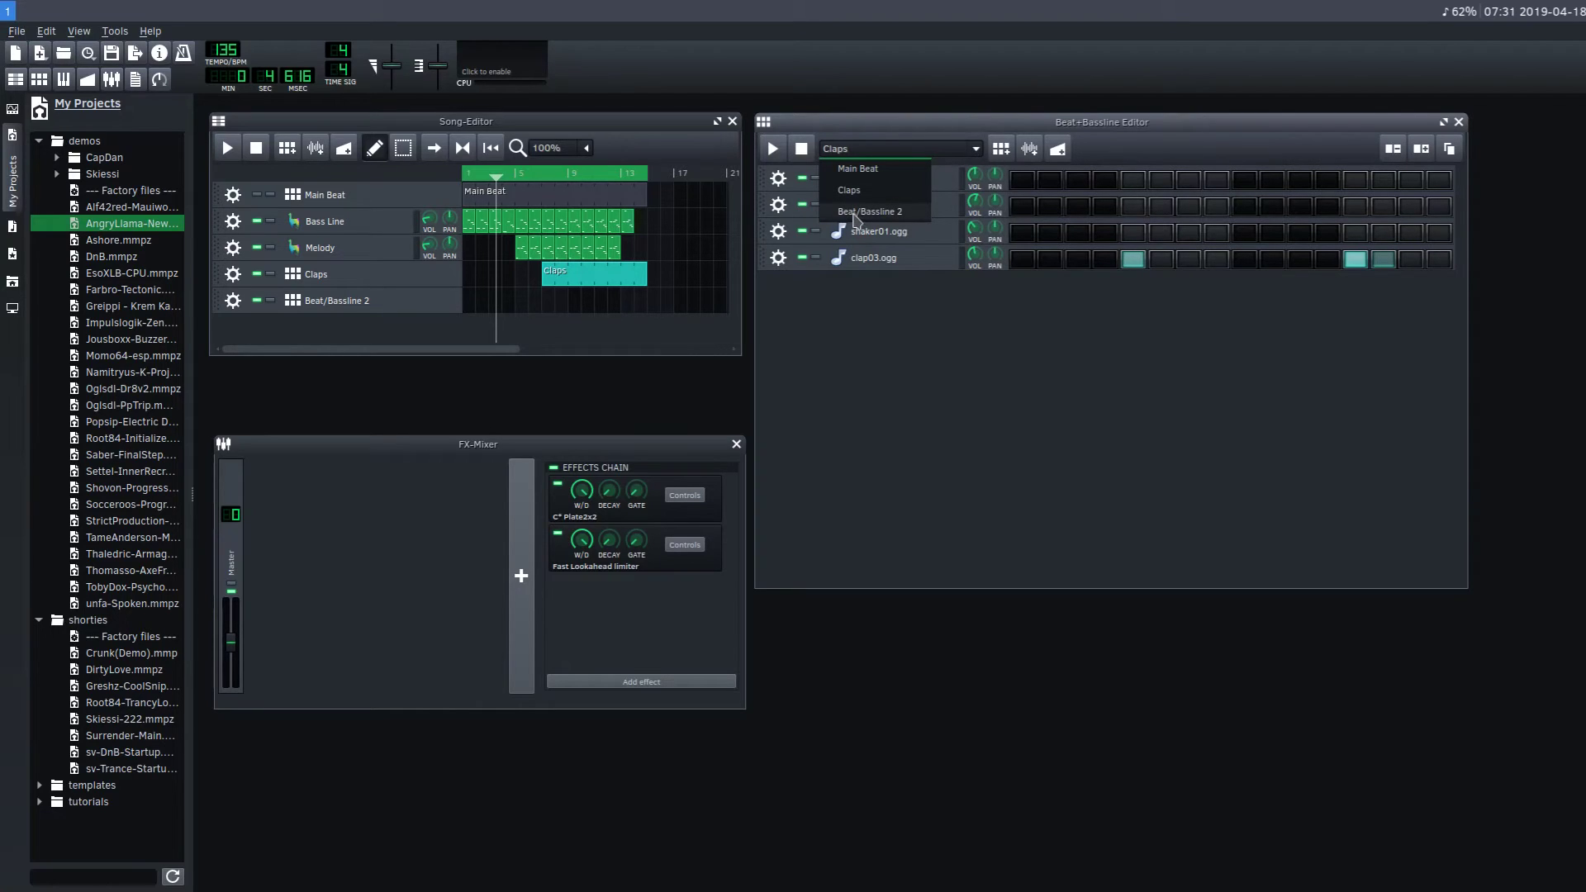
pyautogui.click(855, 215)
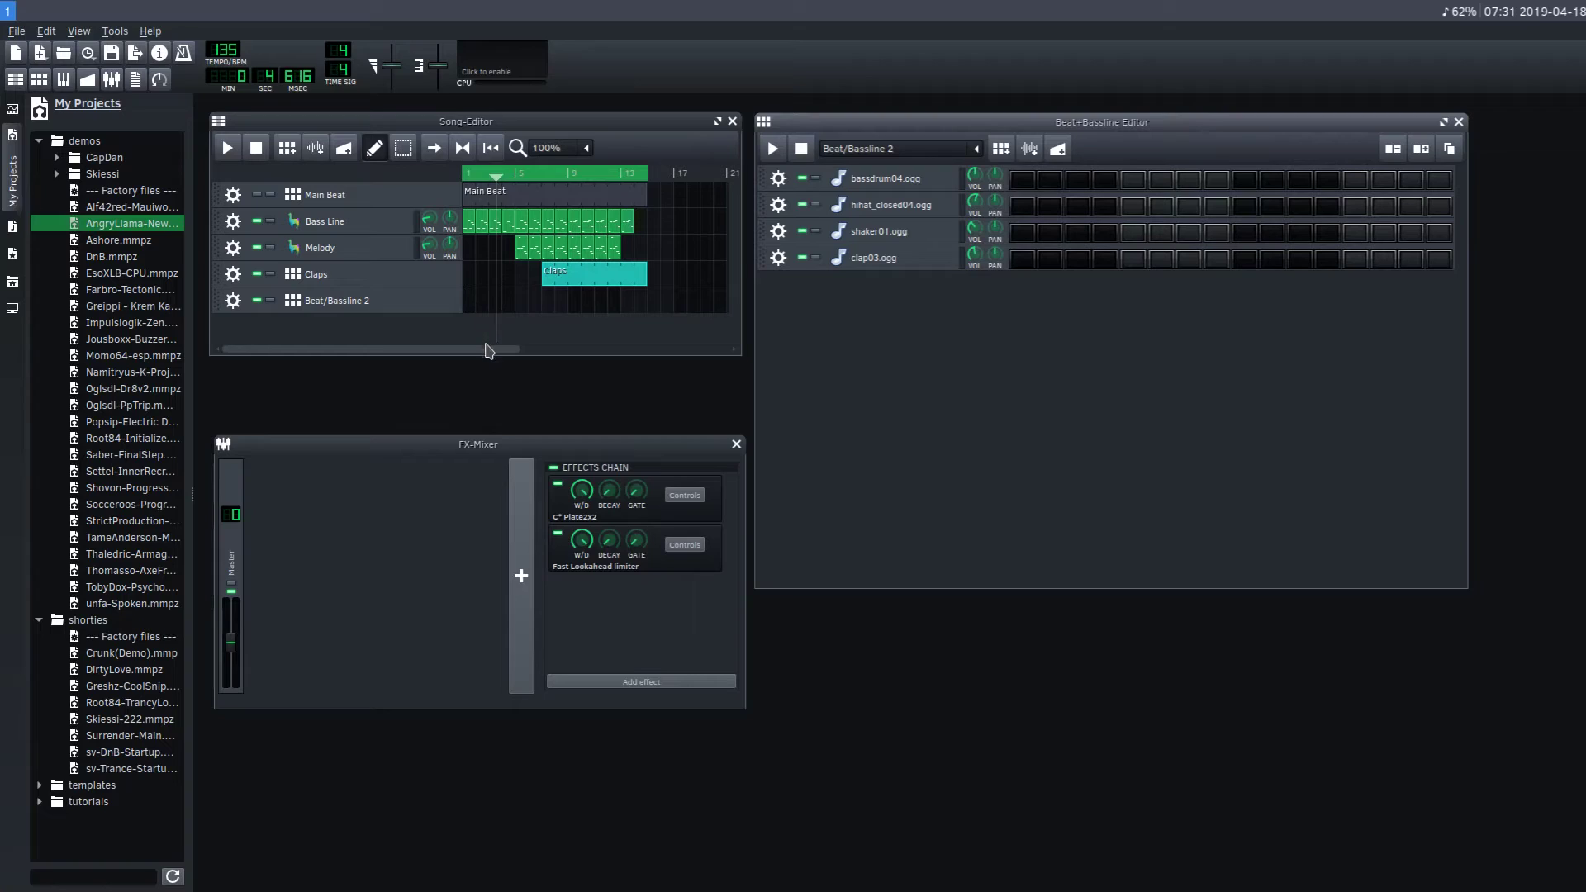
pyautogui.click(485, 345)
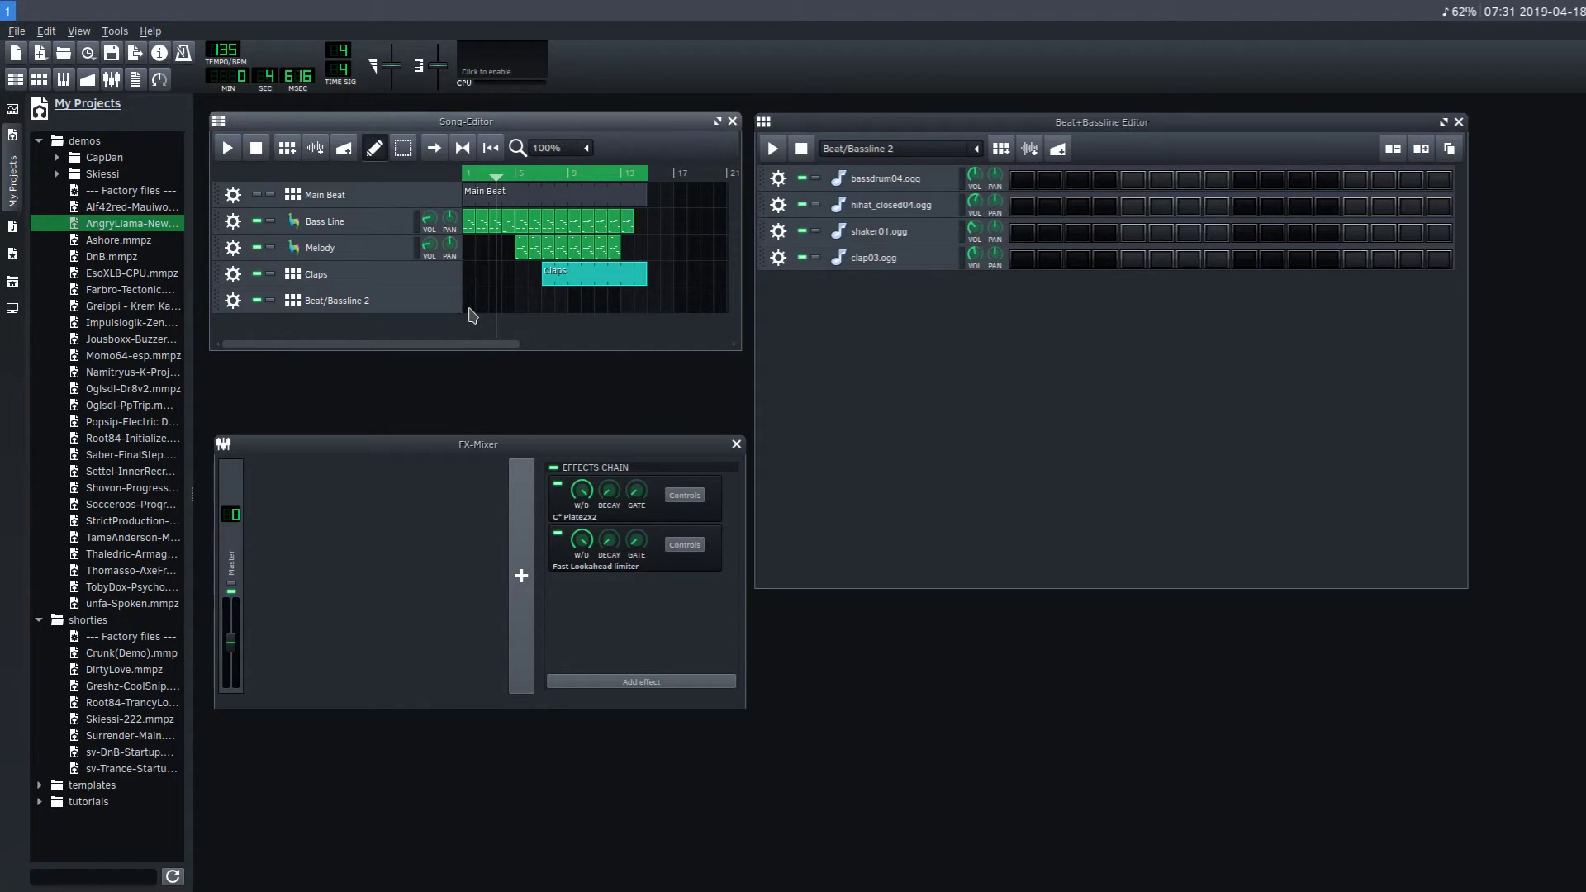
pyautogui.moveTo(474, 300); pyautogui.dragTo(643, 291)
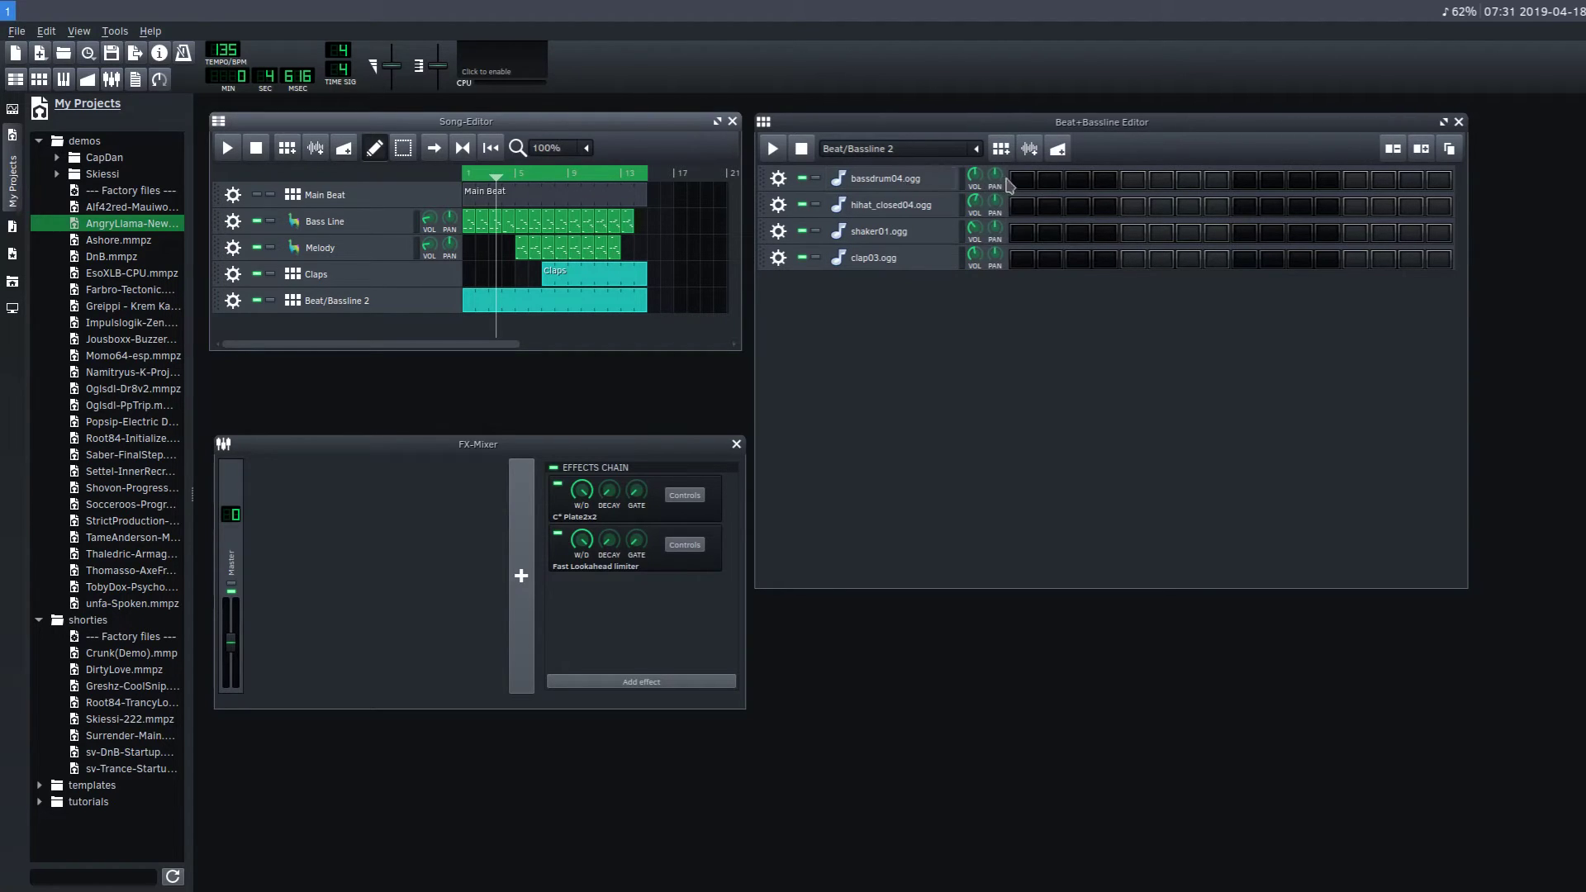
# Add bass drum hits on steps 1, 5 and 13, preview the pattern, then play the song.
pyautogui.click(1023, 180)
pyautogui.click(1132, 182)
pyautogui.click(1354, 182)
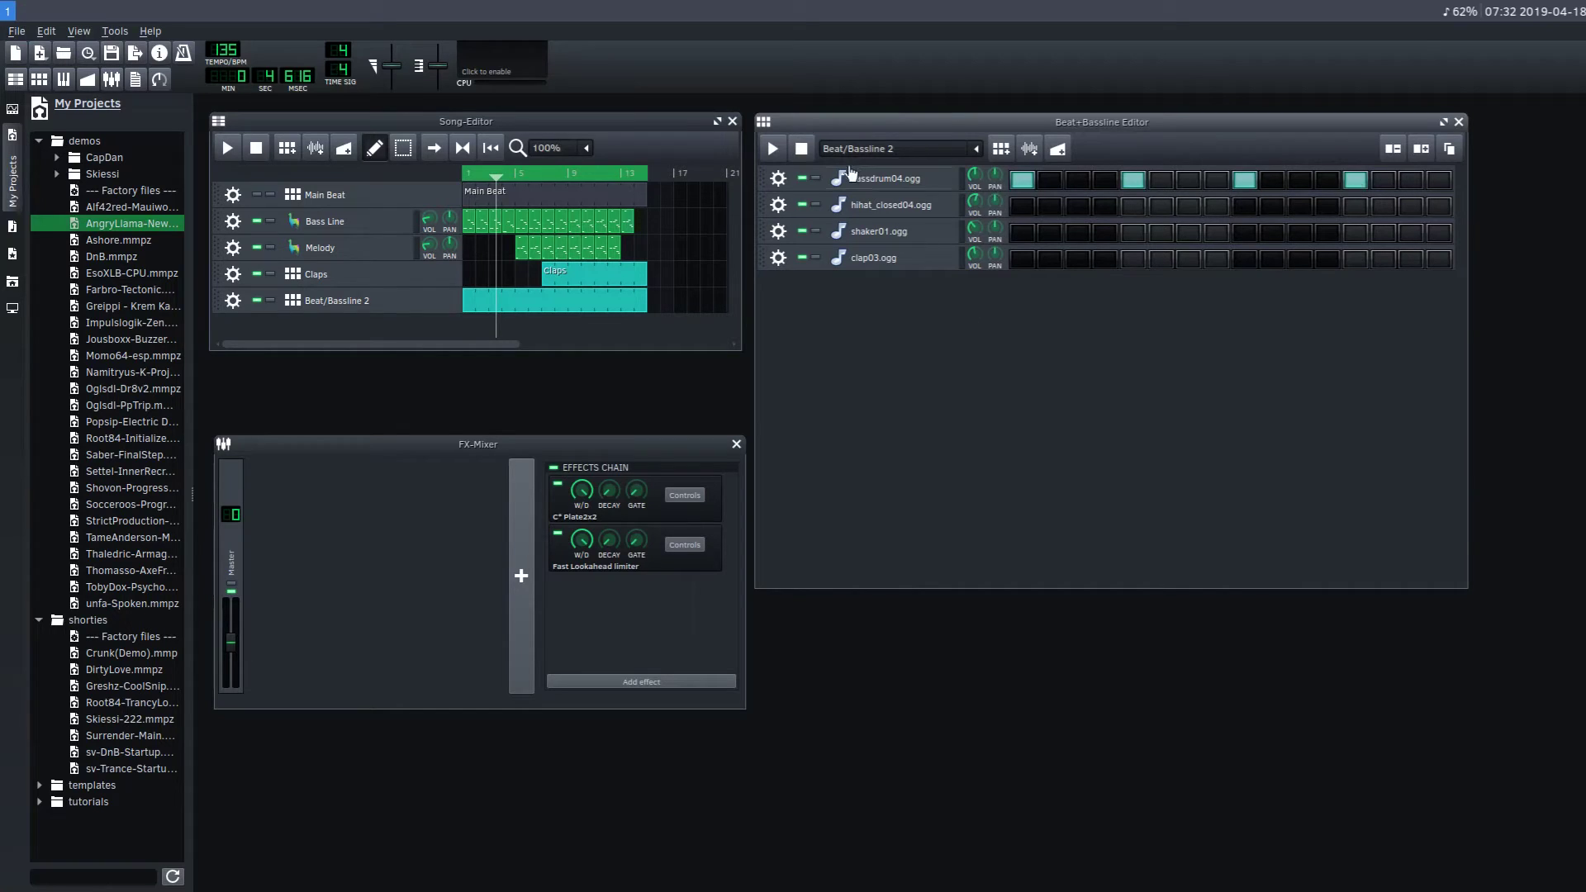
pyautogui.press('space')
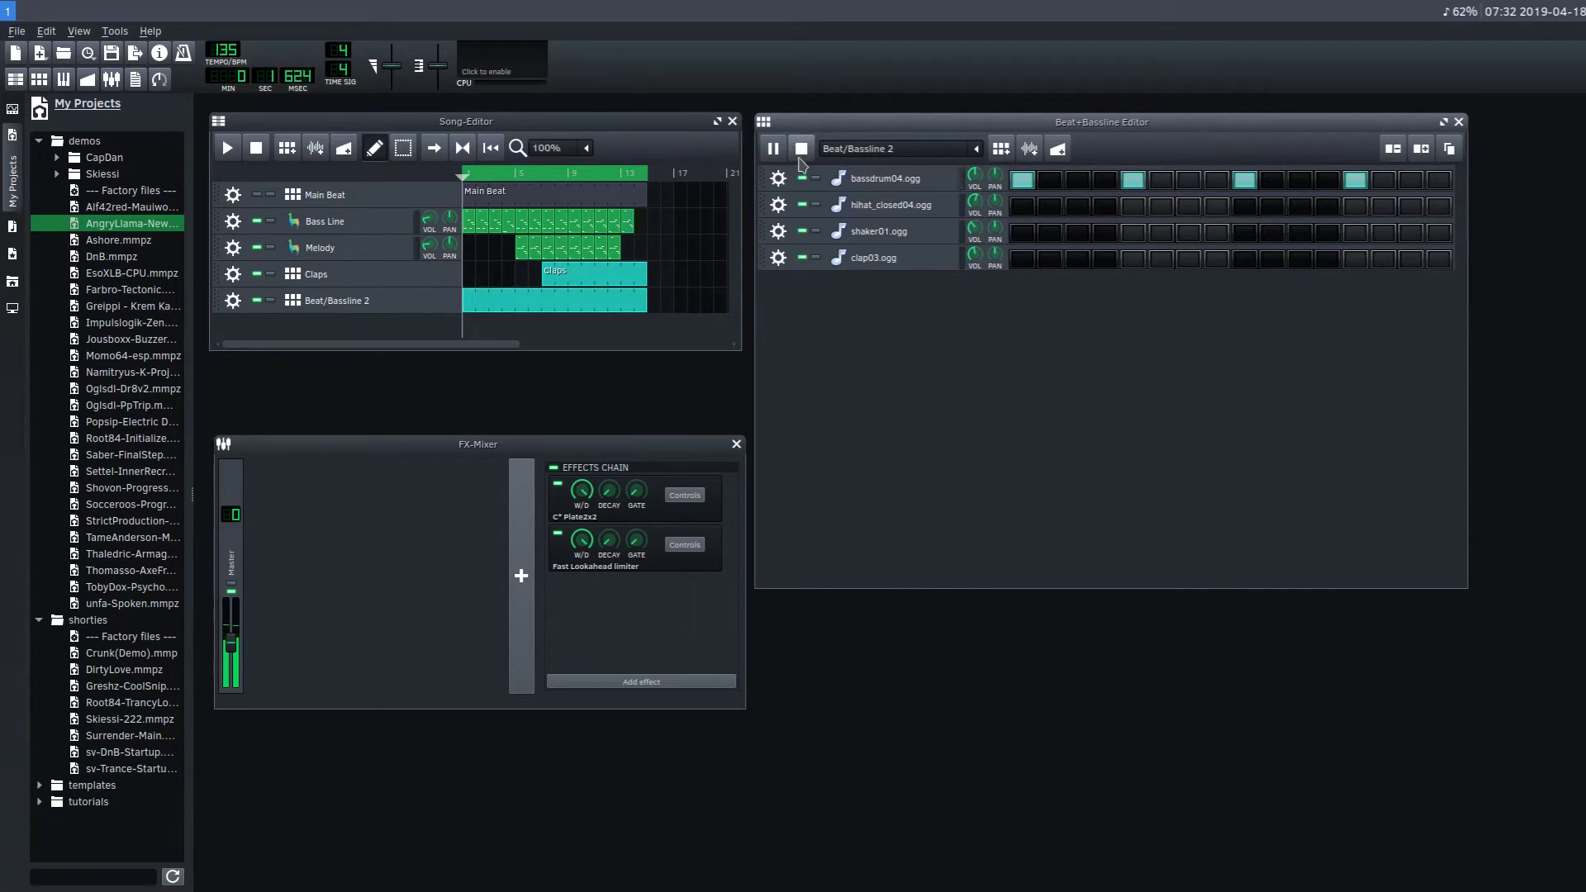
pyautogui.click(801, 150)
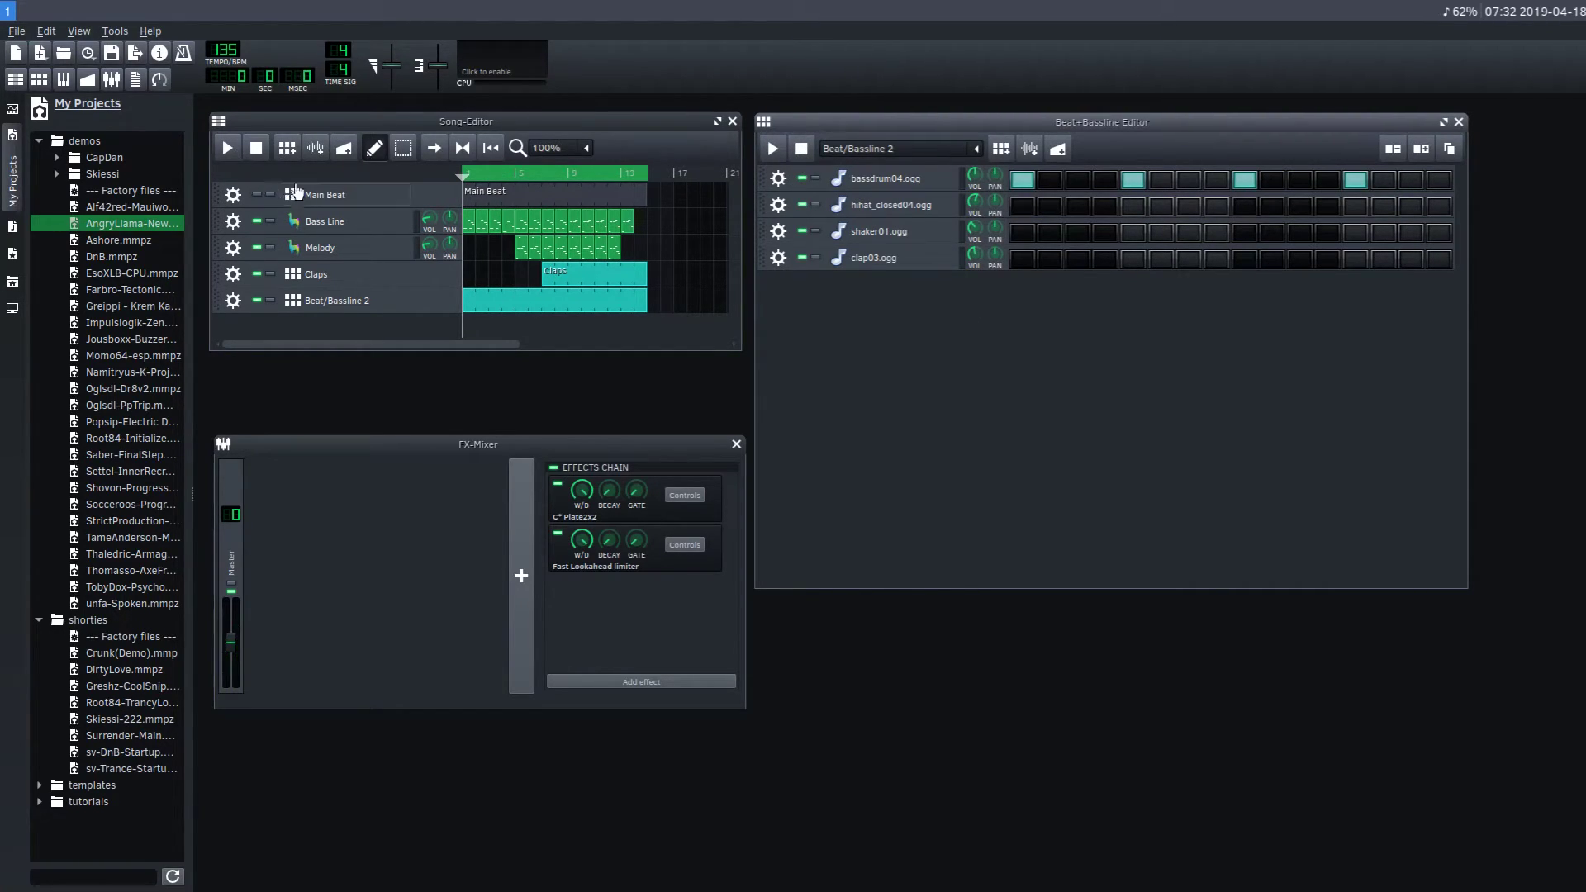
pyautogui.click(227, 148)
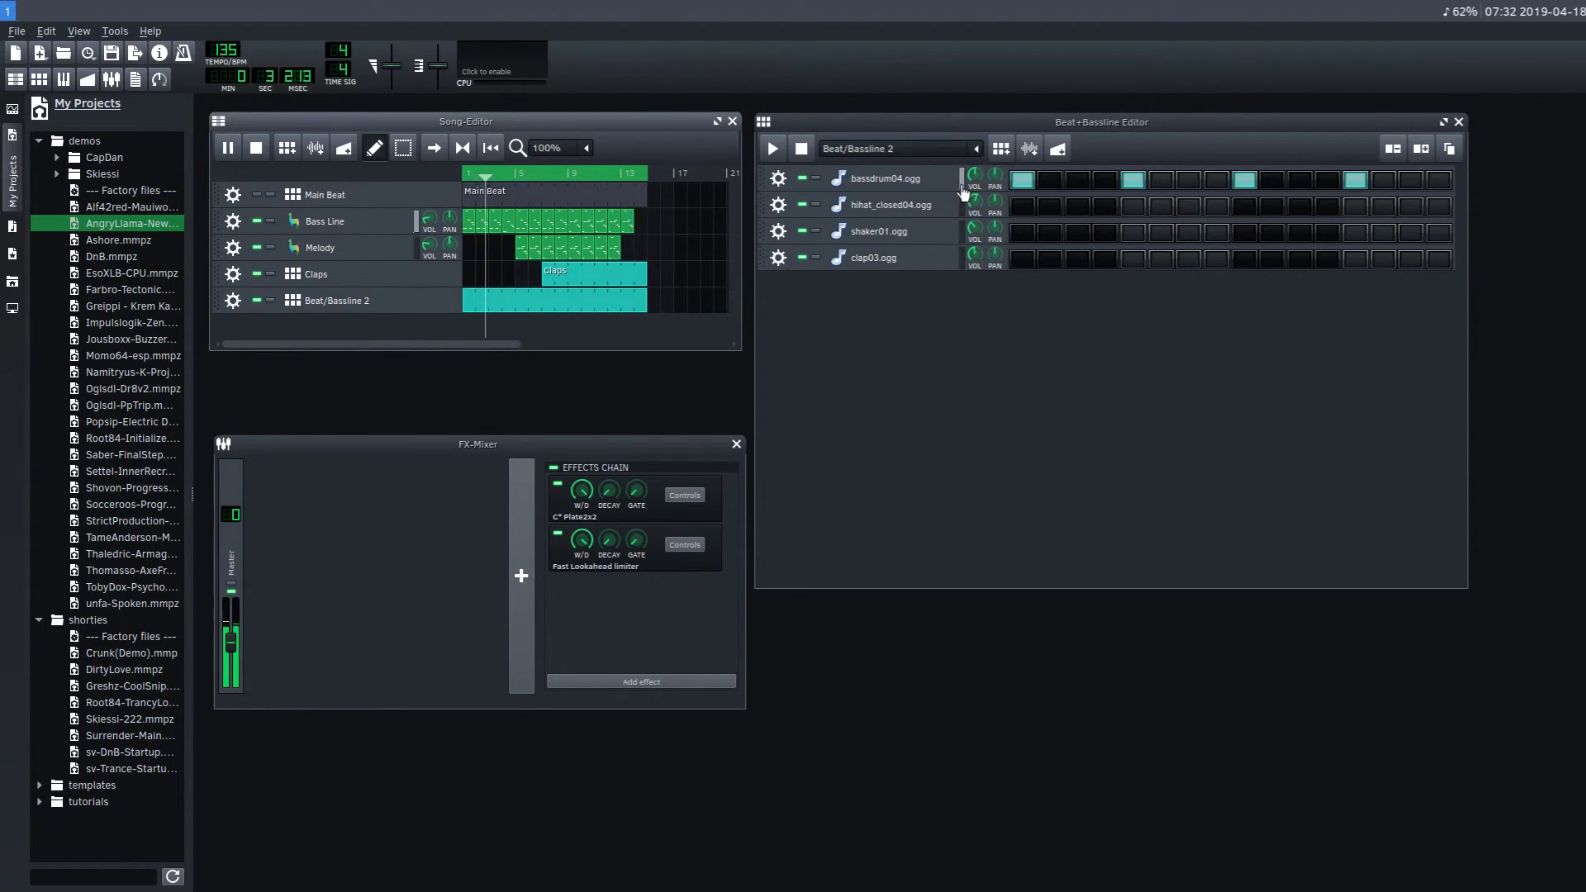
# Mute the Melody track and clear the bass drum and shaker hits back out.
pyautogui.click(1022, 183)
pyautogui.click(1135, 183)
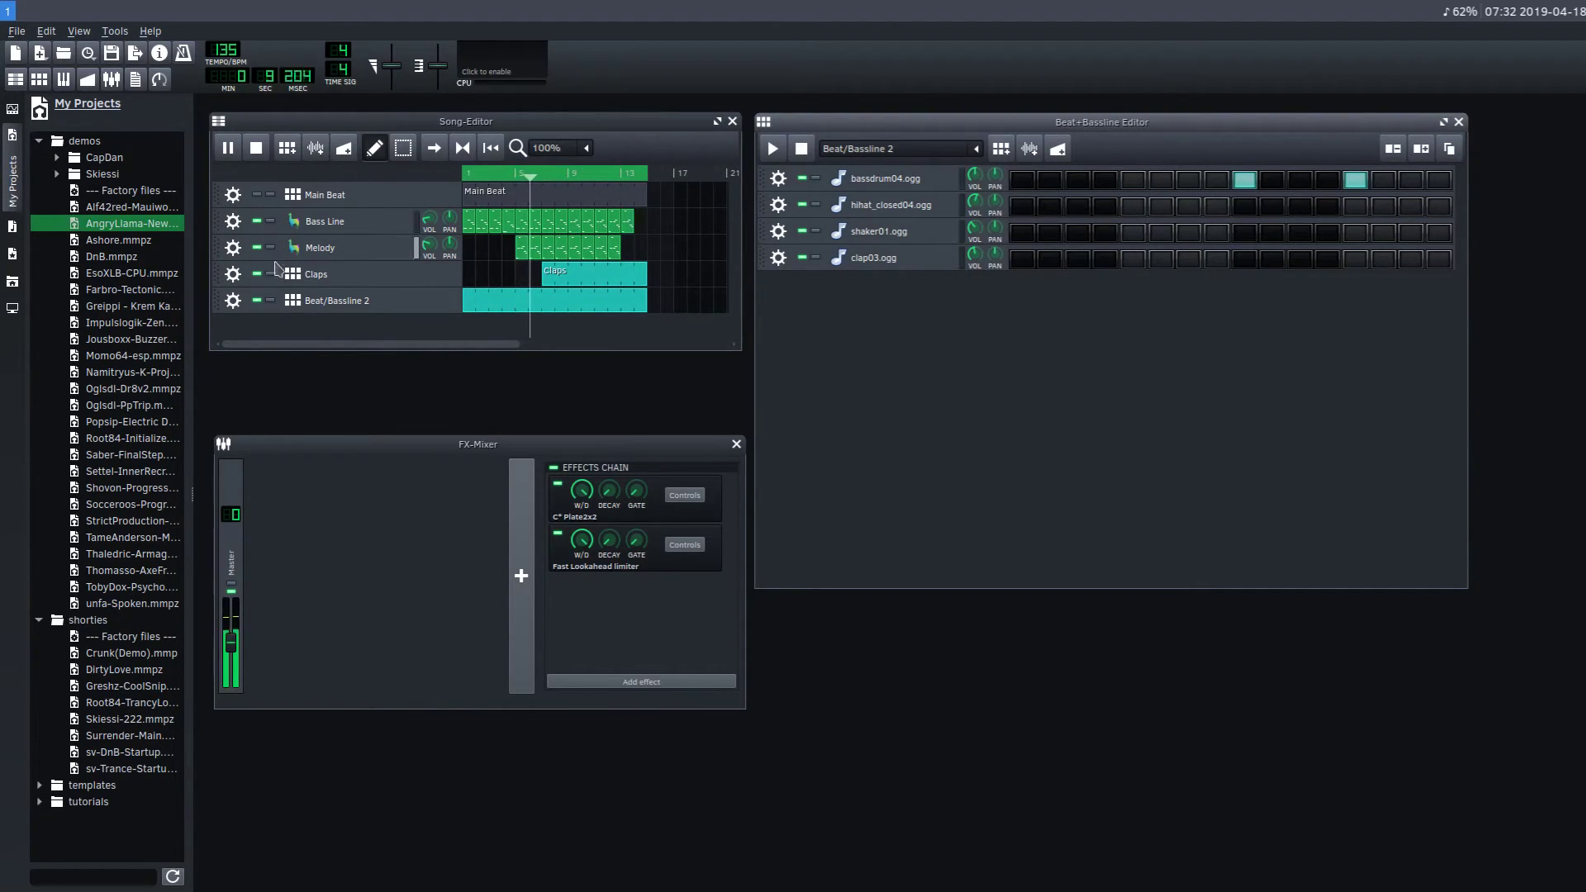
pyautogui.click(257, 247)
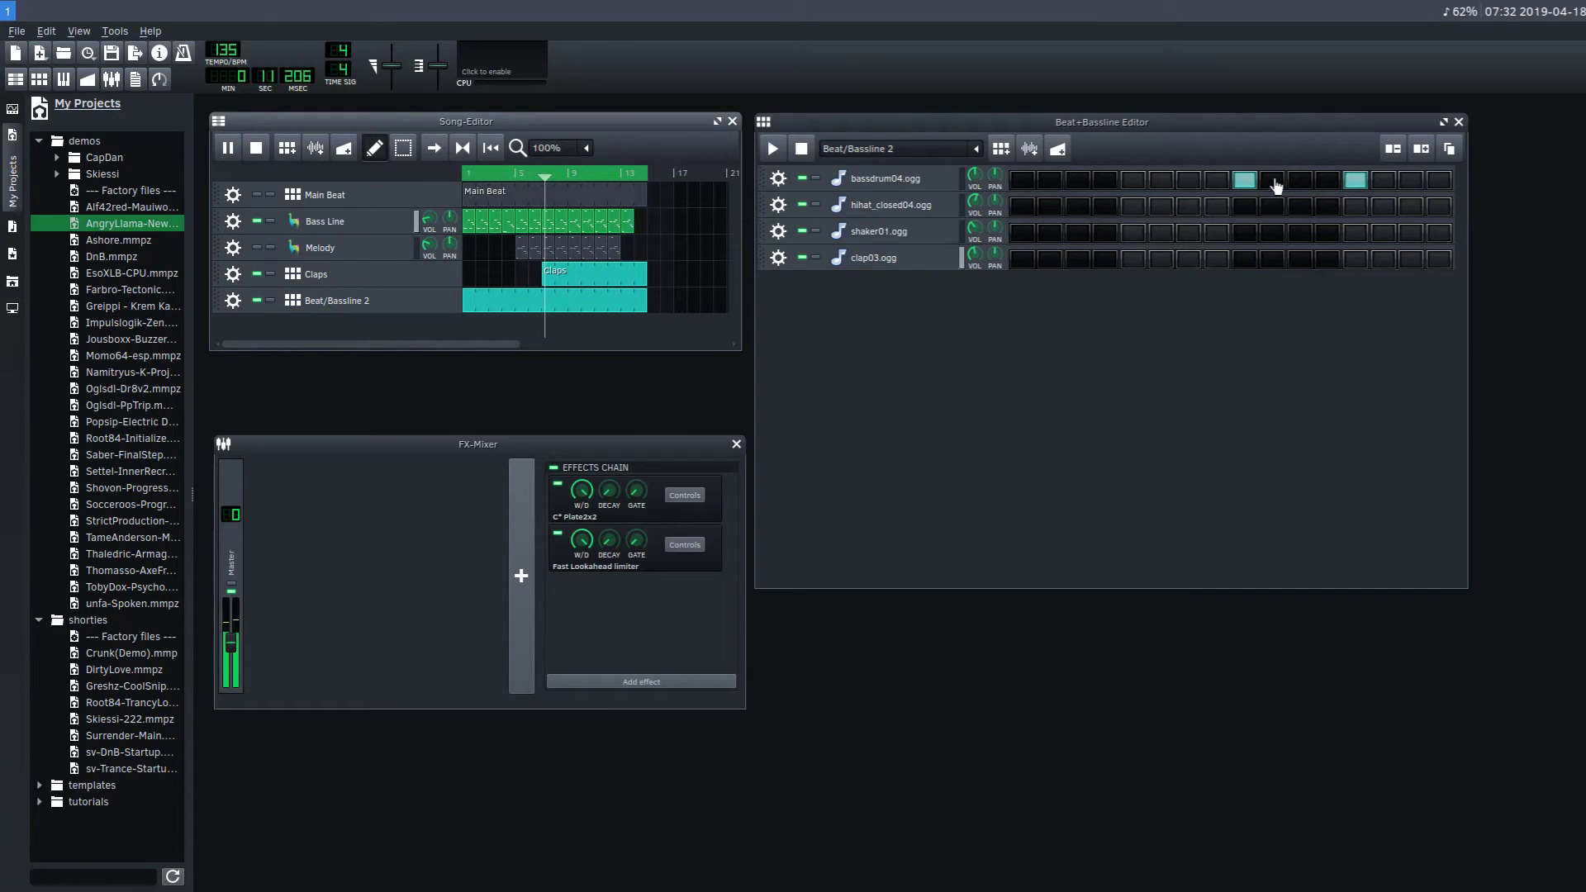
pyautogui.click(1022, 232)
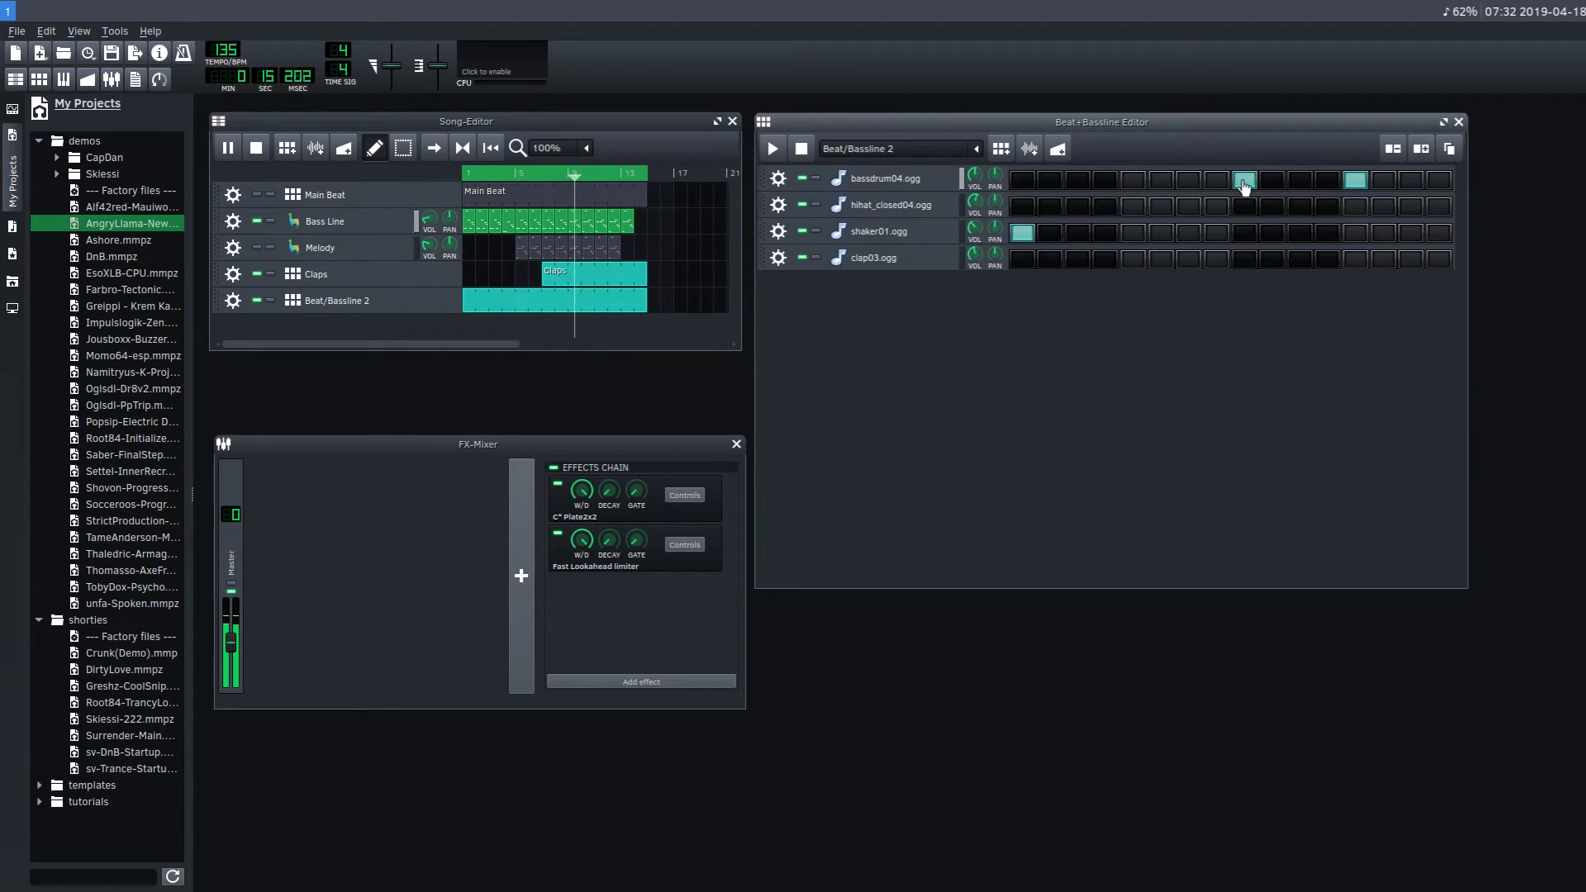
pyautogui.click(1245, 181)
pyautogui.click(1356, 181)
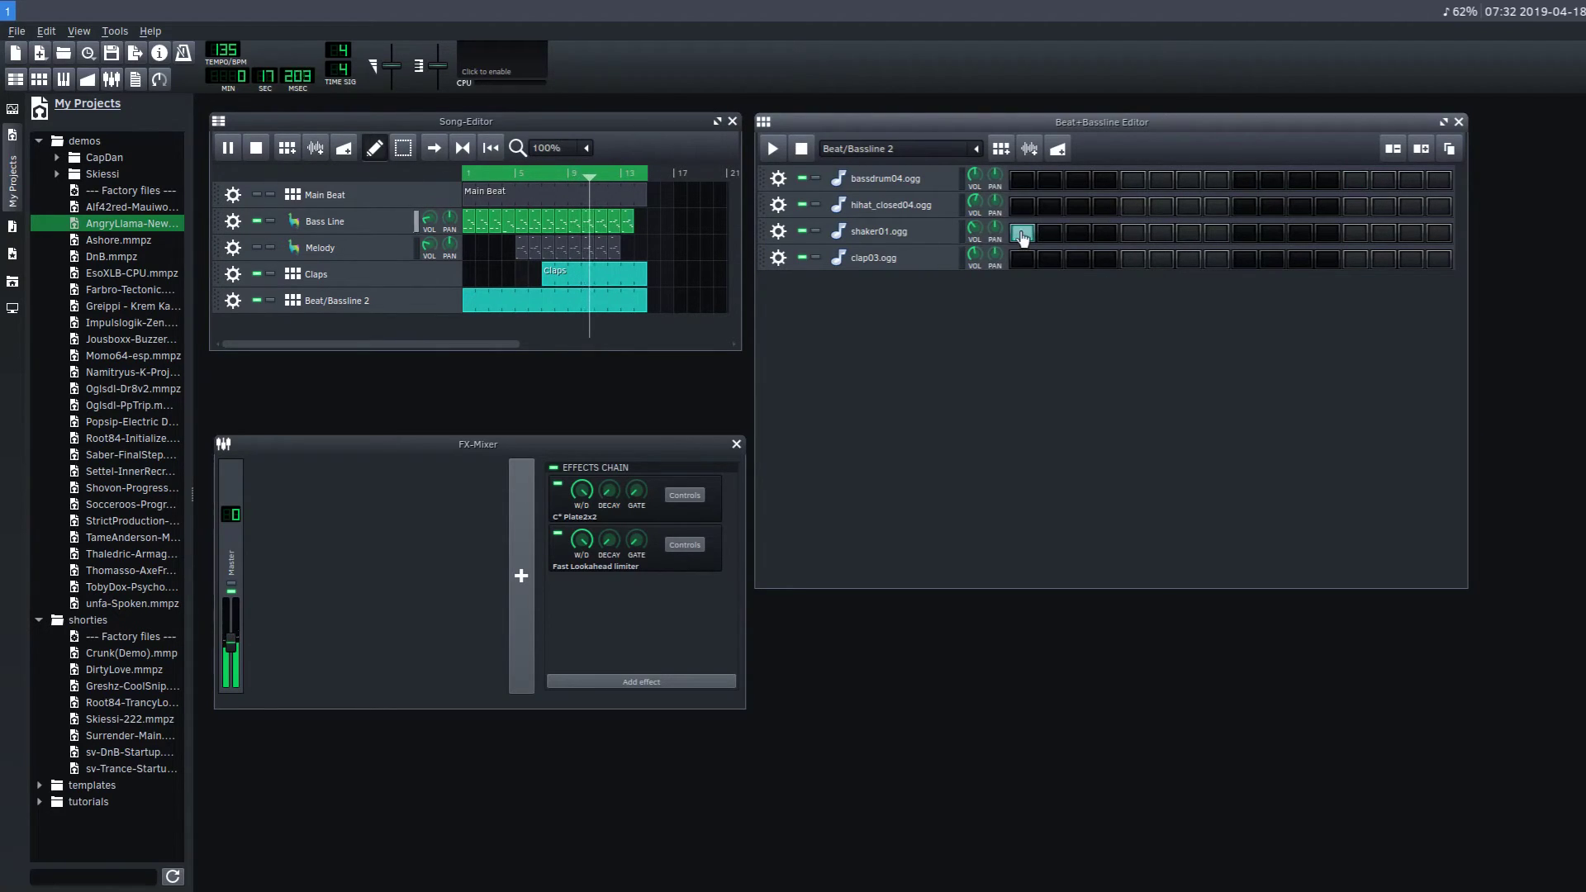
pyautogui.click(1023, 235)
# Switch on bassdrum04 steps 1, 5–8 and 13–16.
pyautogui.click(1356, 181)
pyautogui.click(1386, 181)
pyautogui.click(1439, 181)
pyautogui.click(1411, 181)
pyautogui.click(1132, 181)
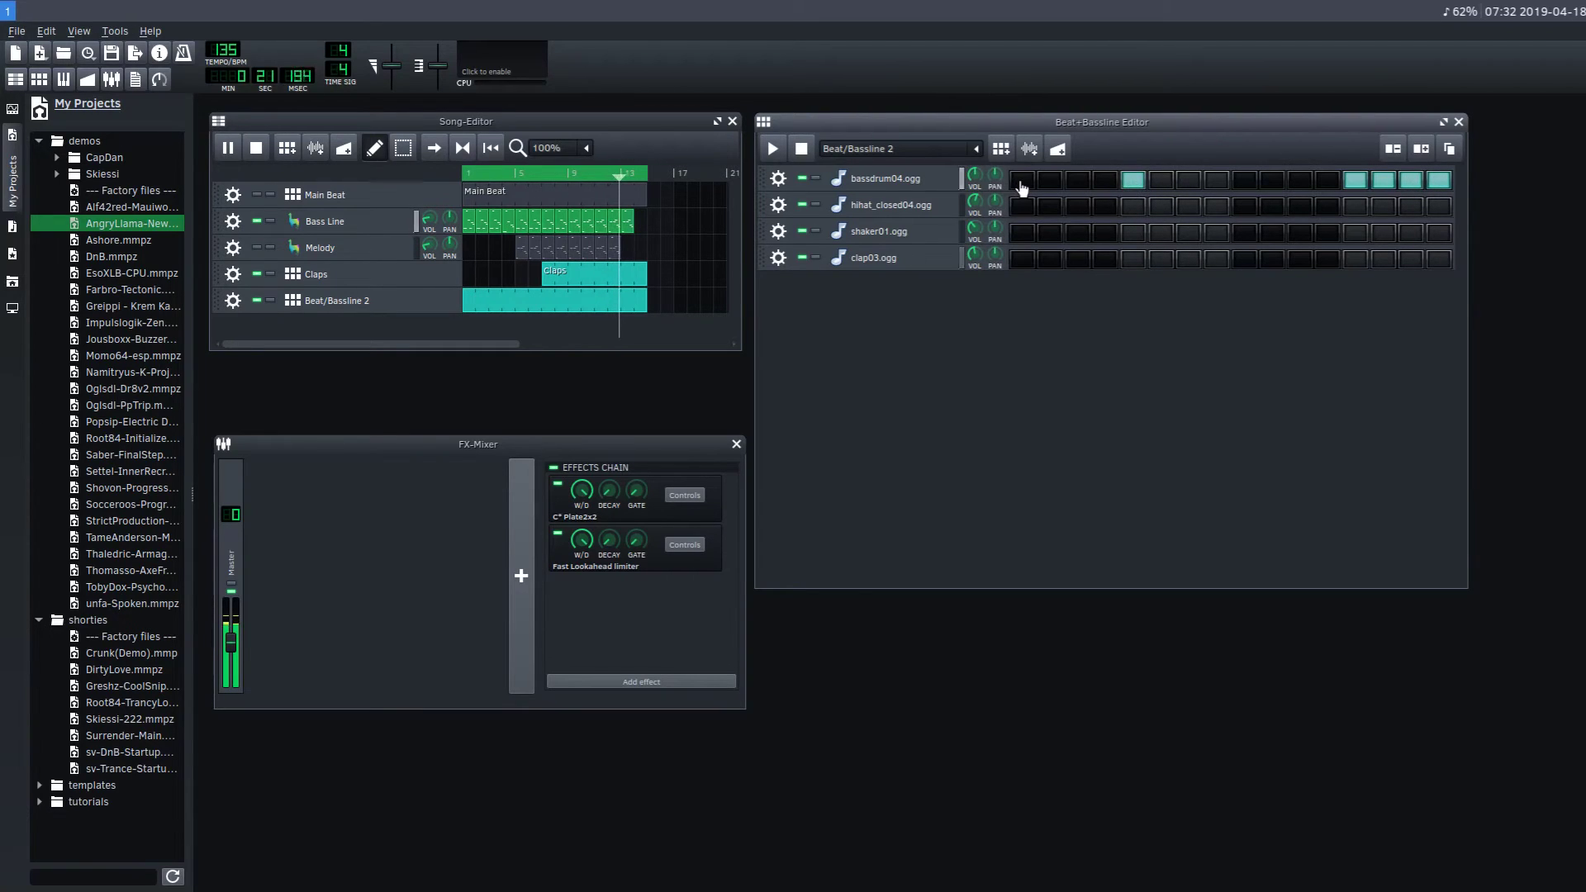
pyautogui.click(1023, 181)
pyautogui.click(1161, 181)
pyautogui.click(1189, 181)
pyautogui.click(1217, 181)
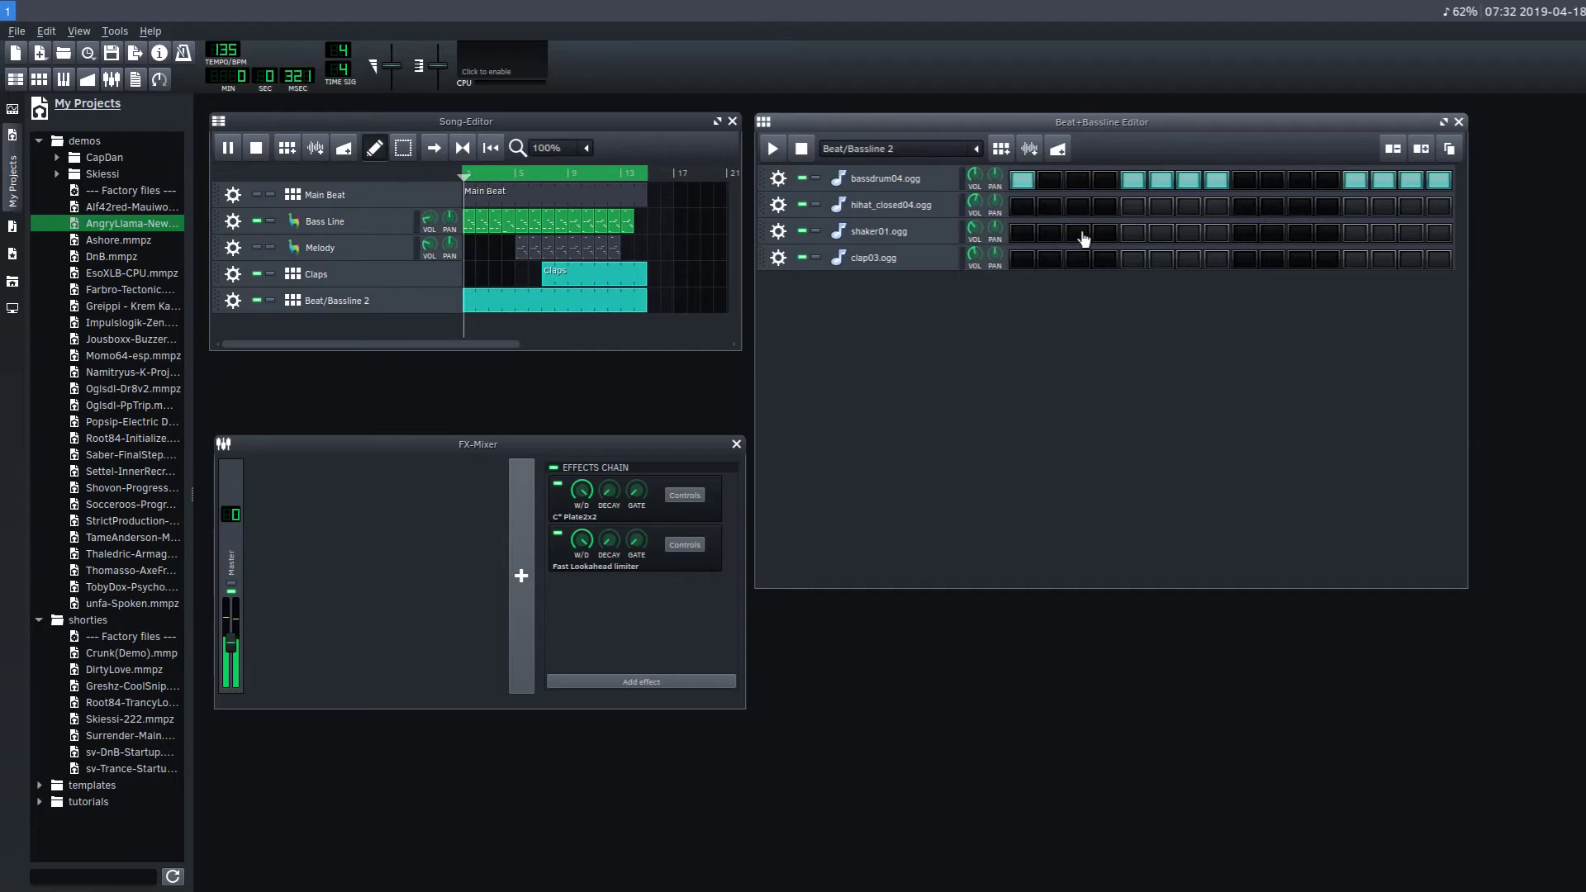
# Shift the early bass drum hits onto odd steps 1, 3, 5 and 7.
pyautogui.click(1137, 183)
pyautogui.click(1189, 181)
pyautogui.click(1077, 181)
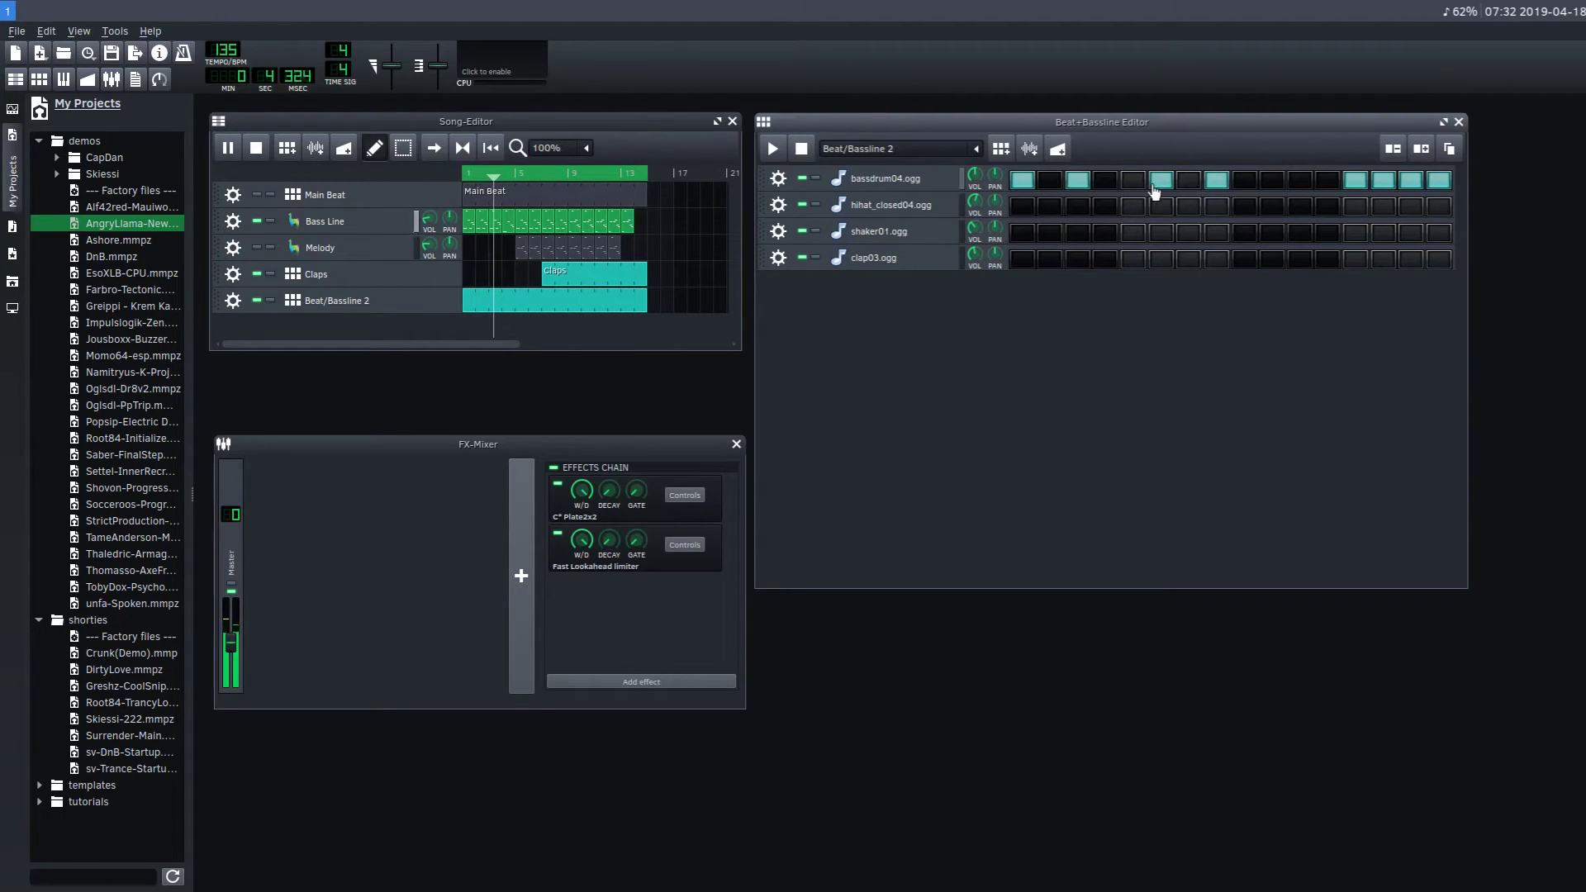
pyautogui.click(1134, 181)
pyautogui.click(1161, 182)
pyautogui.click(1189, 181)
pyautogui.click(1216, 181)
# Add bass drum steps 9, 11 and 14–16; set Bass Line volume ~18.8% and master 48%.
pyautogui.click(1244, 181)
pyautogui.click(1299, 181)
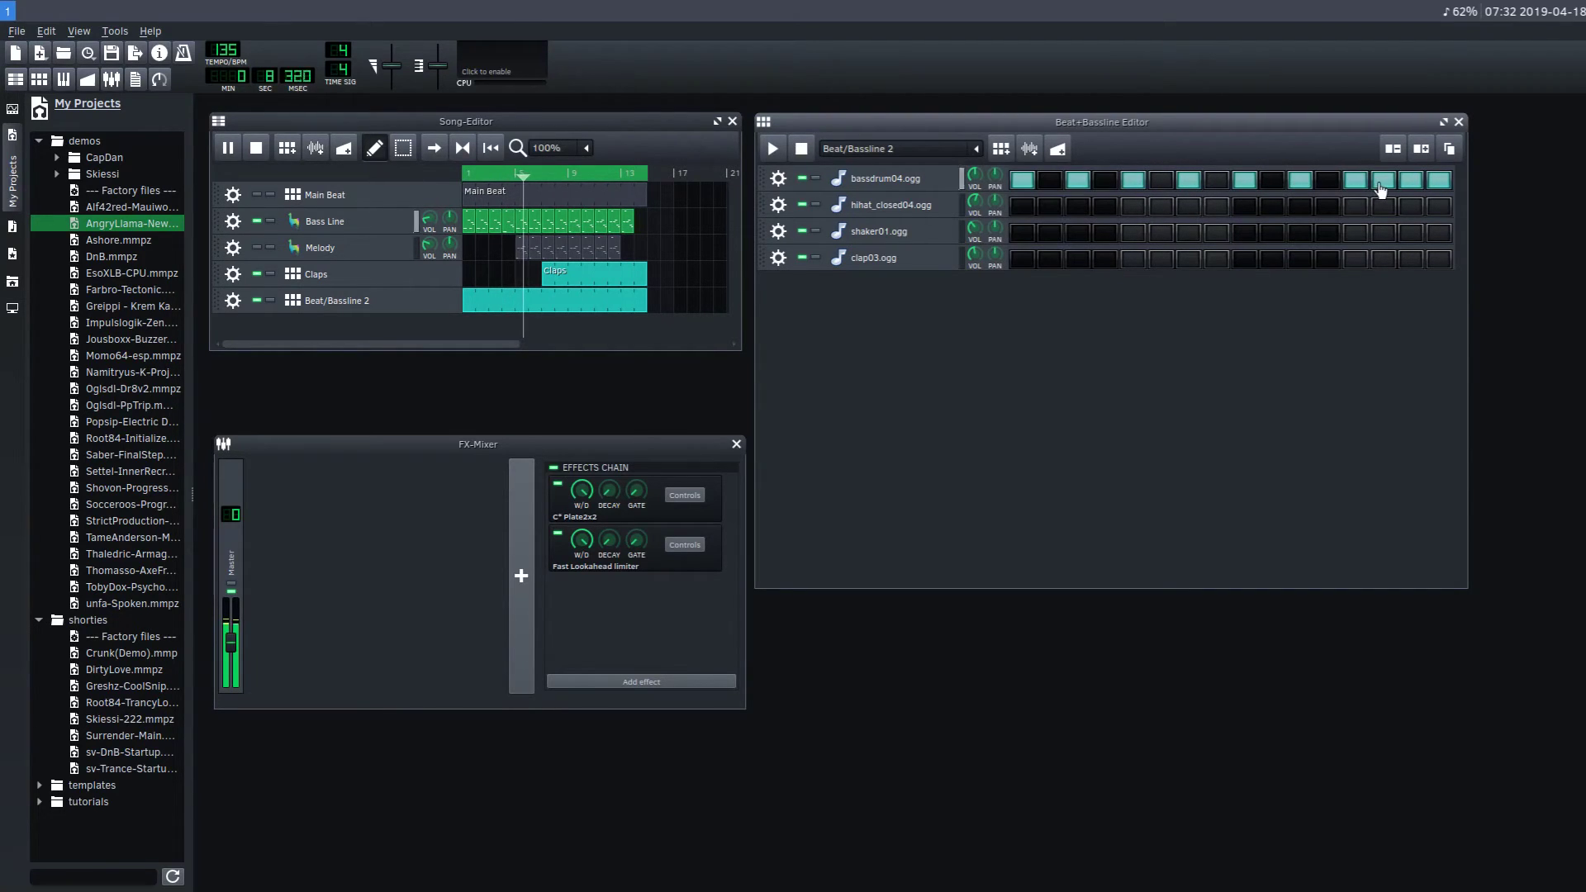
pyautogui.click(1383, 183)
pyautogui.click(1439, 184)
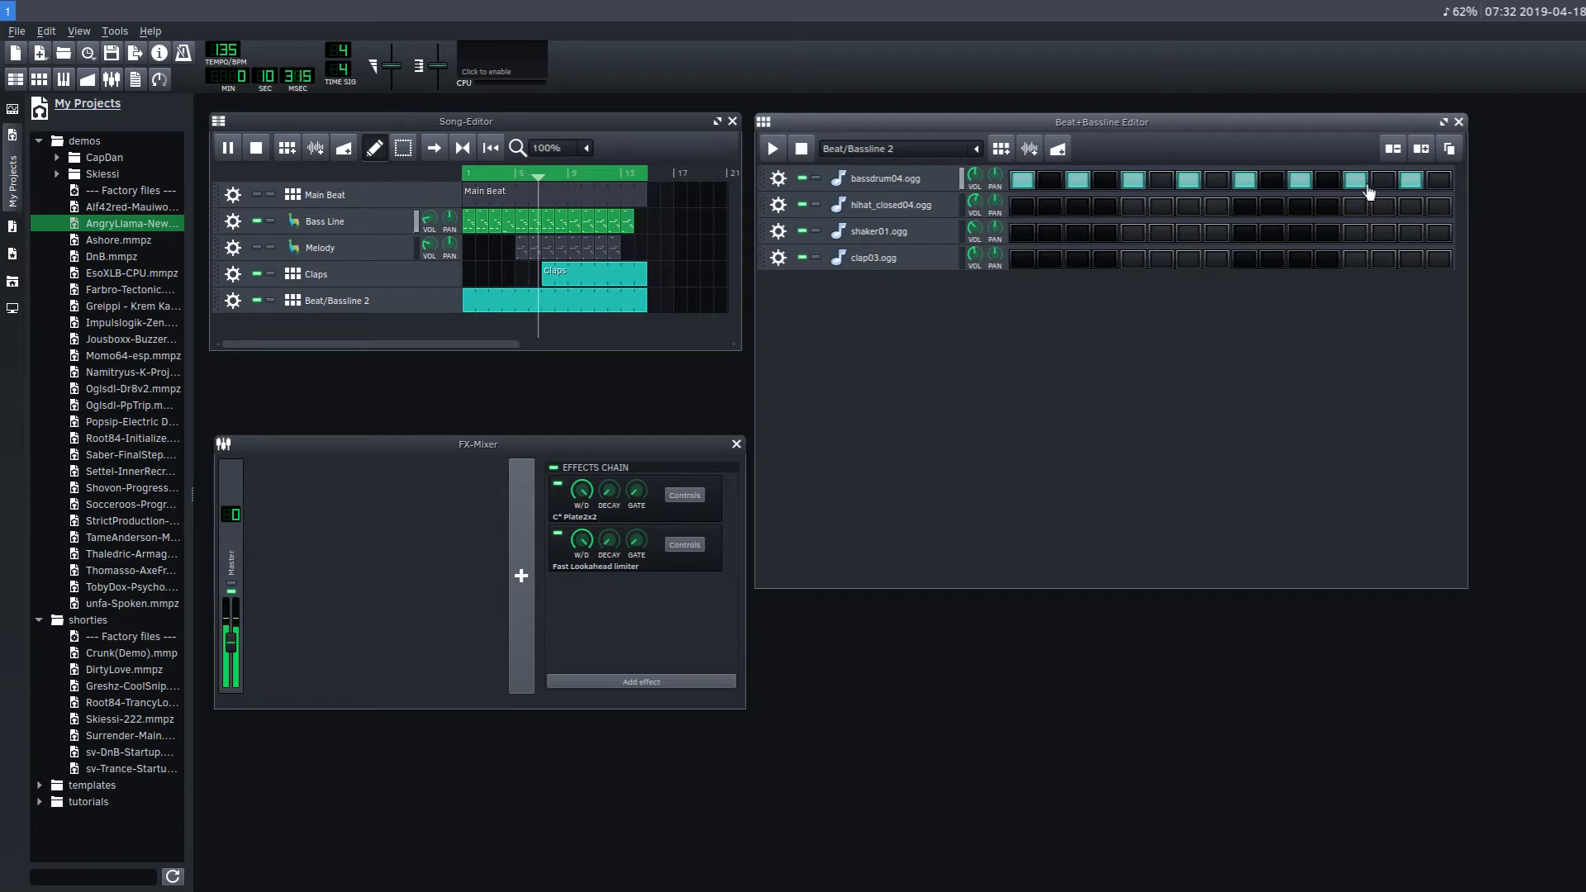
pyautogui.click(1438, 181)
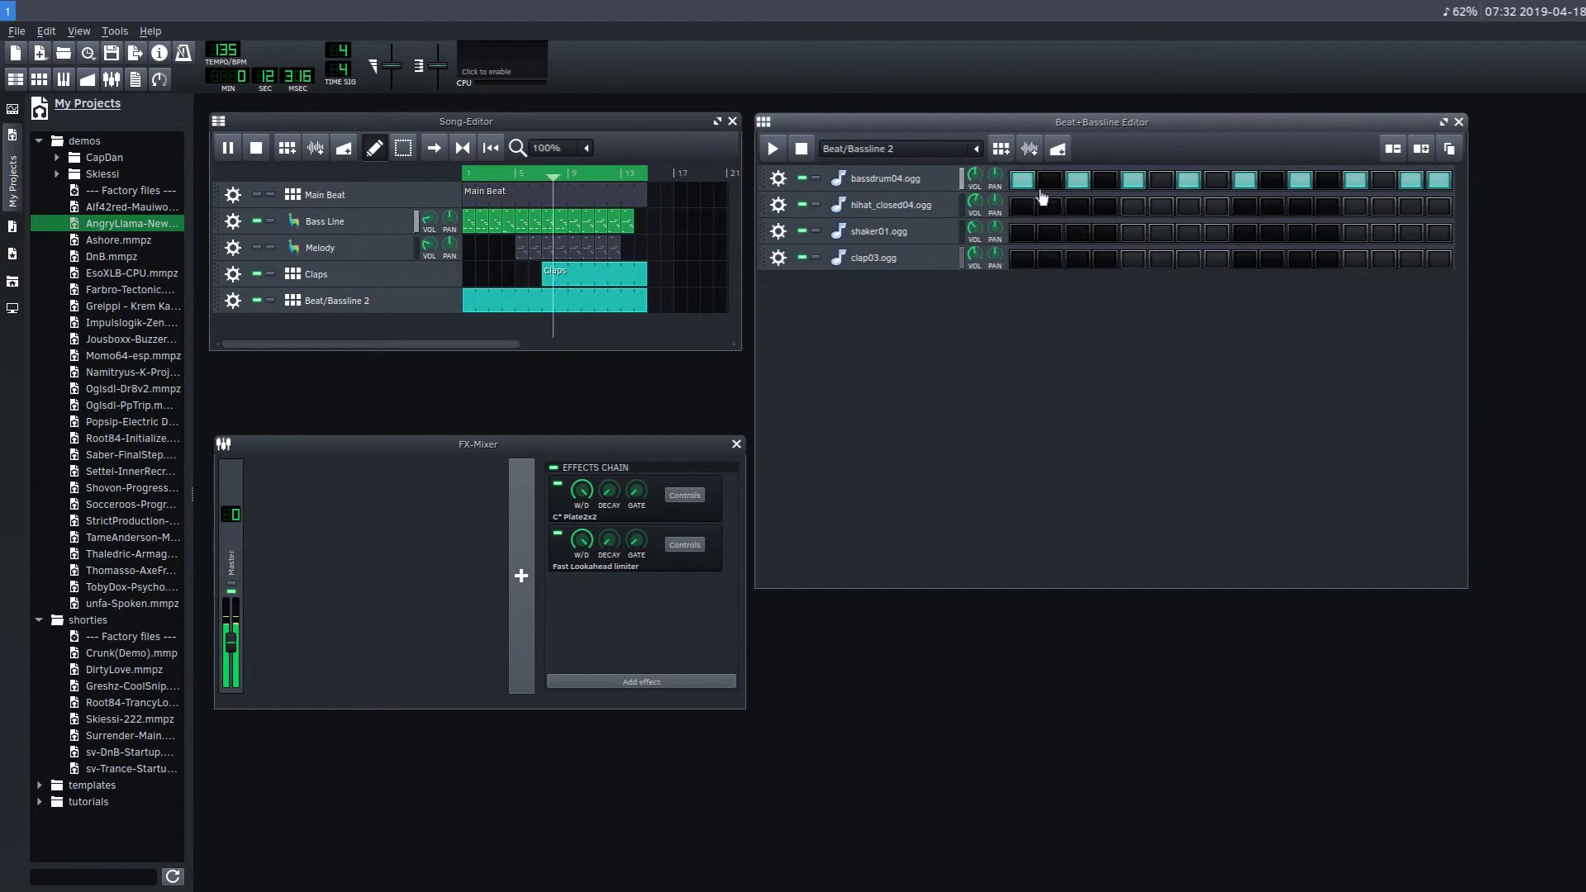
pyautogui.click(1383, 181)
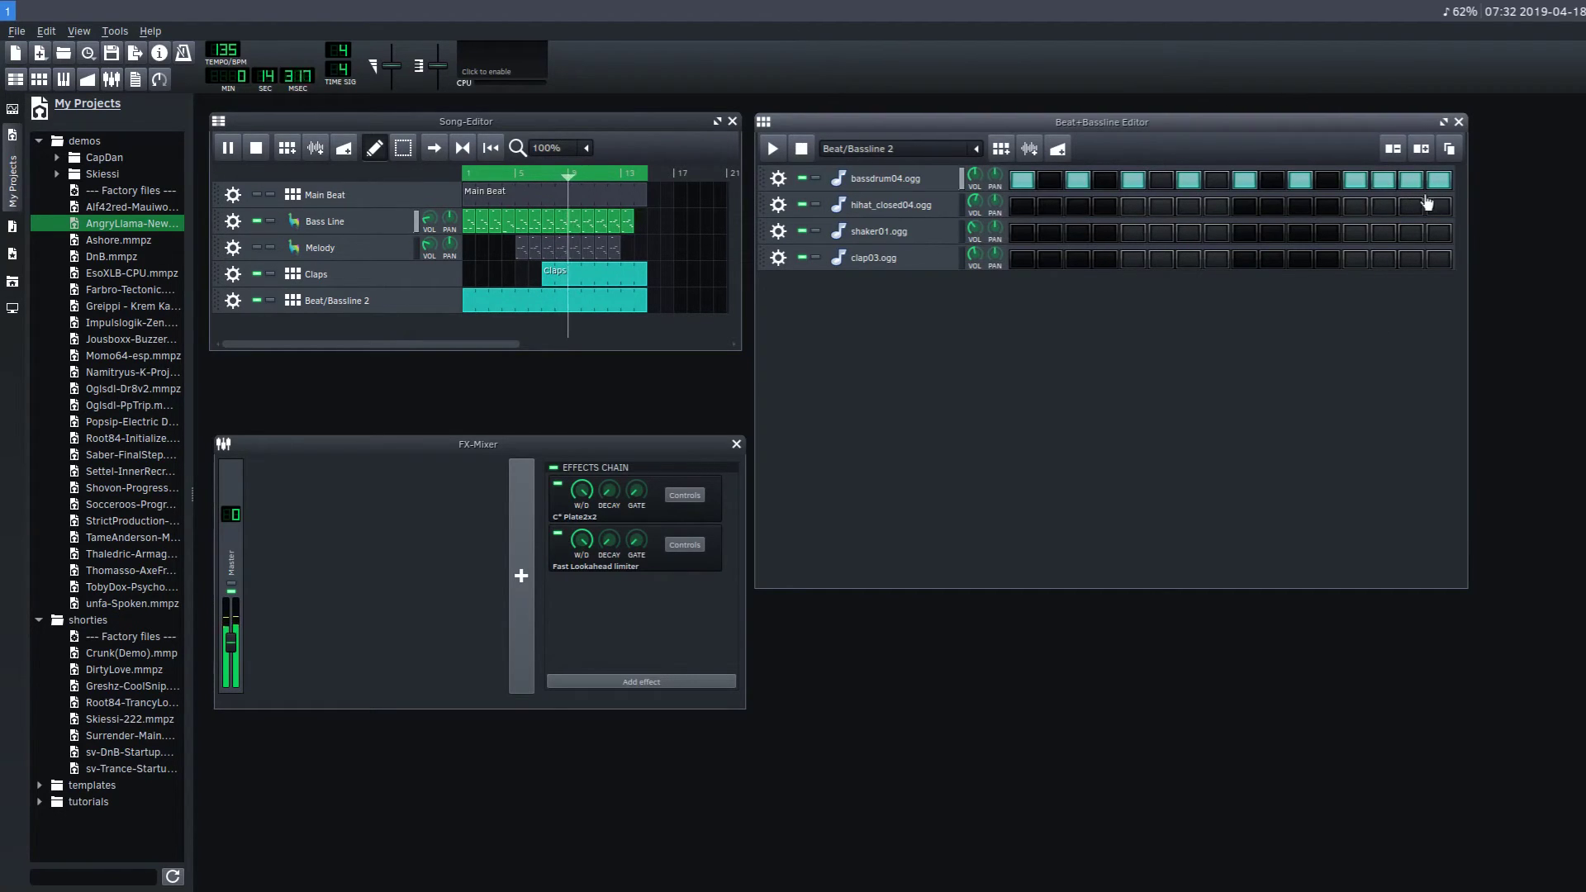
pyautogui.click(1356, 181)
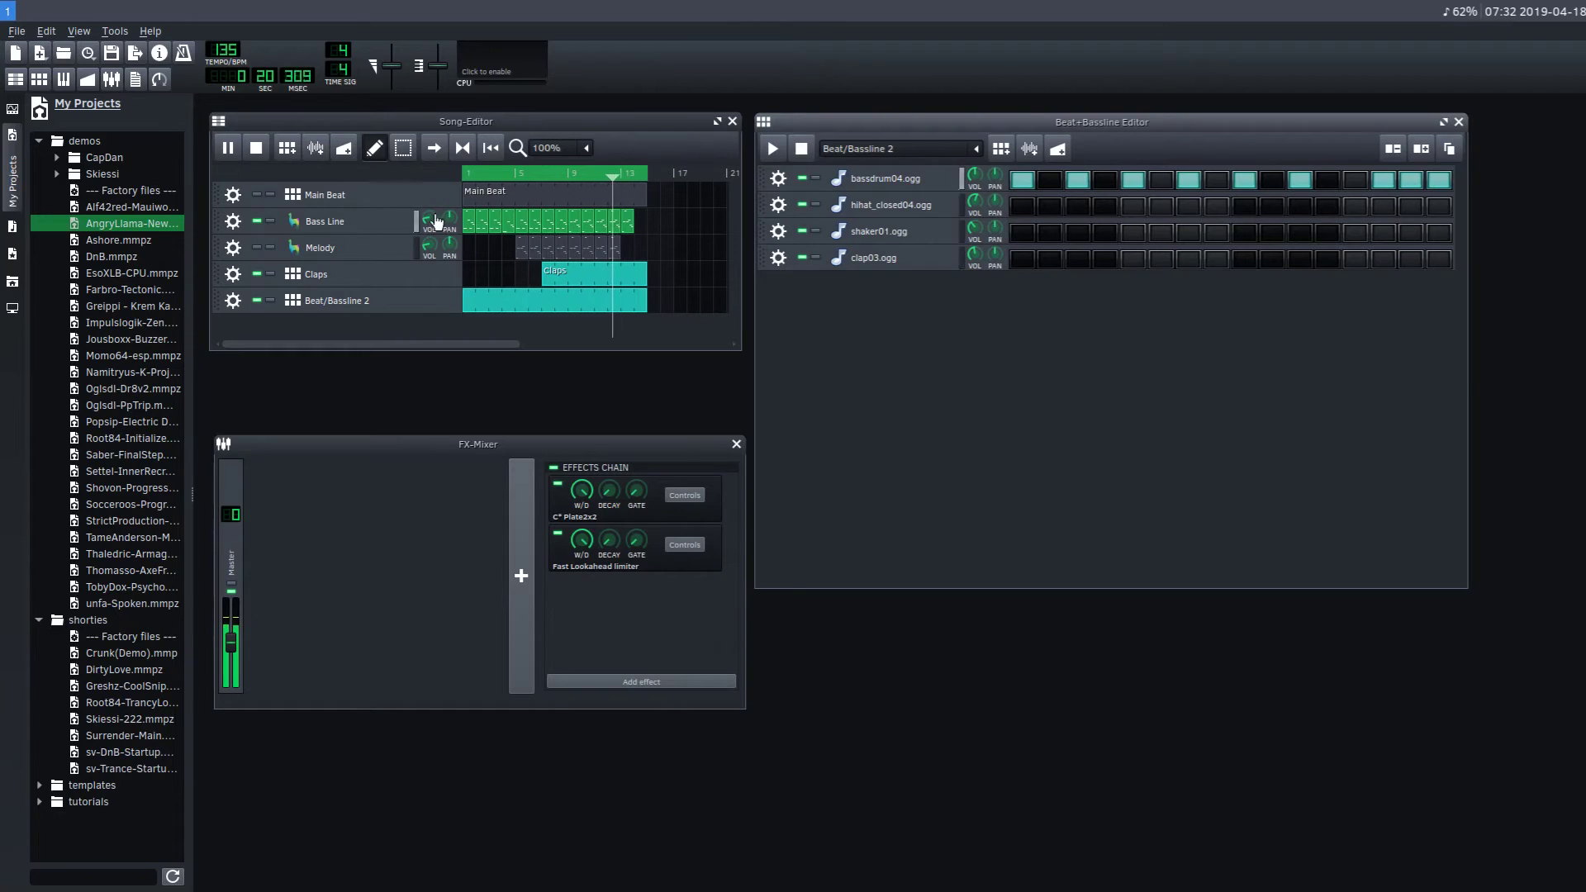
pyautogui.moveTo(436, 221); pyautogui.dragTo(435, 238)
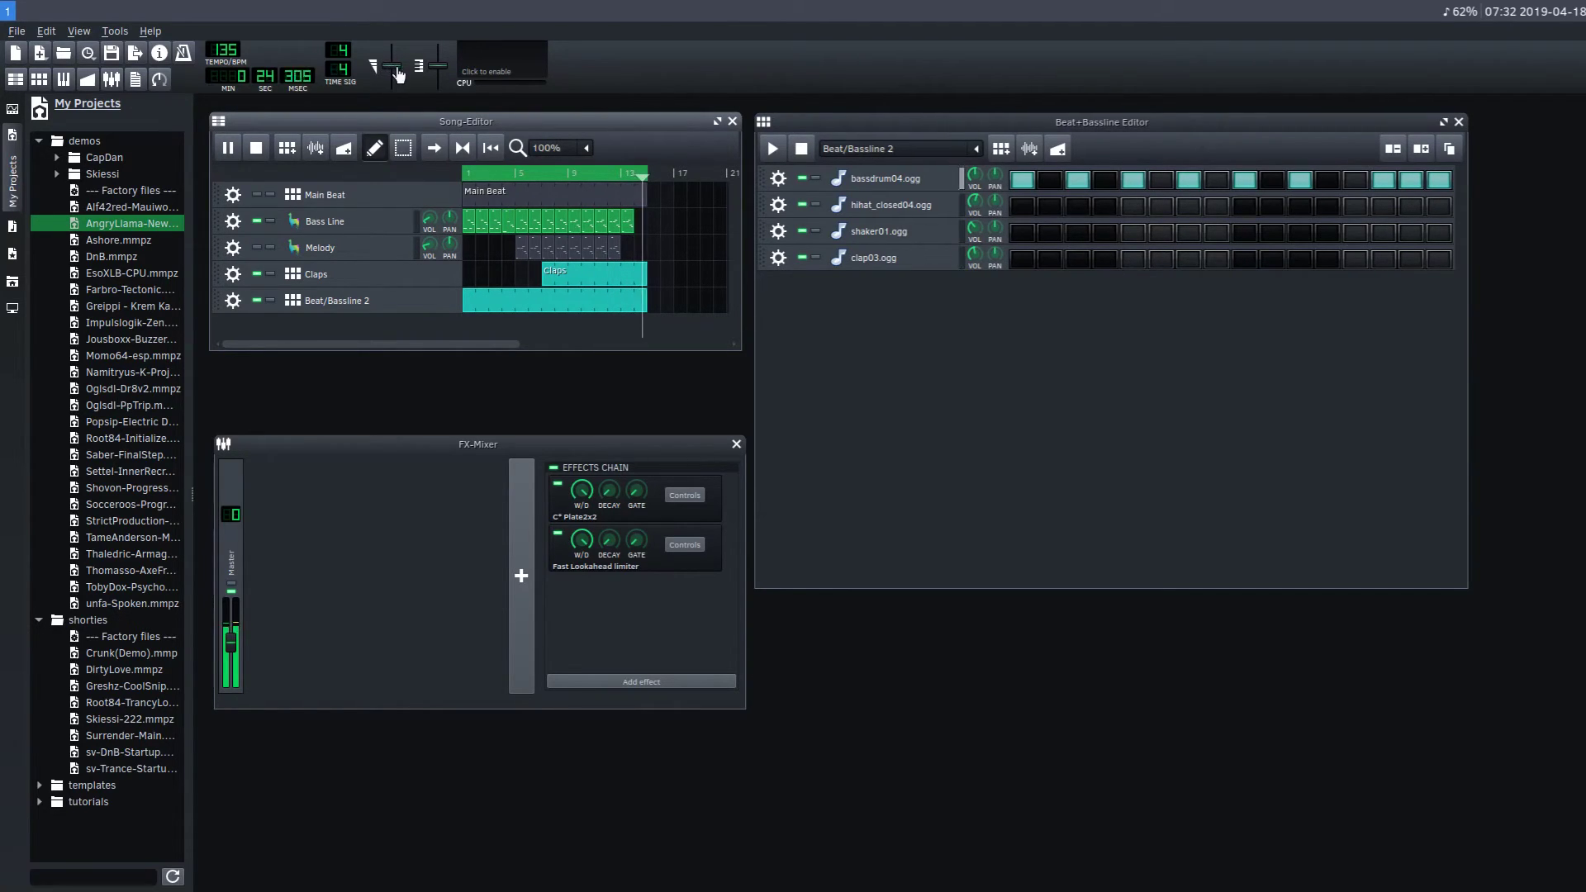
pyautogui.moveTo(399, 74); pyautogui.dragTo(397, 84)
# Stop playback and clear every lit step in the bassdrum04 row.
pyautogui.click(802, 148)
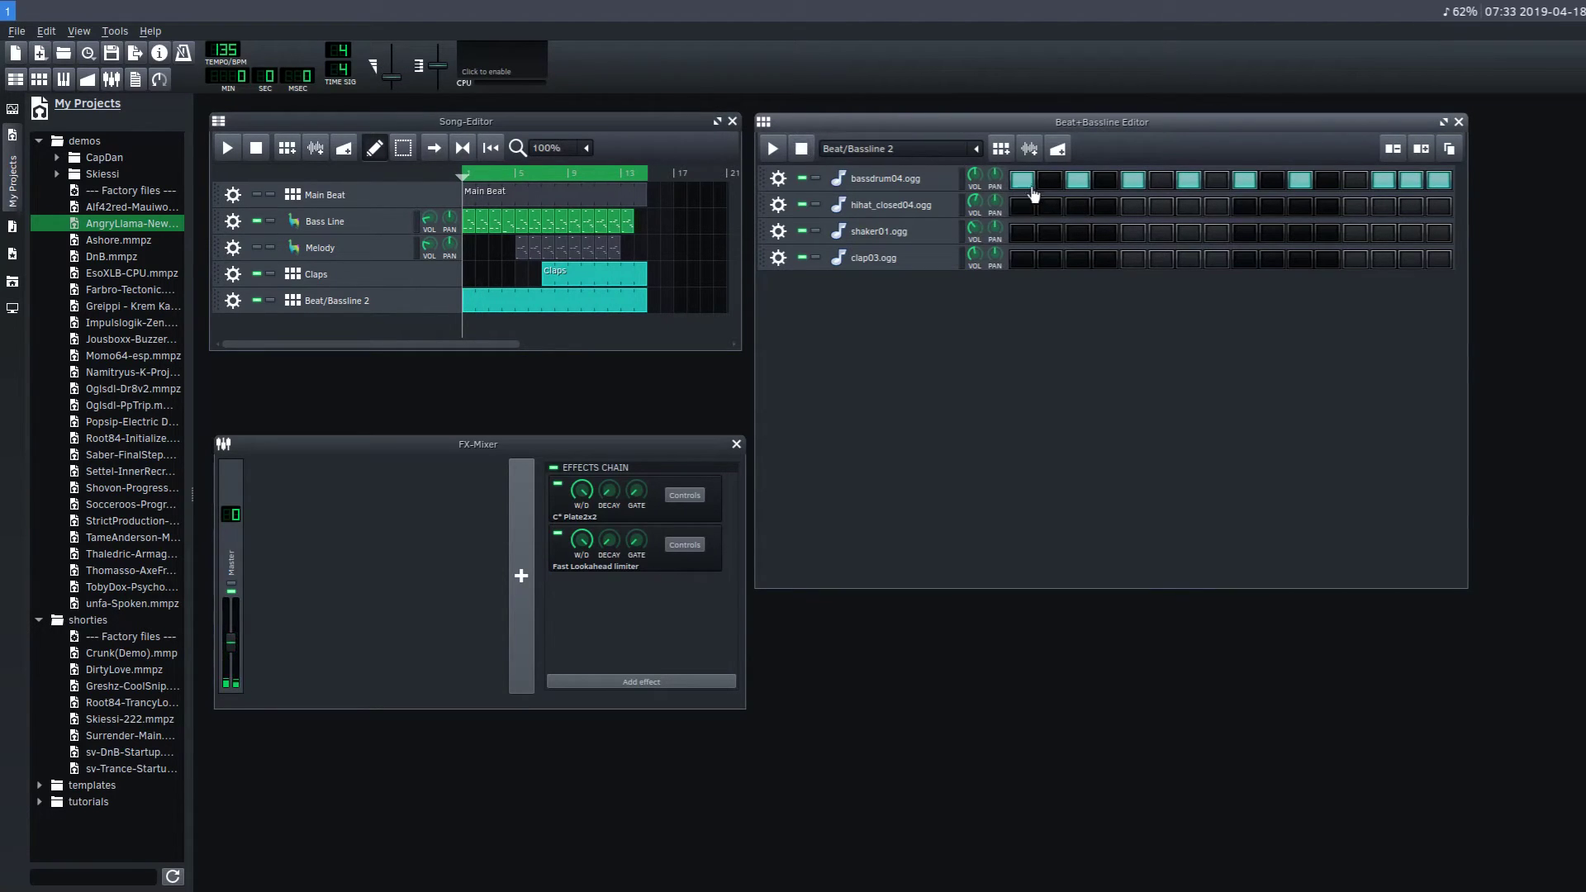
pyautogui.click(1029, 186)
pyautogui.click(1082, 186)
pyautogui.click(1132, 185)
pyautogui.click(1186, 186)
pyautogui.click(1301, 180)
pyautogui.click(1382, 181)
pyautogui.click(1409, 181)
pyautogui.click(1432, 181)
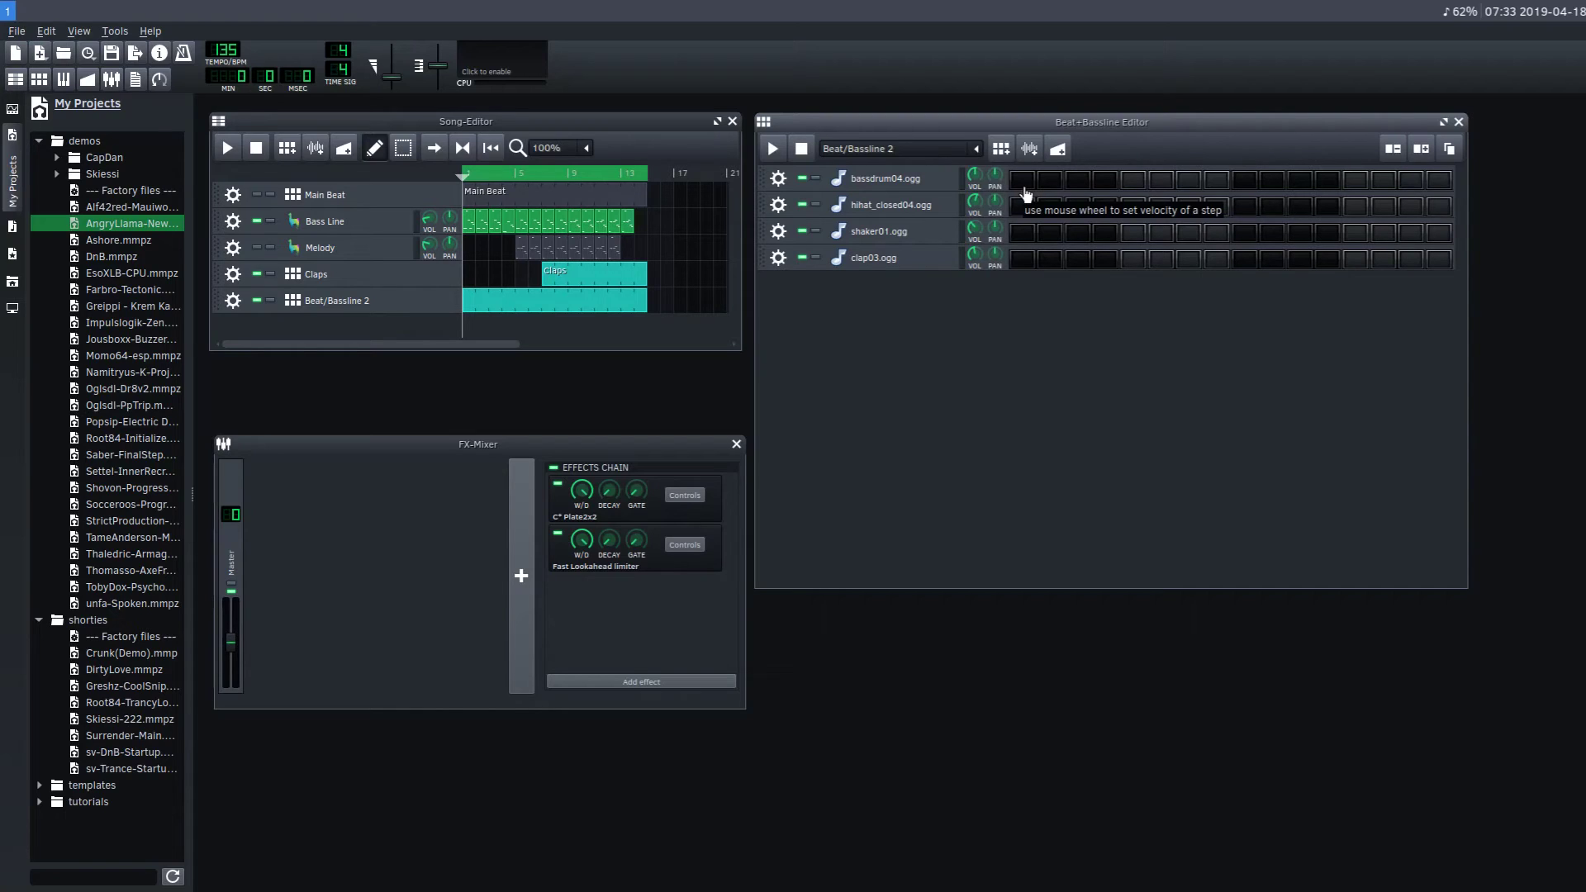
# Place bass drum hits on steps 1 and 9 and a clap on step 13.
pyautogui.moveTo(996, 128); pyautogui.dragTo(1013, 124)
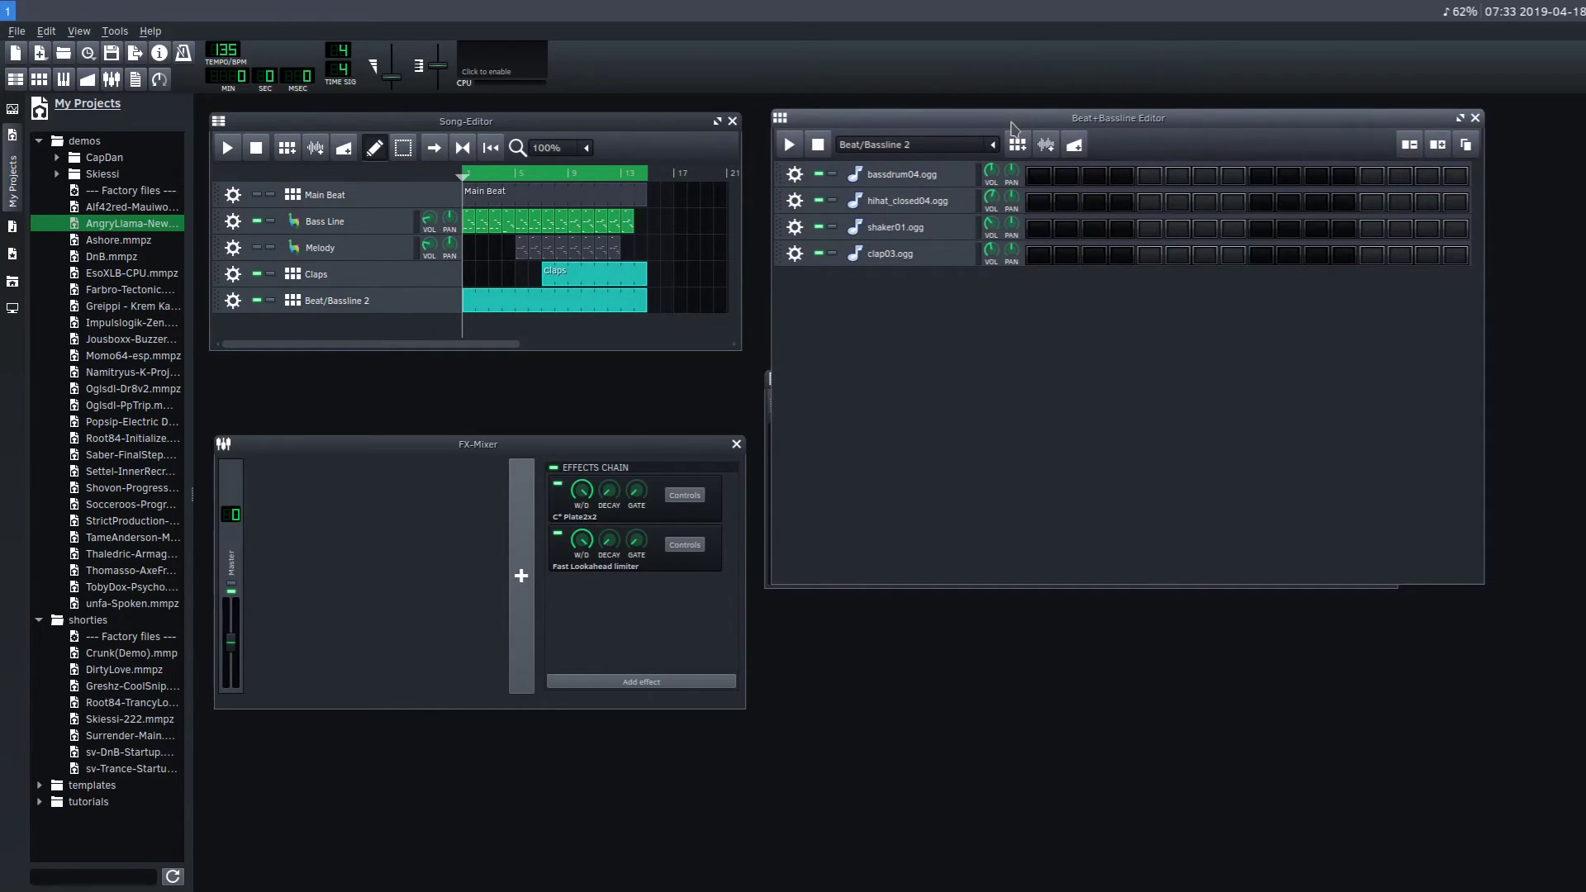
pyautogui.click(1038, 178)
pyautogui.click(1152, 180)
pyautogui.click(1263, 178)
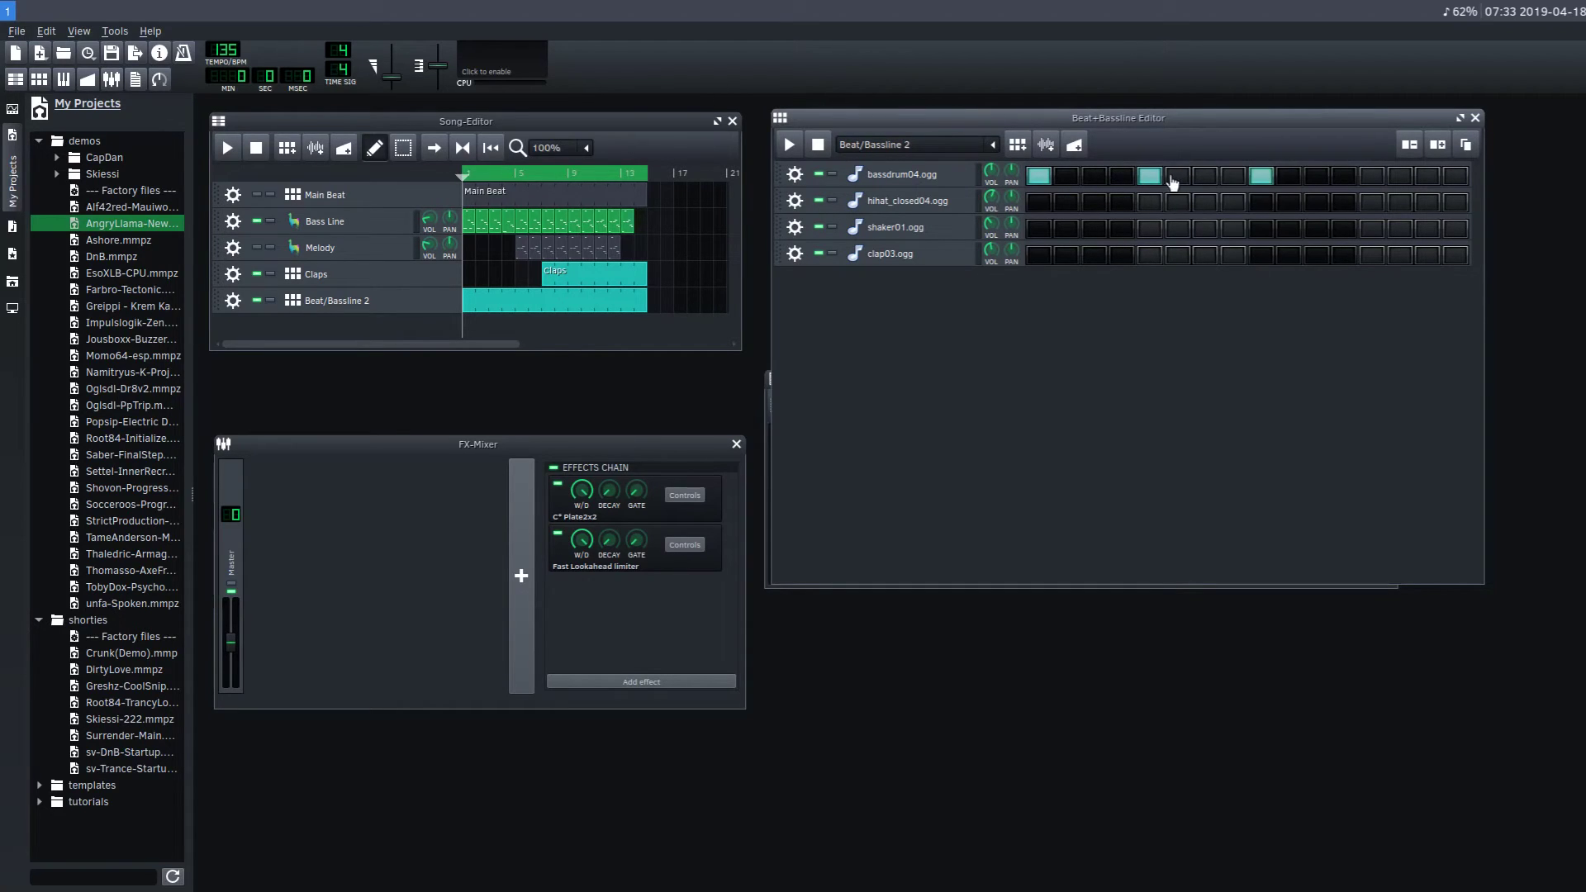
pyautogui.click(1150, 176)
pyautogui.click(1373, 256)
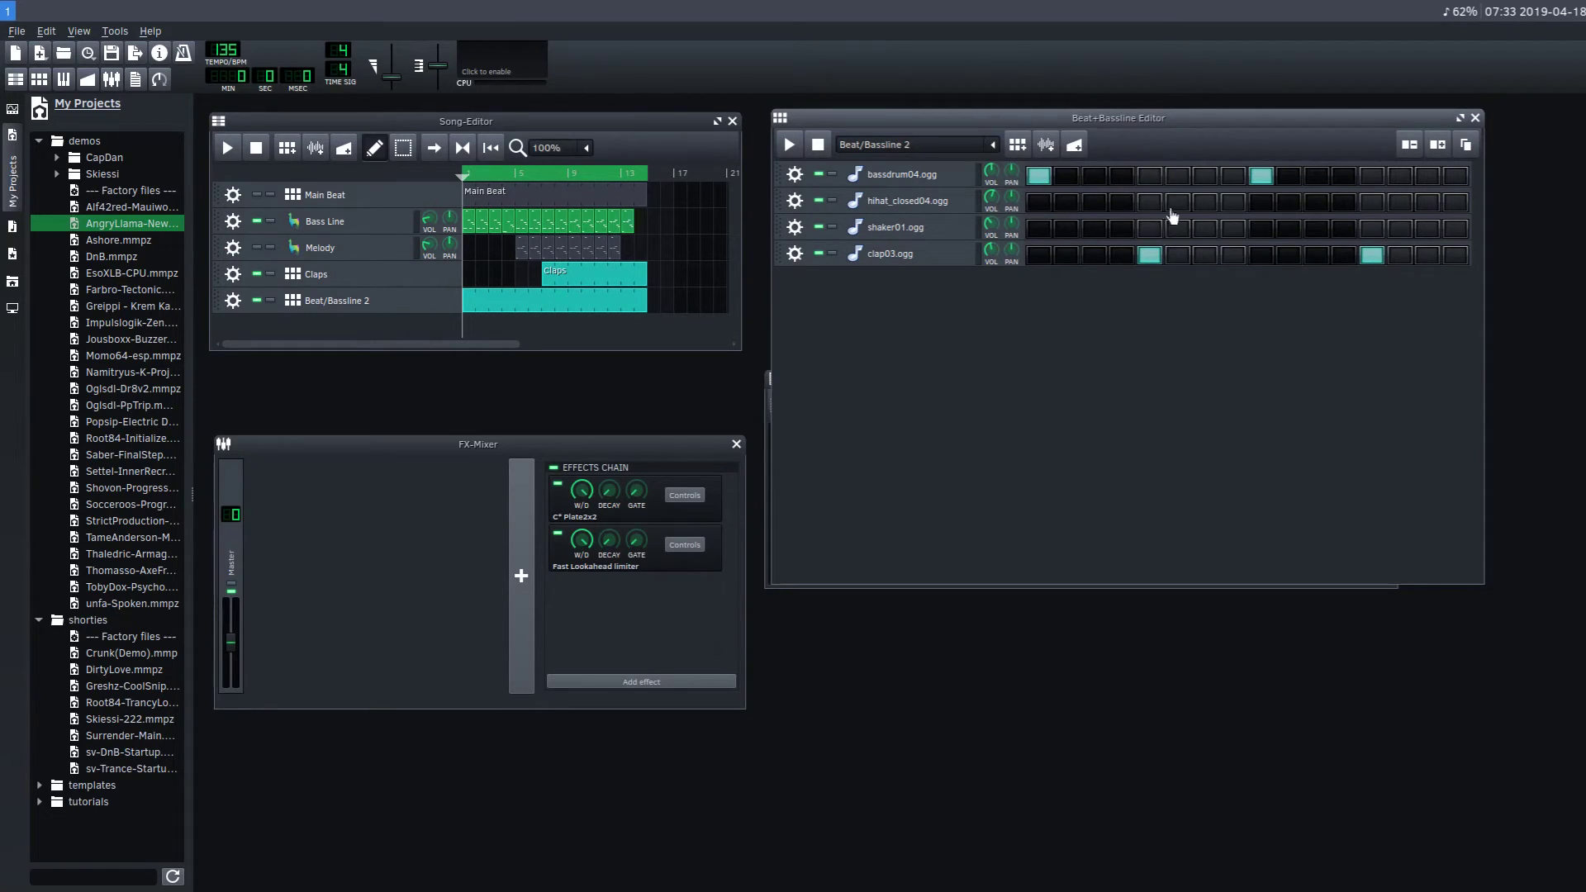
# Play the pattern and fill in bass drum steps 3, 5, 7 and 11.
pyautogui.click(790, 145)
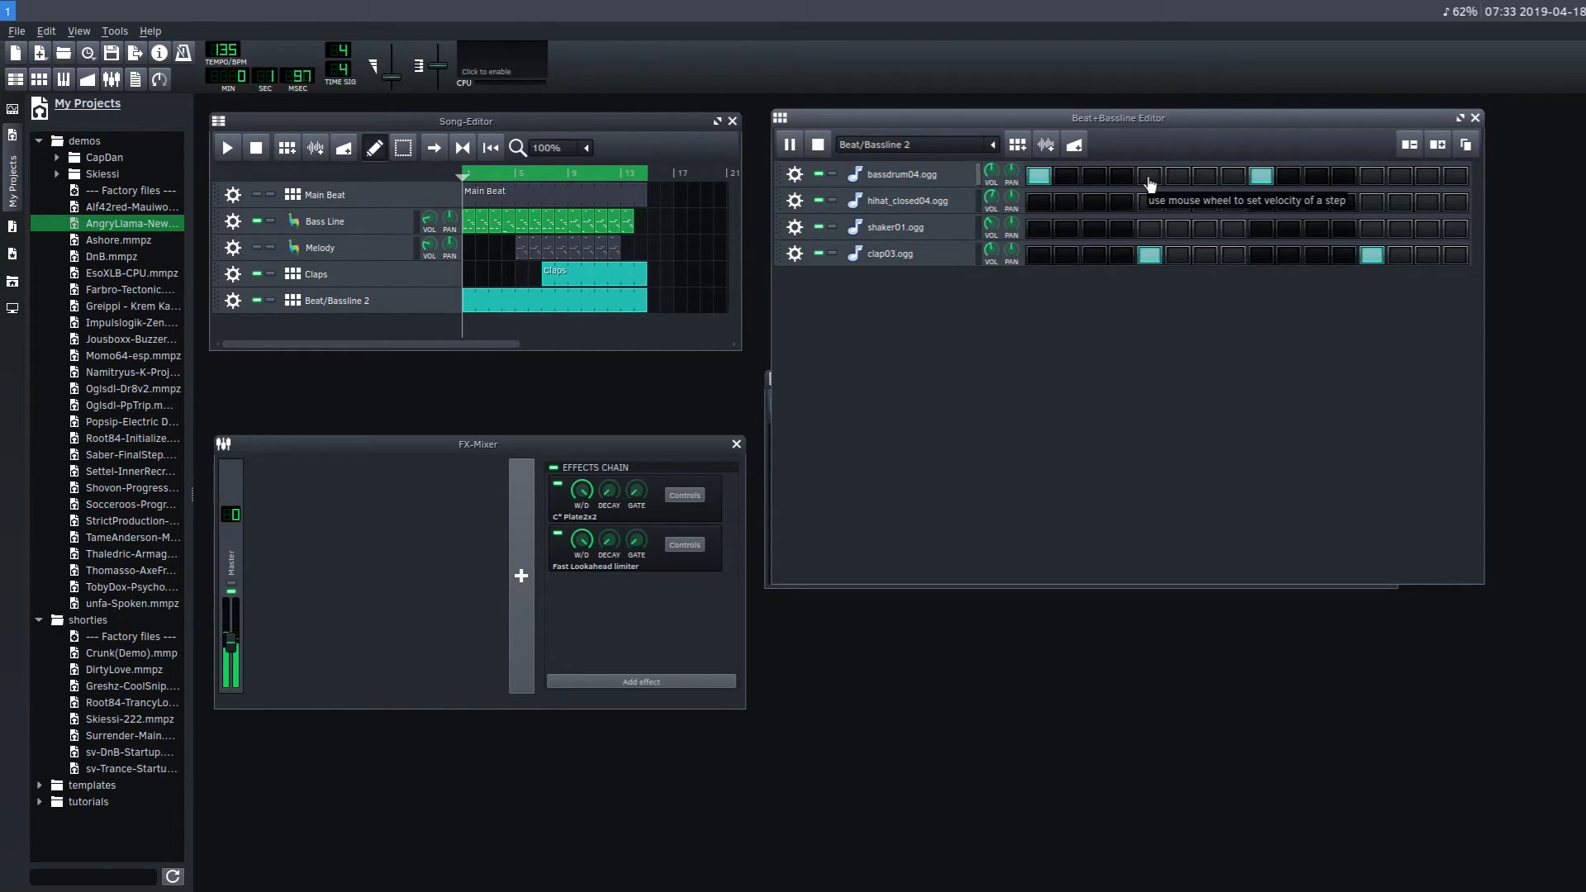
pyautogui.click(1153, 176)
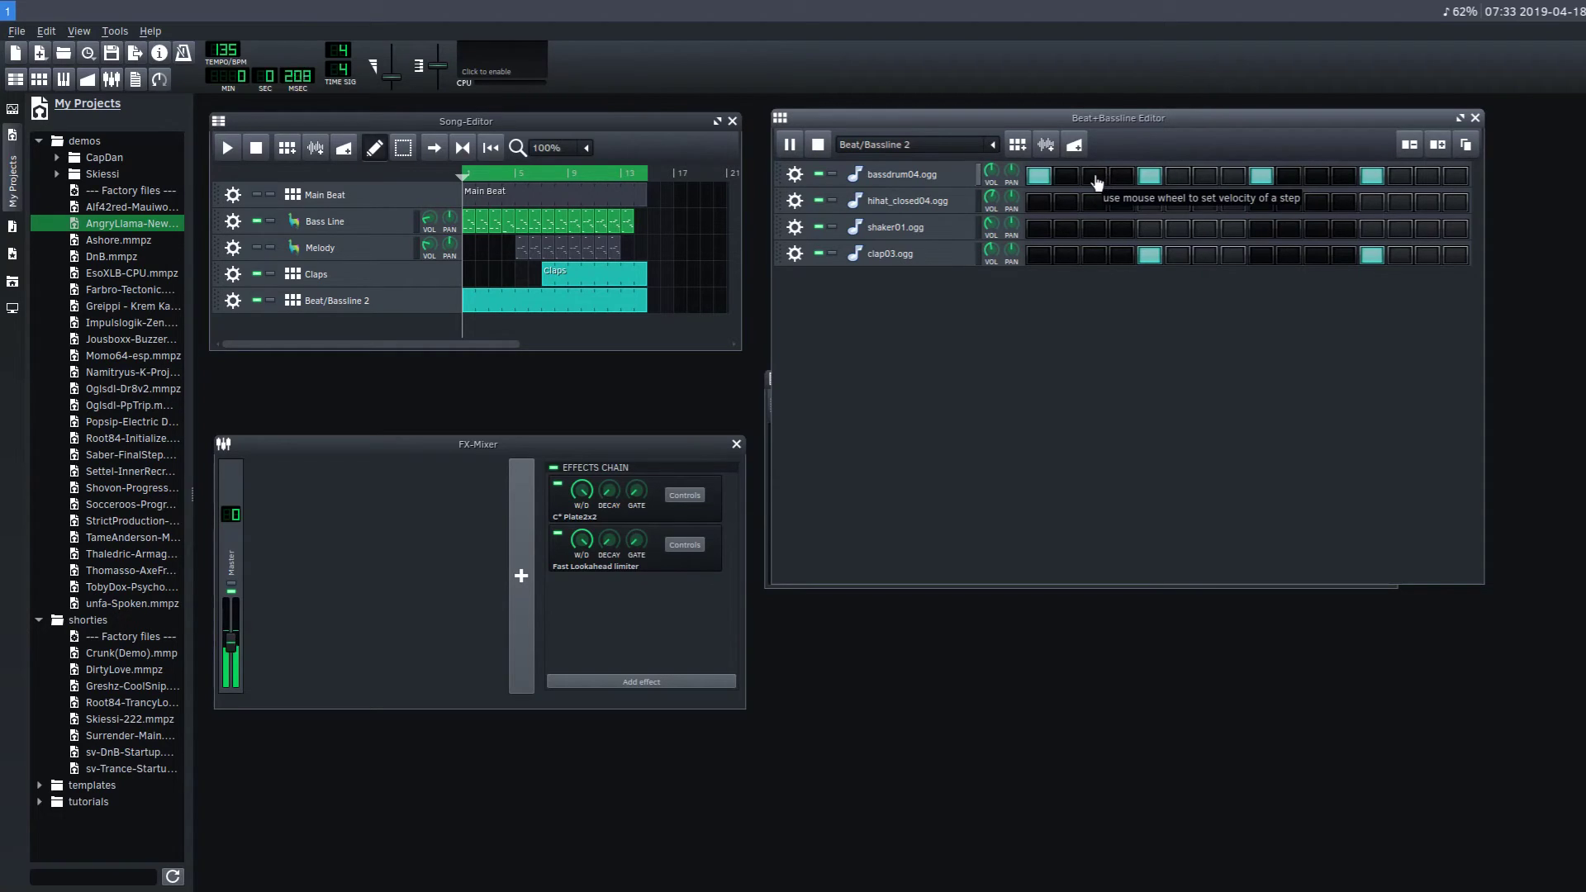
pyautogui.click(1094, 177)
pyautogui.click(1205, 177)
pyautogui.click(1317, 177)
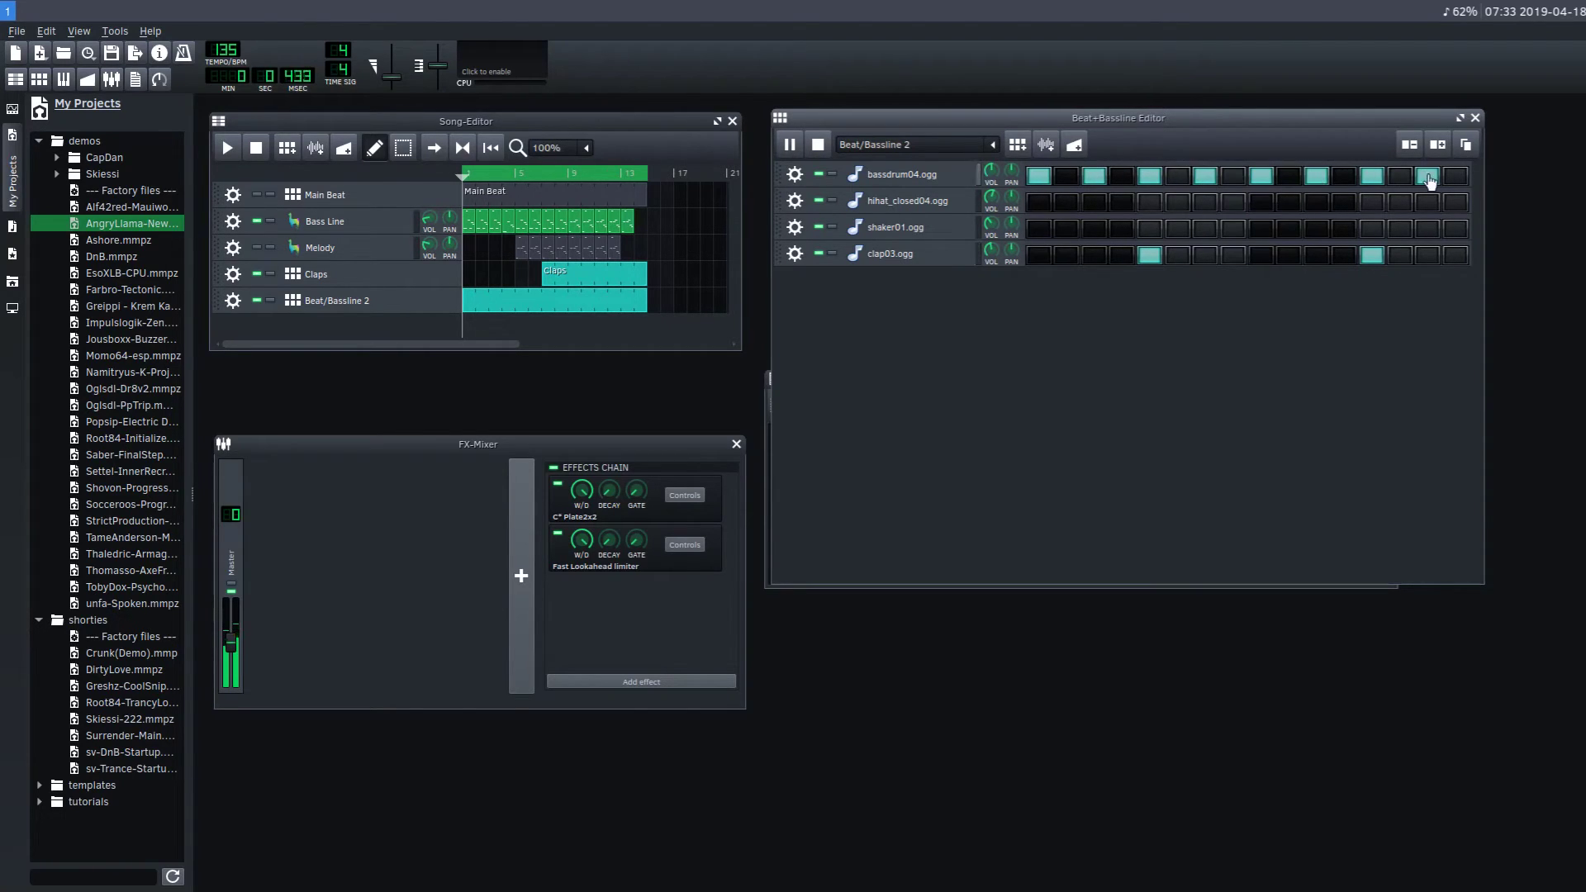
# Try bass drum hits on every even step, then remove them all again.
pyautogui.click(1067, 181)
pyautogui.click(1122, 182)
pyautogui.click(1177, 182)
pyautogui.click(1233, 178)
pyautogui.click(1289, 178)
pyautogui.click(1344, 178)
pyautogui.click(1400, 178)
pyautogui.click(1456, 176)
pyautogui.click(1456, 176)
pyautogui.click(1400, 178)
pyautogui.click(1344, 177)
pyautogui.click(1289, 178)
pyautogui.click(1233, 178)
pyautogui.click(1177, 177)
pyautogui.click(1122, 177)
pyautogui.click(1067, 177)
# Remove bass drum hits on steps 3, 5, 7, 11, 13 and 15, keeping steps 1 and 9.
pyautogui.click(1094, 177)
pyautogui.click(1204, 177)
pyautogui.click(1316, 177)
pyautogui.click(1428, 179)
pyautogui.click(1261, 179)
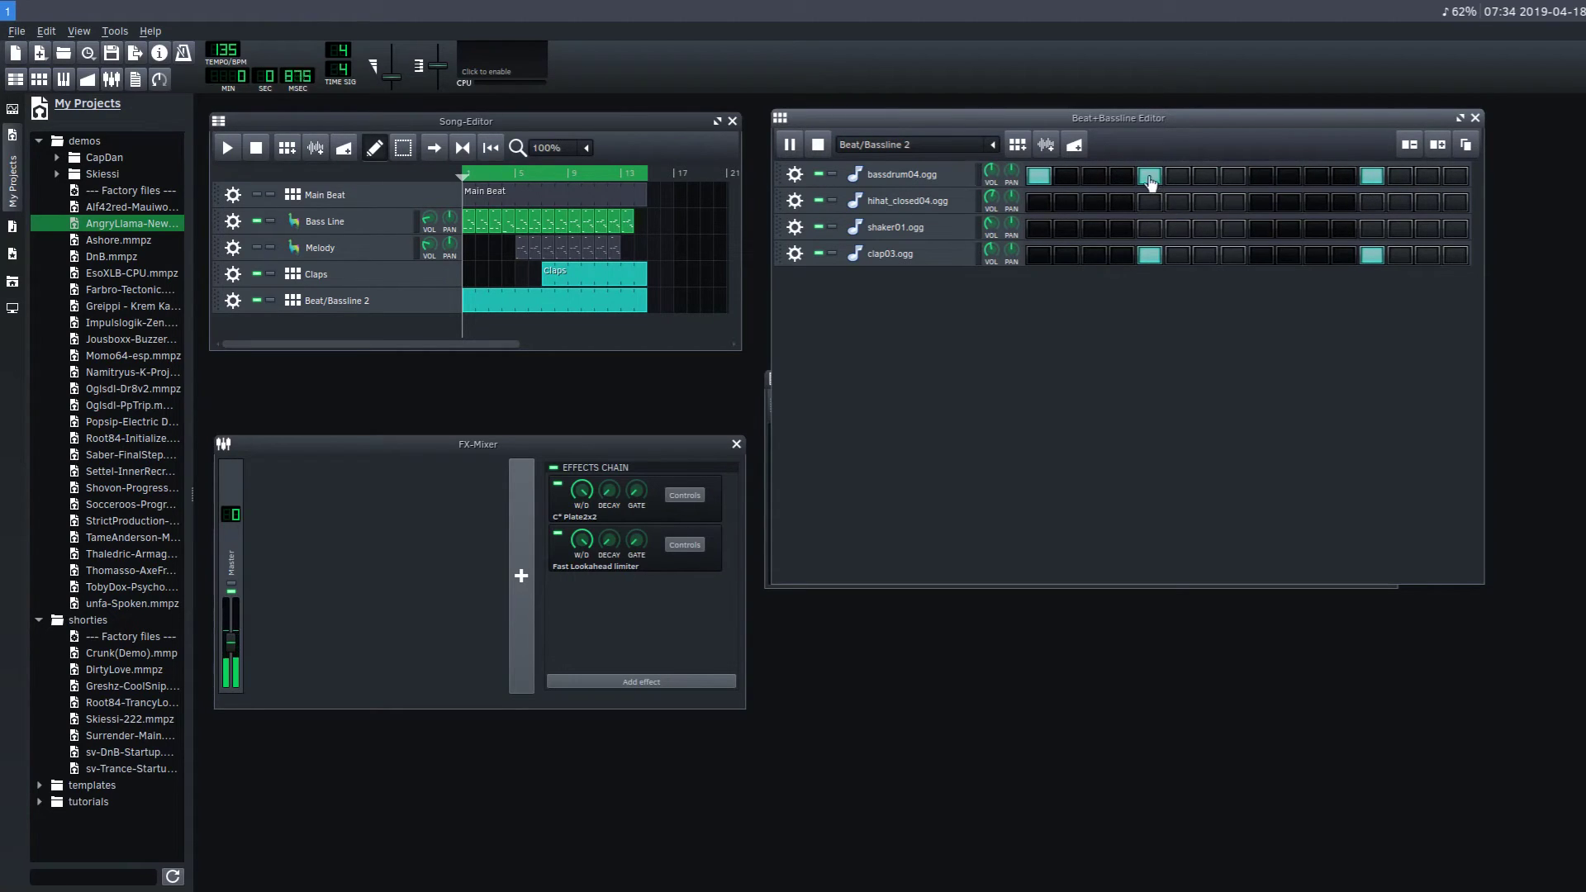
pyautogui.click(1150, 179)
pyautogui.click(1262, 178)
pyautogui.click(1372, 177)
# Audition shaker hits on steps 11–12 and 15–16, then clear them.
pyautogui.click(1317, 228)
pyautogui.click(1345, 229)
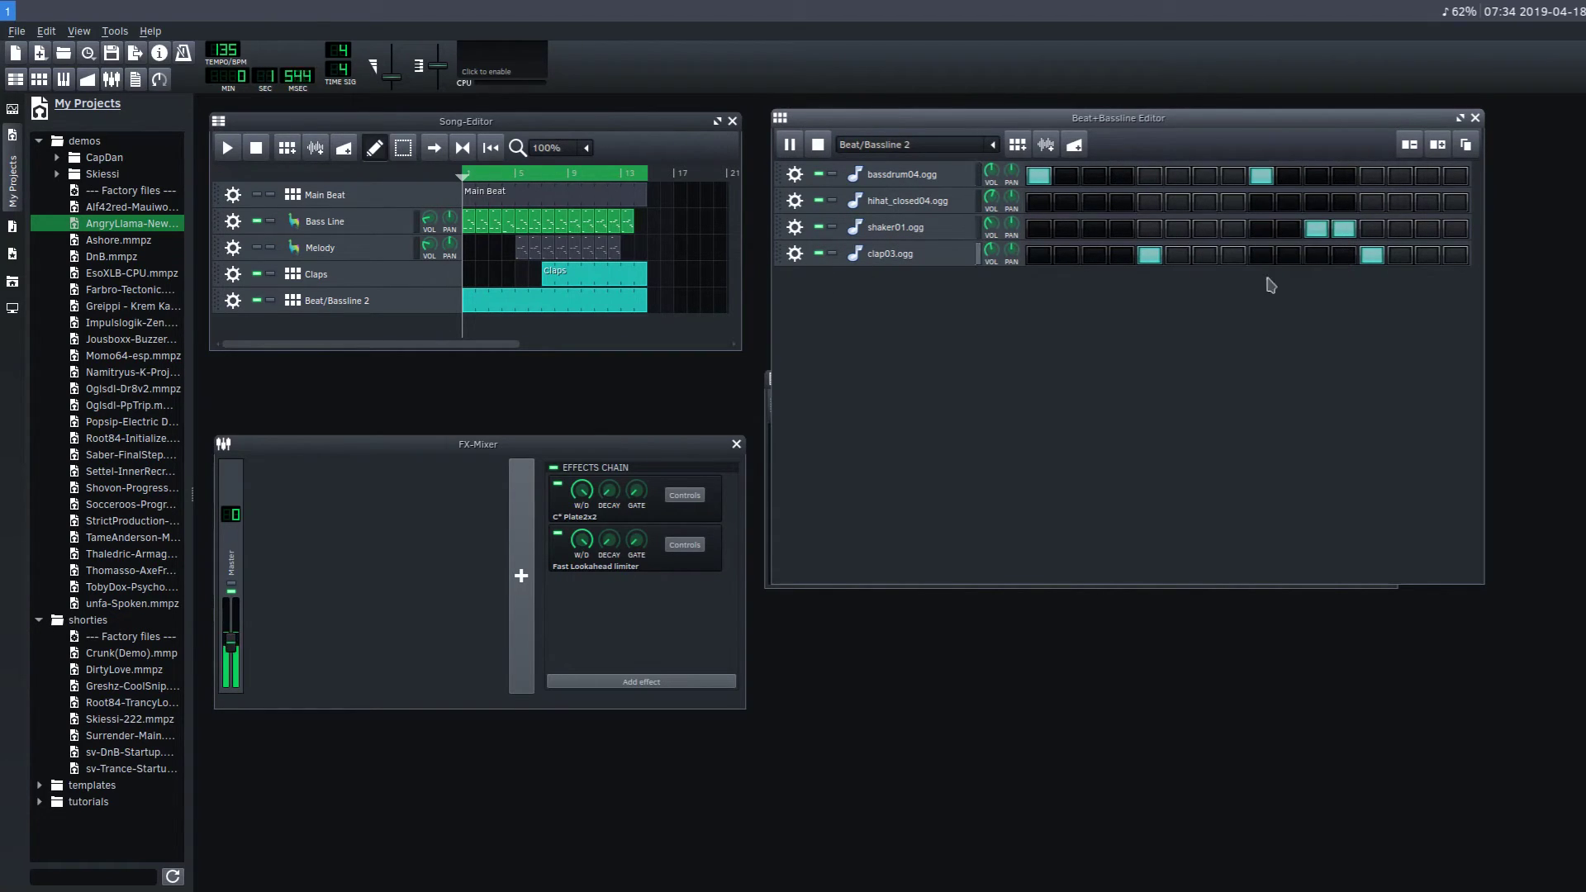
pyautogui.click(1320, 235)
pyautogui.click(1343, 233)
pyautogui.click(1428, 233)
pyautogui.click(1456, 232)
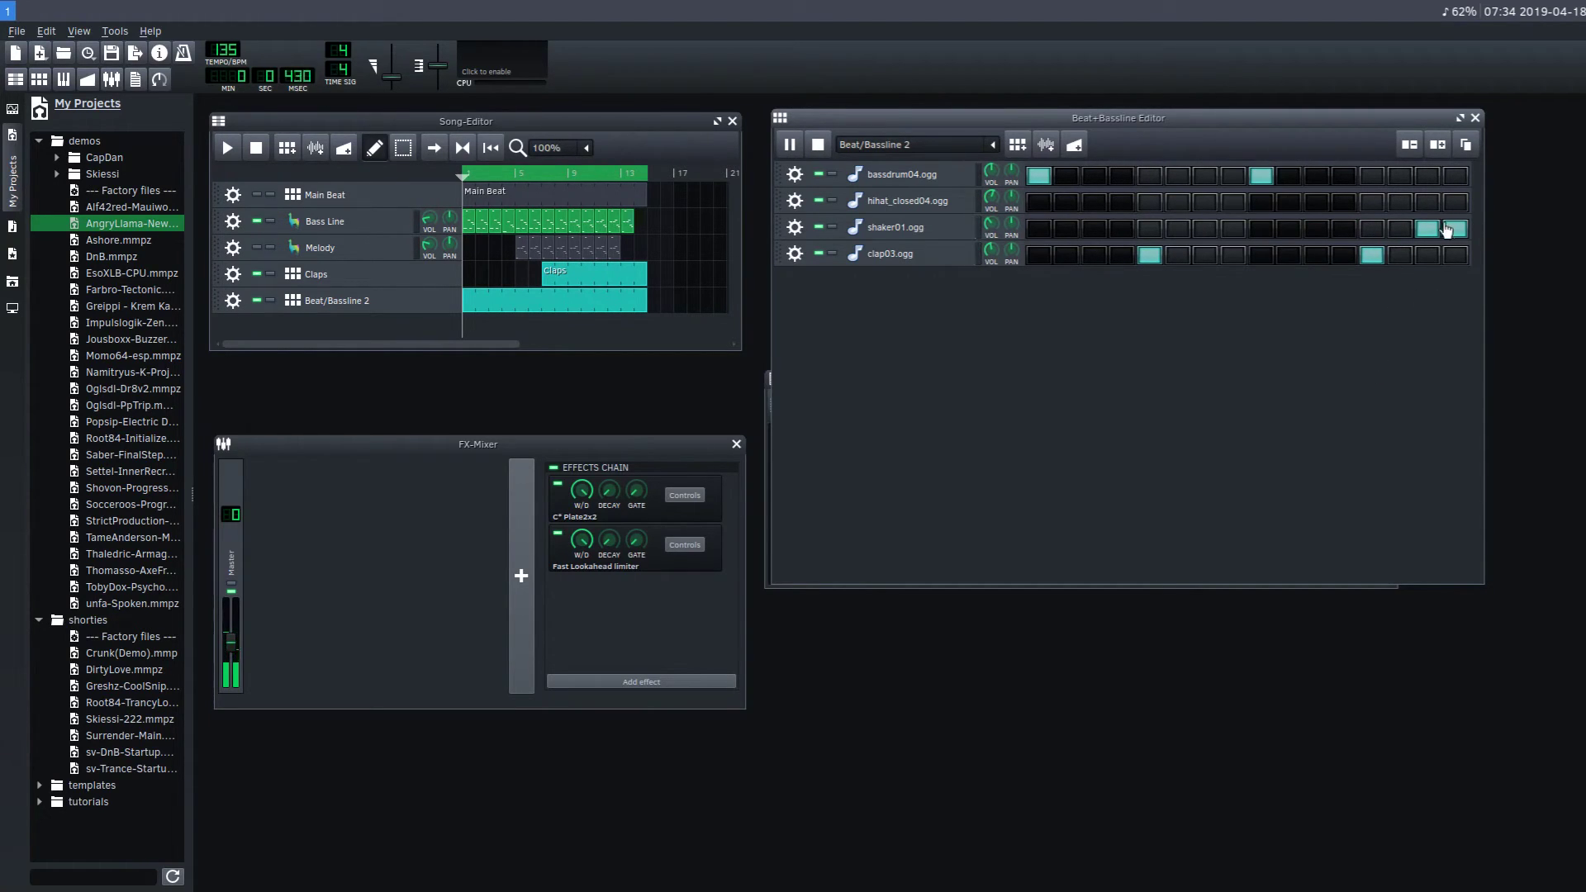
pyautogui.click(1427, 231)
pyautogui.click(1456, 231)
# Try shaker hits on steps 3, 4, 7, 8, 11 and 12, then empty the shaker row.
pyautogui.click(1094, 229)
pyautogui.click(1121, 229)
pyautogui.click(1205, 229)
pyautogui.click(1233, 229)
pyautogui.click(1316, 229)
pyautogui.click(1344, 229)
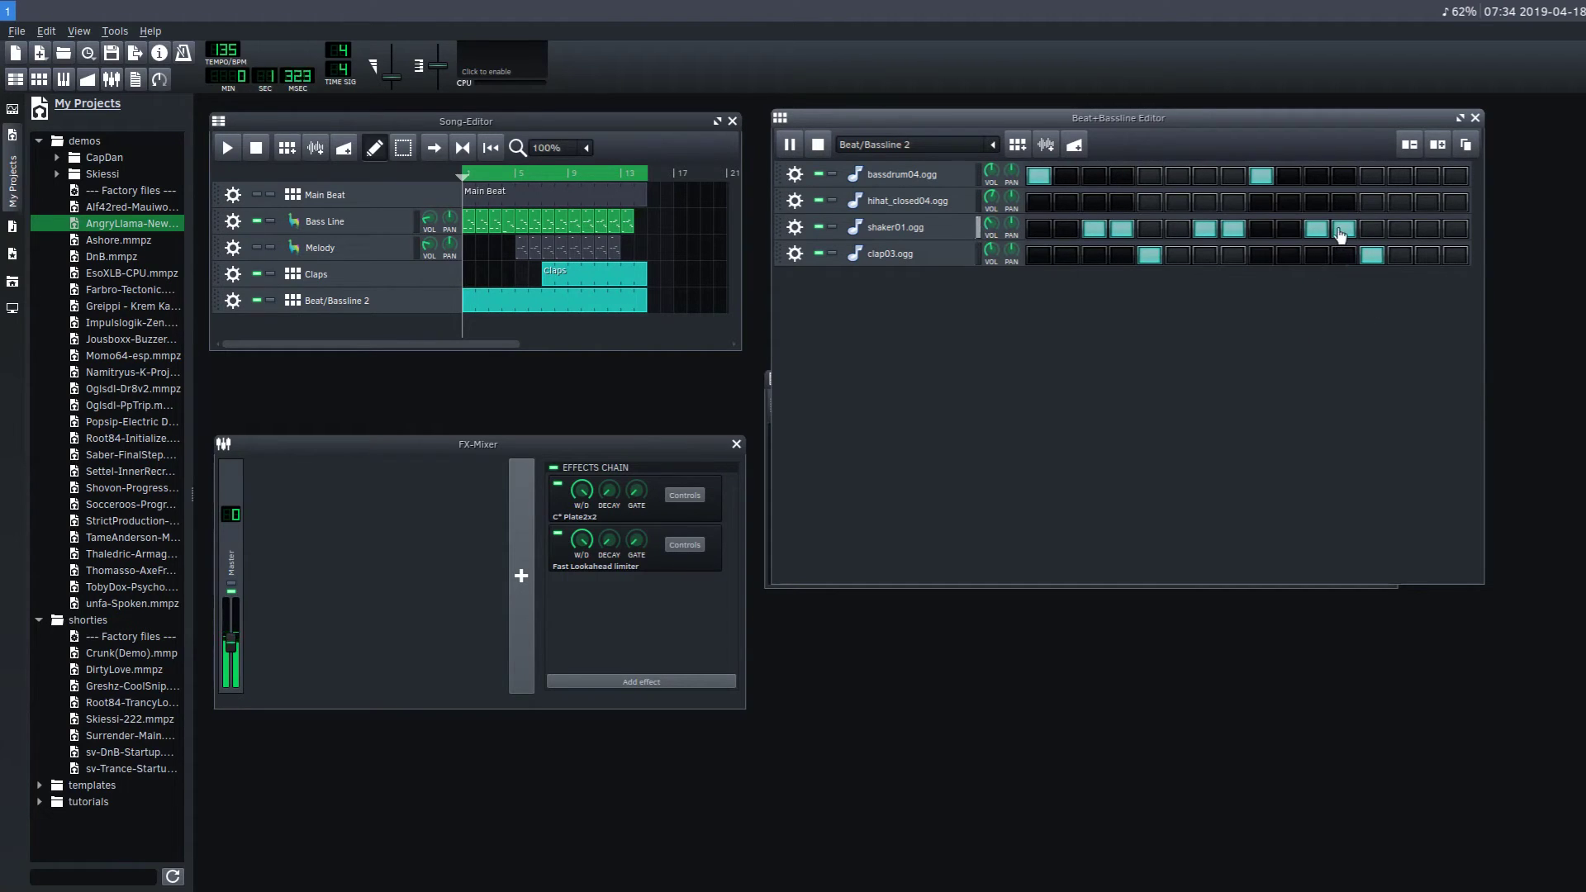
pyautogui.click(1341, 231)
pyautogui.click(1317, 231)
pyautogui.click(1233, 231)
pyautogui.click(1205, 231)
pyautogui.click(1122, 233)
pyautogui.click(1094, 228)
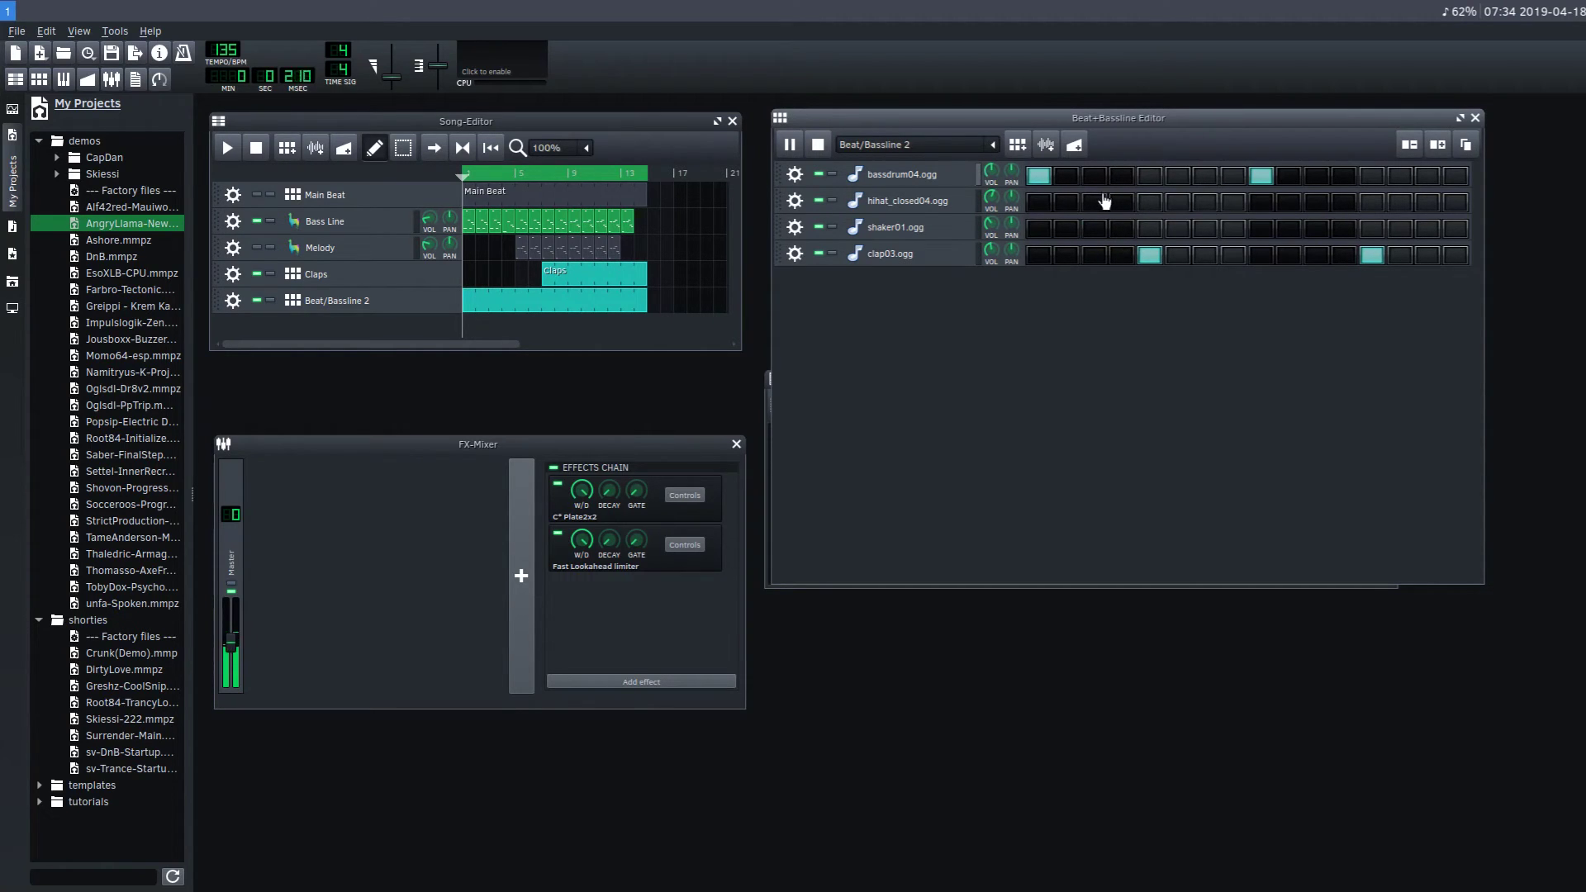
# Audition bass drum variations using steps 5, 8, 10, 11, 13, 14 and 16, then stop playback.
pyautogui.click(1235, 177)
pyautogui.click(1456, 177)
pyautogui.click(1457, 180)
pyautogui.click(1289, 177)
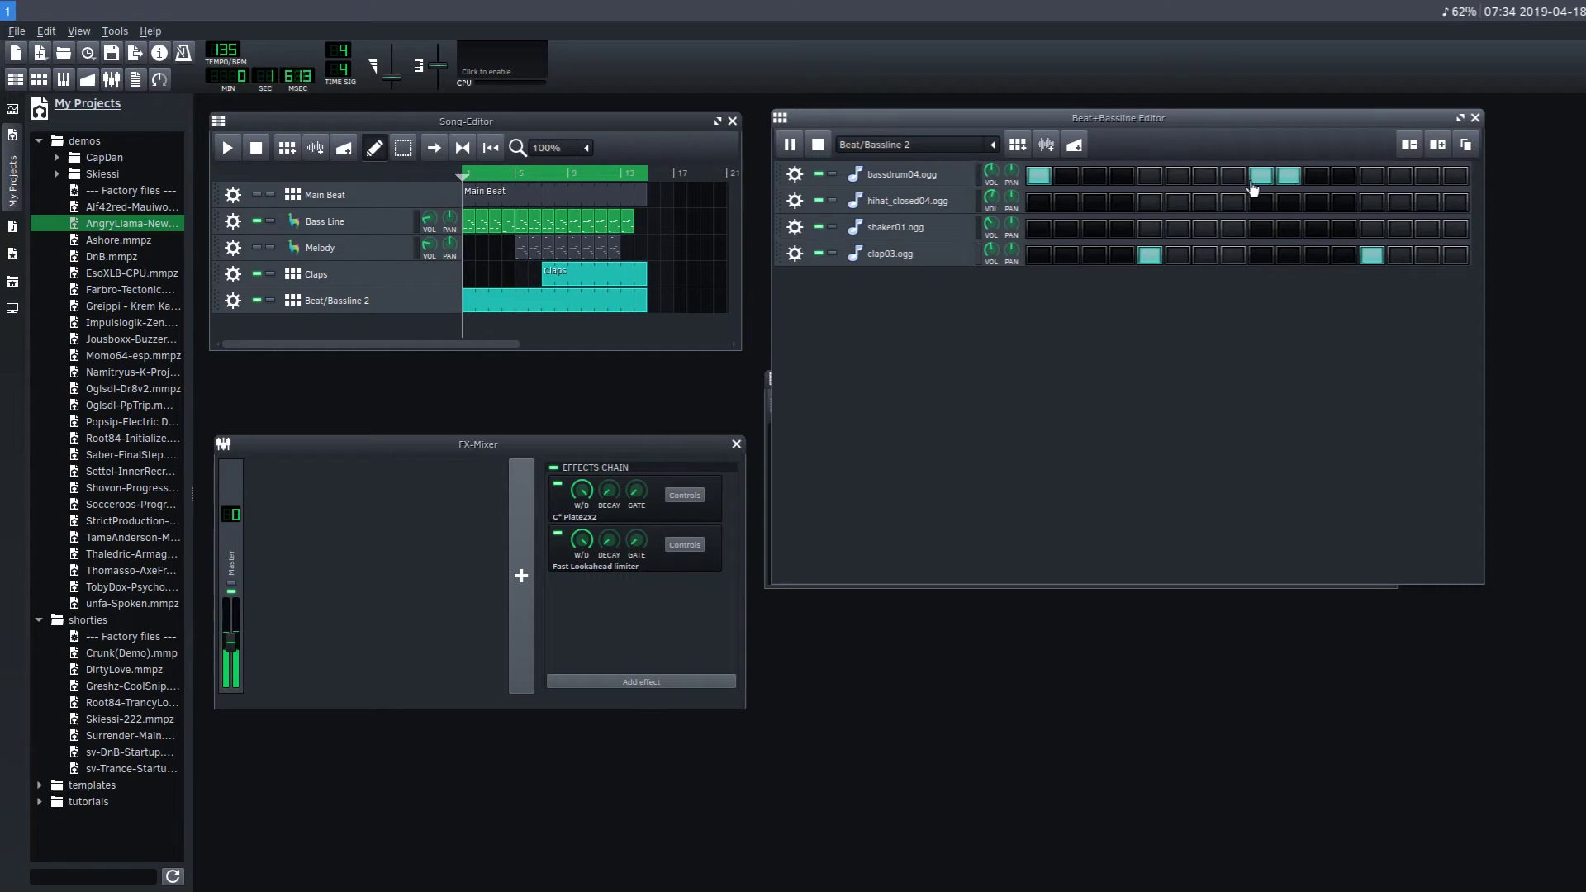
pyautogui.click(1458, 179)
pyautogui.click(1453, 177)
pyautogui.click(1229, 179)
pyautogui.click(1296, 178)
pyautogui.click(1152, 178)
pyautogui.click(1372, 177)
pyautogui.click(1267, 182)
pyautogui.click(1318, 181)
pyautogui.click(1374, 180)
pyautogui.click(1429, 180)
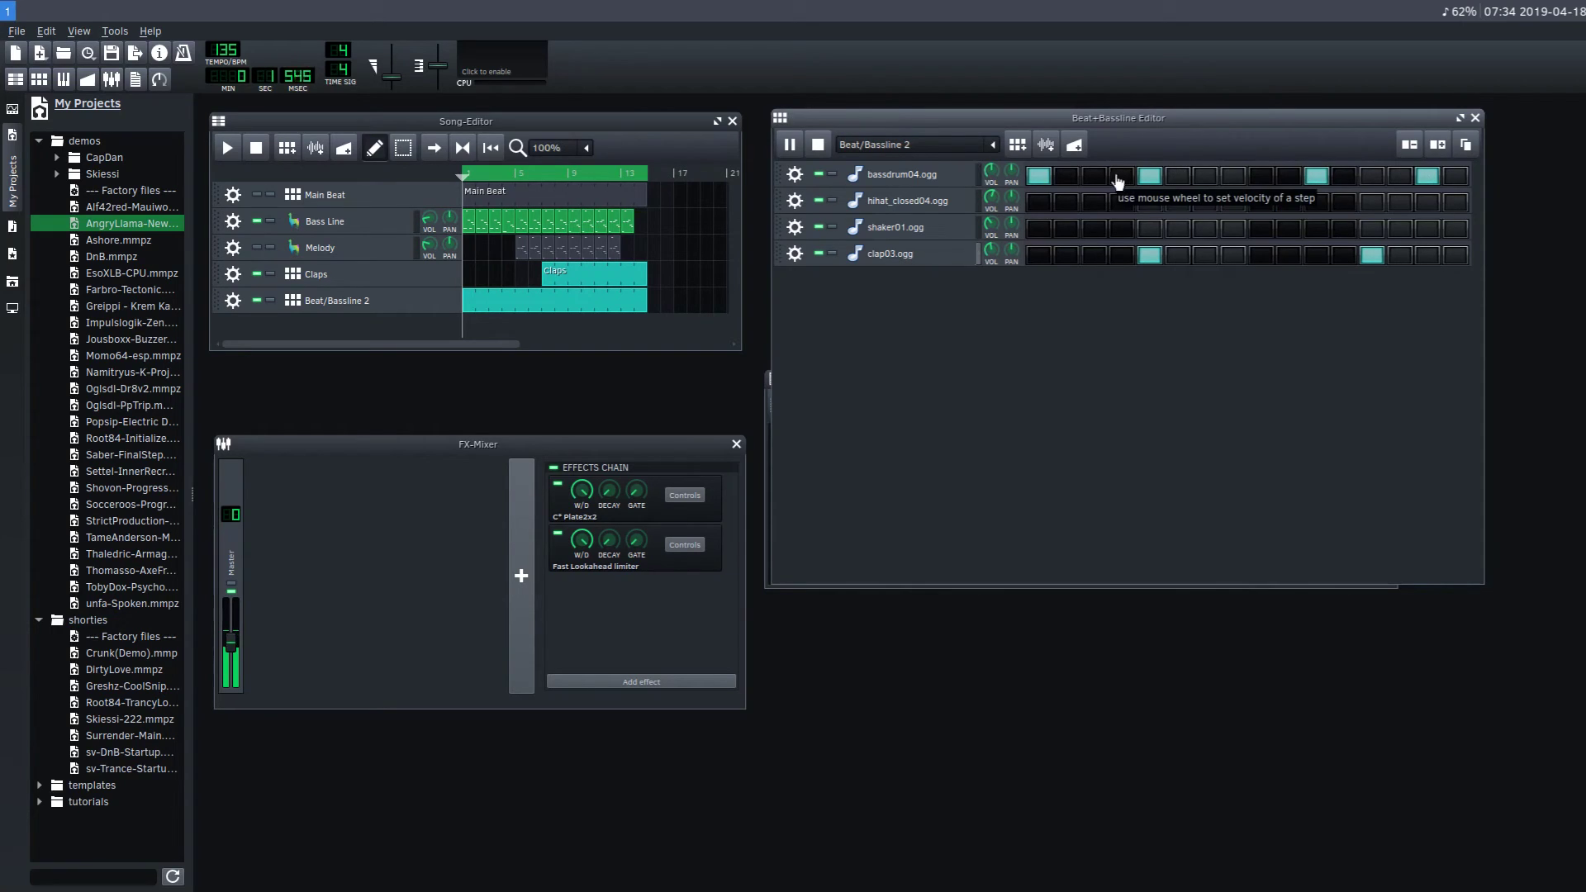
pyautogui.click(1315, 177)
pyautogui.click(1289, 176)
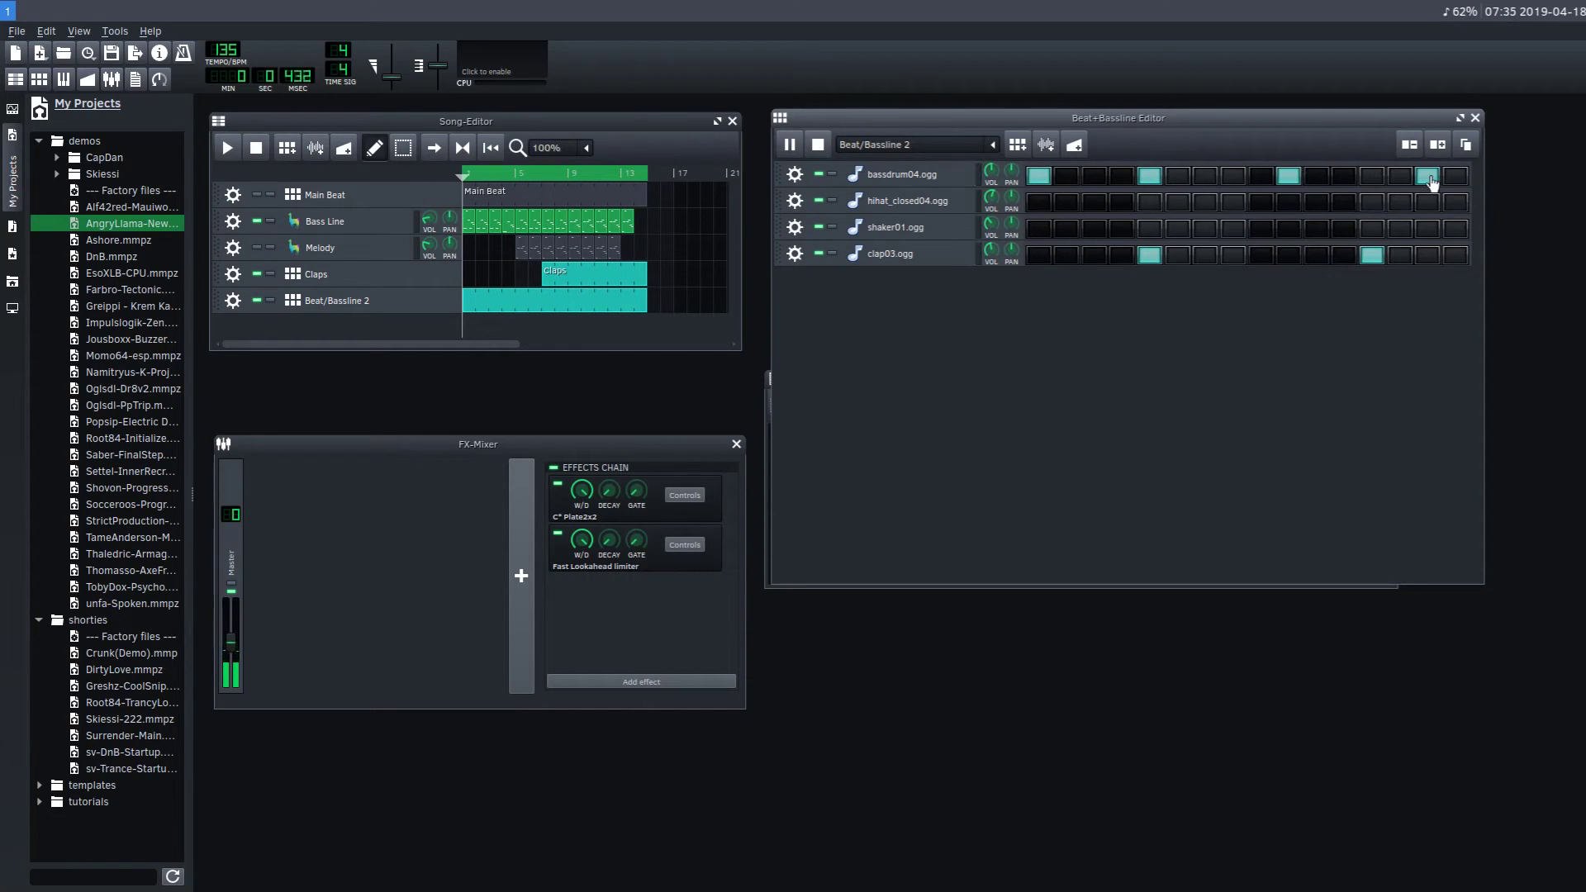
pyautogui.click(1427, 176)
pyautogui.click(1394, 180)
pyautogui.click(1289, 179)
pyautogui.click(1402, 178)
pyautogui.click(789, 145)
# Settle the bass drum on steps 1, 5 and 9, auditioning with Play/Pause.
pyautogui.click(1290, 182)
pyautogui.click(1321, 185)
pyautogui.click(1316, 185)
pyautogui.click(1288, 183)
pyautogui.click(1289, 176)
pyautogui.click(789, 144)
pyautogui.click(789, 145)
pyautogui.click(1289, 176)
pyautogui.click(1289, 177)
pyautogui.click(1261, 176)
pyautogui.click(789, 145)
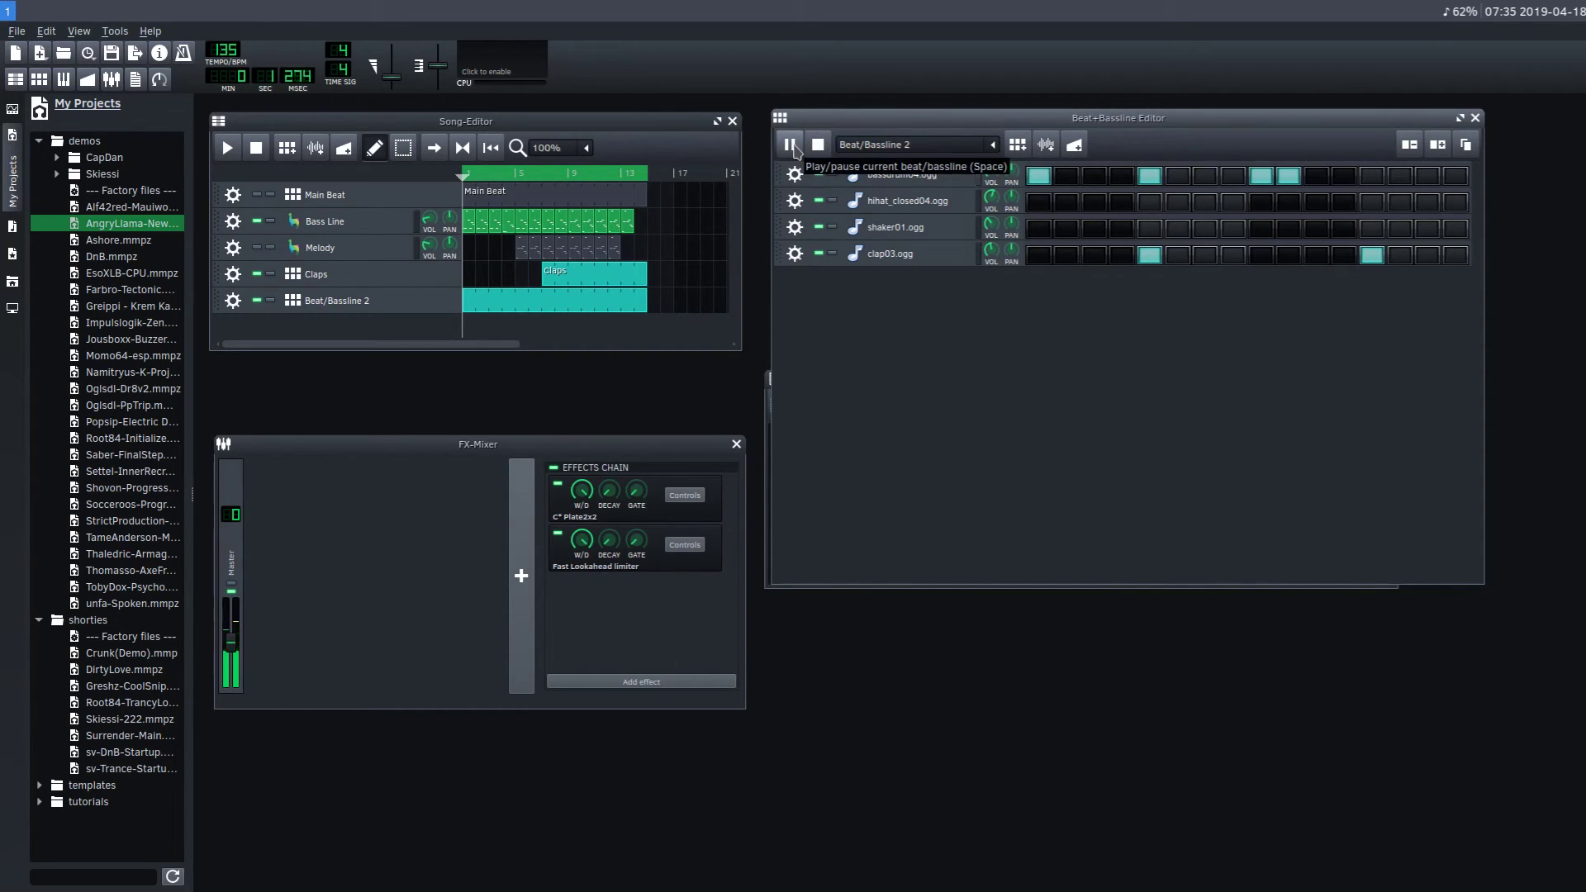
pyautogui.click(791, 146)
# Play the pattern and add closed hi-hat hits on steps 1, 3, 5, 7, 9, 11, 13 and 15.
pyautogui.click(1289, 177)
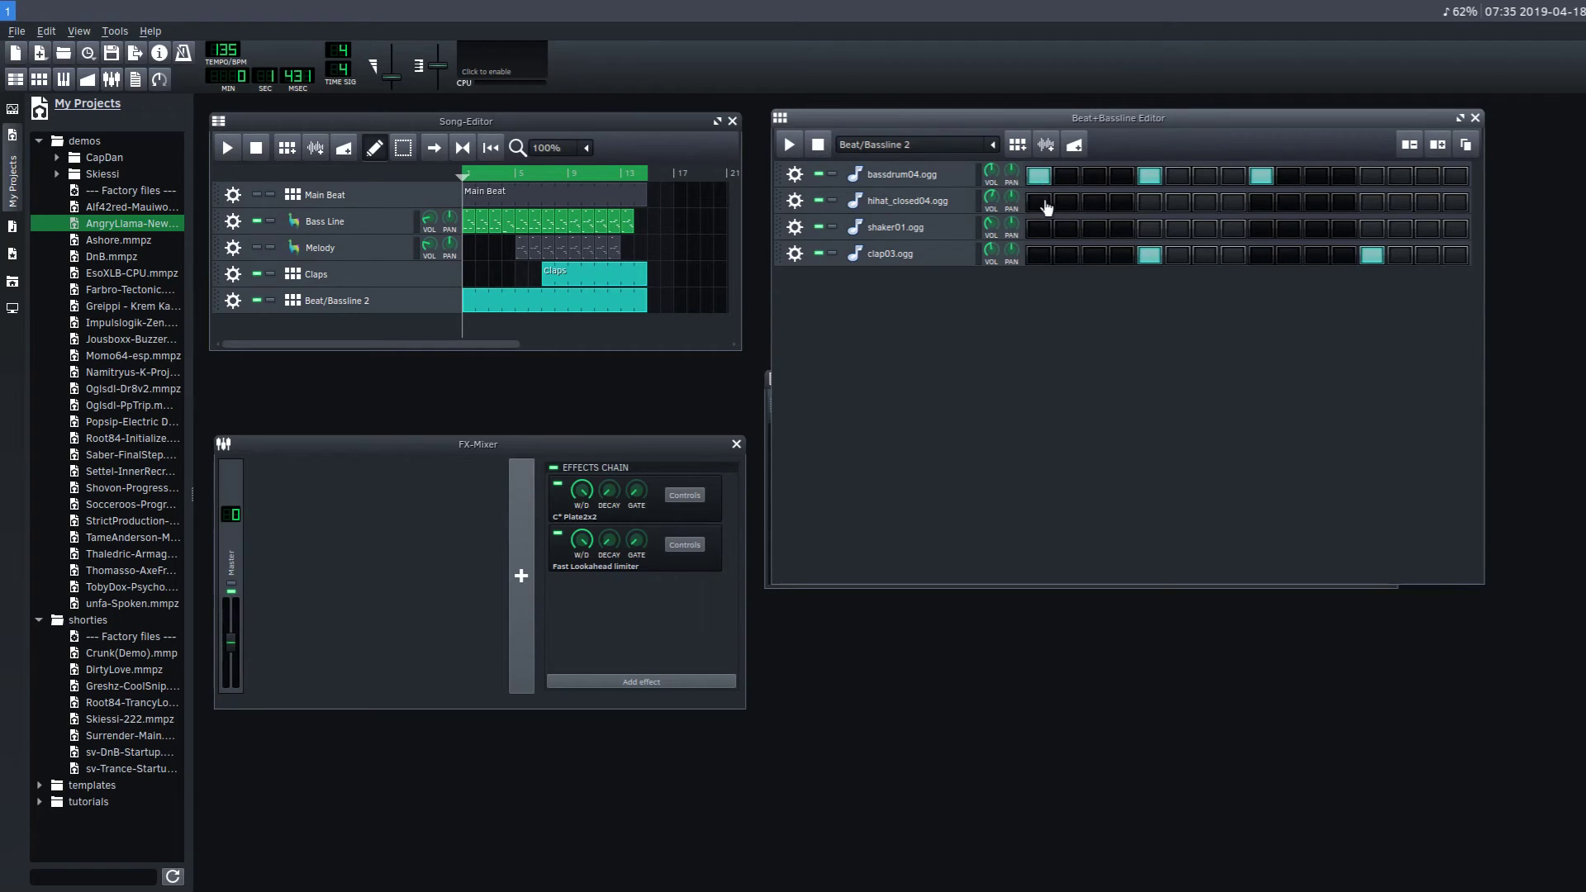
pyautogui.click(789, 145)
pyautogui.click(1039, 203)
pyautogui.click(1095, 207)
pyautogui.click(1150, 207)
pyautogui.click(1206, 206)
pyautogui.click(1262, 207)
pyautogui.click(1317, 208)
pyautogui.click(1372, 205)
pyautogui.click(1428, 205)
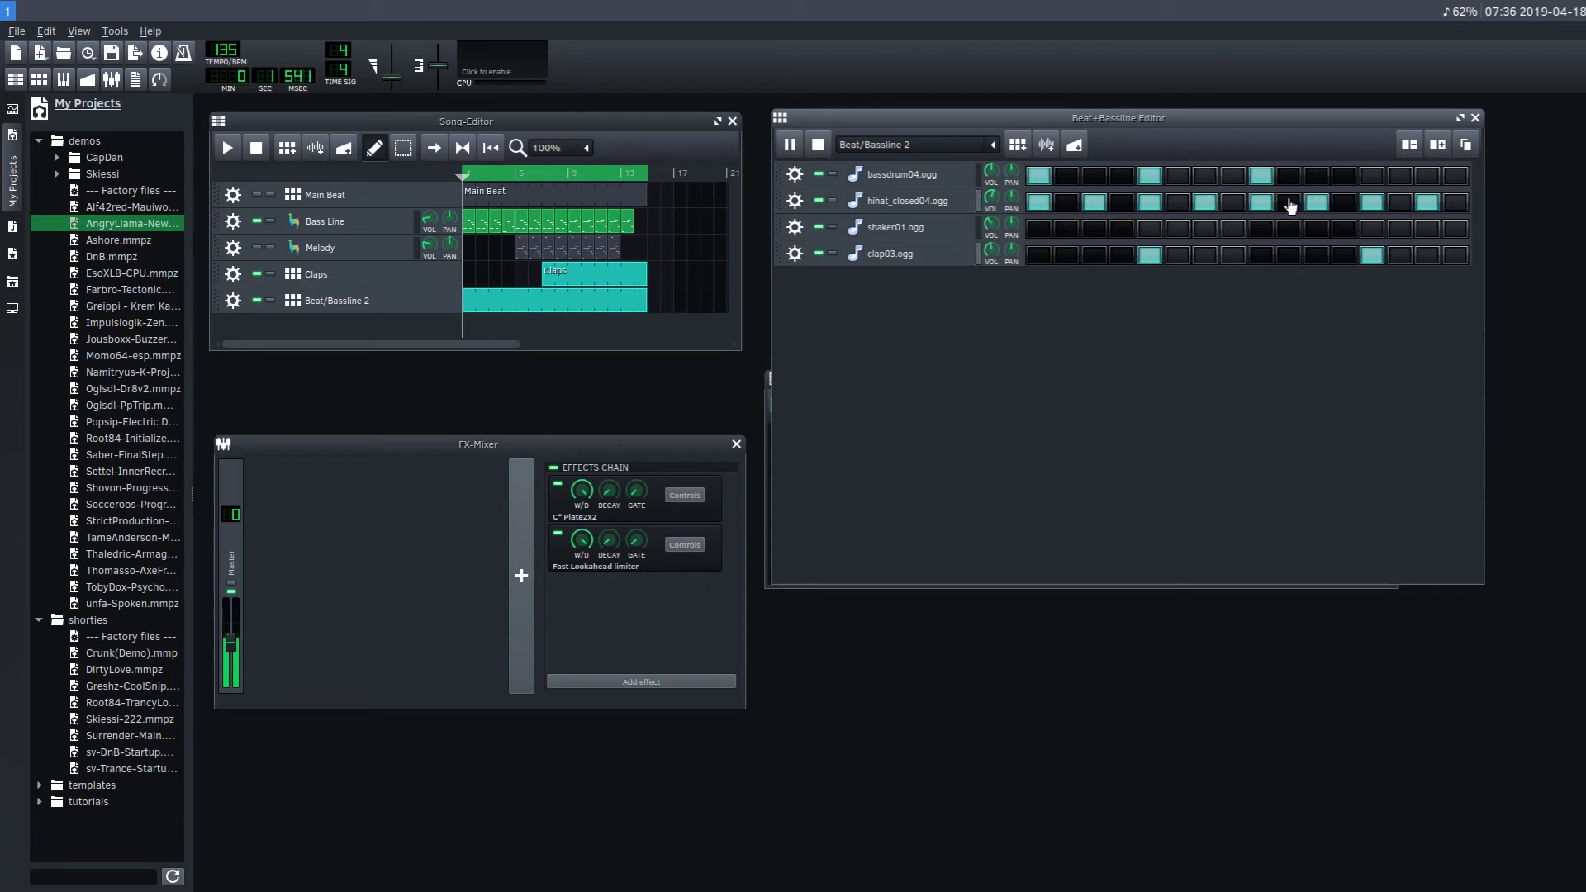
# Remove the bass drum hits on steps 5 and 13, leaving kicks on 1 and 9.
pyautogui.click(1372, 176)
pyautogui.click(1152, 179)
pyautogui.click(1370, 179)
# Add ride01.ogg from the sample library's drums folder as a new track in the pattern.
pyautogui.press('space')
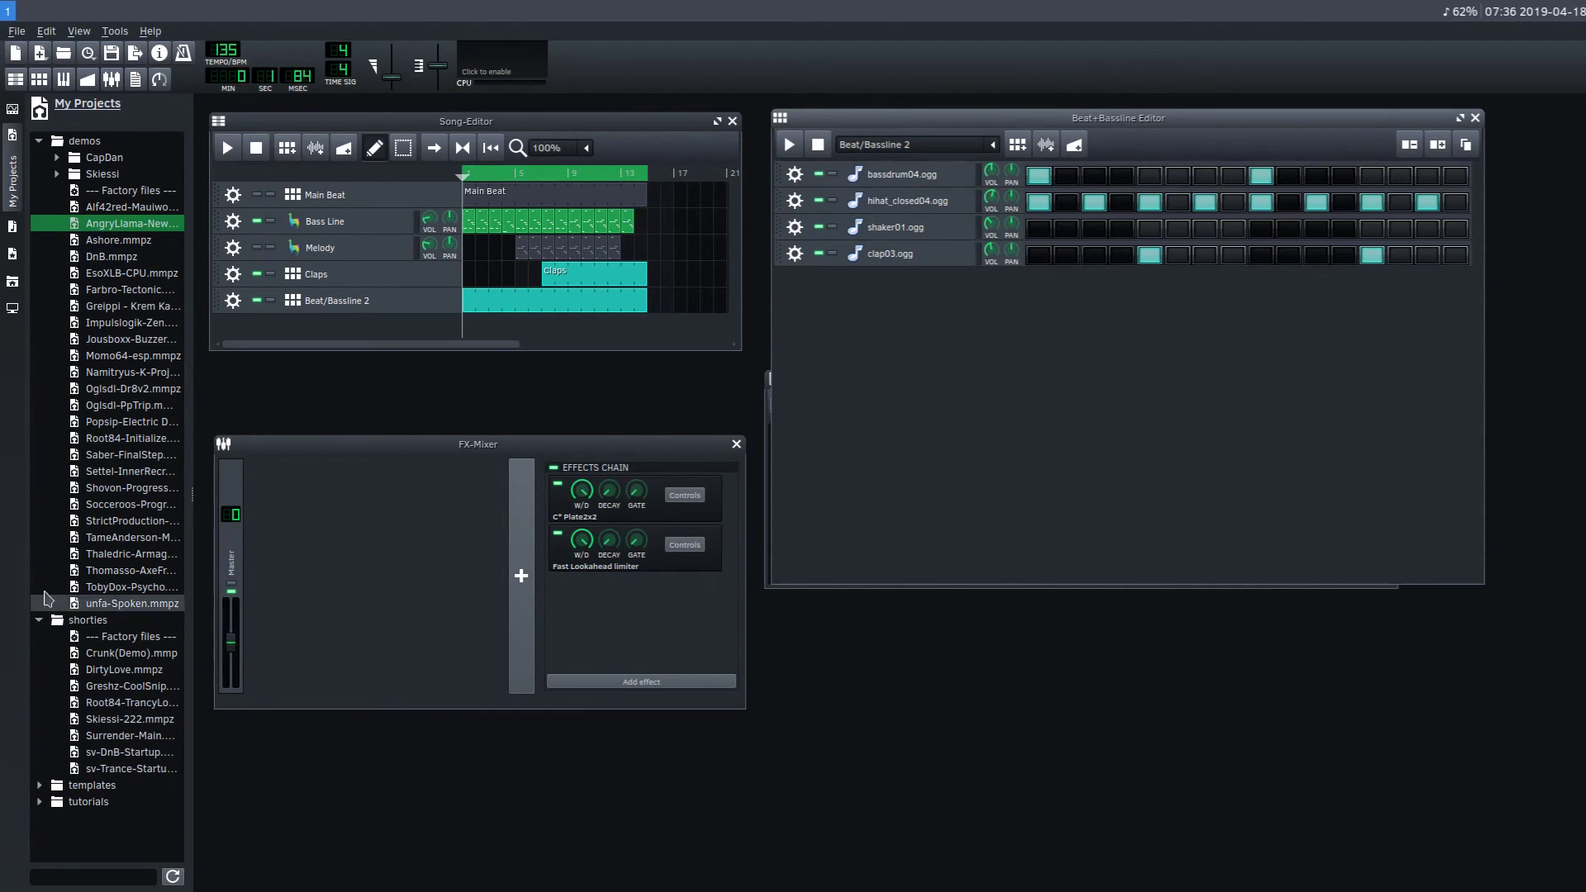
pyautogui.click(17, 231)
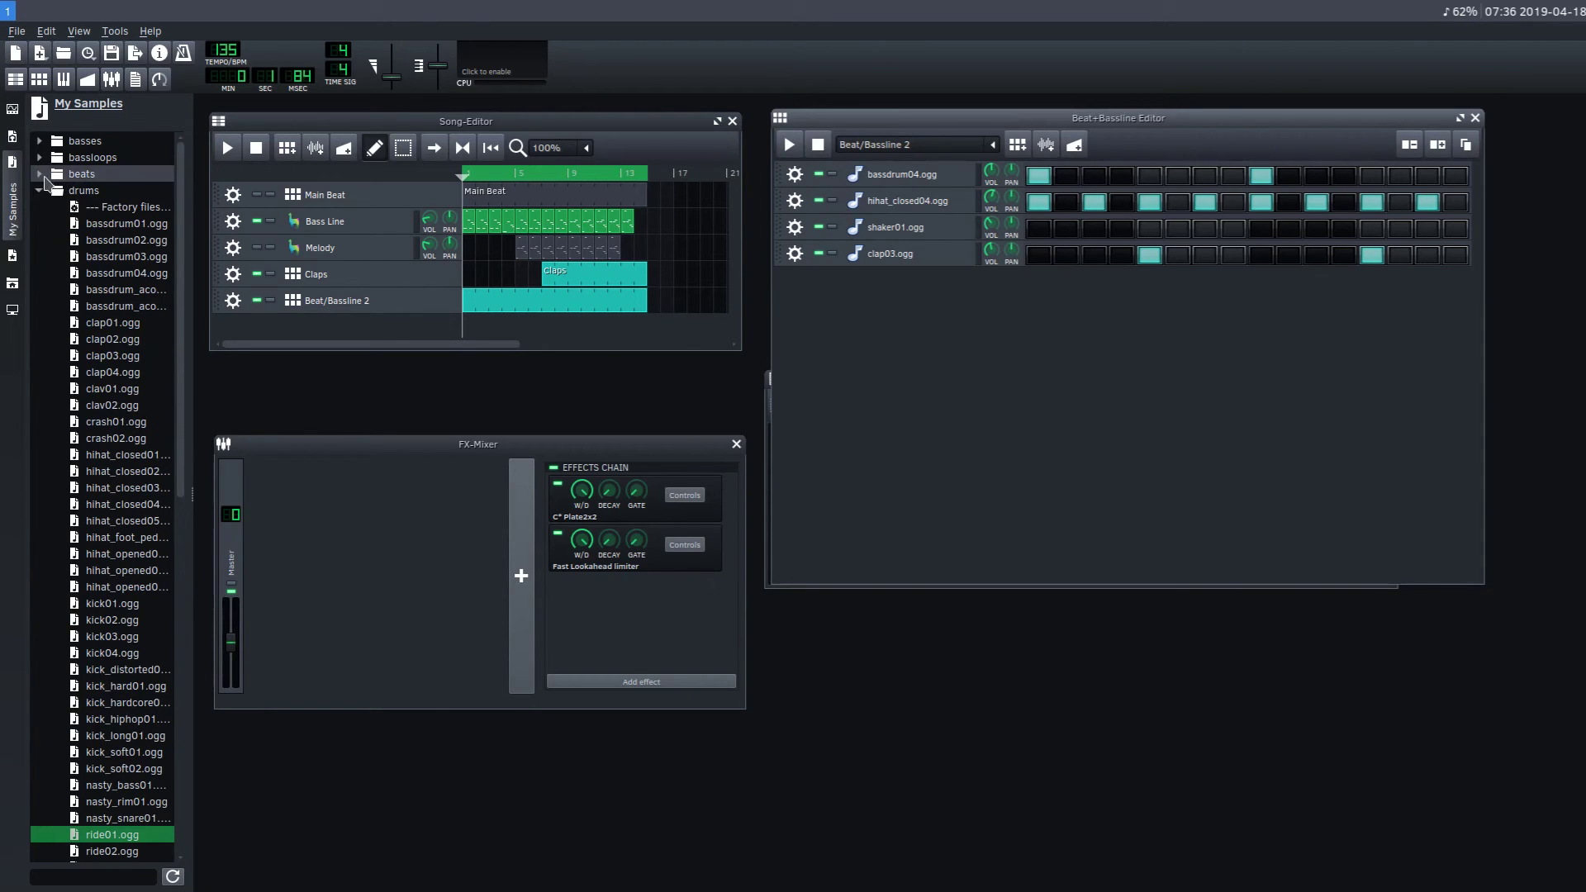
pyautogui.scroll(-10, 136, 531)
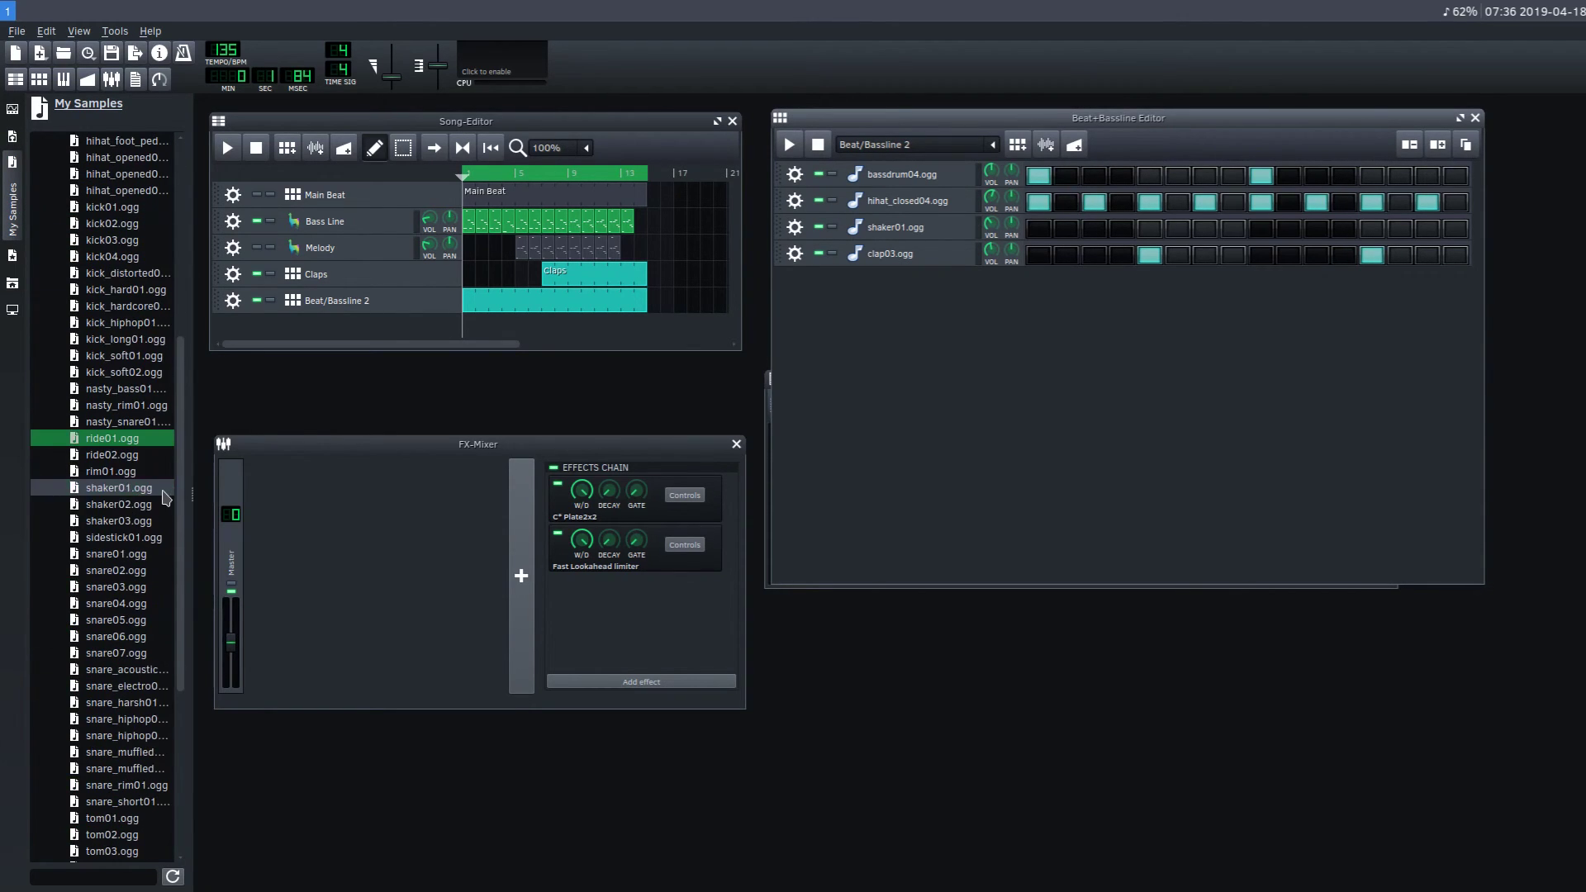
pyautogui.scroll(-3, 137, 531)
pyautogui.scroll(3, 136, 531)
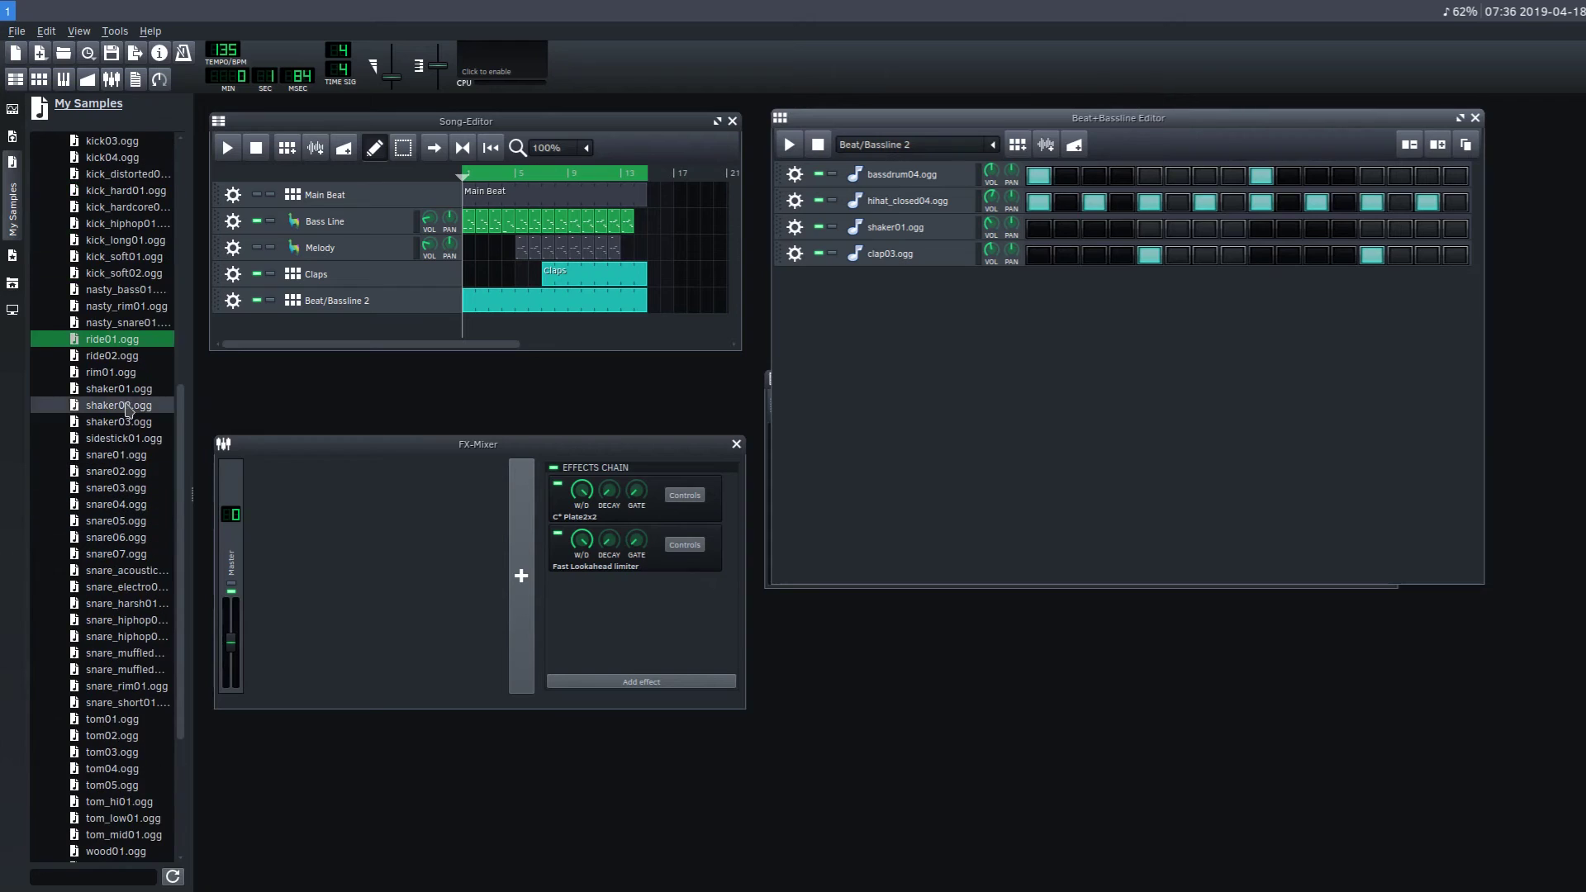
pyautogui.click(114, 342)
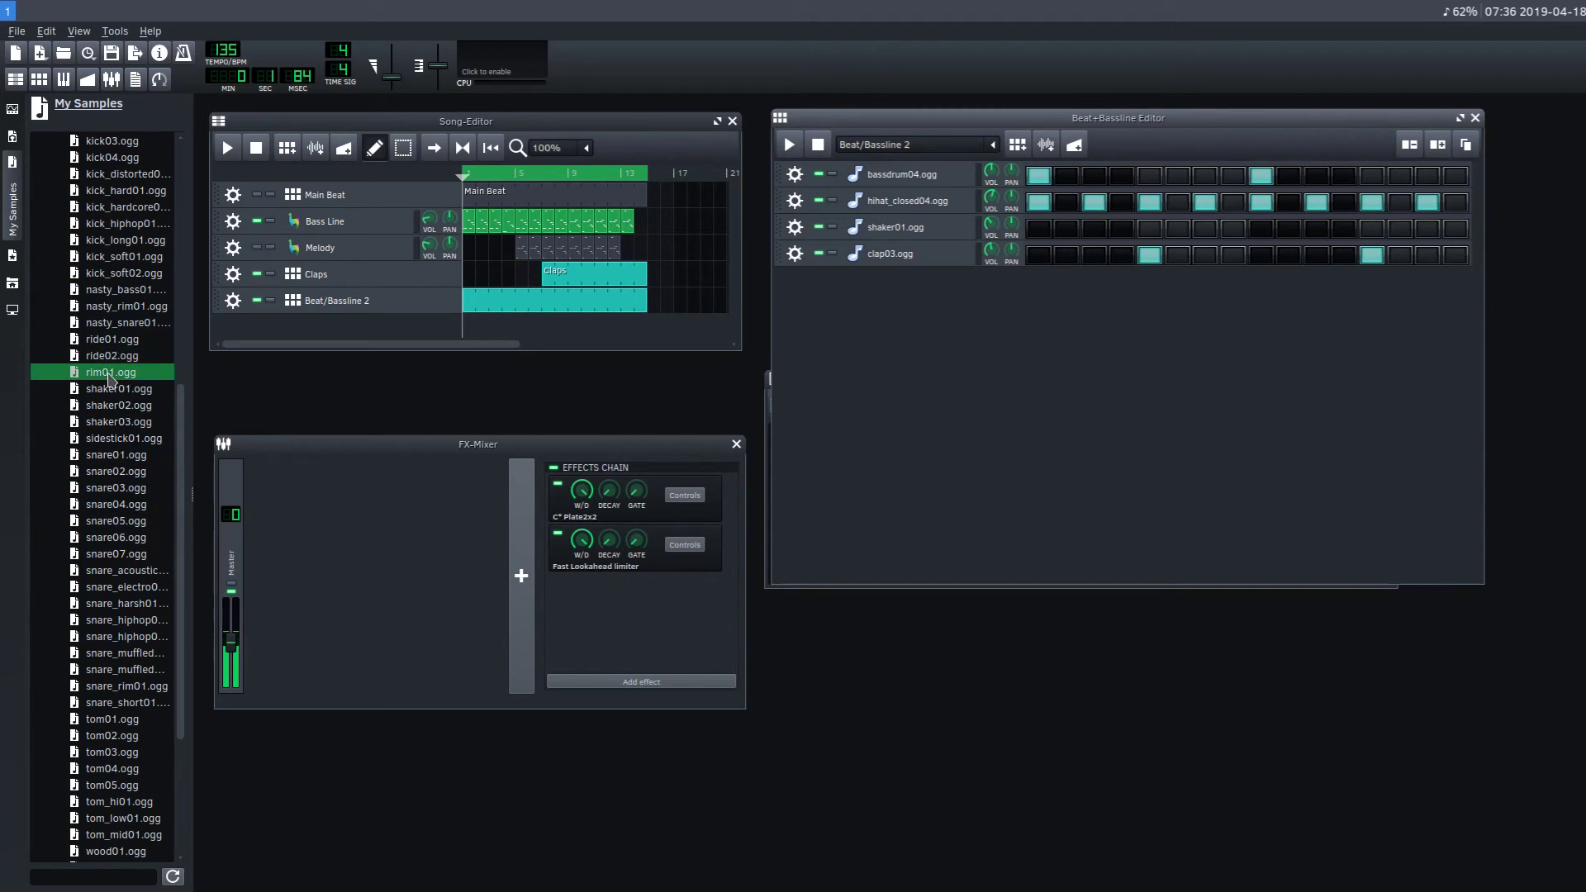
pyautogui.moveTo(100, 341); pyautogui.dragTo(826, 347)
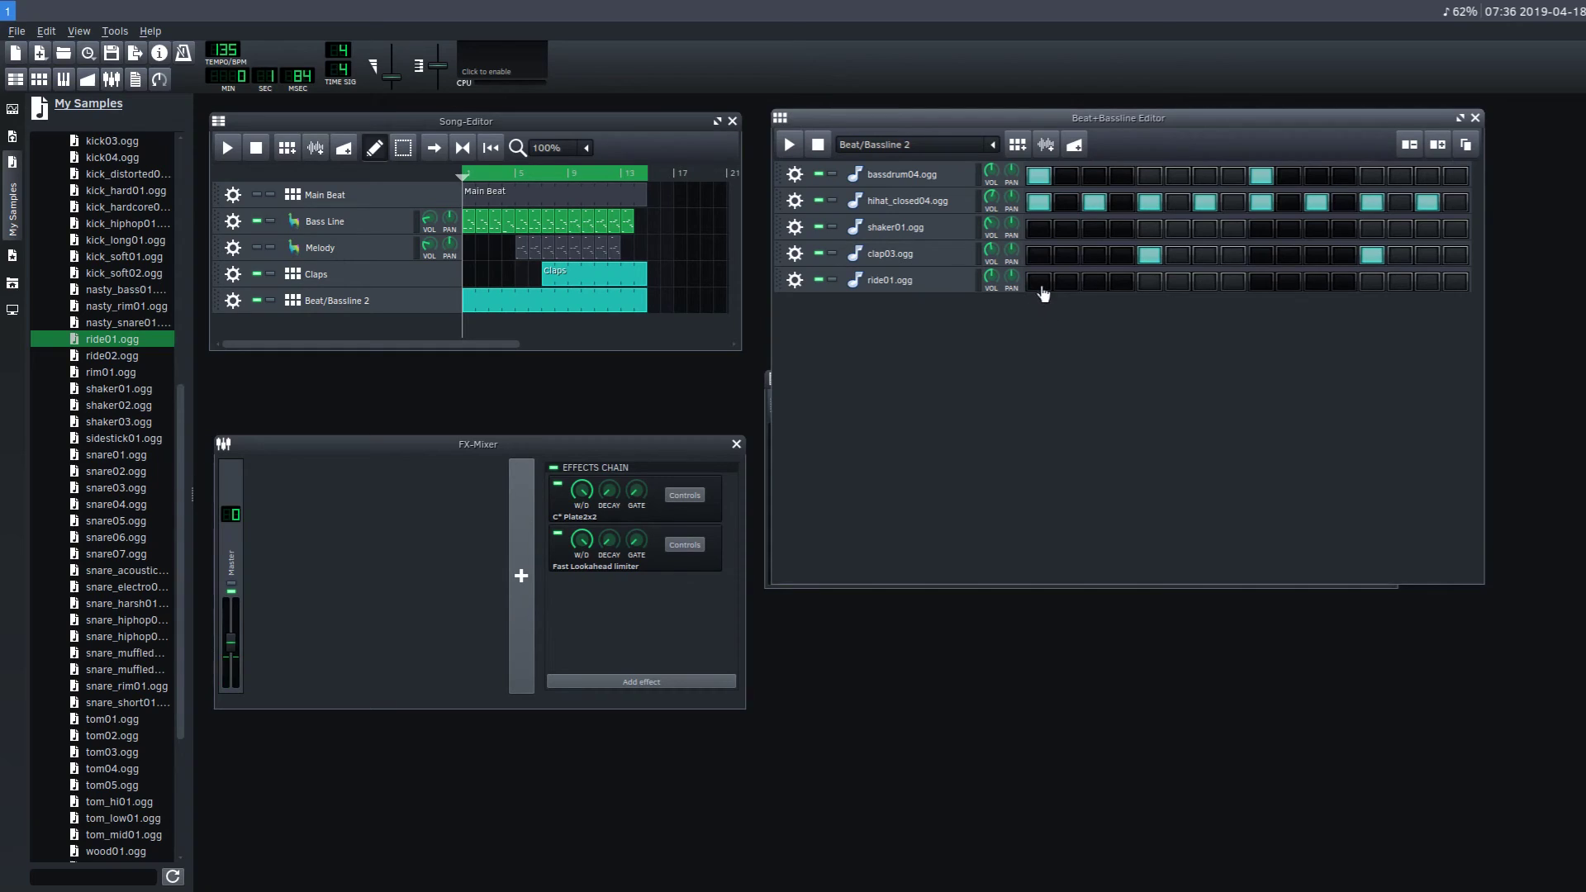
# Clear the hi-hat and clap hits, add kicks on steps 5 and 13, and set bassdrum04 volume to about 86%.
pyautogui.click(1039, 202)
pyautogui.click(1154, 177)
pyautogui.click(1365, 178)
pyautogui.click(1105, 203)
pyautogui.click(1150, 202)
pyautogui.click(1206, 203)
pyautogui.click(1260, 202)
pyautogui.click(1316, 203)
pyautogui.click(1370, 203)
pyautogui.click(1428, 202)
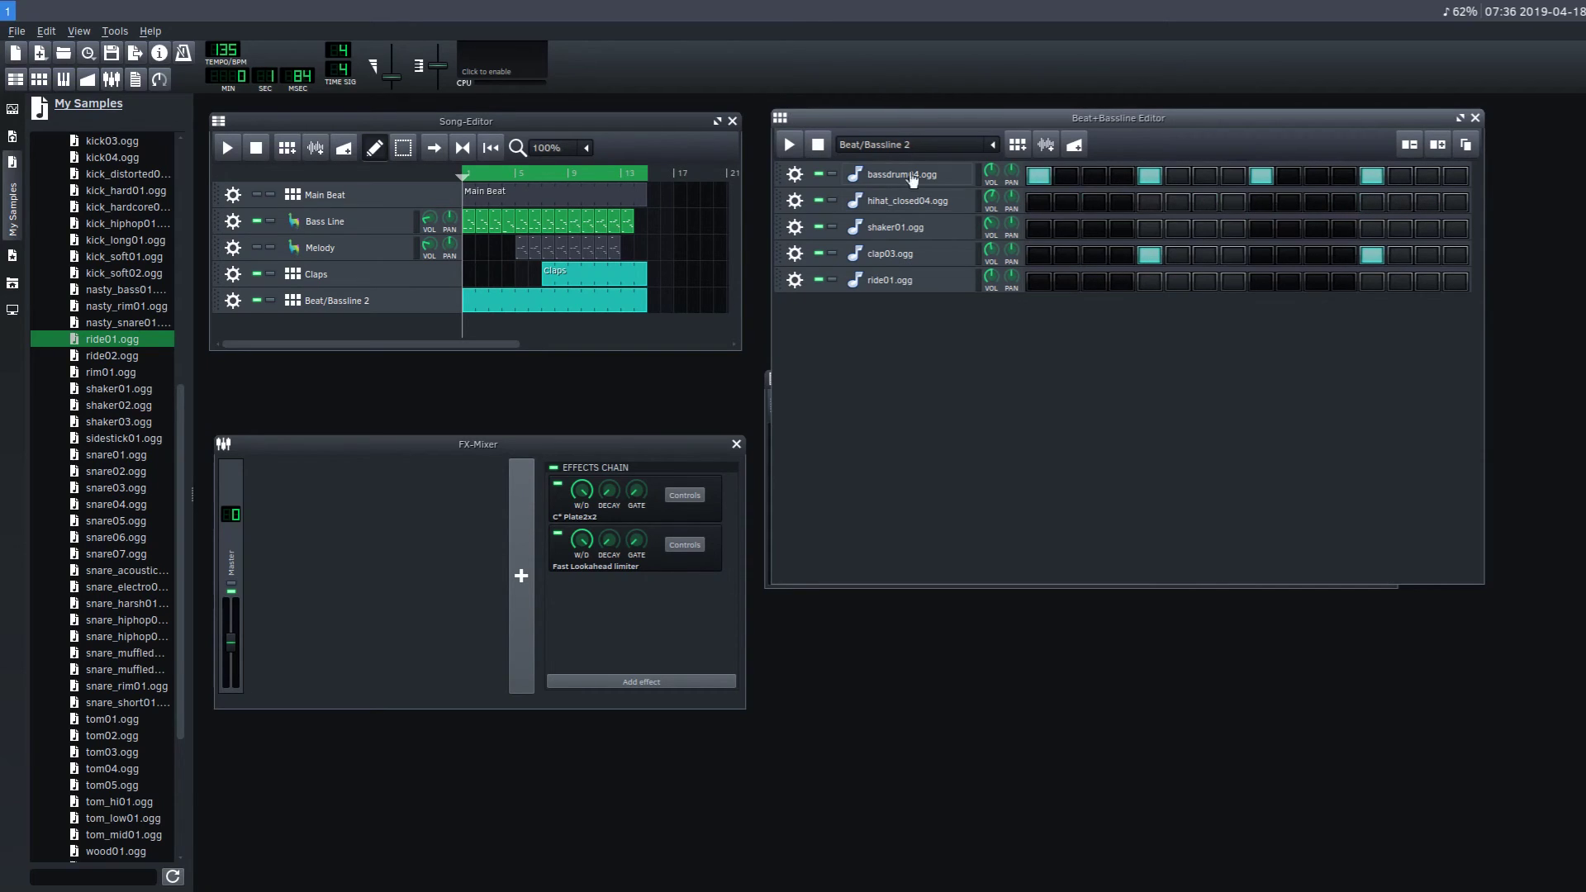
pyautogui.click(789, 144)
pyautogui.click(1150, 256)
pyautogui.click(1372, 255)
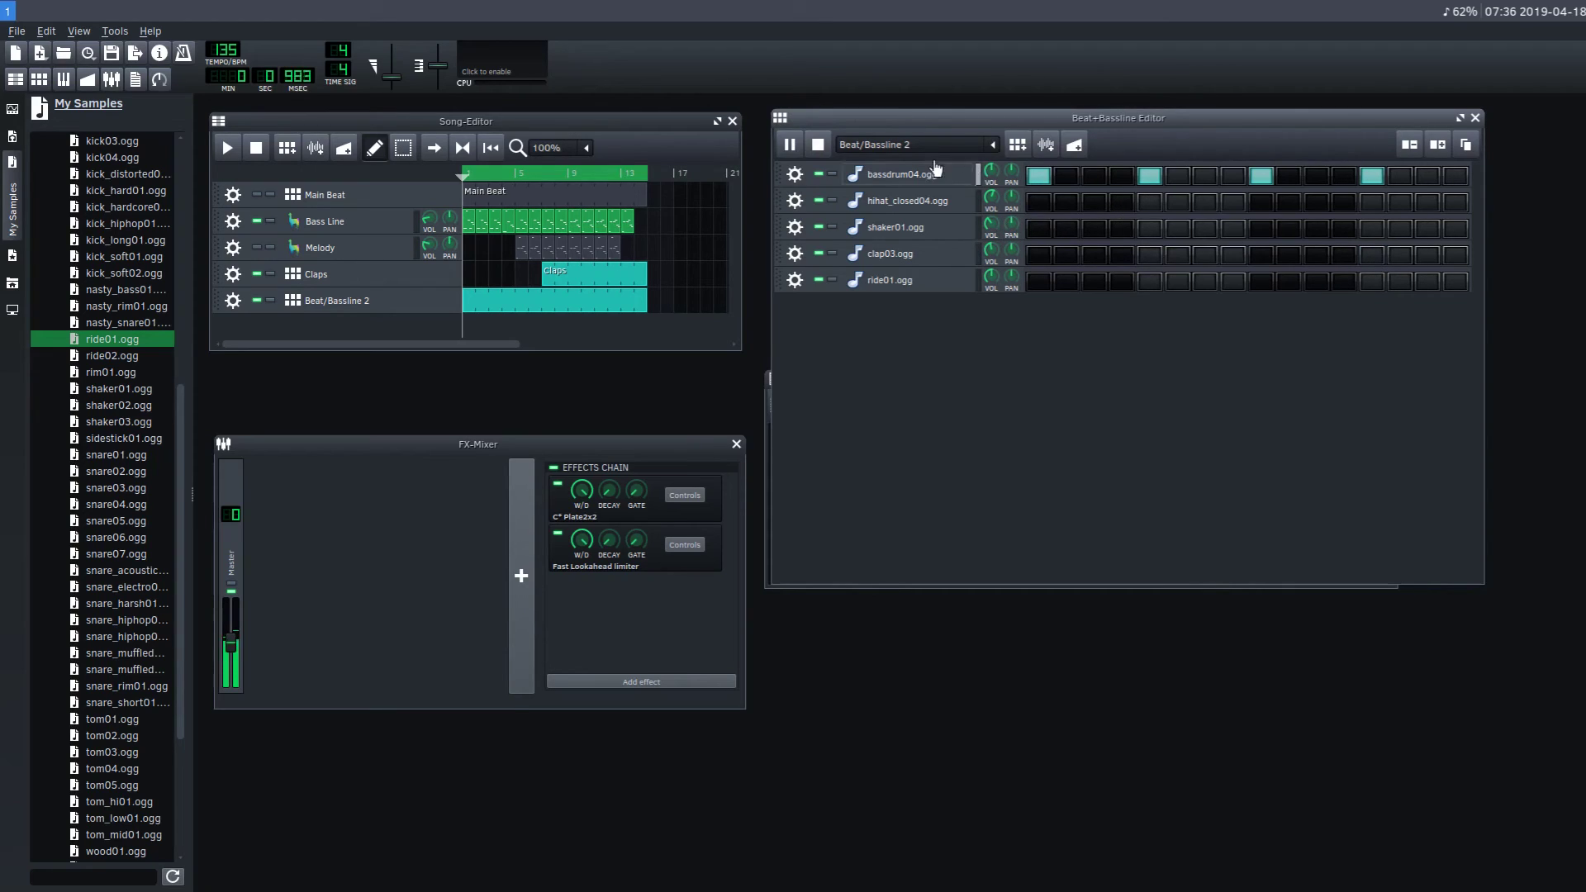
pyautogui.press('space')
pyautogui.moveTo(991, 175); pyautogui.dragTo(991, 190)
# Program ride hits on steps 1, 5, 8, 9, 13 and 16 while auditioning playback.
pyautogui.click(1038, 282)
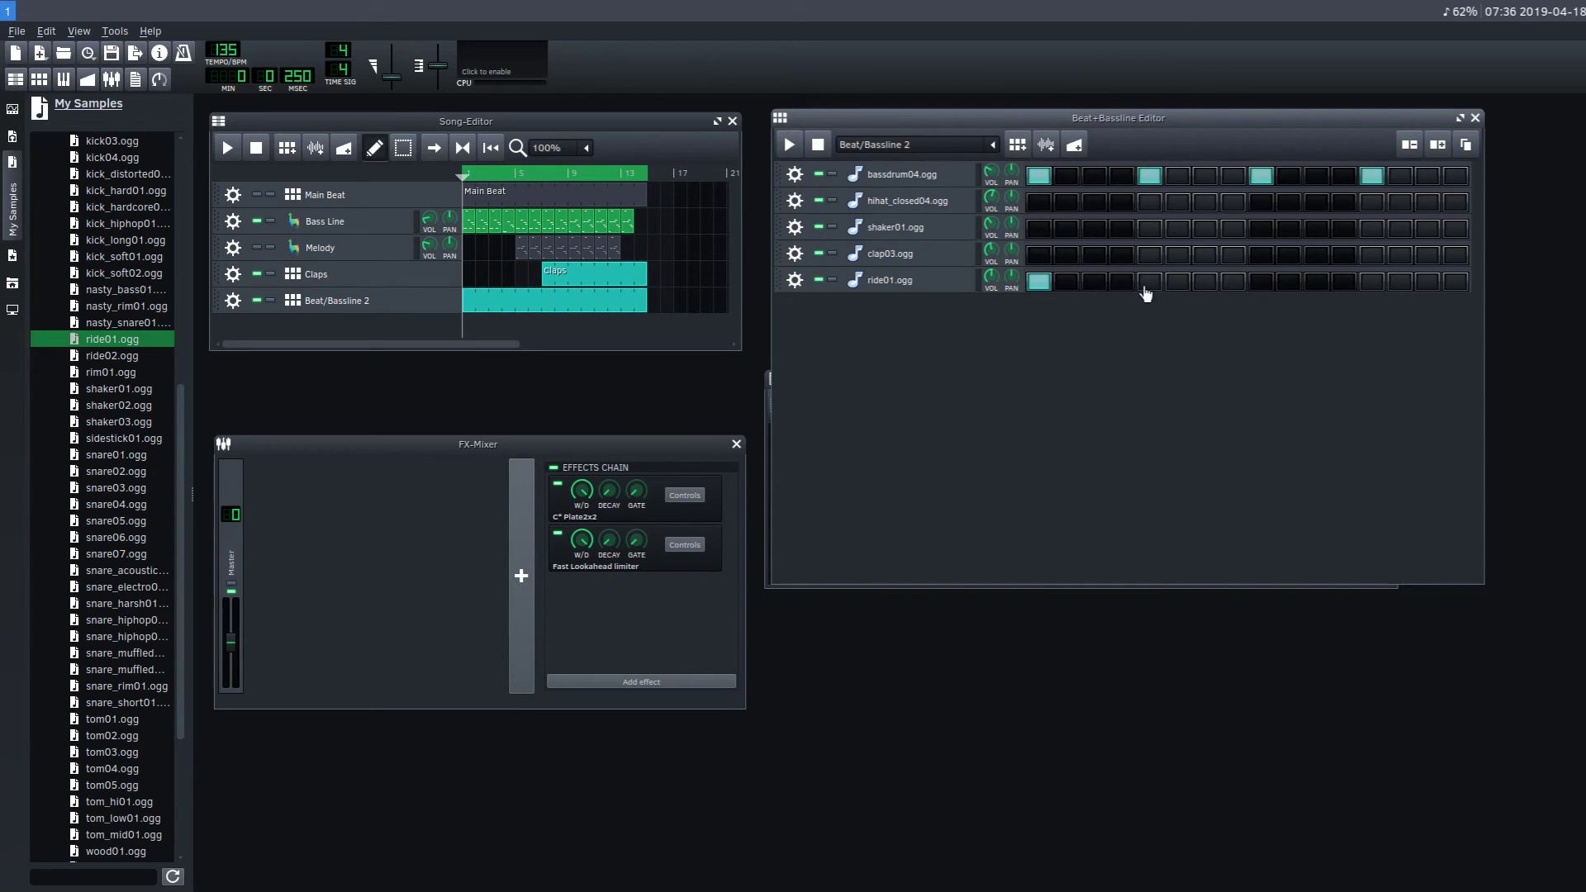
pyautogui.click(790, 144)
pyautogui.click(1127, 285)
pyautogui.click(1151, 286)
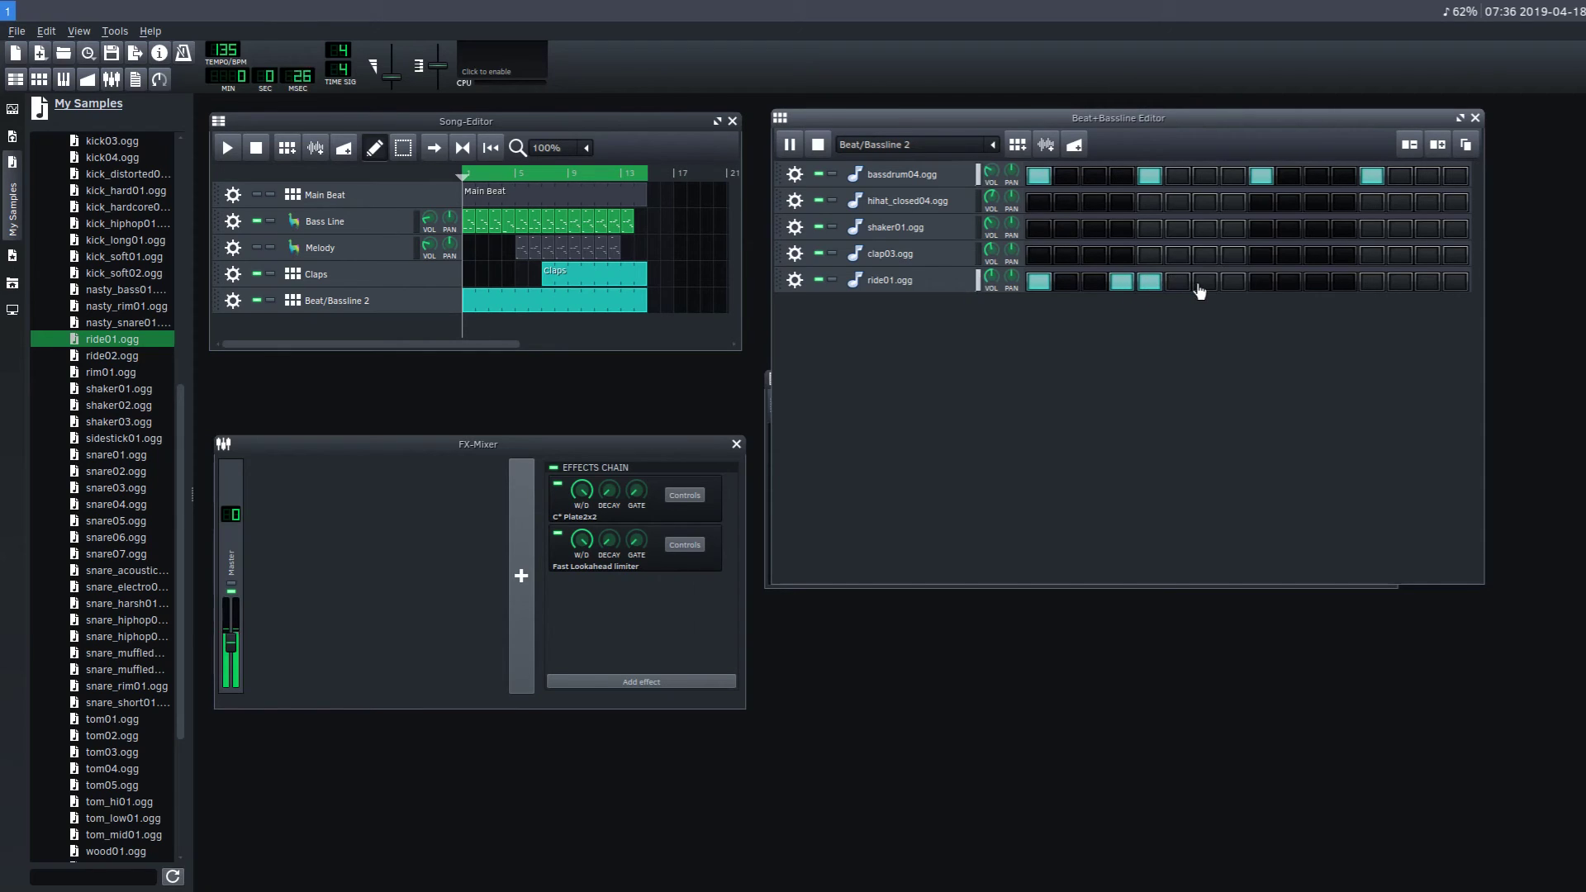
pyautogui.click(1123, 285)
pyautogui.click(1206, 283)
pyautogui.click(1232, 283)
pyautogui.click(1206, 283)
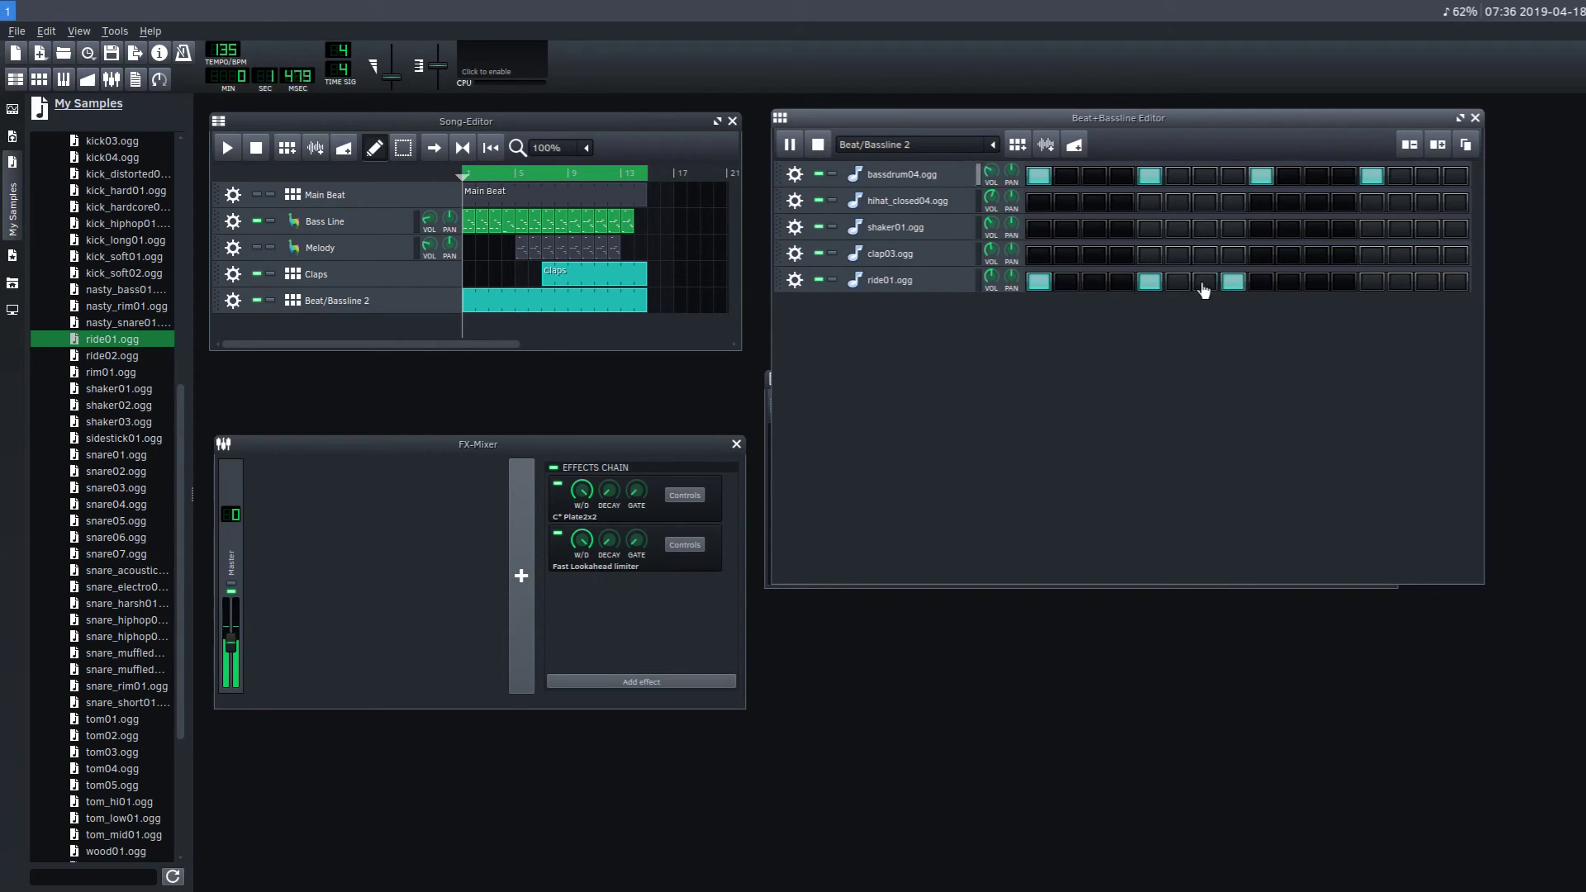
pyautogui.click(1264, 285)
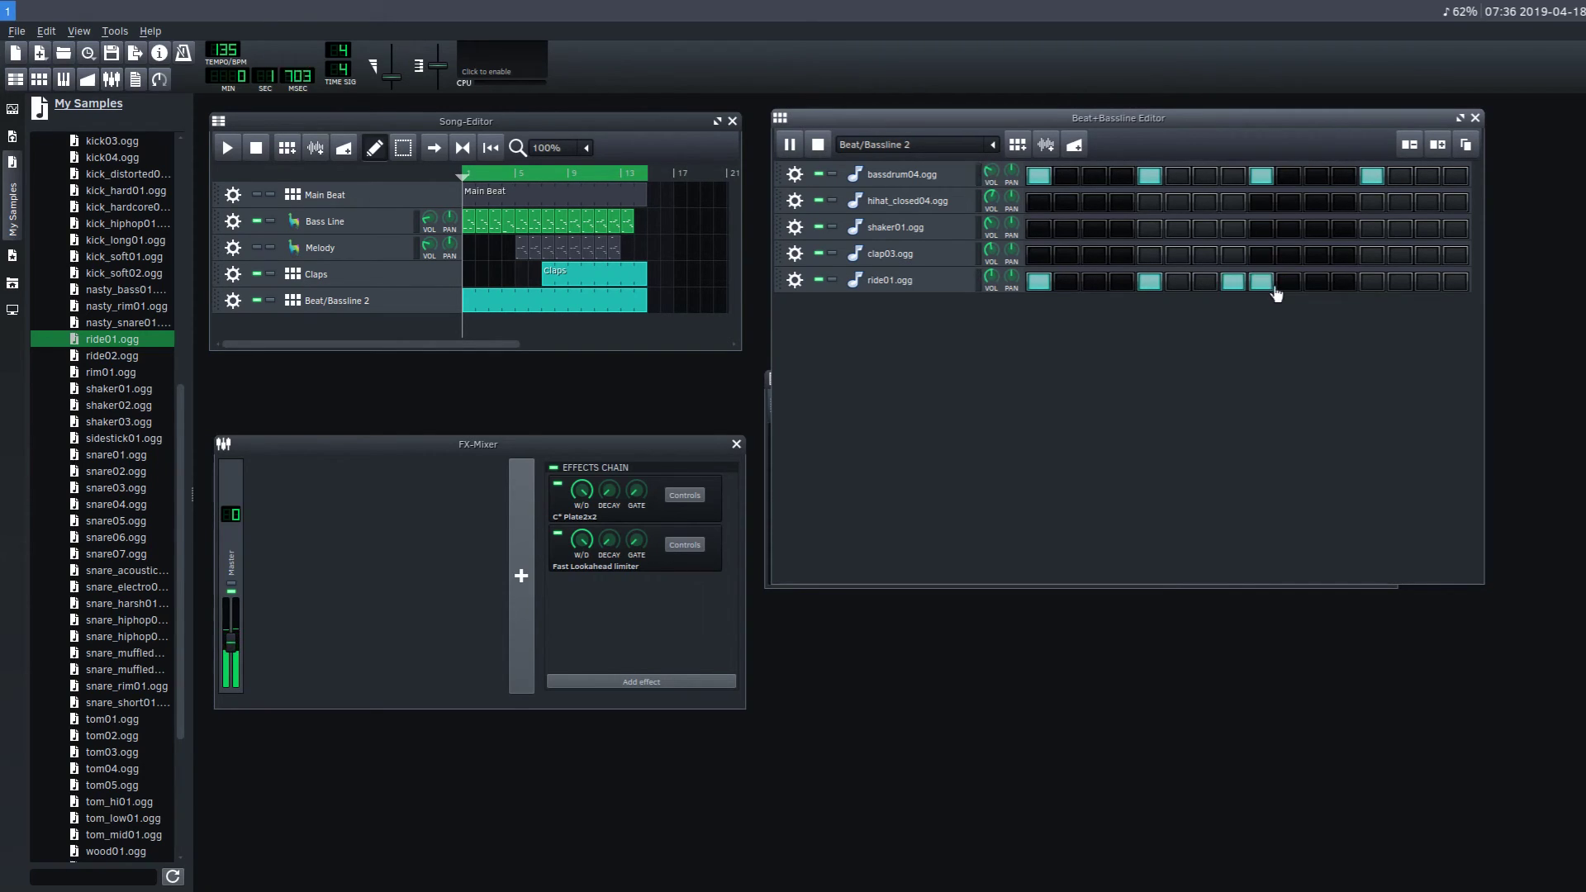
pyautogui.click(1349, 284)
pyautogui.click(1368, 284)
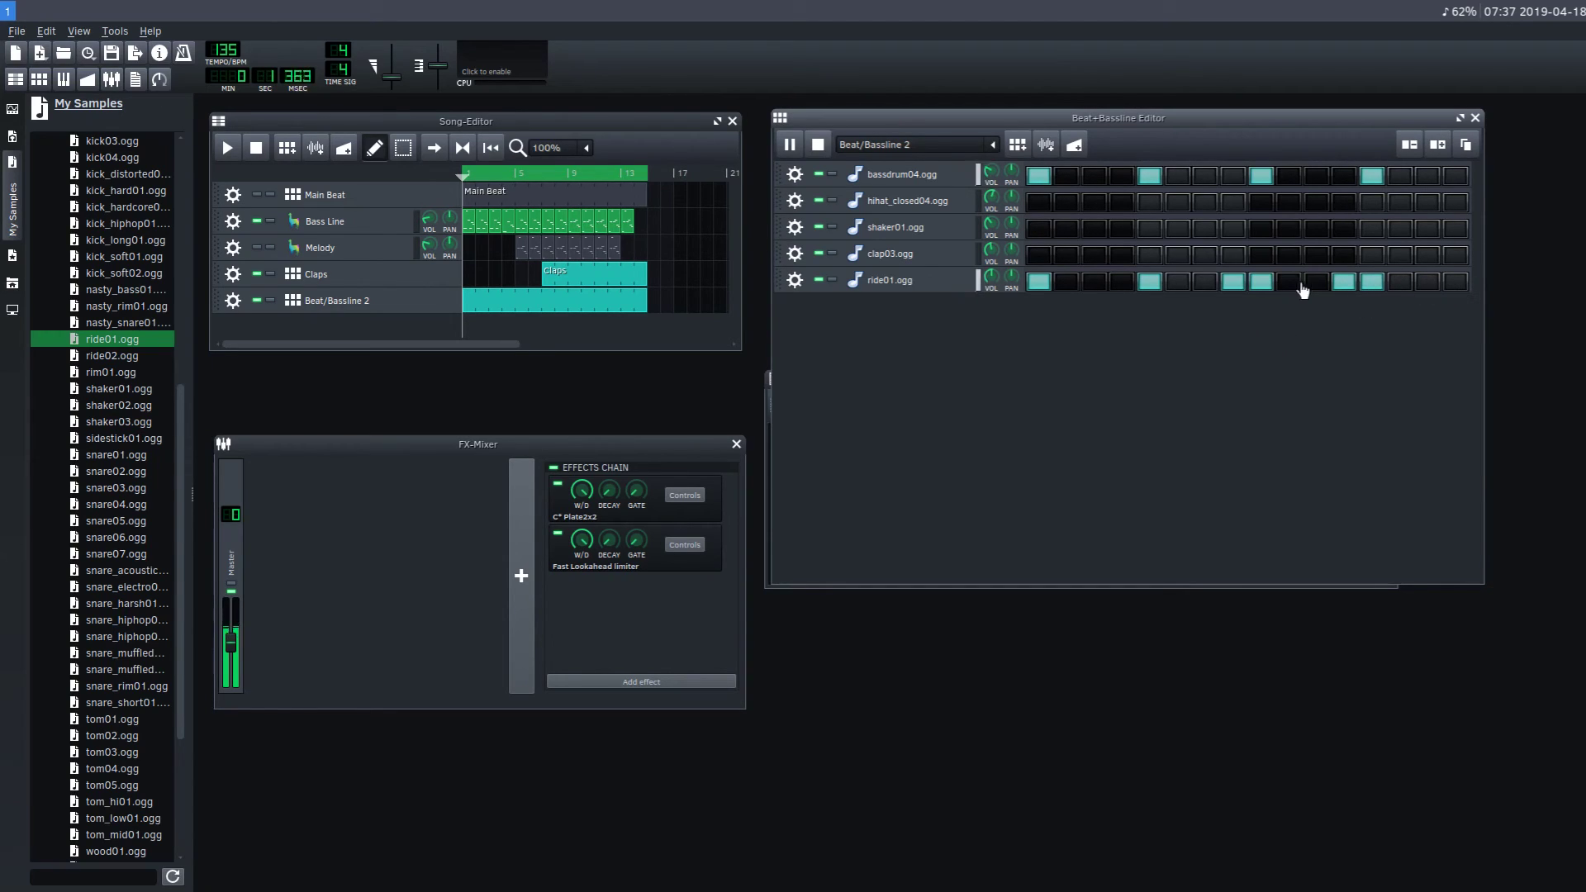
pyautogui.click(1345, 282)
pyautogui.click(1458, 283)
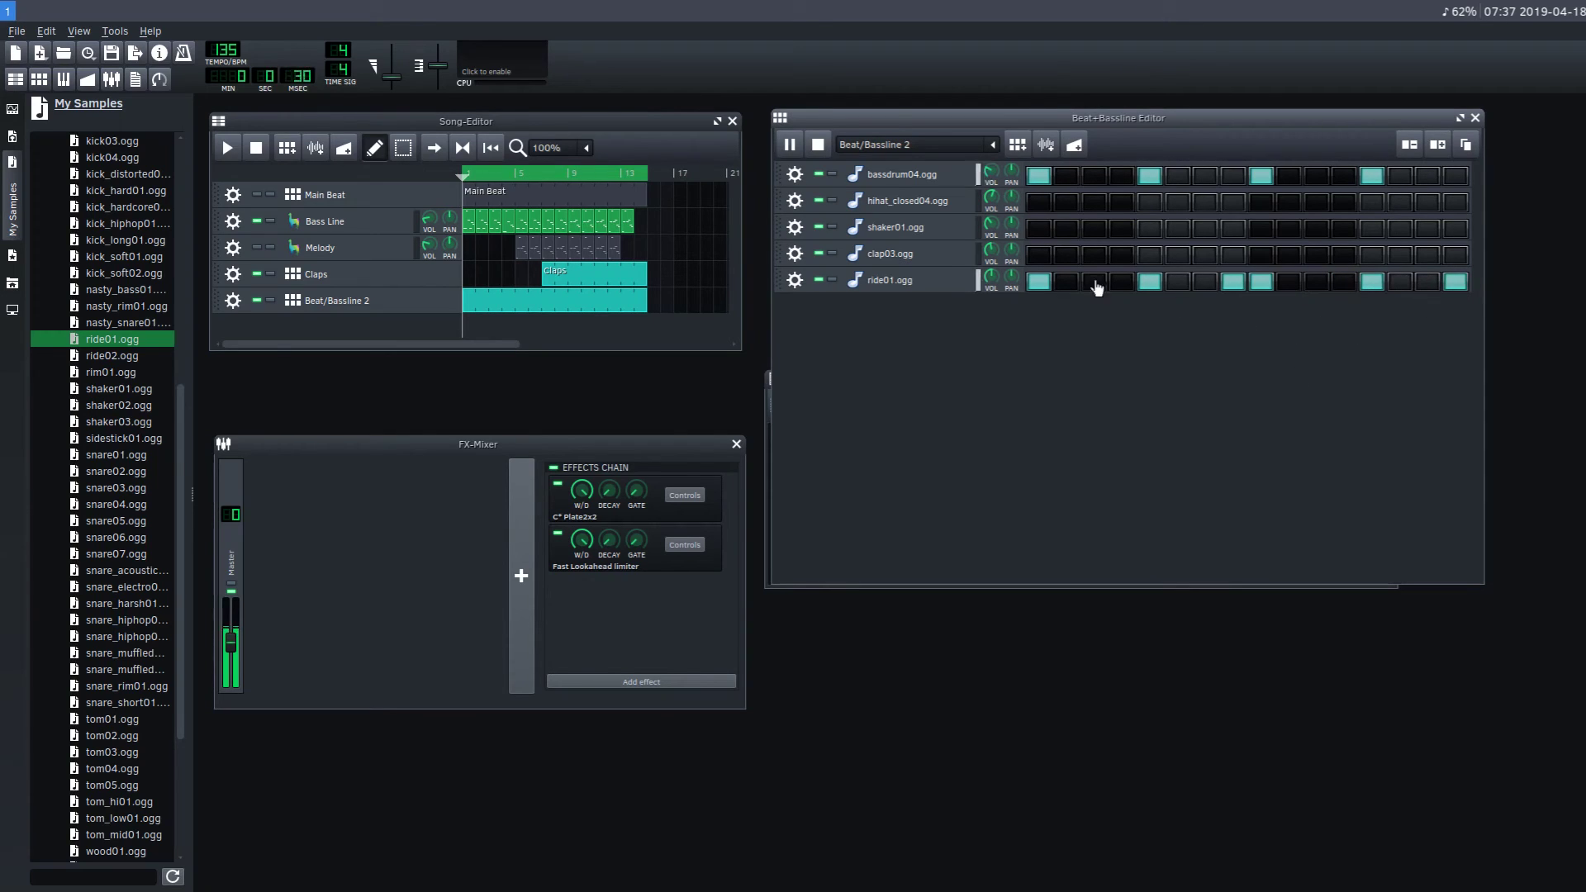
pyautogui.press('space')
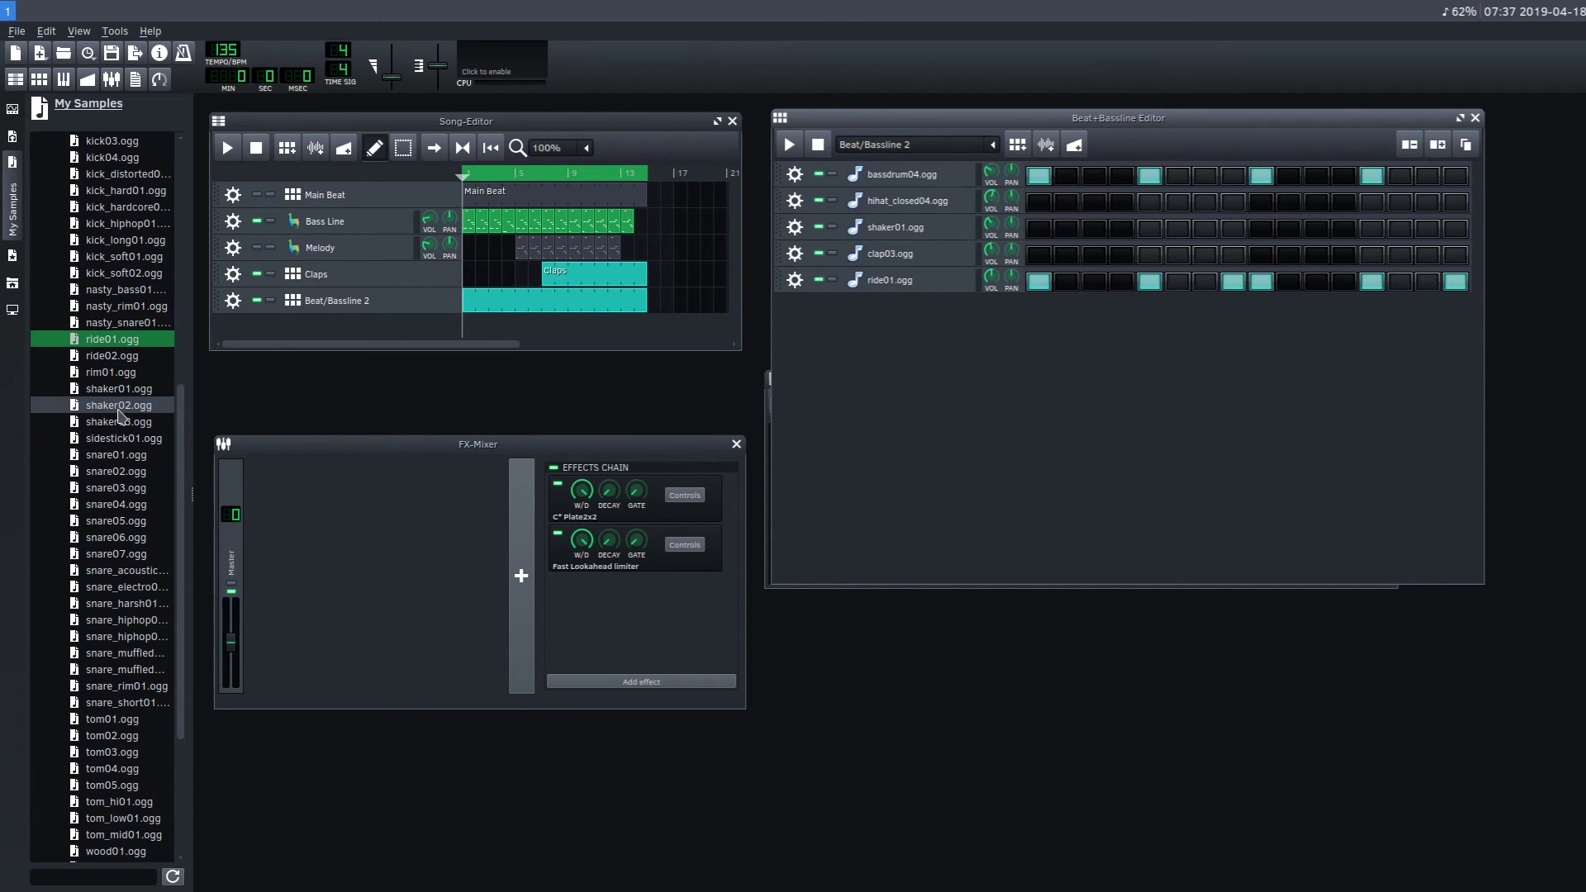
# Audition the zap, wood, tom and snare samples, then add two snare_rim01 tracks to the pattern.
pyautogui.scroll(-2, 83, 413)
pyautogui.click(111, 770)
pyautogui.click(111, 753)
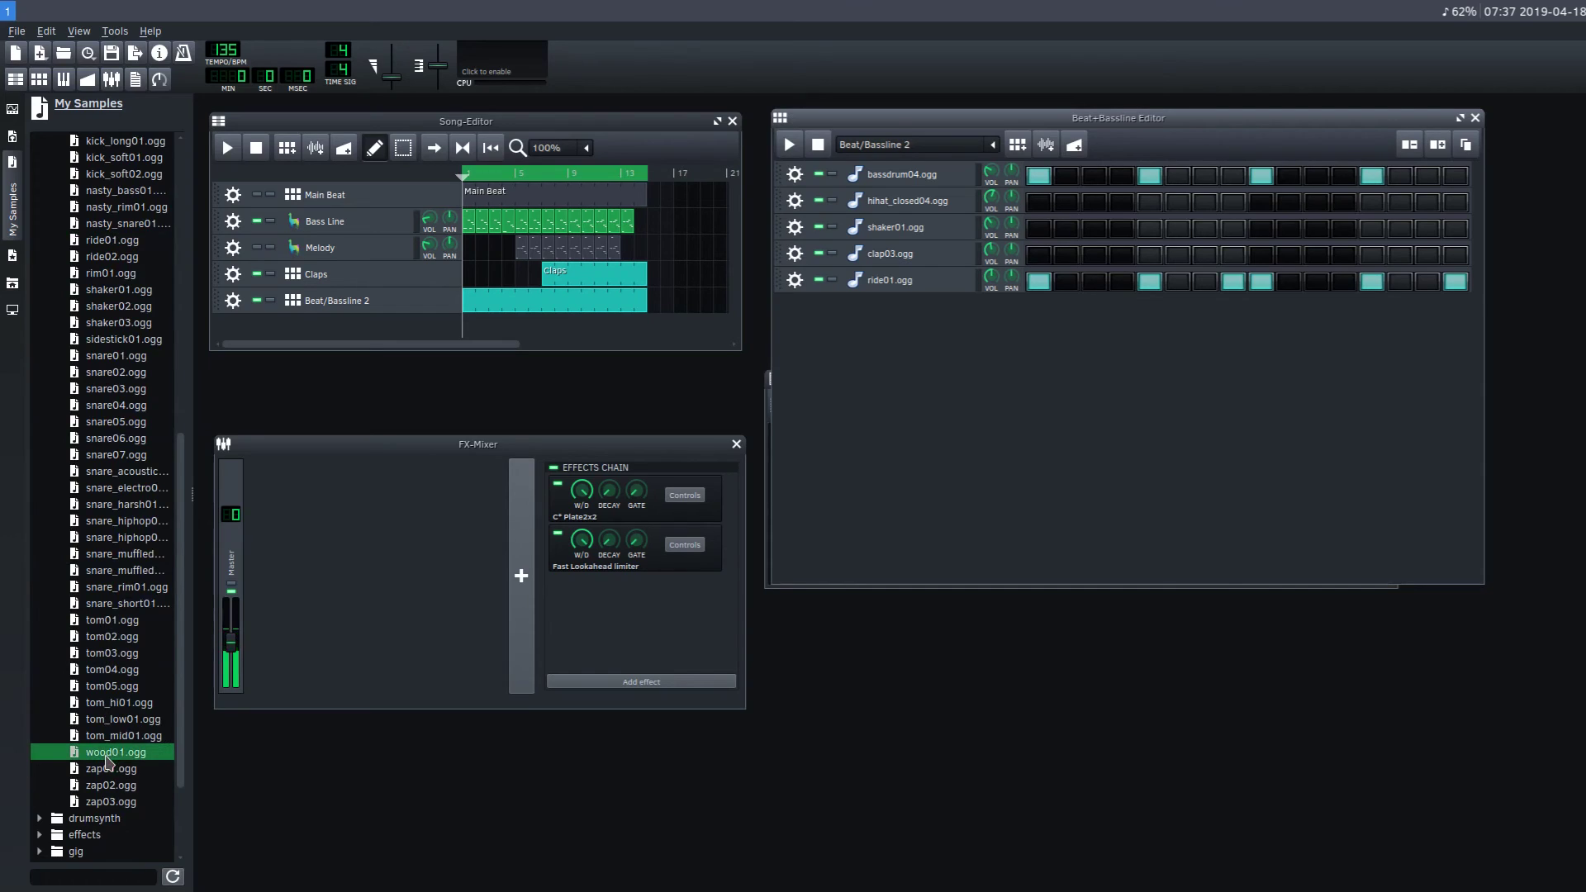
pyautogui.click(108, 719)
pyautogui.click(105, 704)
pyautogui.click(108, 637)
pyautogui.click(114, 604)
pyautogui.click(119, 587)
pyautogui.doubleClick(119, 587)
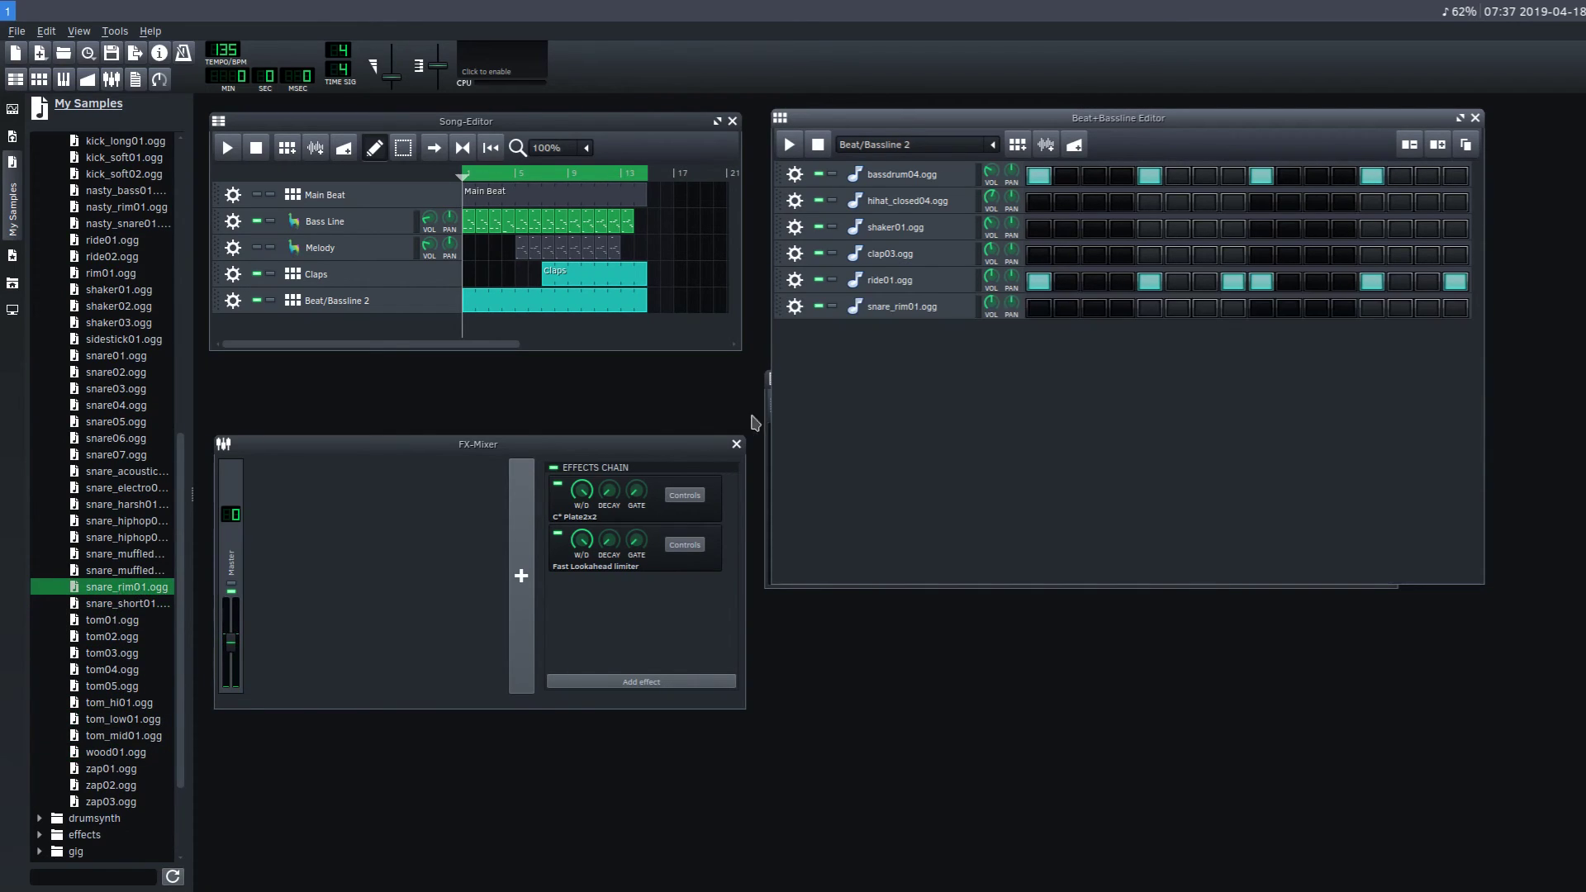
pyautogui.moveTo(106, 593); pyautogui.dragTo(860, 381)
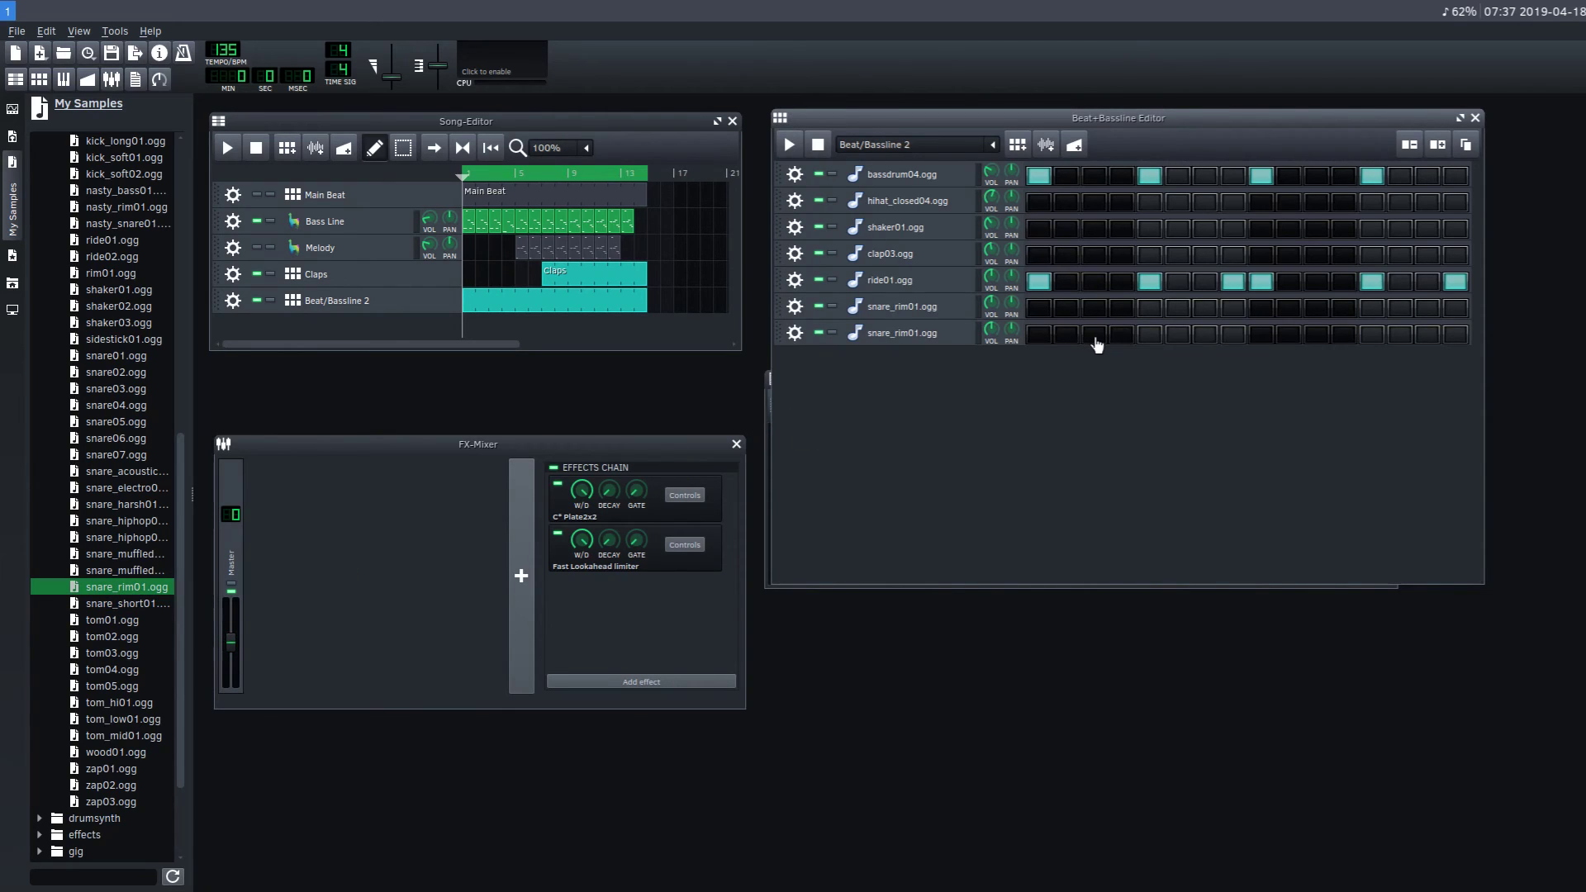
# Program rim hits on steps 5 and 13 and lower ride01 volume to about 43% while playing.
pyautogui.click(1150, 334)
pyautogui.click(1261, 335)
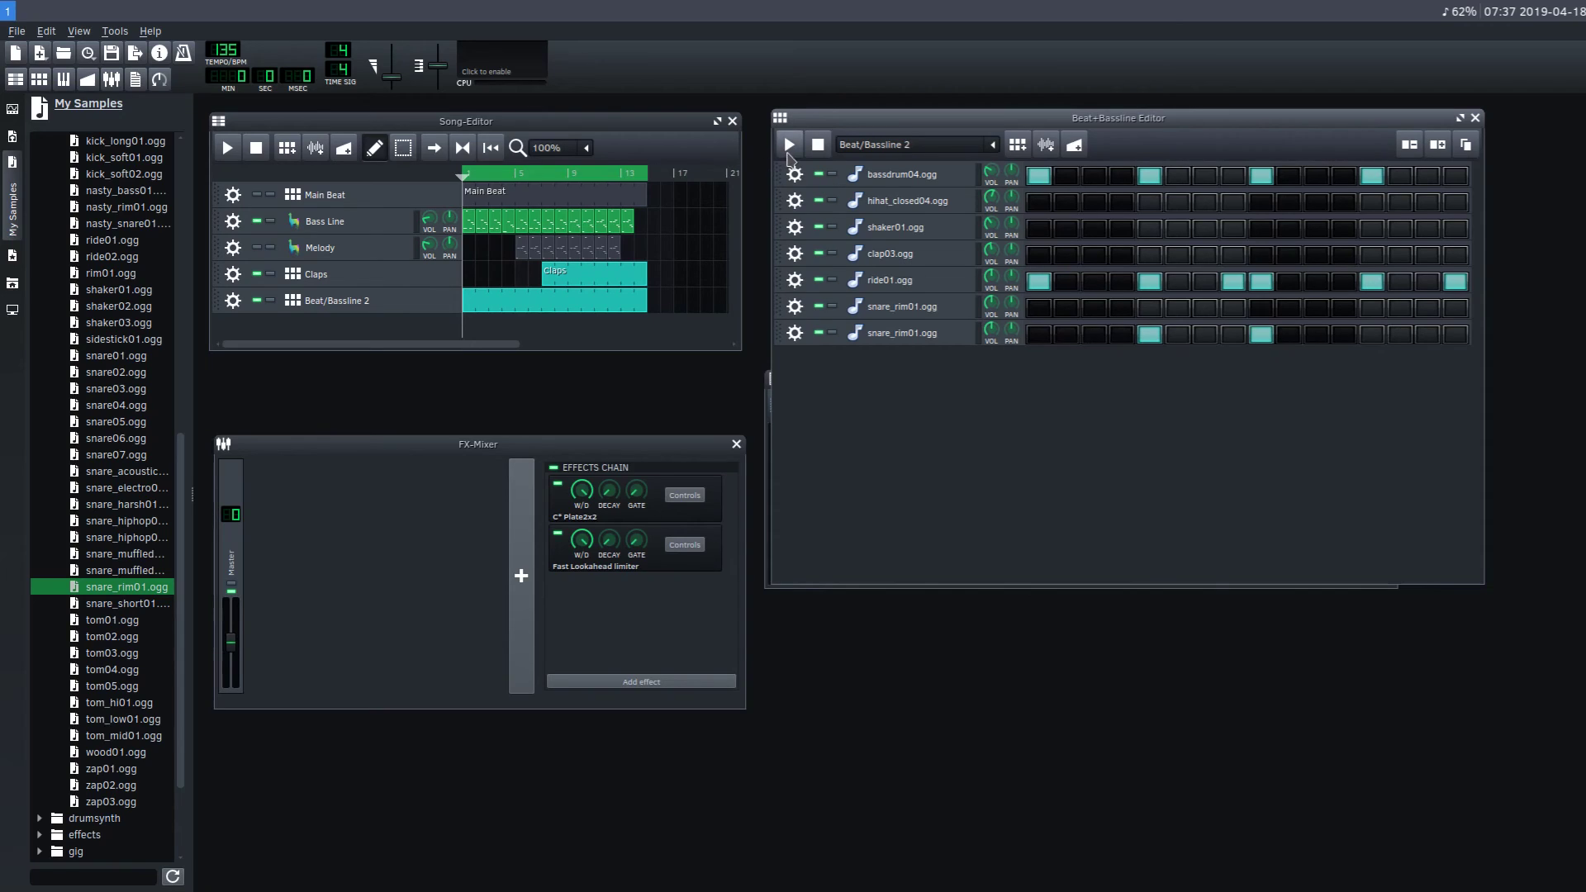
pyautogui.click(788, 152)
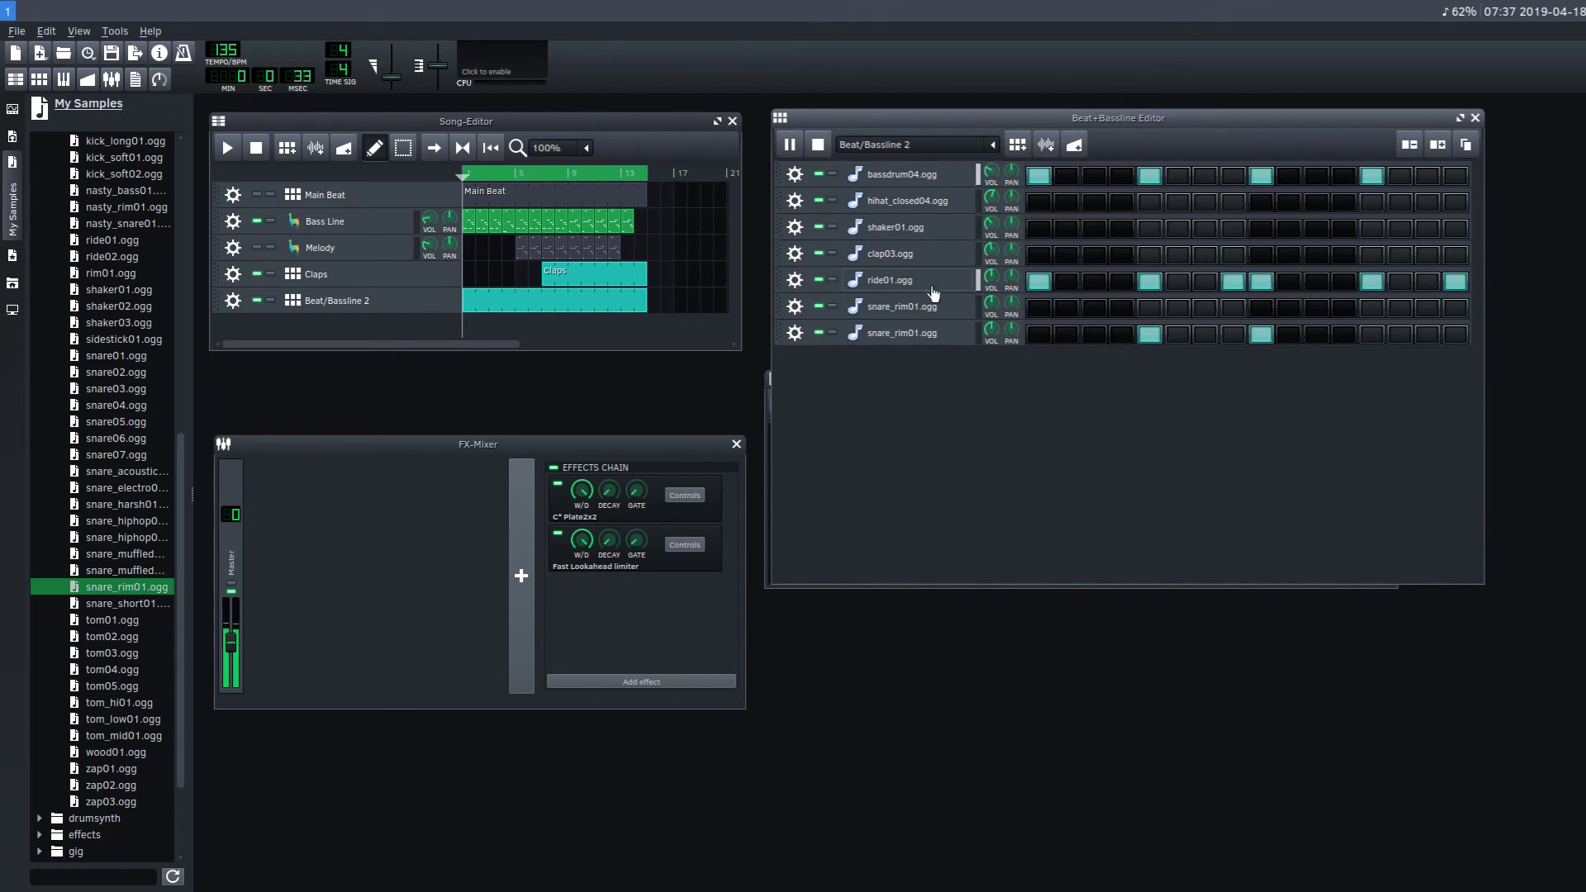
pyautogui.moveTo(991, 280); pyautogui.dragTo(990, 299)
pyautogui.click(1259, 335)
pyautogui.click(1372, 334)
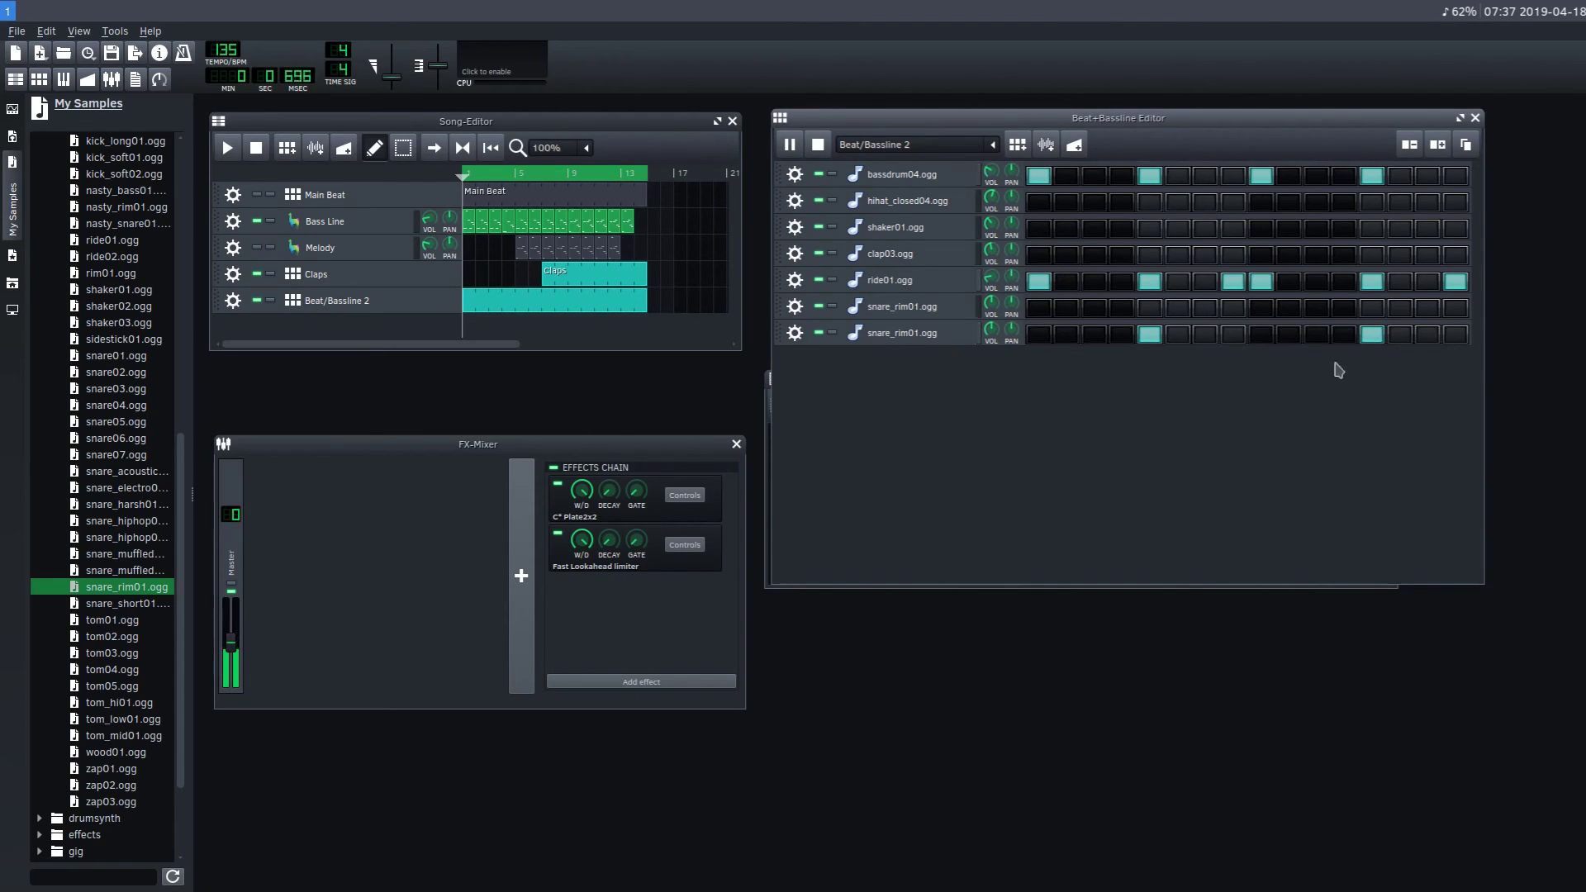
pyautogui.moveTo(980, 286); pyautogui.dragTo(980, 286)
pyautogui.click(798, 145)
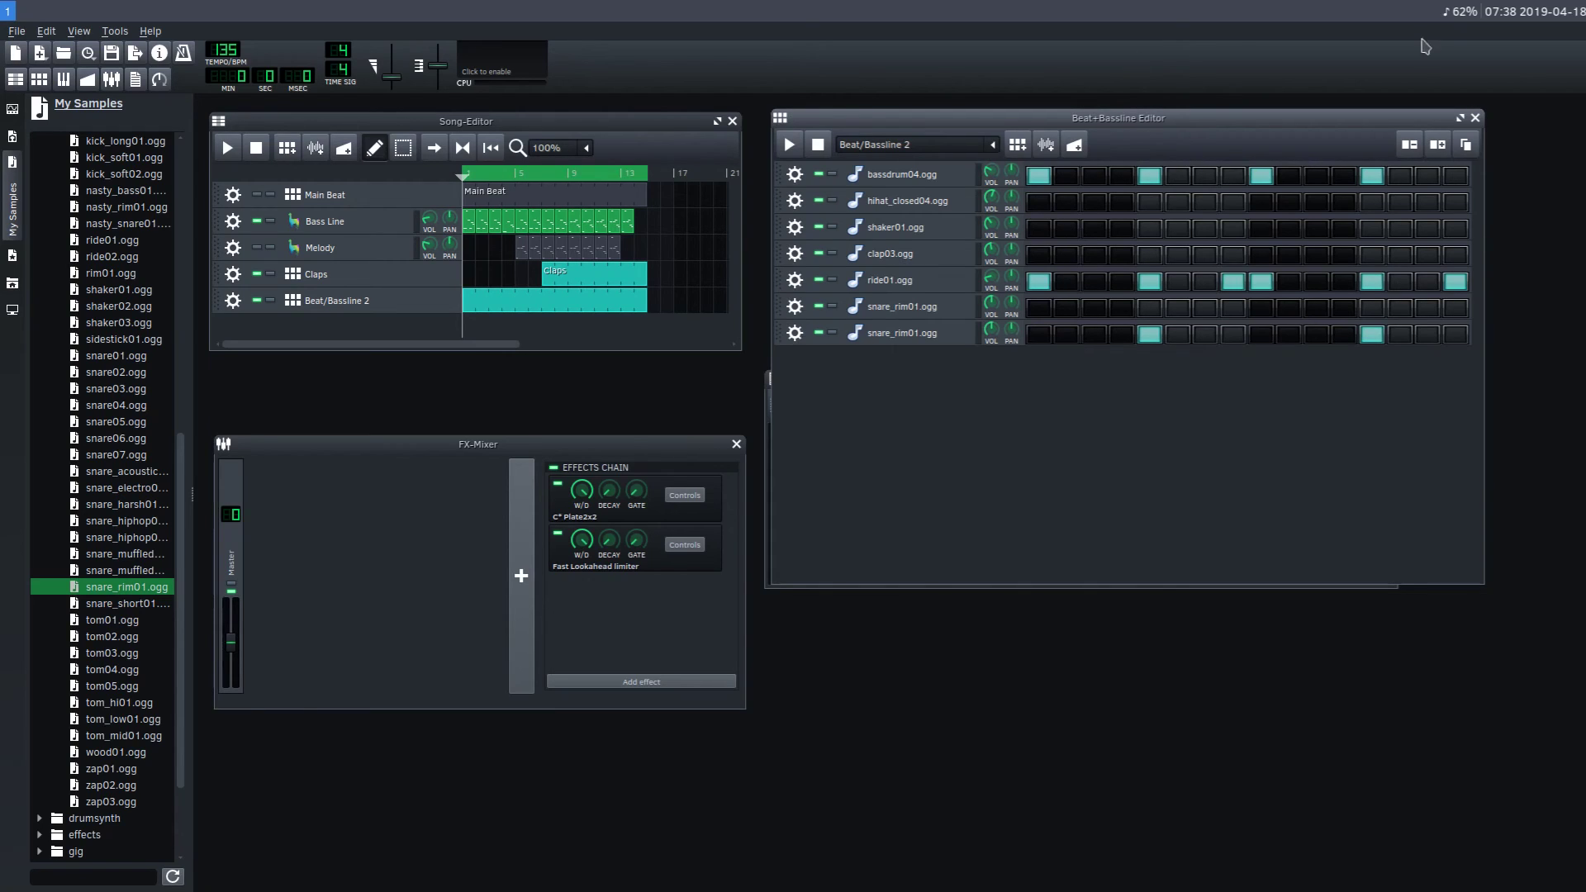
# Extend Beat/Bassline 2 to 32 steps, add an extra ride hit, and play the whole song.
pyautogui.click(1439, 146)
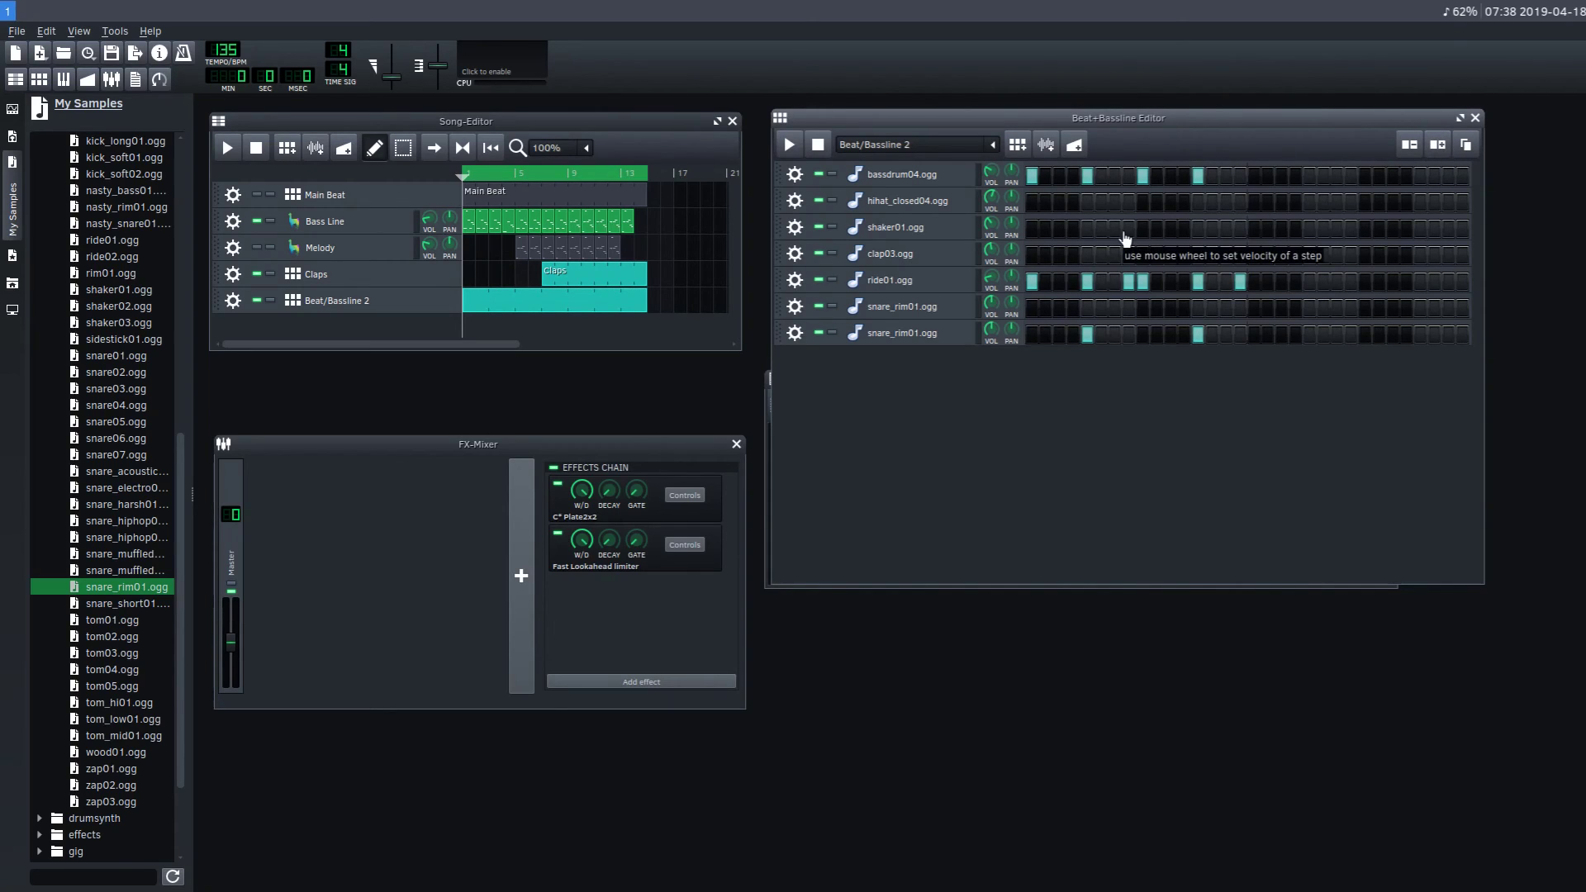
pyautogui.click(1088, 277)
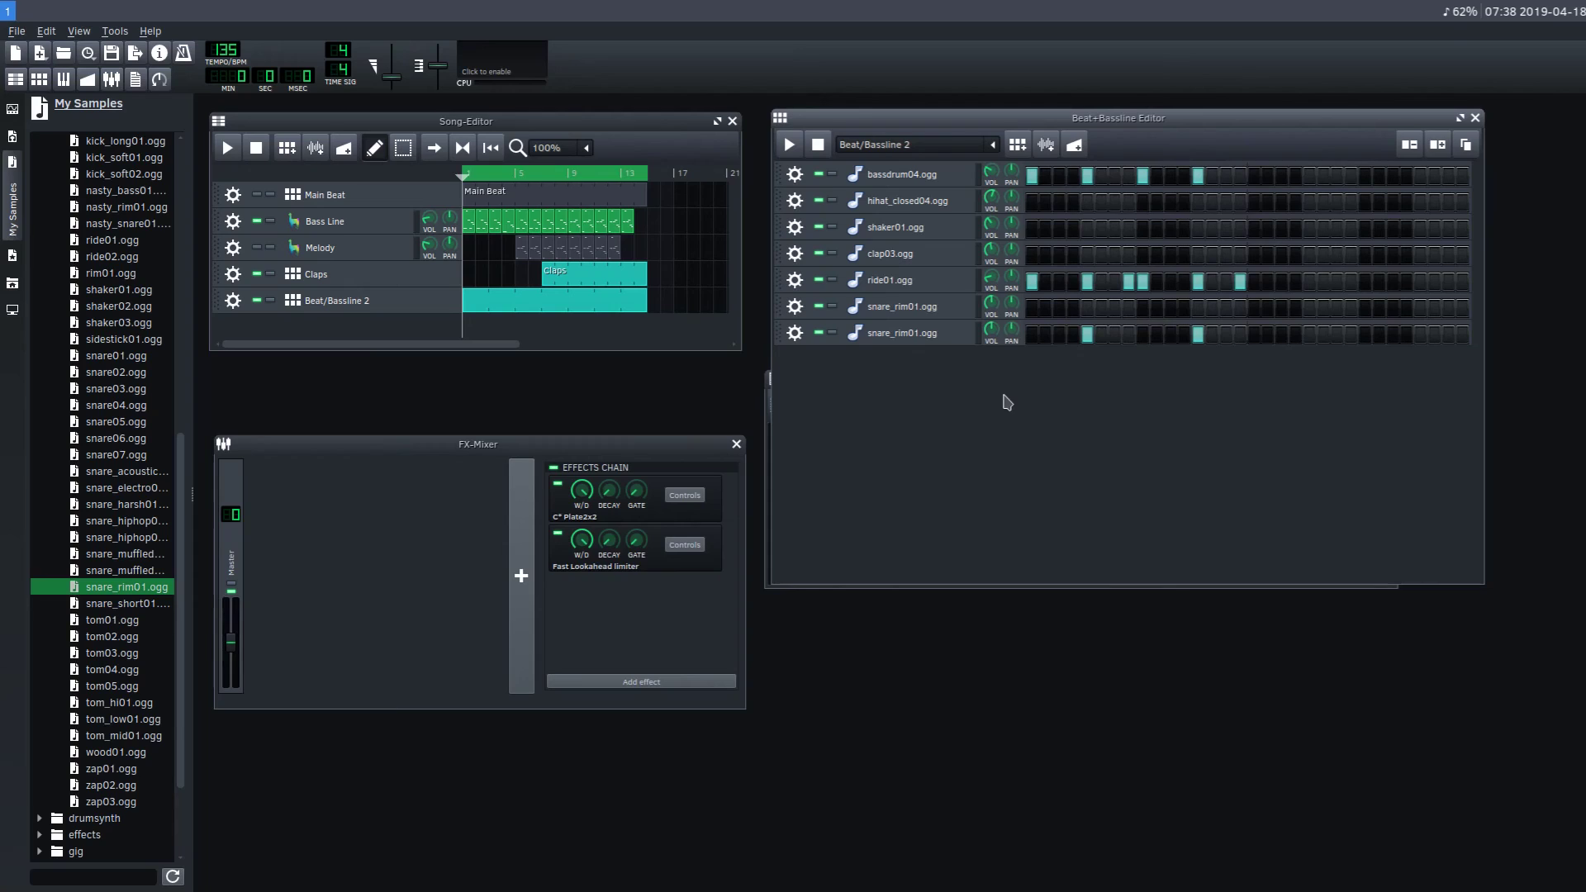
pyautogui.moveTo(1117, 126); pyautogui.dragTo(1056, 116)
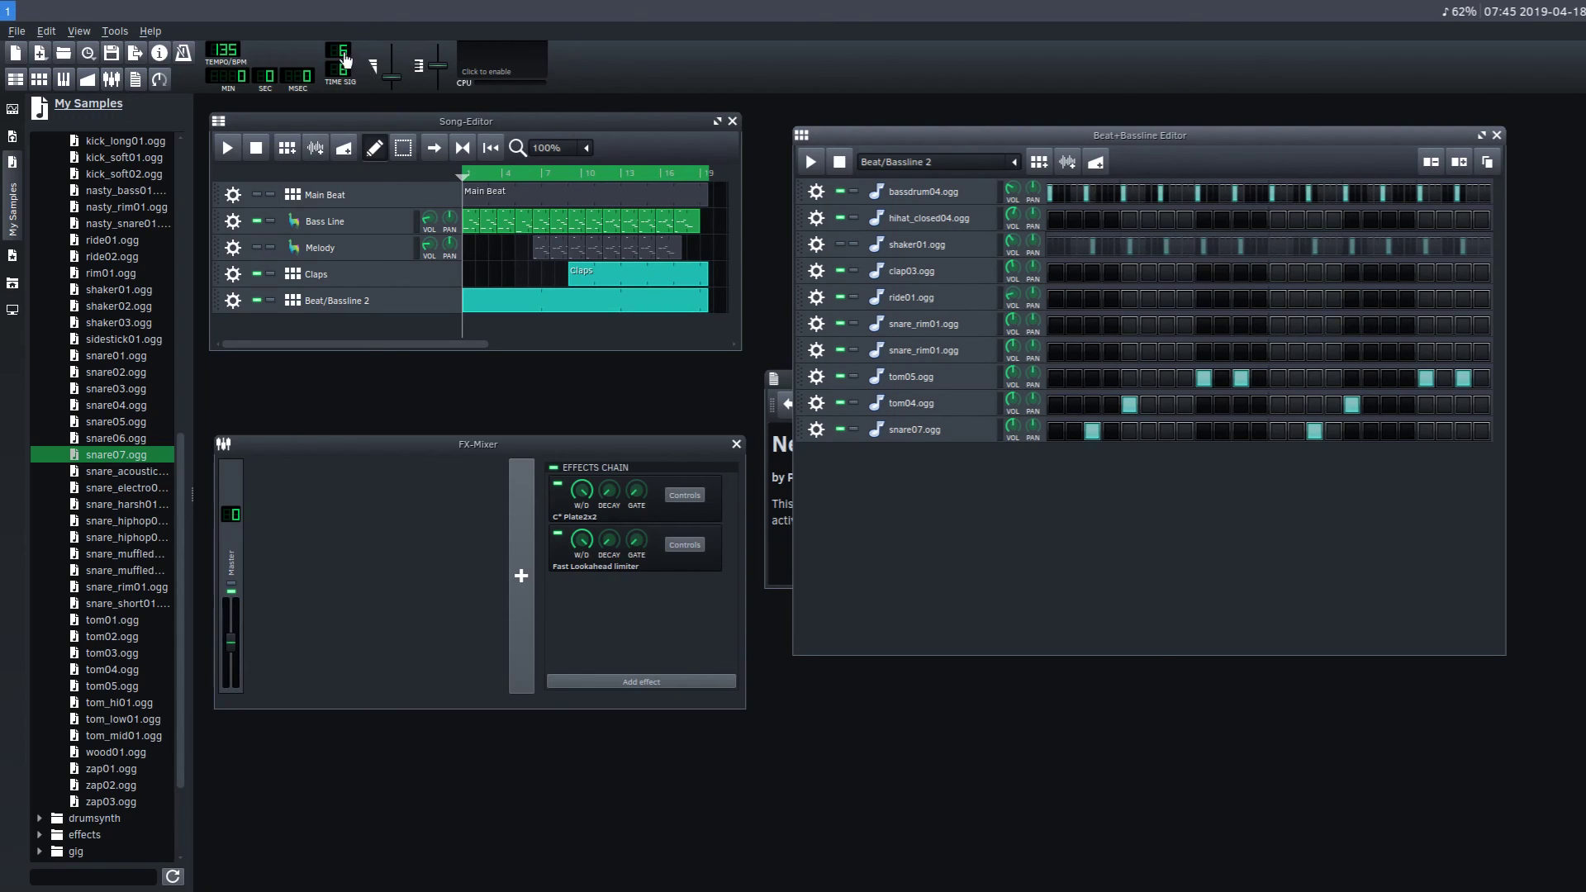
pyautogui.click(227, 149)
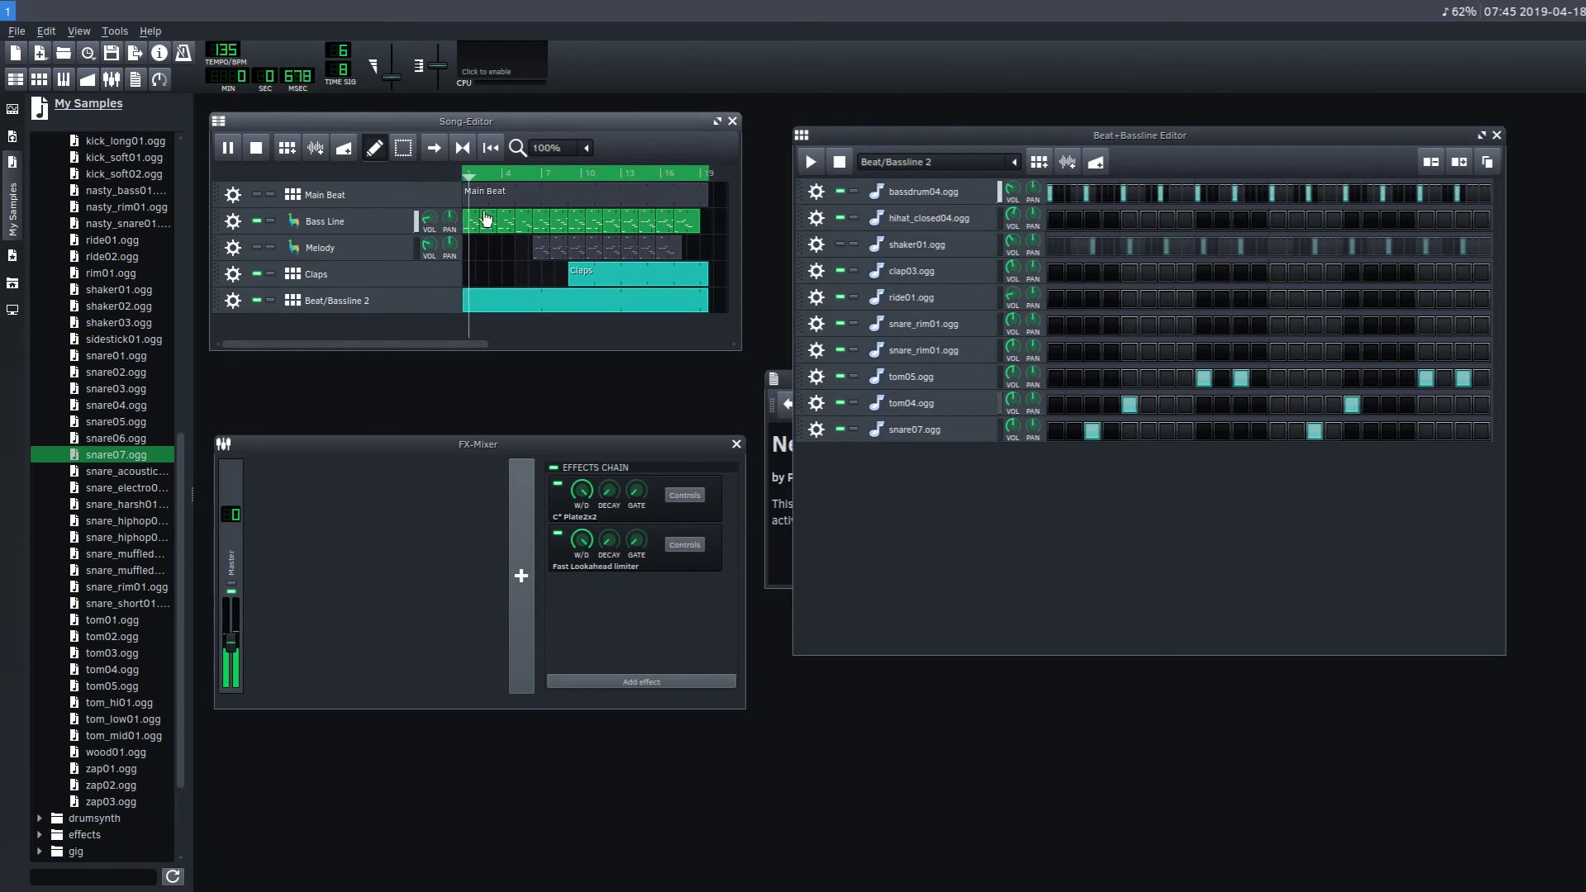
pyautogui.click(258, 151)
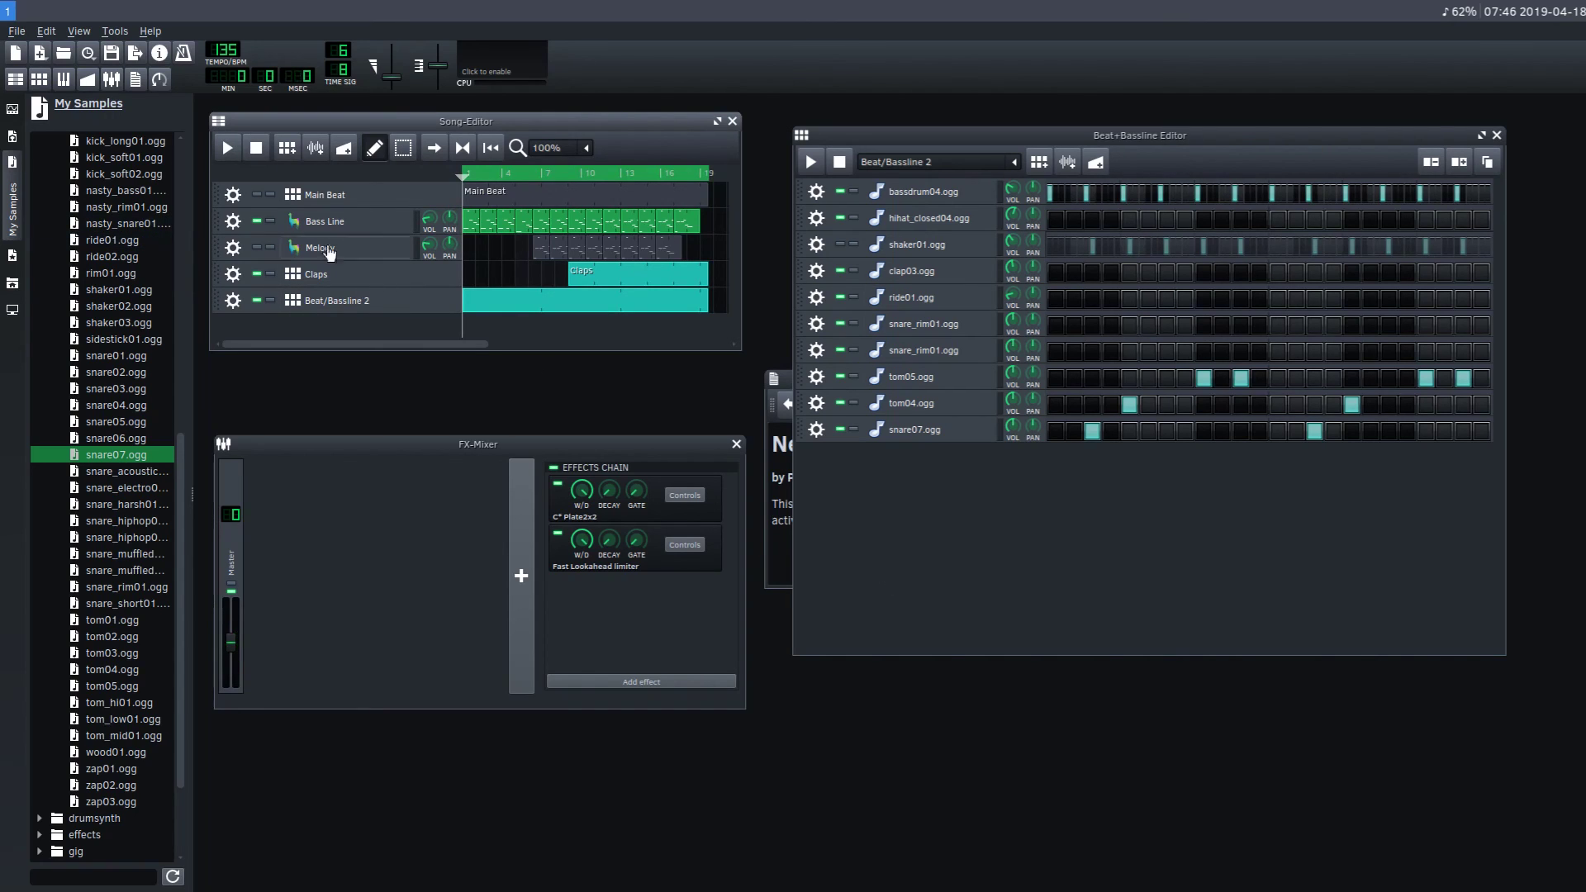
# Start a new CR8000 template project, discarding demo changes, and enlarge the Beat+Bassline Editor.
pyautogui.click(17, 34)
pyautogui.moveTo(53, 73)
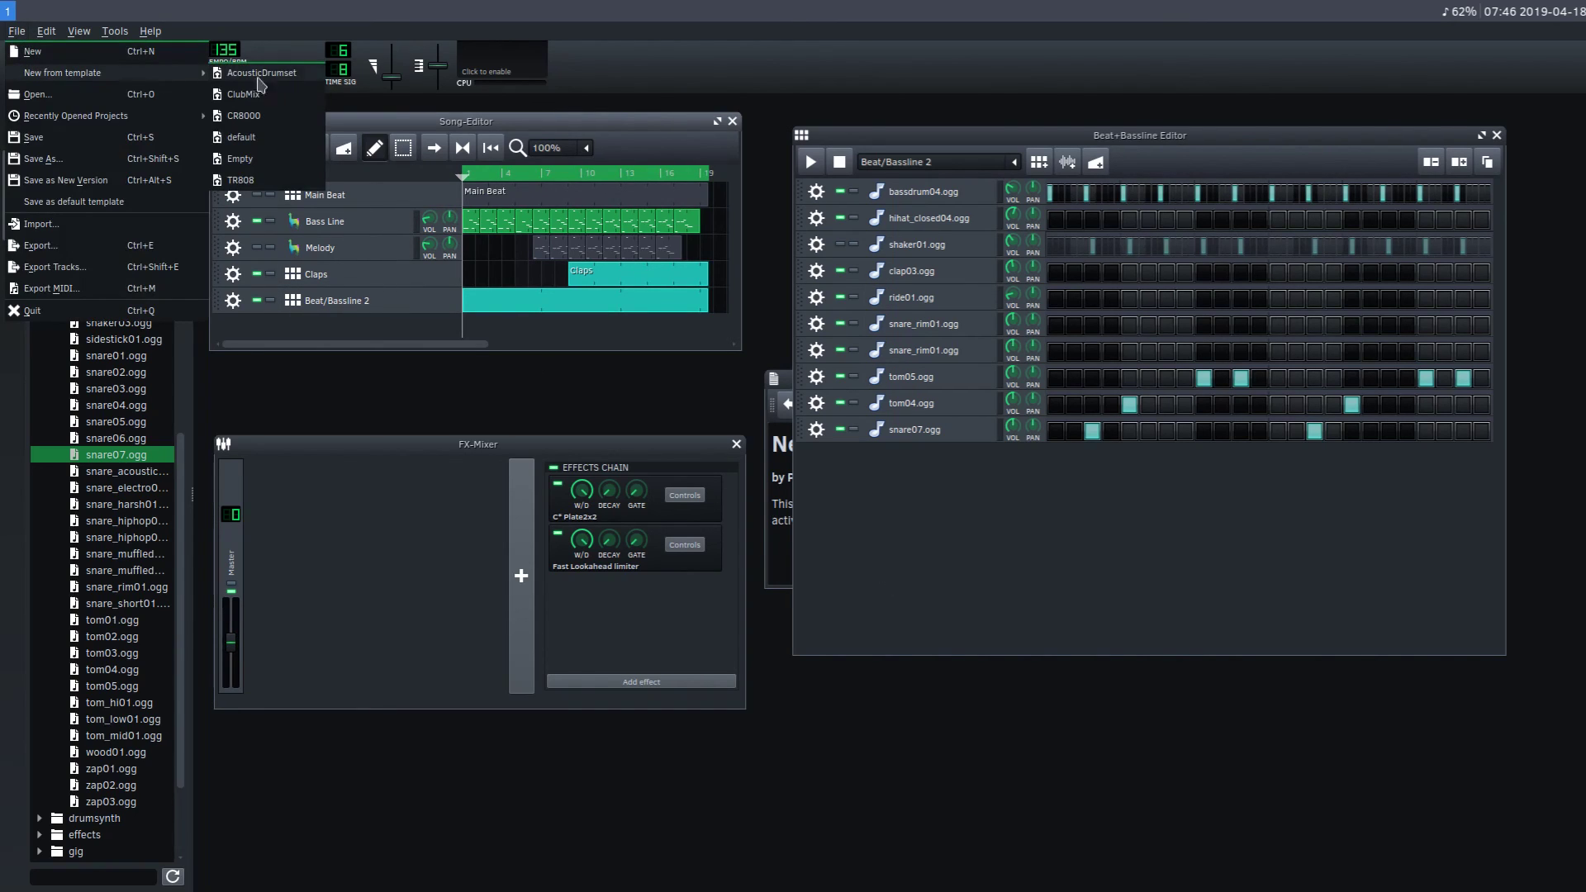
pyautogui.click(263, 122)
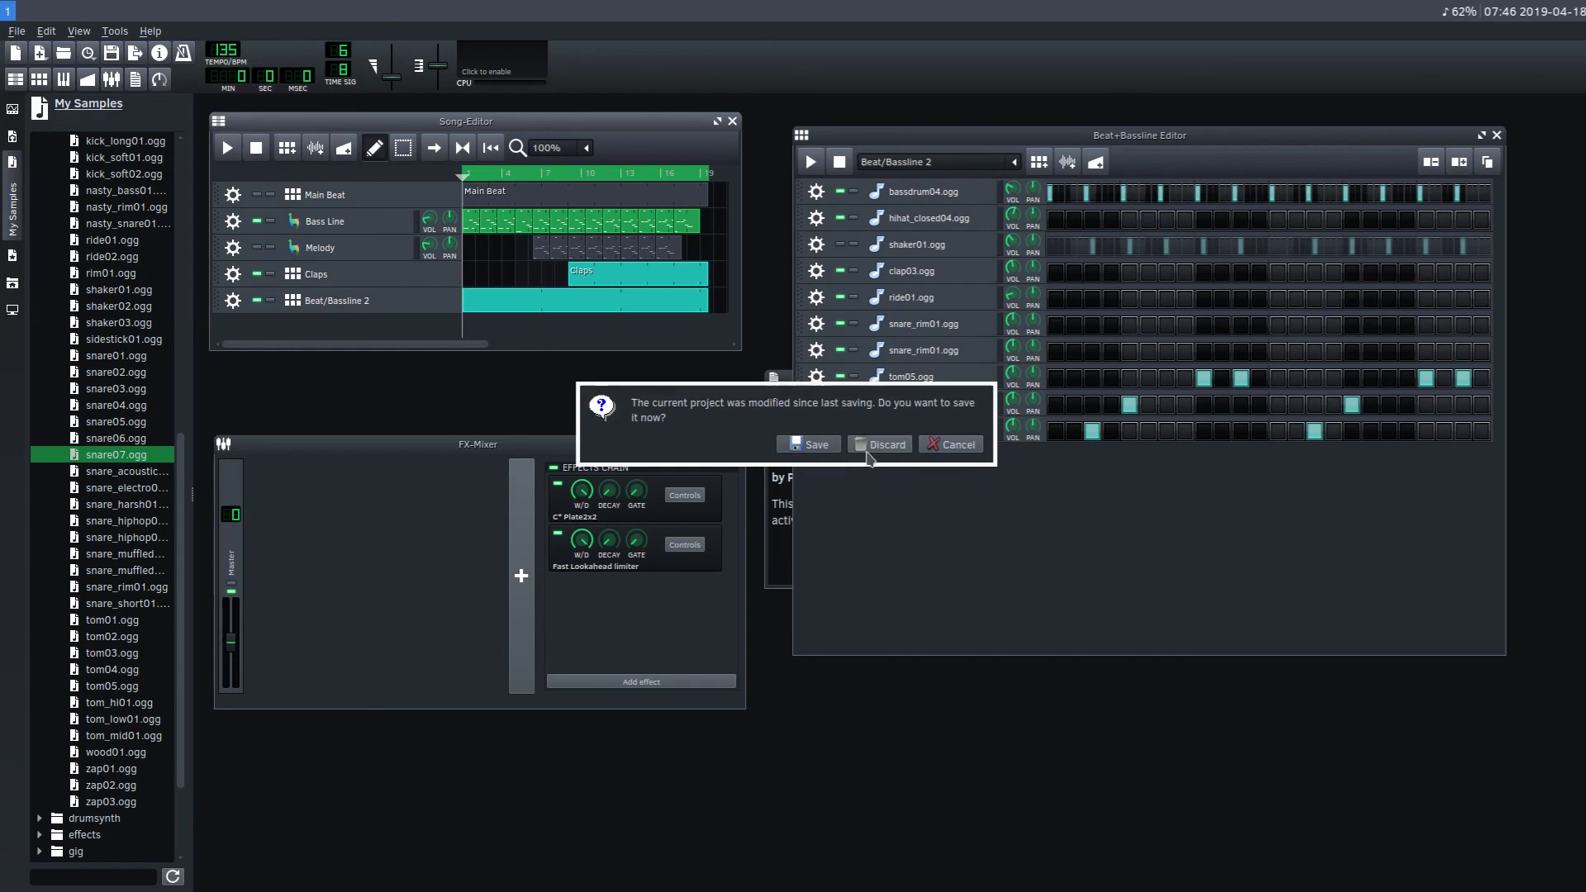
pyautogui.click(868, 454)
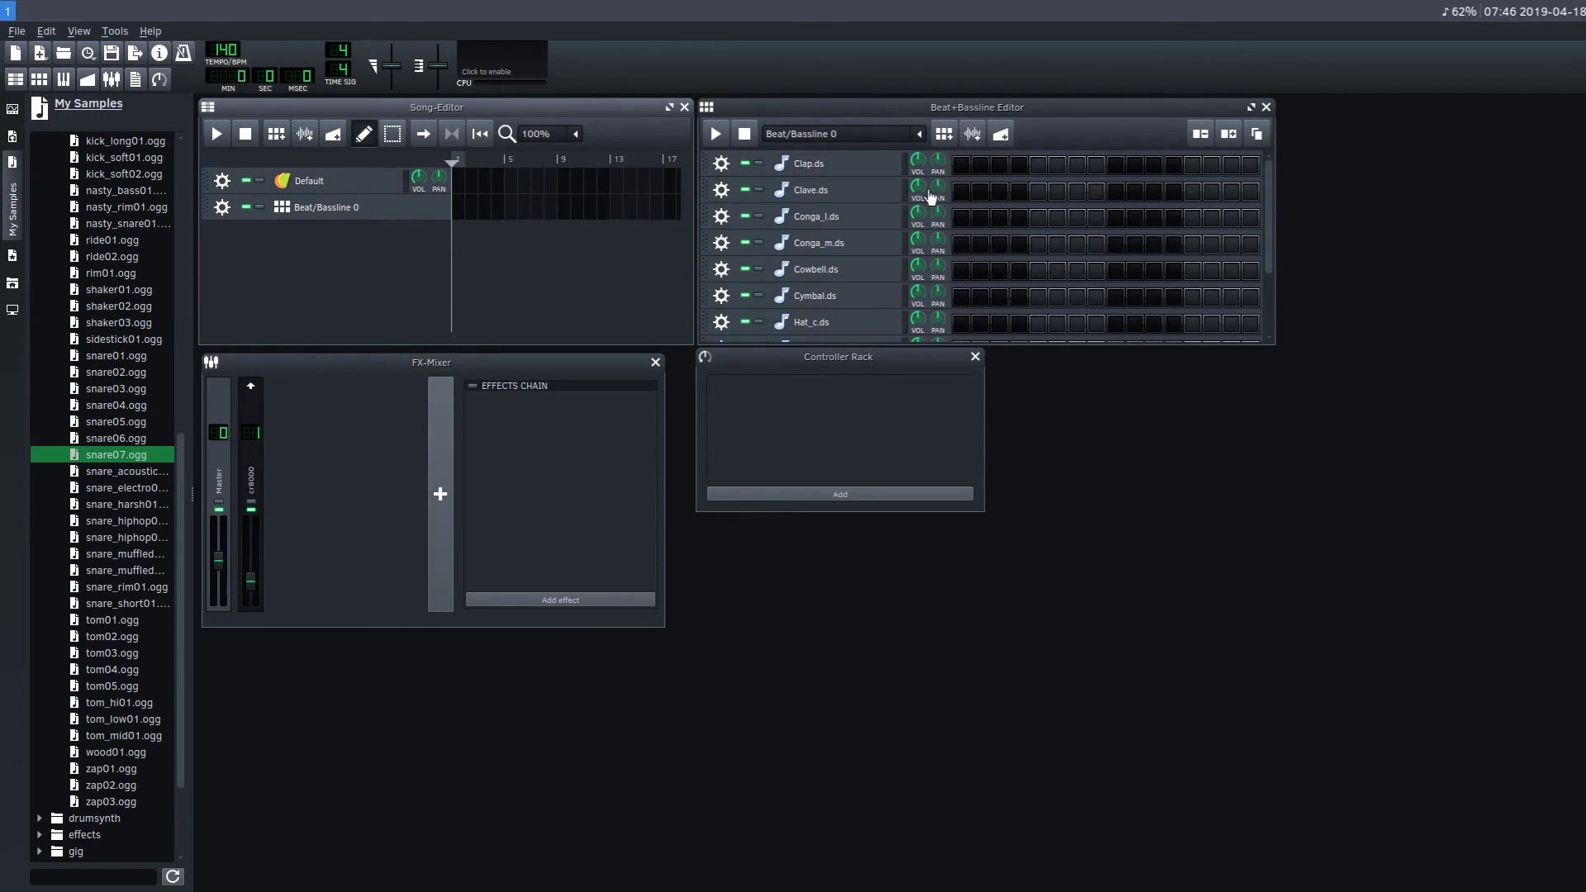
pyautogui.moveTo(1145, 344); pyautogui.dragTo(1140, 689)
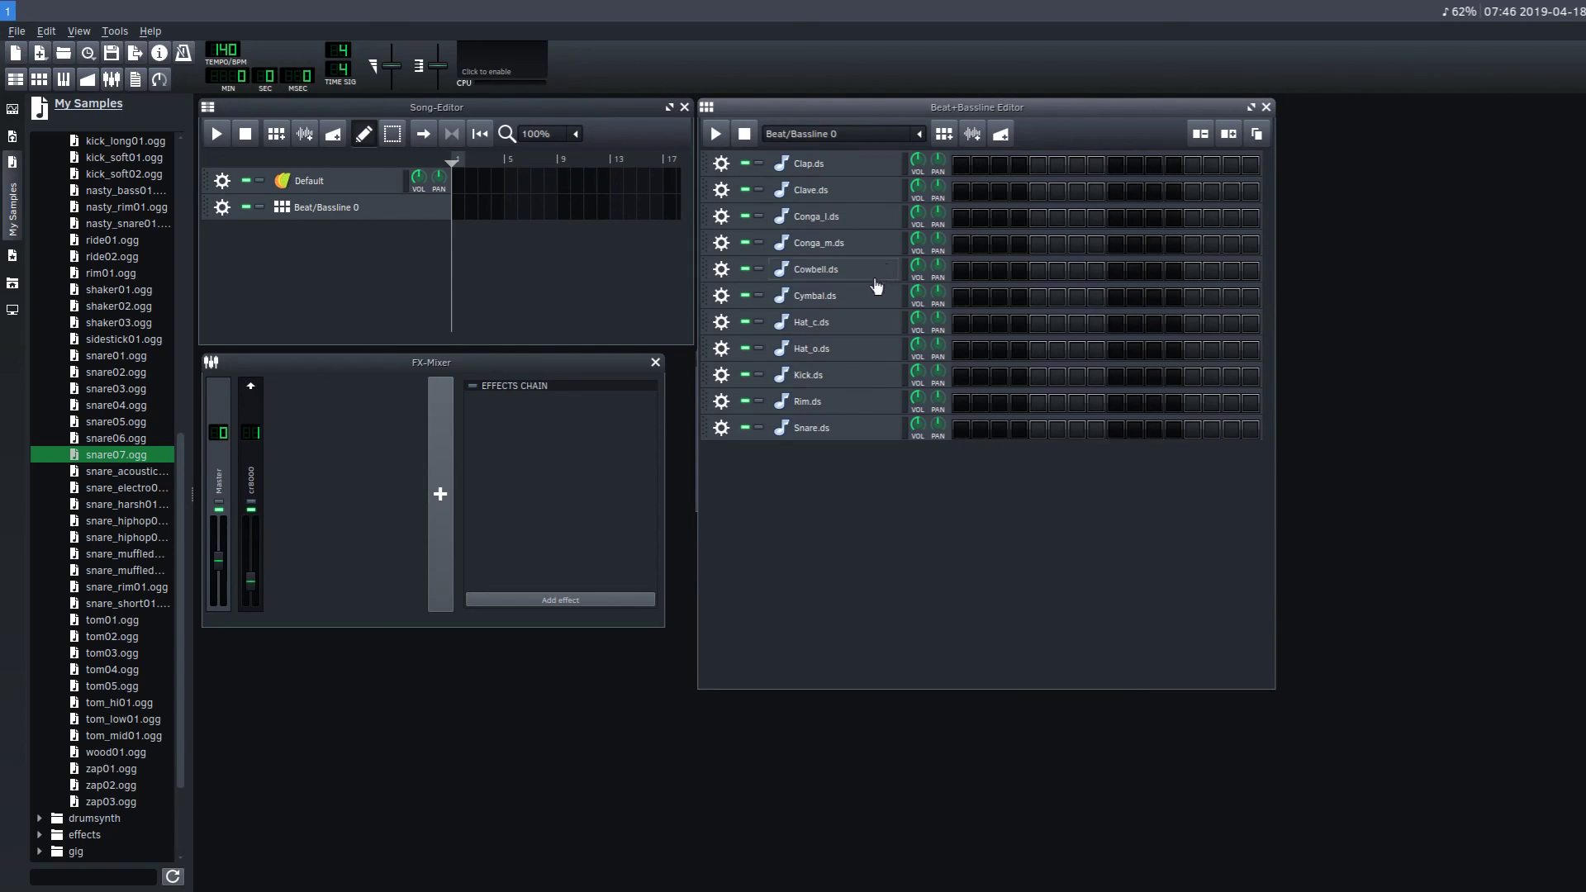
# Add Conga_l hits on steps 1, 5, 13, Conga_m on 10, and Clap on 6 and 12.
pyautogui.click(962, 219)
pyautogui.press('space')
pyautogui.click(1039, 219)
pyautogui.click(1058, 166)
pyautogui.click(1174, 165)
pyautogui.click(1135, 244)
pyautogui.click(1193, 219)
# Add Rim hits on steps 5, 15, 16, Hat_o on 5, Hat_c on 10, Cymbal on 2, 6, 15.
pyautogui.click(1231, 404)
pyautogui.click(1251, 405)
pyautogui.click(1038, 405)
pyautogui.click(1039, 350)
pyautogui.click(1135, 324)
pyautogui.click(980, 297)
pyautogui.click(1232, 298)
pyautogui.click(1058, 298)
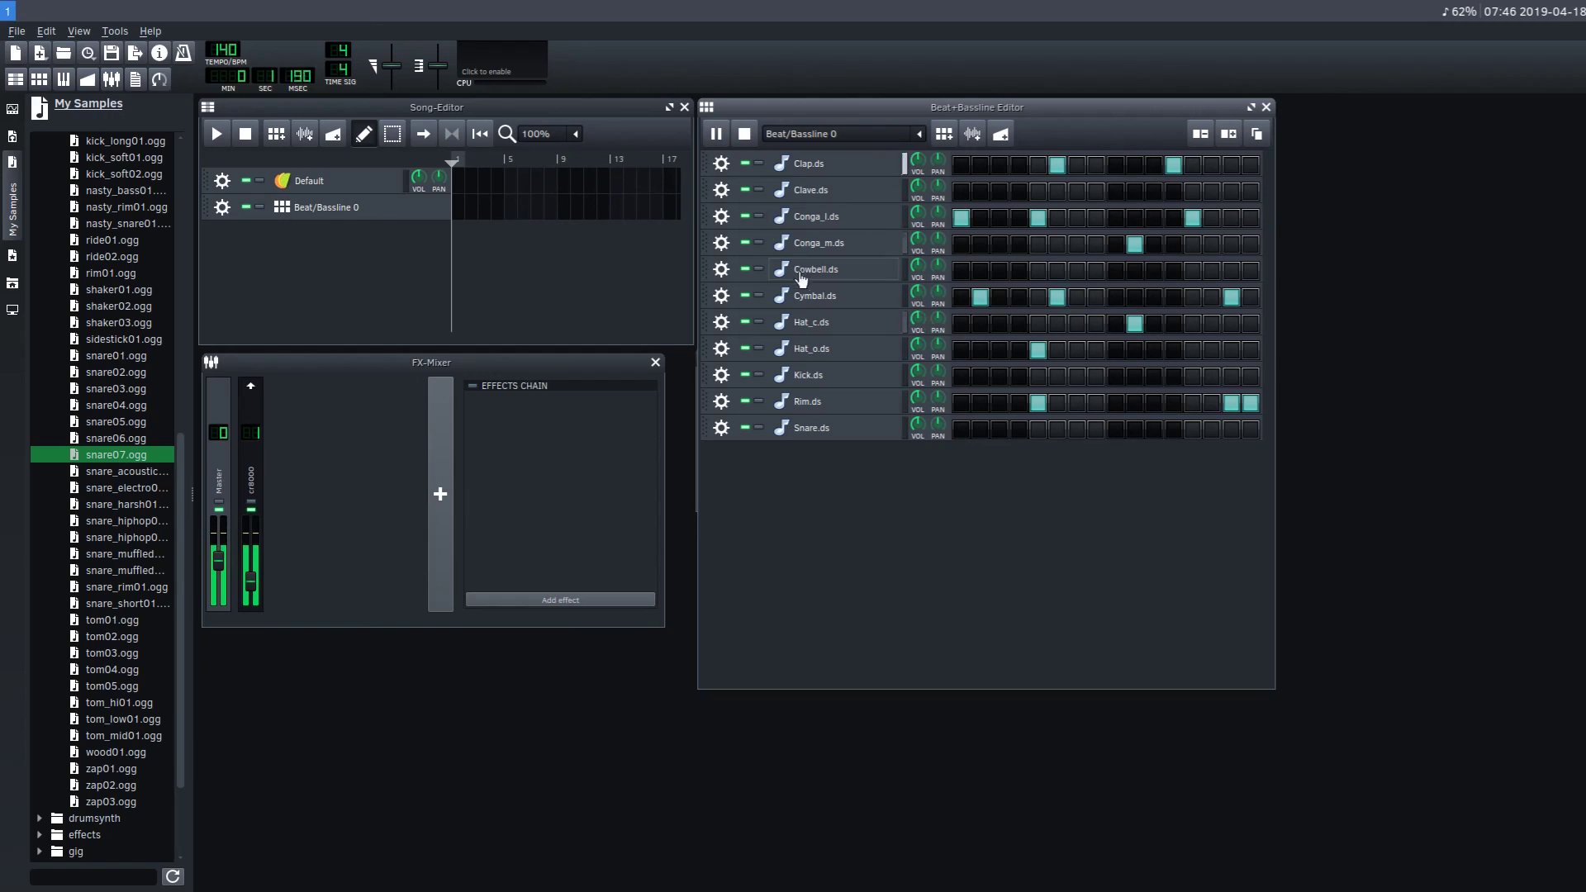
pyautogui.click(744, 134)
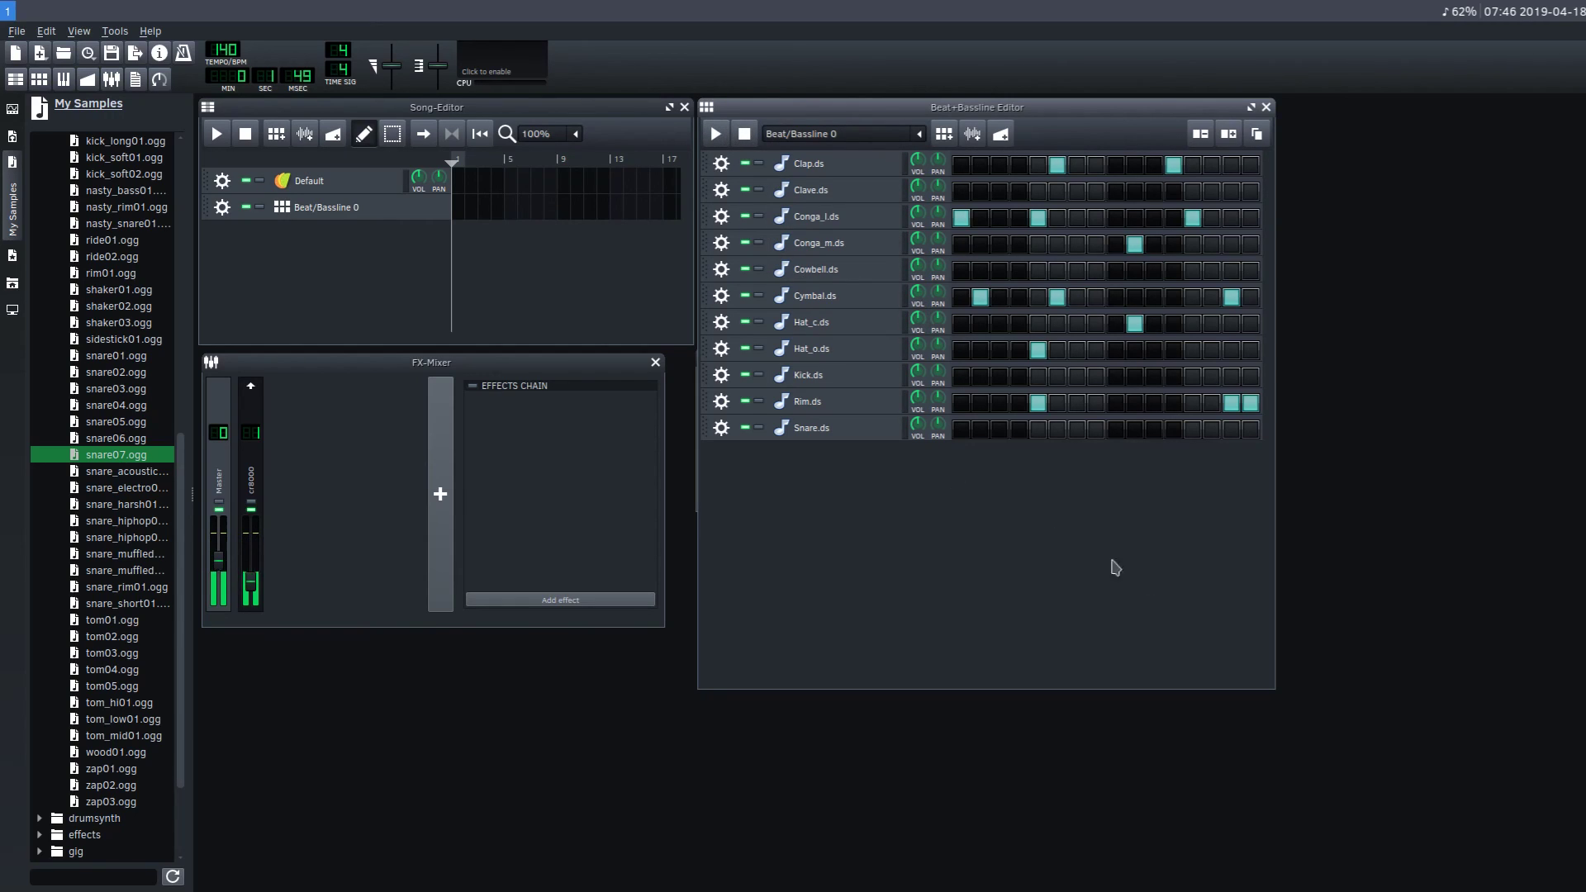